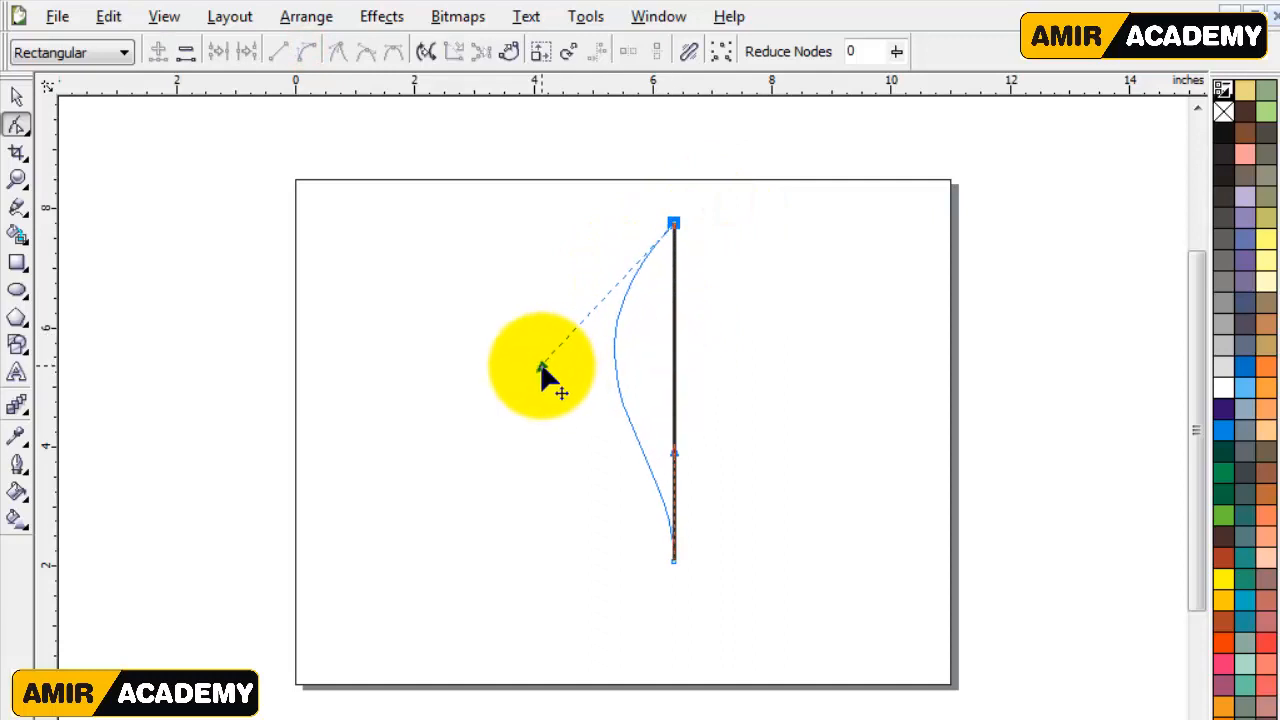
# Step: Finish bending the vertical line into a left-bulging curve with its lower control handle, and shift its lower end to the right
pyautogui.moveTo(676, 462); pyautogui.dragTo(598, 497)
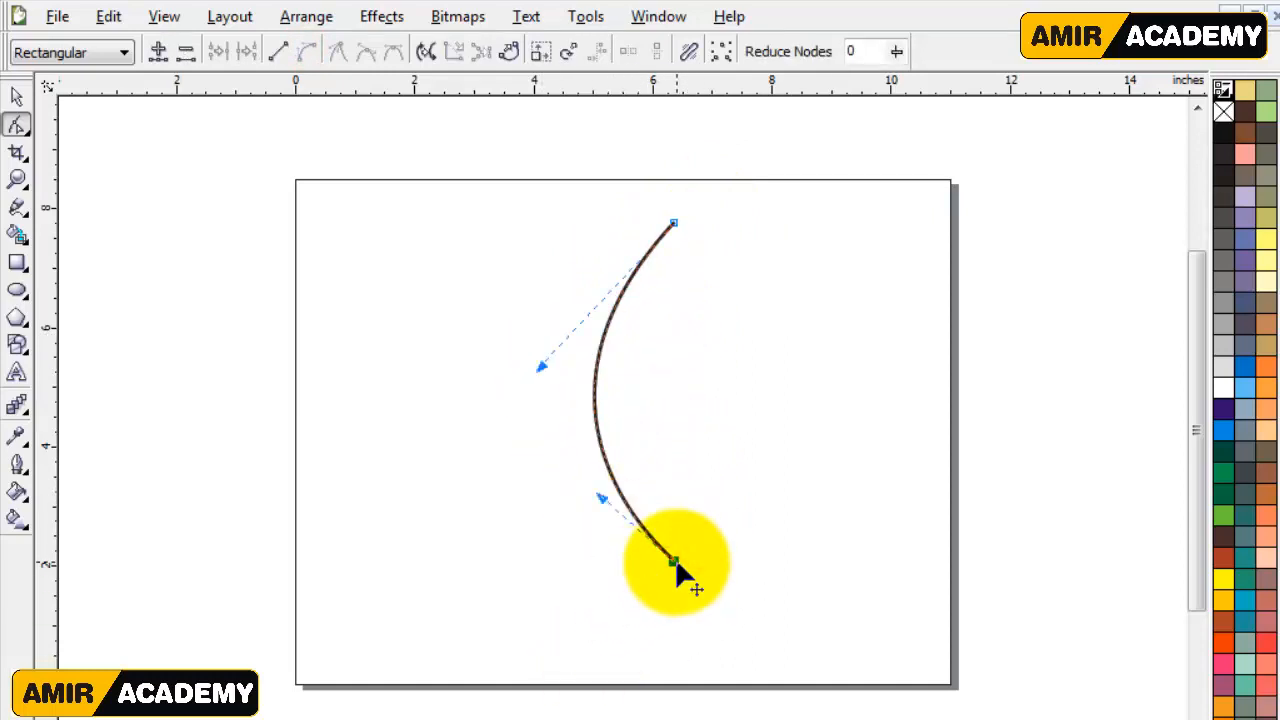
pyautogui.click(16, 96)
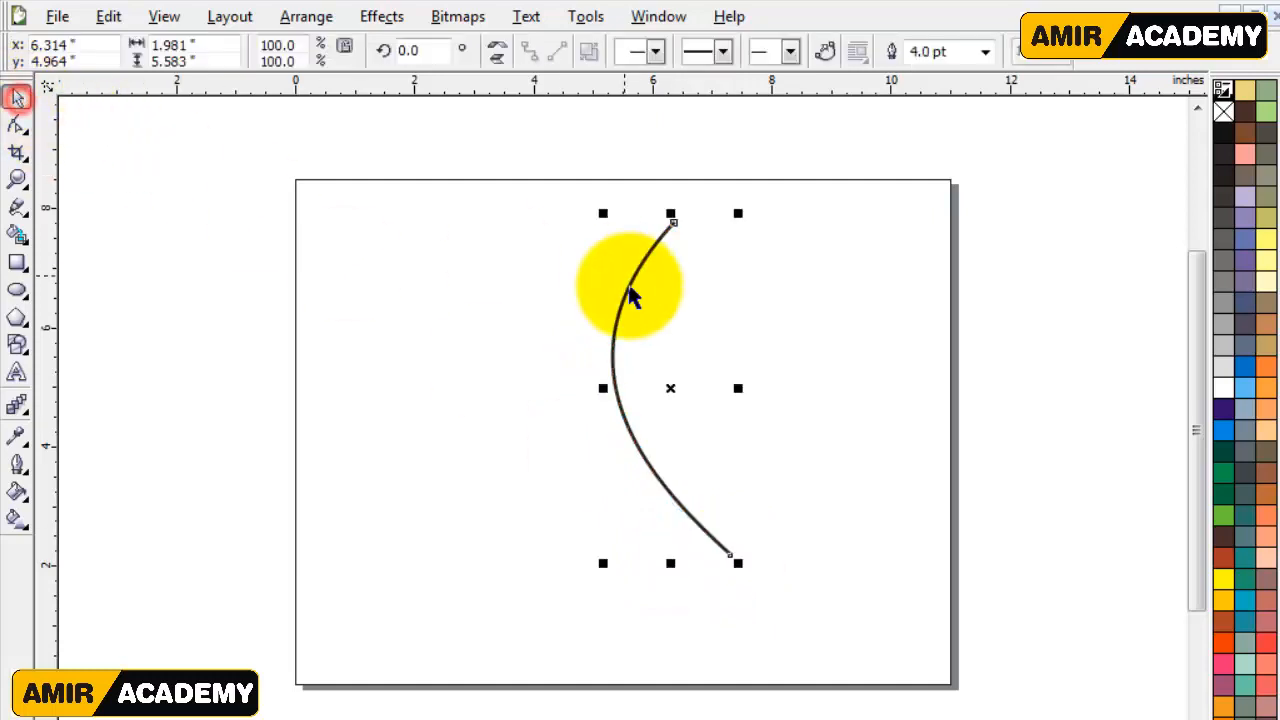
# Step: Copy the curve and paste a duplicate exactly over it
pyautogui.rightClick(671, 391)
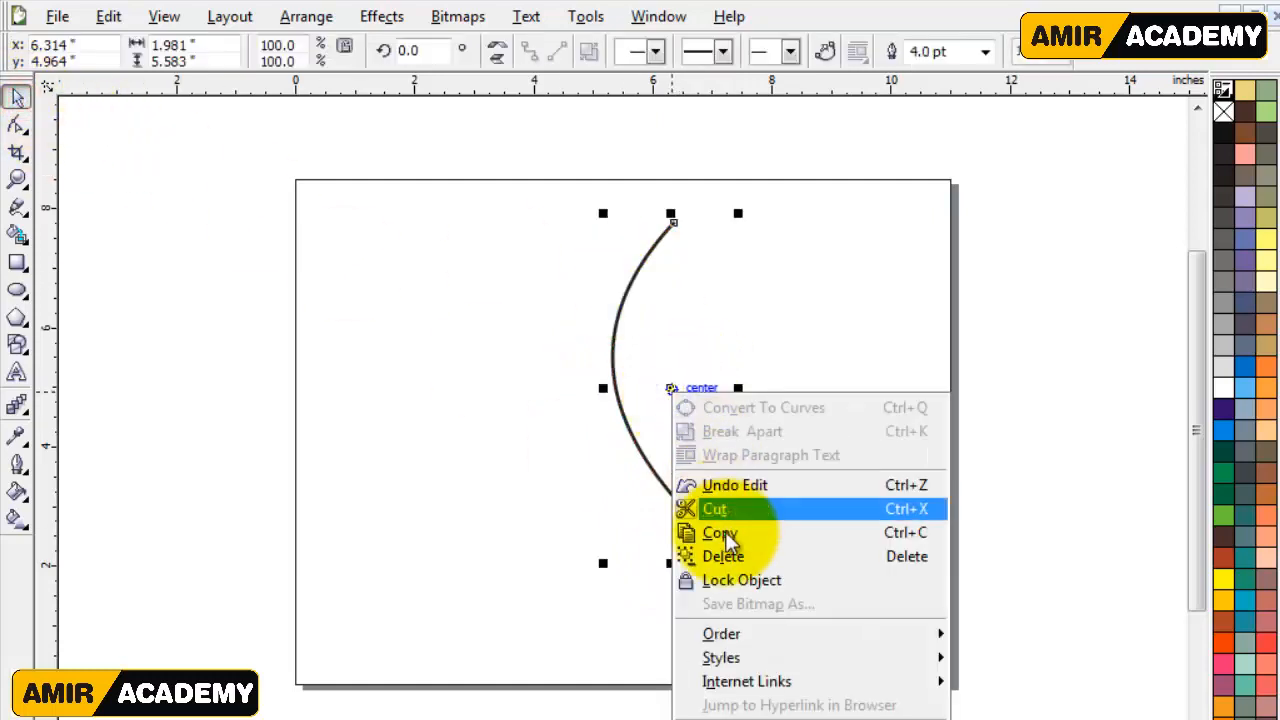
pyautogui.click(777, 334)
pyautogui.rightClick(668, 222)
pyautogui.click(737, 366)
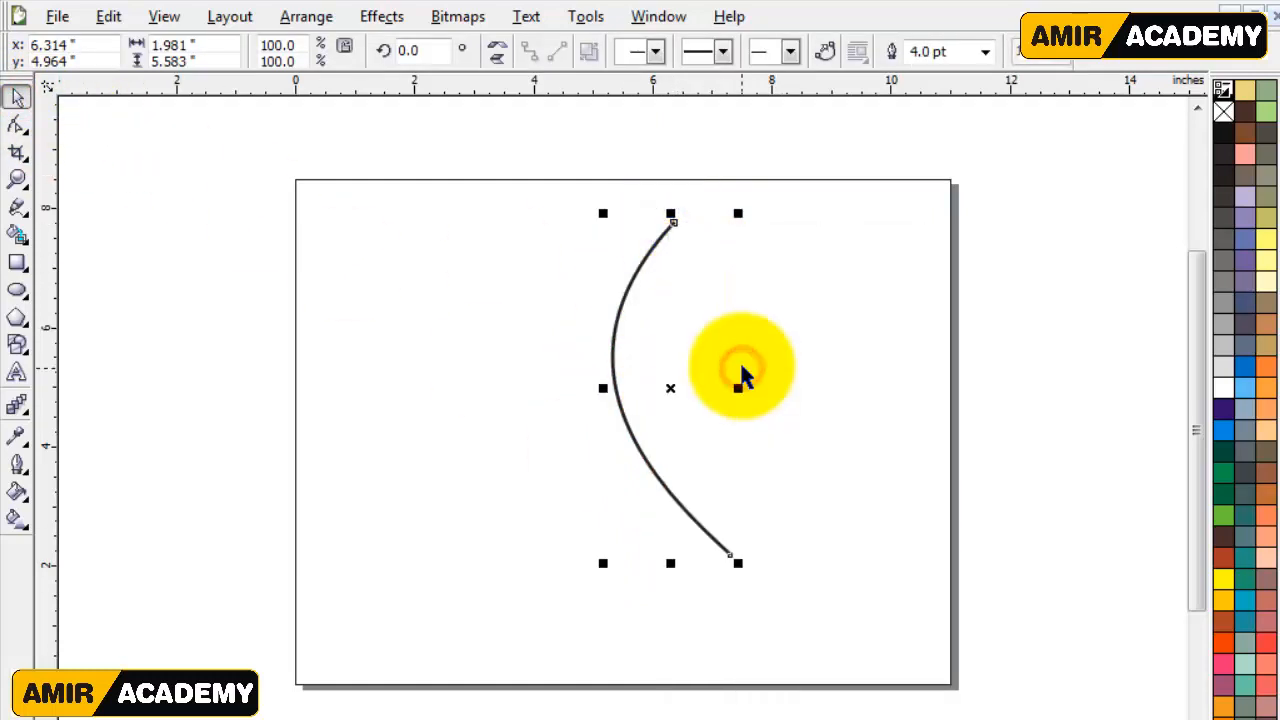
pyautogui.rightClick(671, 224)
pyautogui.click(790, 213)
pyautogui.rightClick(790, 213)
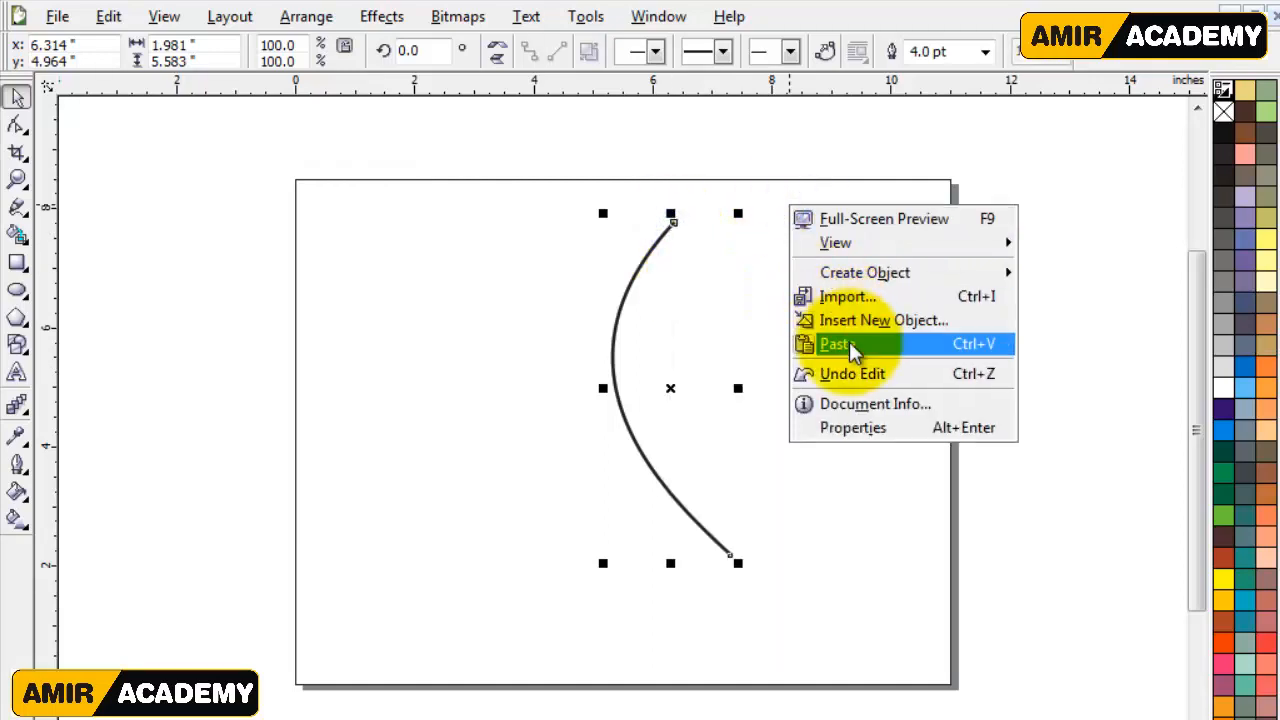
pyautogui.click(849, 343)
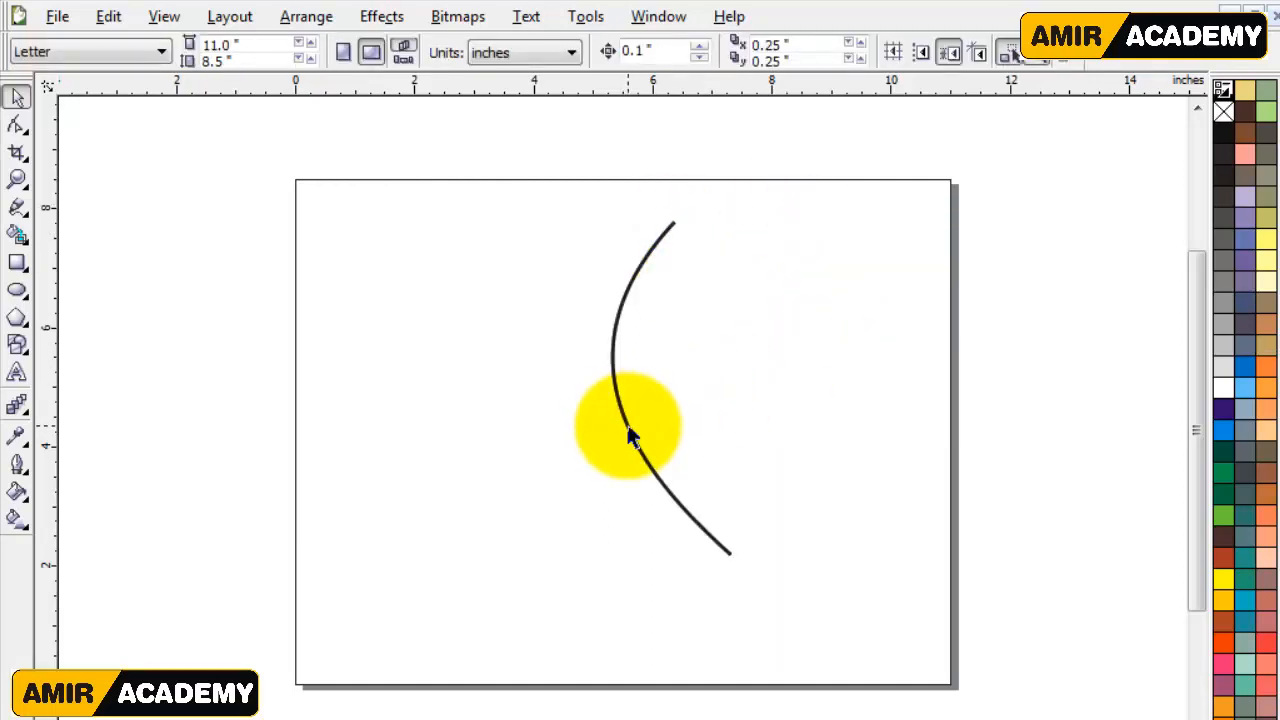
pyautogui.moveTo(826, 184); pyautogui.dragTo(542, 625)
pyautogui.moveTo(672, 391); pyautogui.dragTo(734, 390)
pyautogui.click(807, 370)
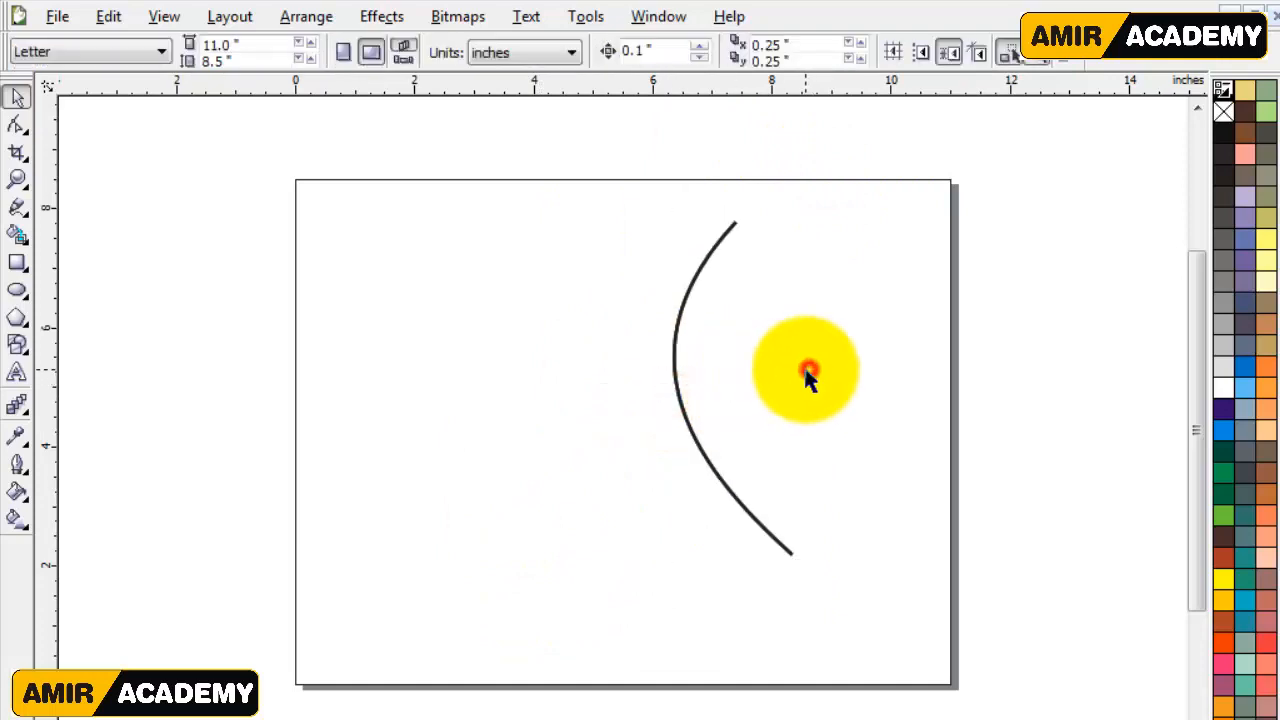
pyautogui.hotkey('ctrl', 'z')
# Step: Rotate the duplicate curve by about 9.9 degrees around the upper end so the two curves open into a narrow blade
pyautogui.click(765, 399)
pyautogui.click(620, 406)
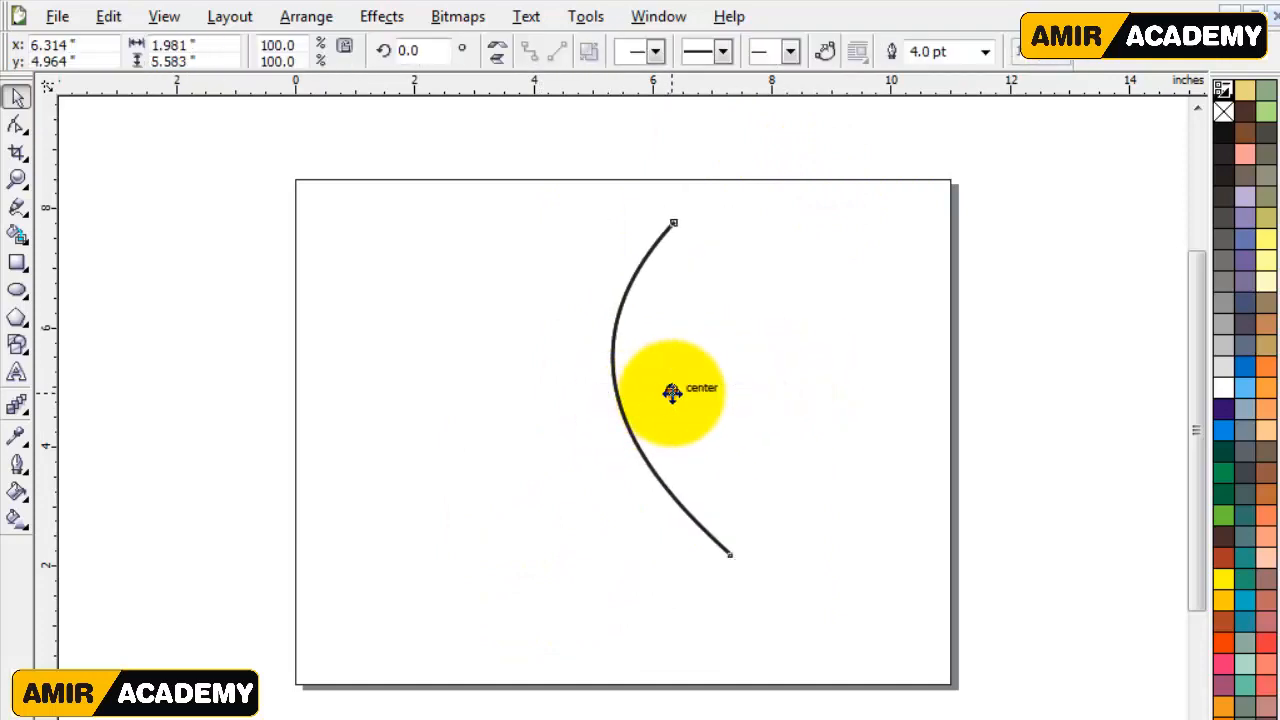
pyautogui.click(672, 391)
pyautogui.moveTo(737, 568); pyautogui.dragTo(796, 556)
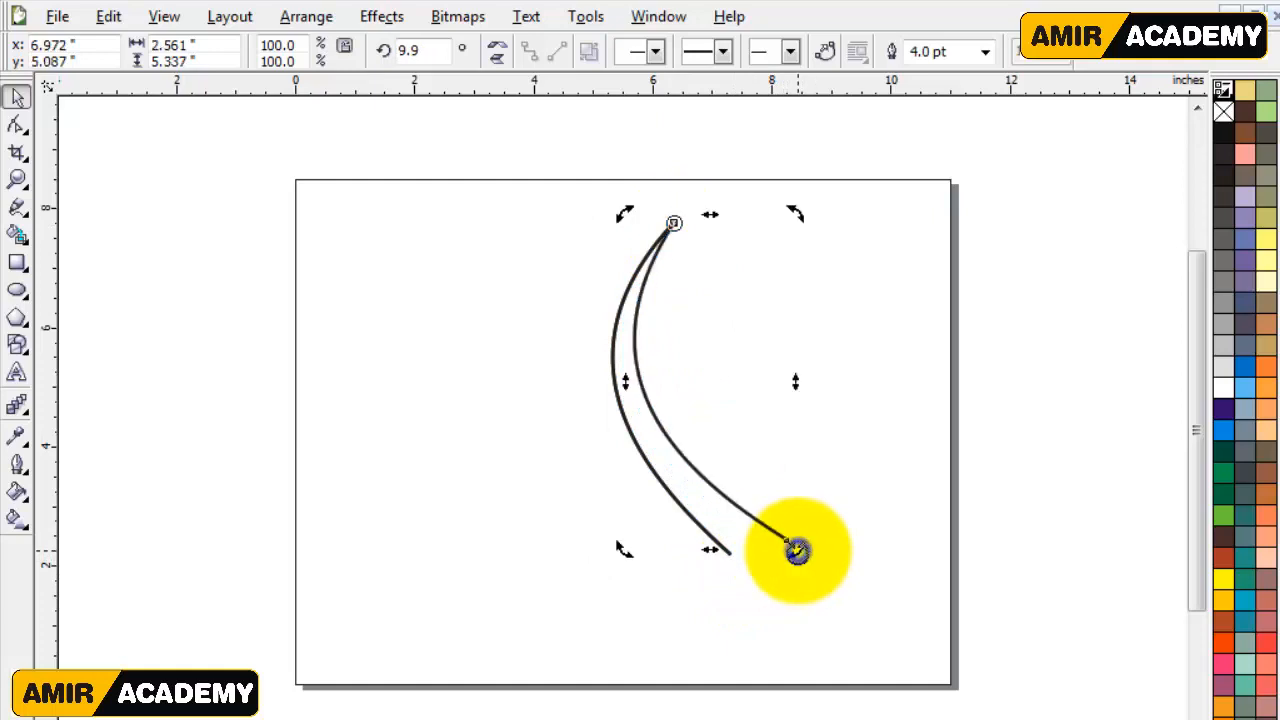
pyautogui.click(423, 469)
# Step: Draw a freehand straight line joining the lower ends of the two curves, with a short extra segment past the second curve
pyautogui.scroll(-3, 1187, 388)
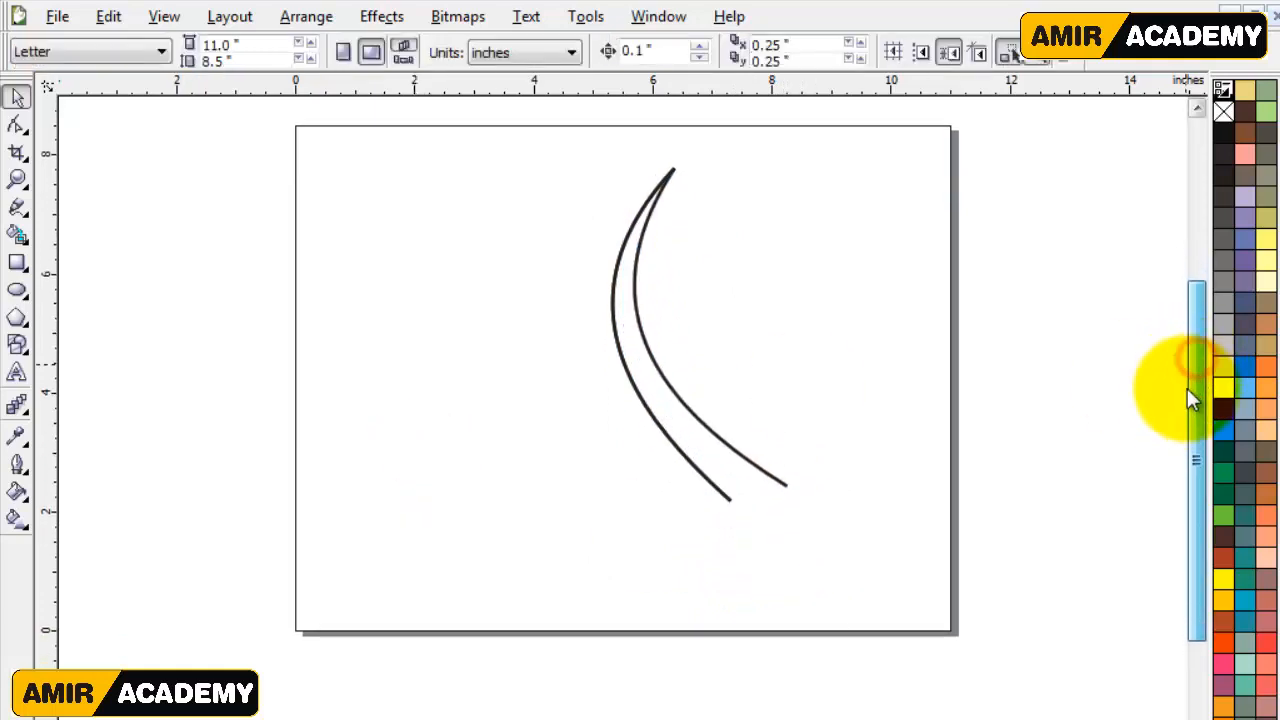
pyautogui.click(17, 207)
pyautogui.click(728, 482)
pyautogui.click(786, 468)
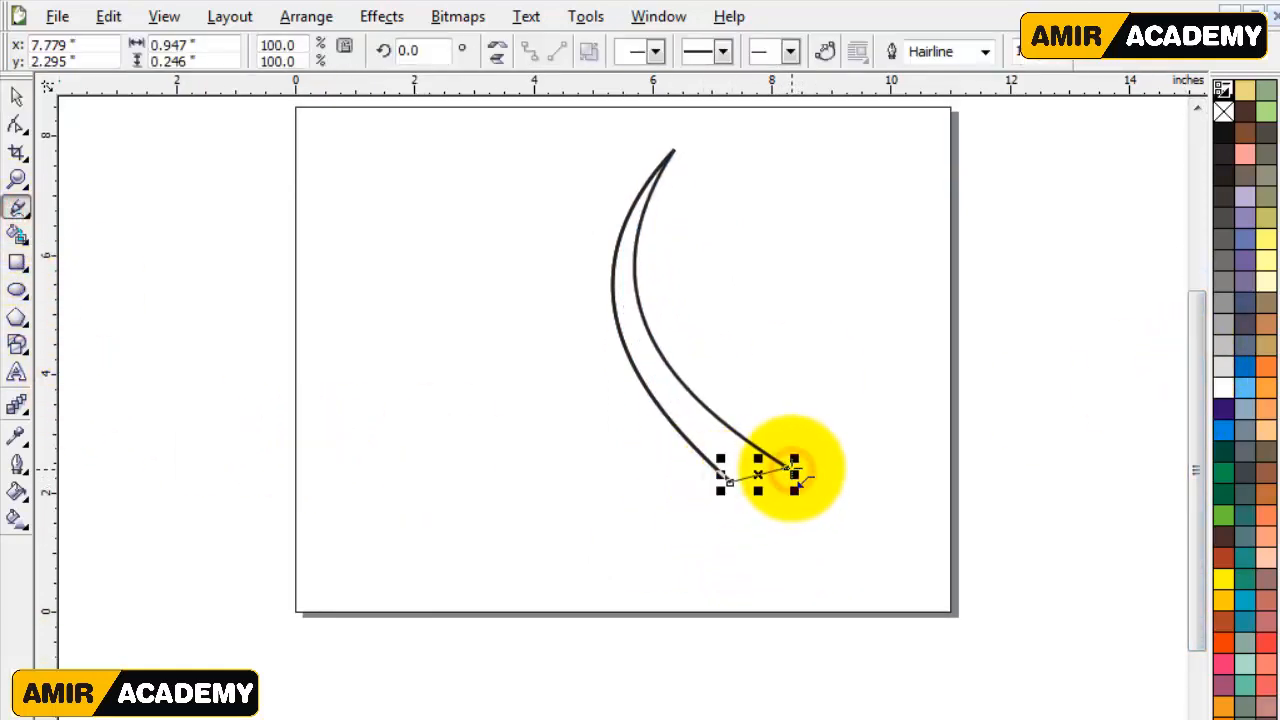
pyautogui.click(831, 488)
pyautogui.click(17, 95)
pyautogui.click(163, 340)
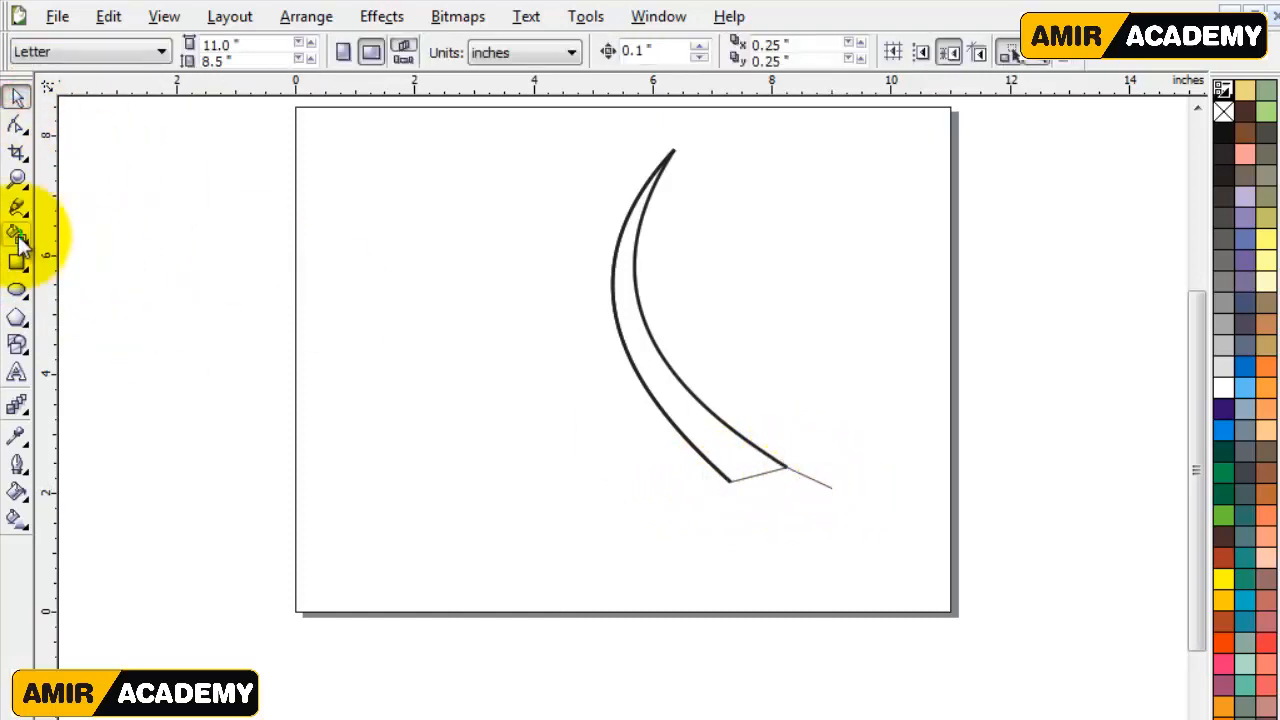
# Step: Create a filled shape from the area enclosed by the two curves with Smart Fill, and move it left of the outlines
pyautogui.click(17, 233)
pyautogui.click(729, 449)
pyautogui.click(17, 95)
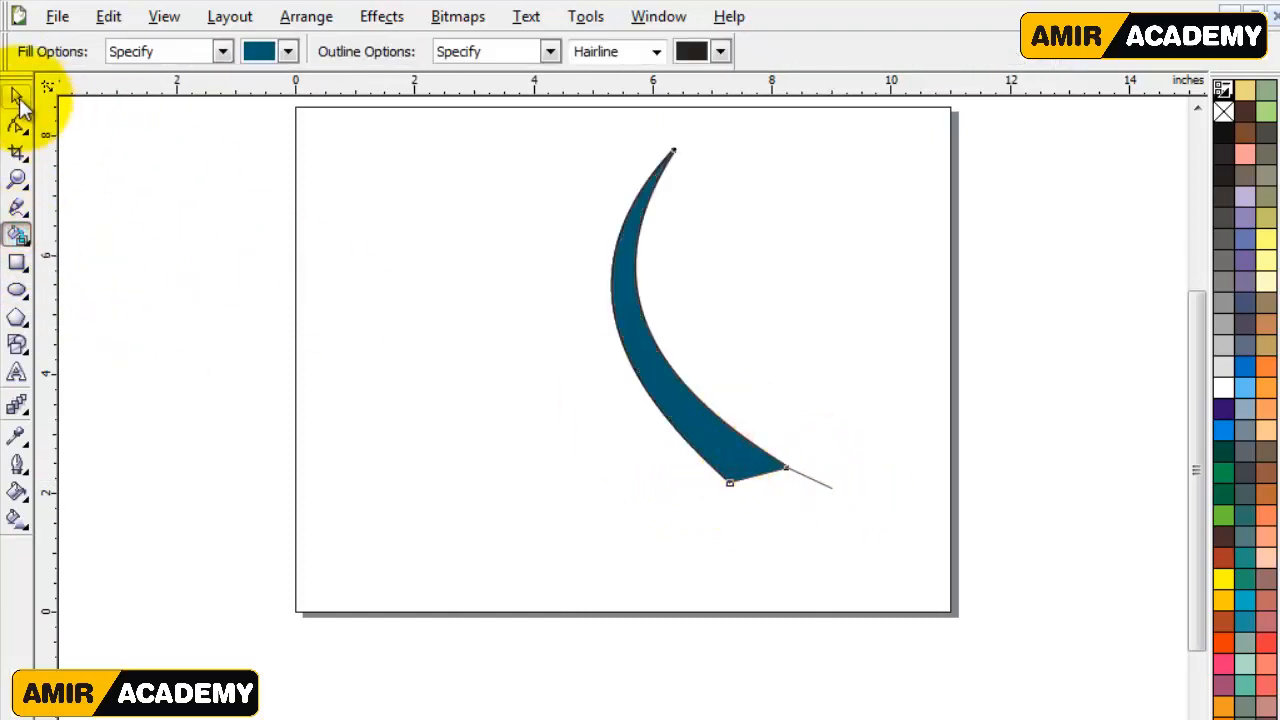
pyautogui.click(680, 403)
pyautogui.moveTo(680, 403); pyautogui.dragTo(537, 403)
# Step: Delete the leftover joining line and both construction curves
pyautogui.press('Delete')
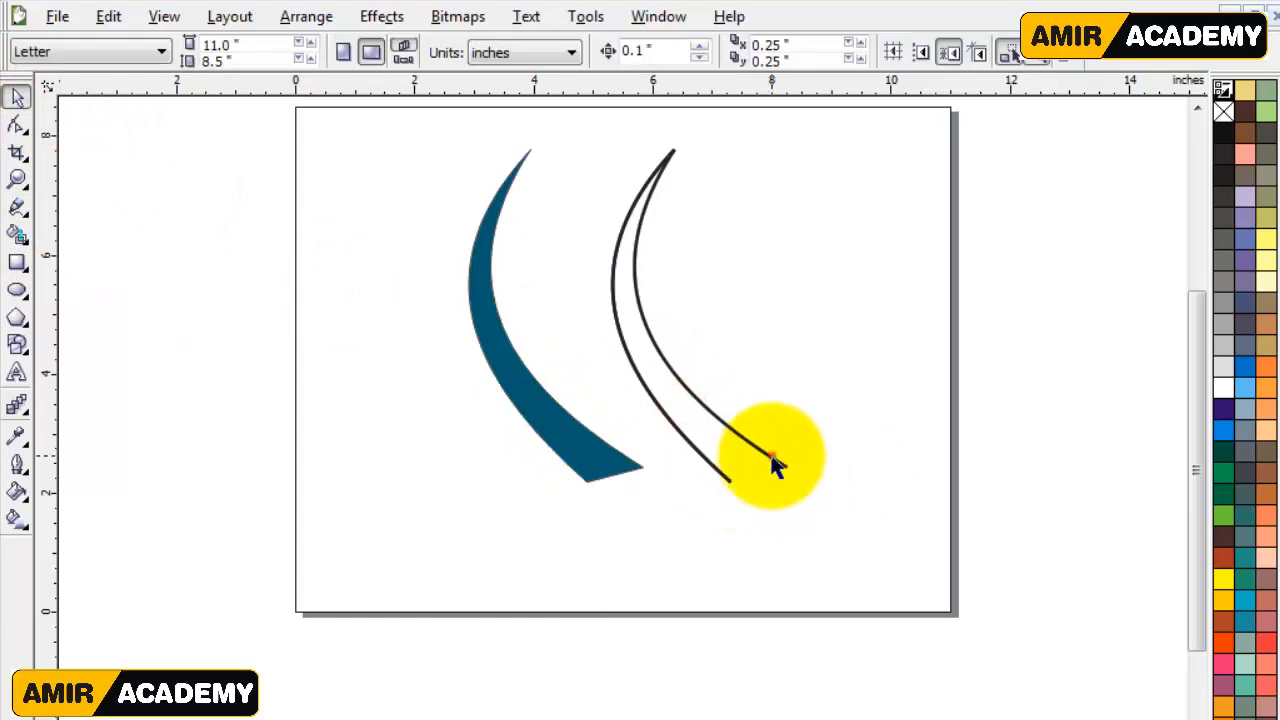
pyautogui.click(771, 457)
pyautogui.press('Delete')
pyautogui.click(712, 448)
pyautogui.press('Delete')
# Step: Fill the blade shape with dark green and no outline, and move it slightly to the right
pyautogui.click(594, 449)
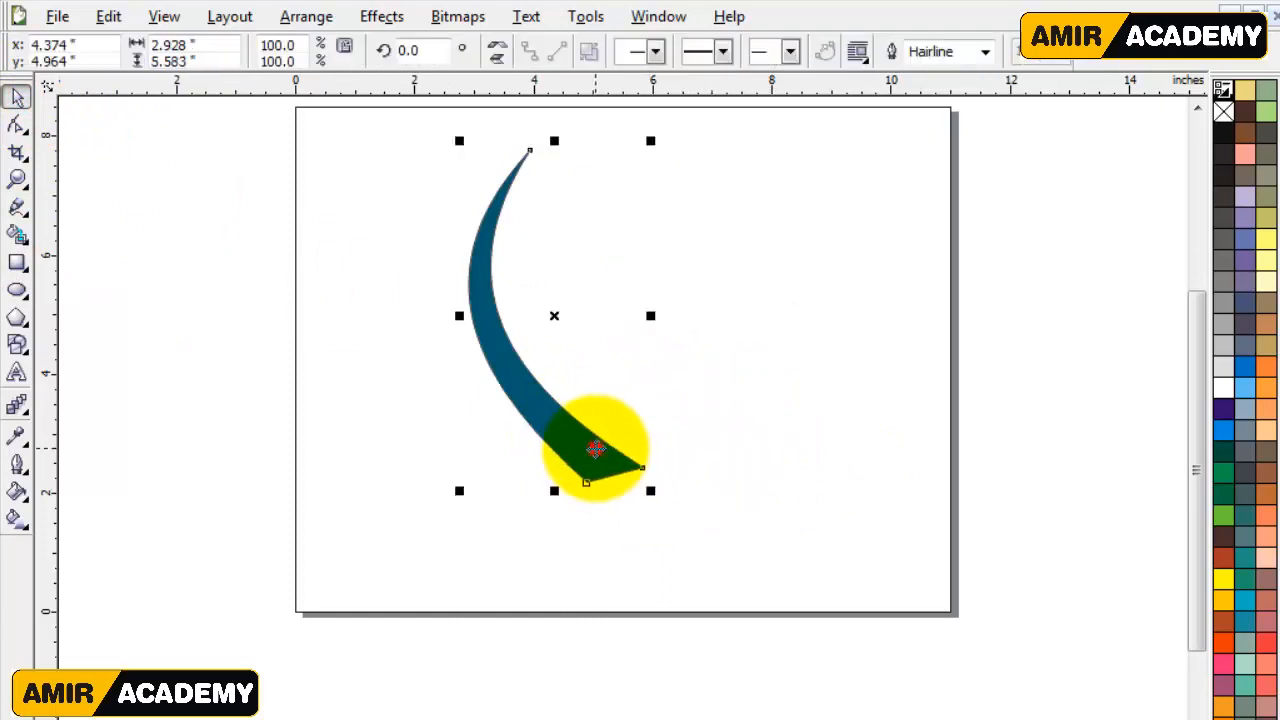
pyautogui.click(1226, 467)
pyautogui.rightClick(1223, 111)
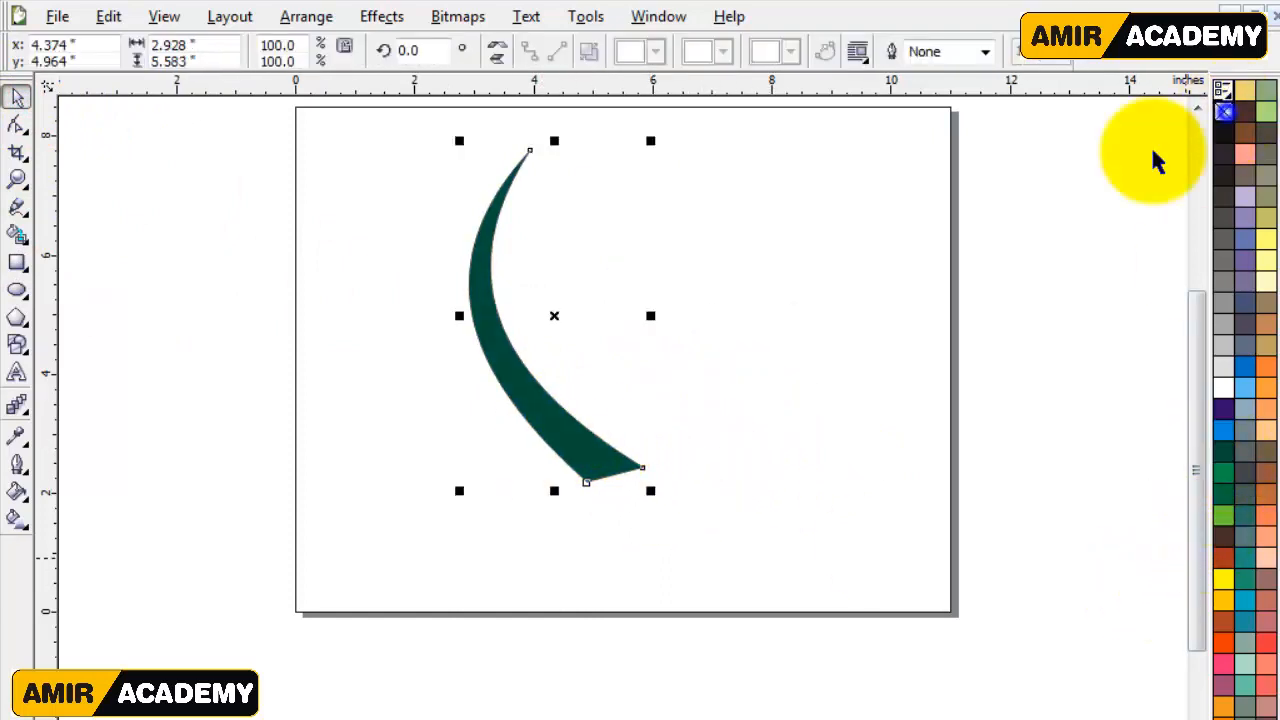
pyautogui.click(1017, 337)
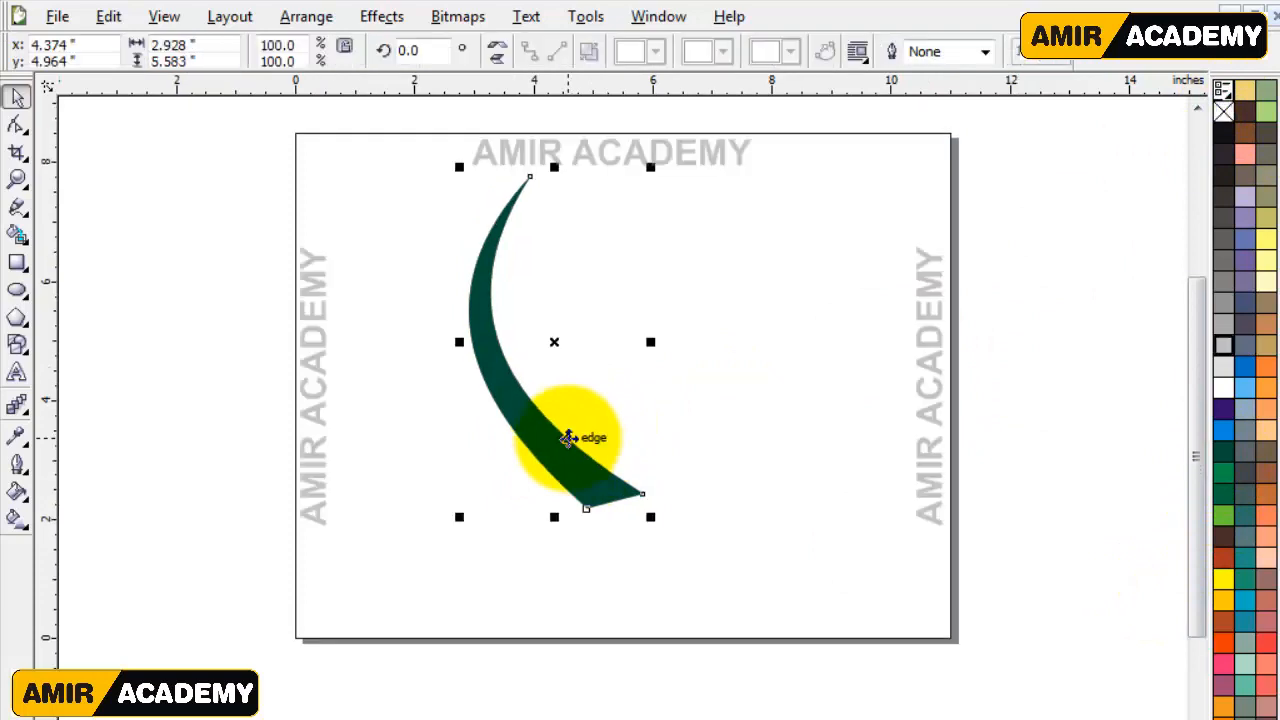
pyautogui.moveTo(571, 434)
pyautogui.mouseDown()
pyautogui.moveTo(543, 449)
pyautogui.moveTo(558, 452)
pyautogui.mouseUp()
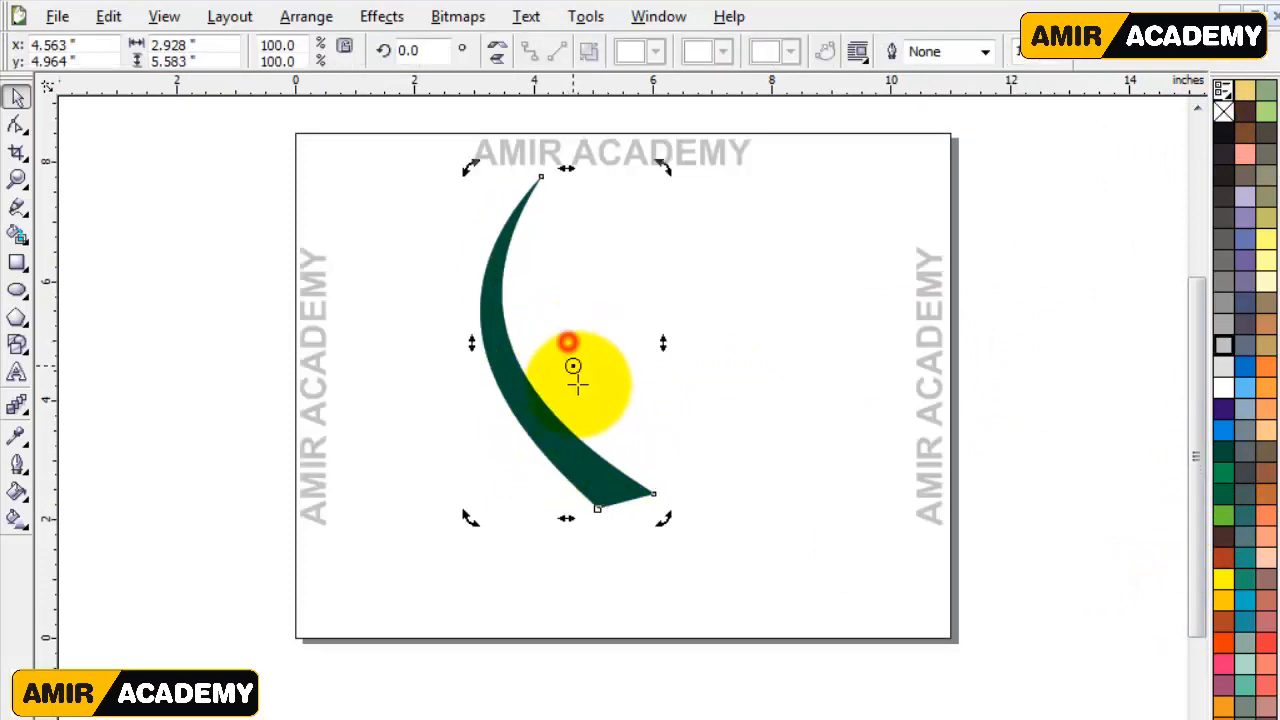
# Step: Add a node on each edge near the blade's lower end and delete the two sharp corner nodes
pyautogui.press('z')
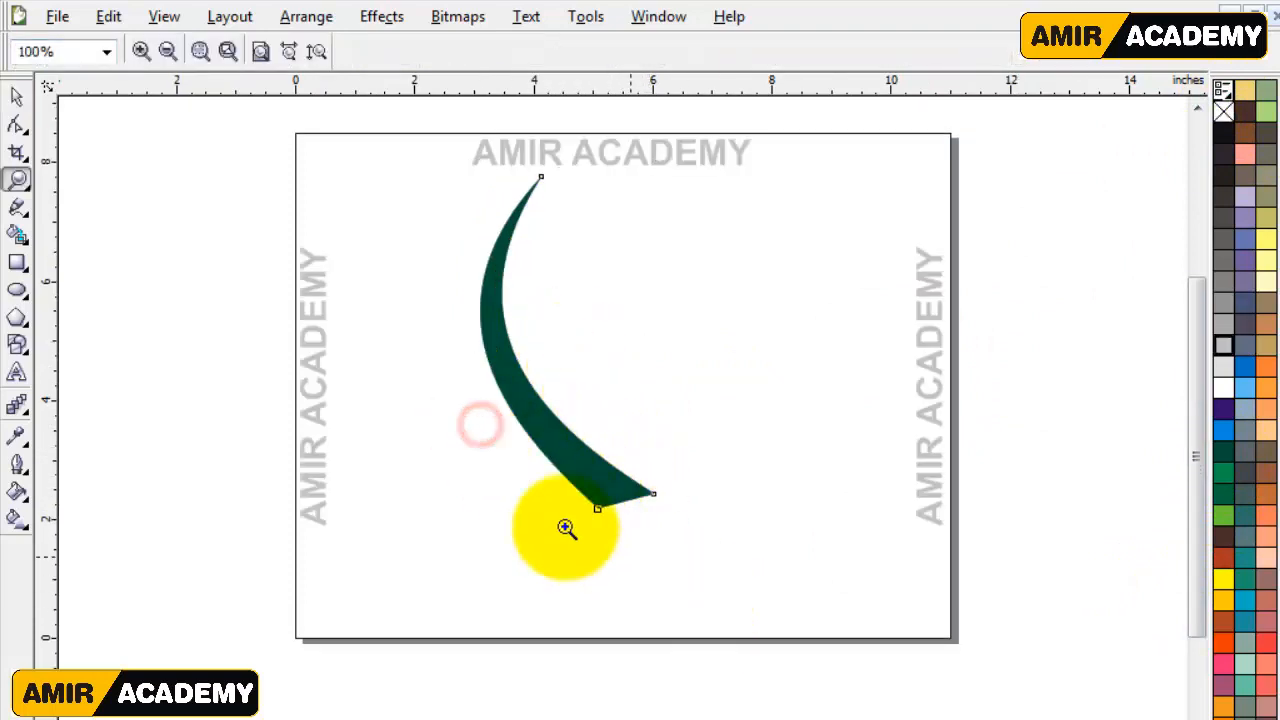
pyautogui.moveTo(460, 449); pyautogui.dragTo(838, 696)
pyautogui.click(1195, 108)
pyautogui.click(1197, 108)
pyautogui.click(16, 124)
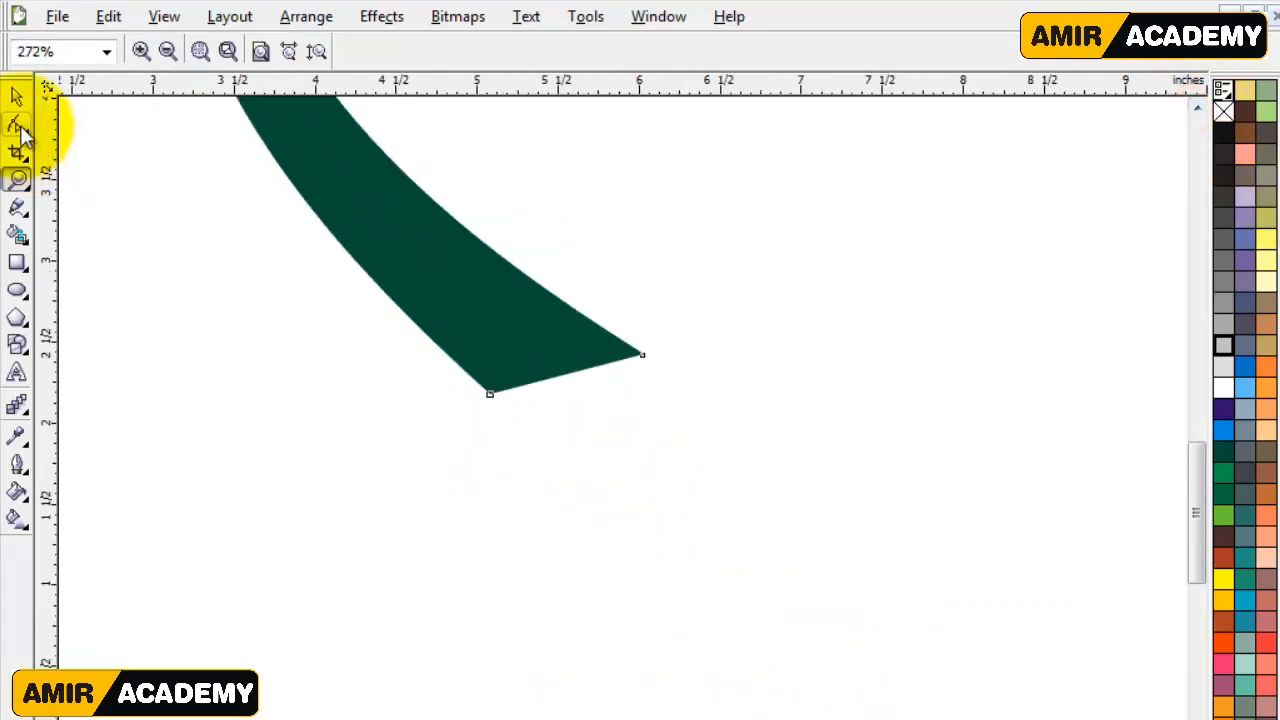
pyautogui.click(447, 340)
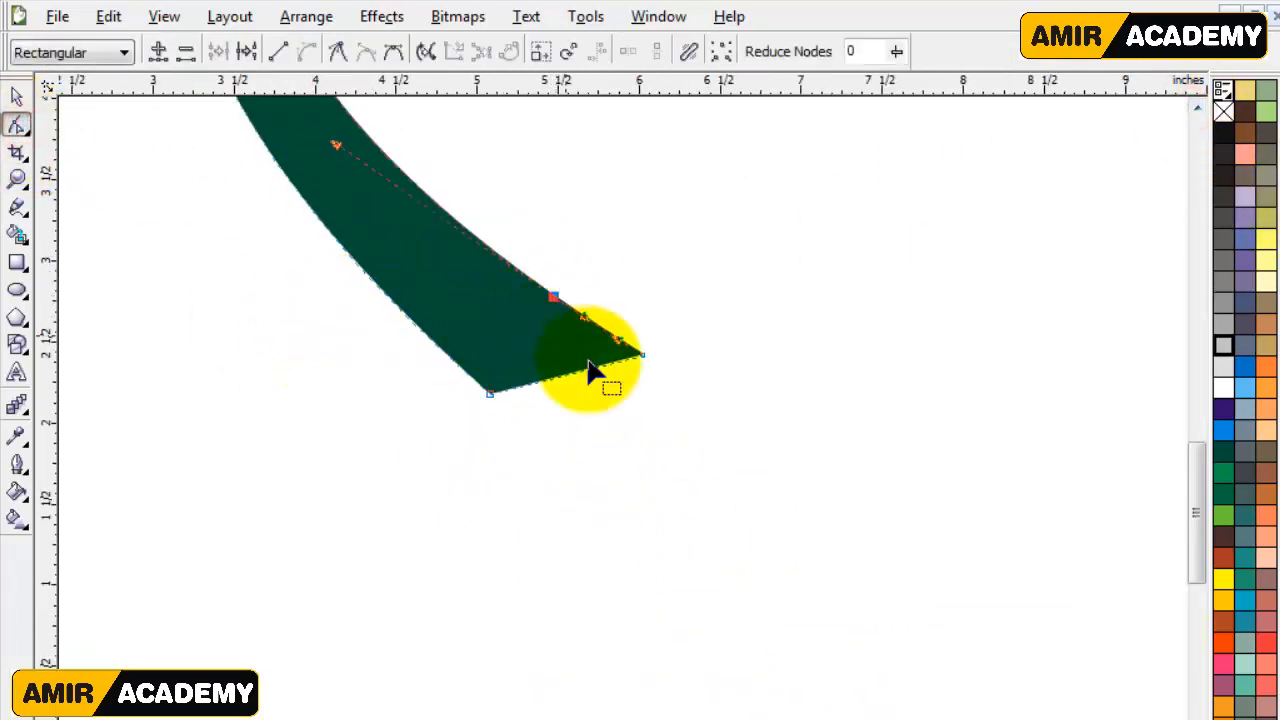
pyautogui.moveTo(617, 385); pyautogui.dragTo(612, 384)
pyautogui.press('Delete')
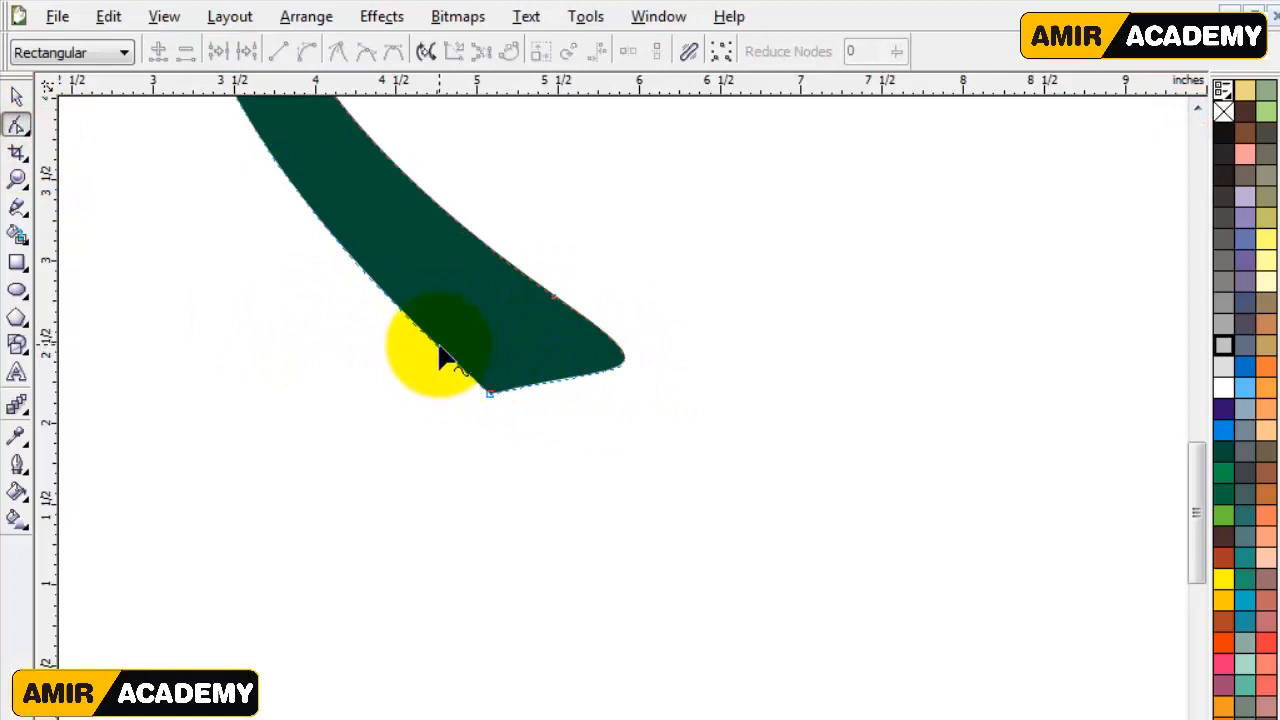
pyautogui.click(435, 345)
pyautogui.press('Delete')
# Step: Adjust the control handles at the blade's lower end to shape it into a smooth, rounded tip
pyautogui.click(516, 425)
pyautogui.moveTo(560, 348); pyautogui.dragTo(723, 363)
pyautogui.moveTo(510, 416); pyautogui.dragTo(547, 438)
pyautogui.scroll(-1, 499, 364)
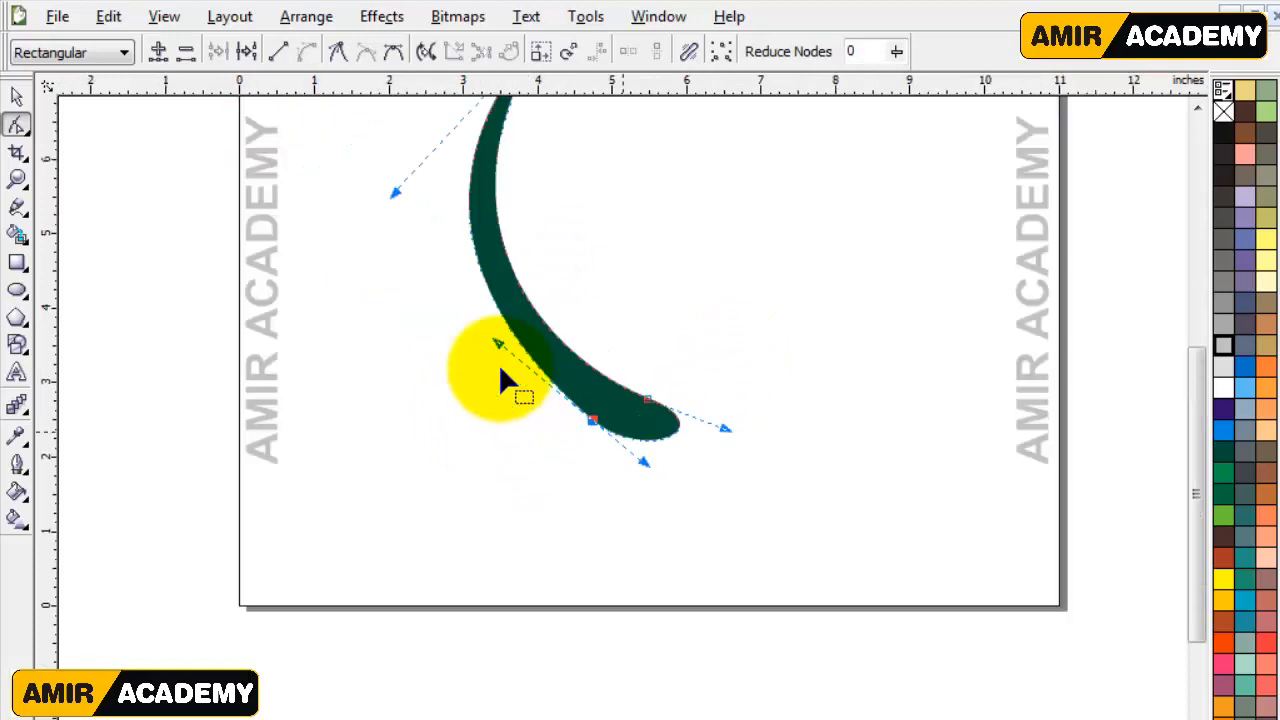
pyautogui.click(1198, 108)
# Step: Create a copy of the blade rotated to 335.4 degrees about its rounded lower end, and scale it down to about 75.7%
pyautogui.click(25, 100)
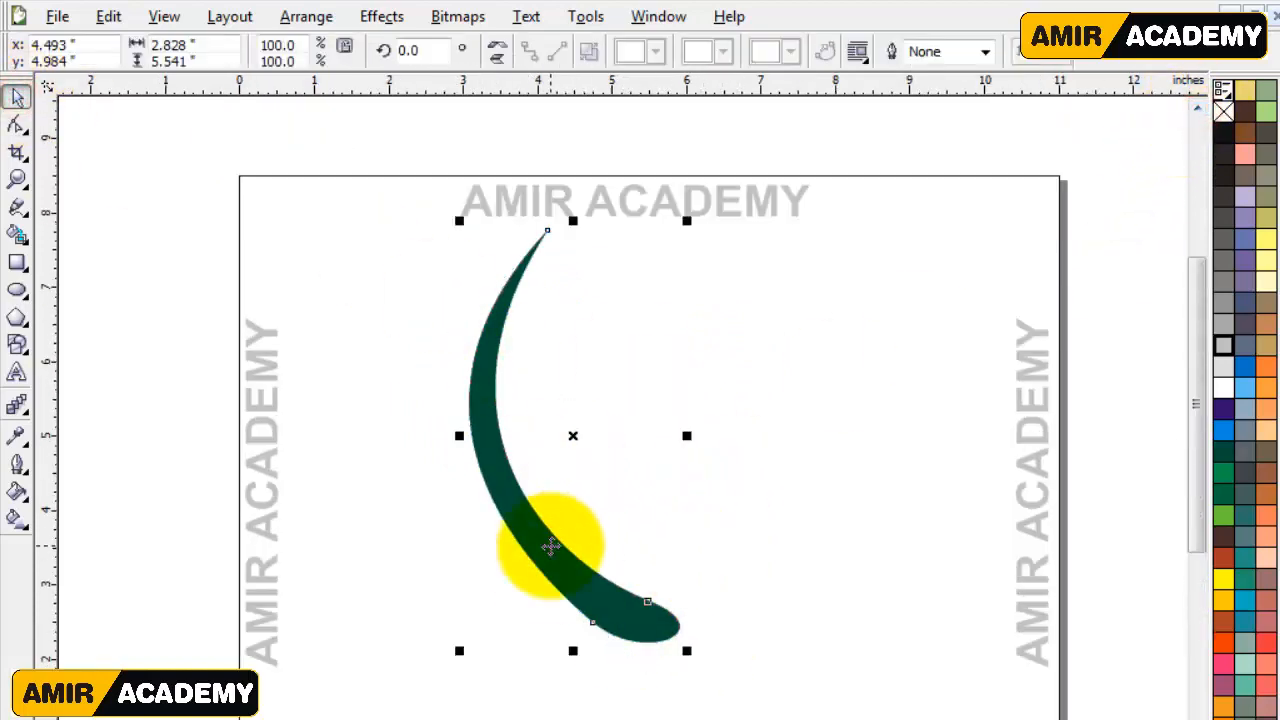
pyautogui.click(545, 565)
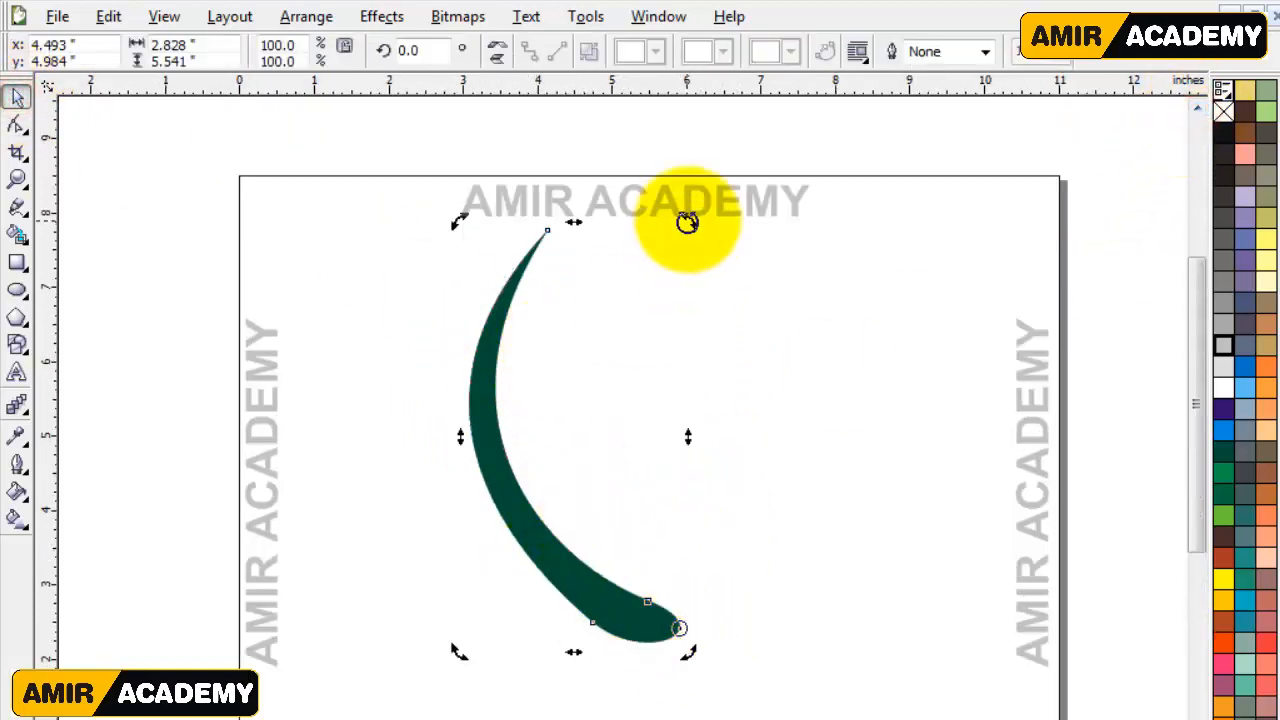
pyautogui.moveTo(686, 220); pyautogui.dragTo(837, 303)
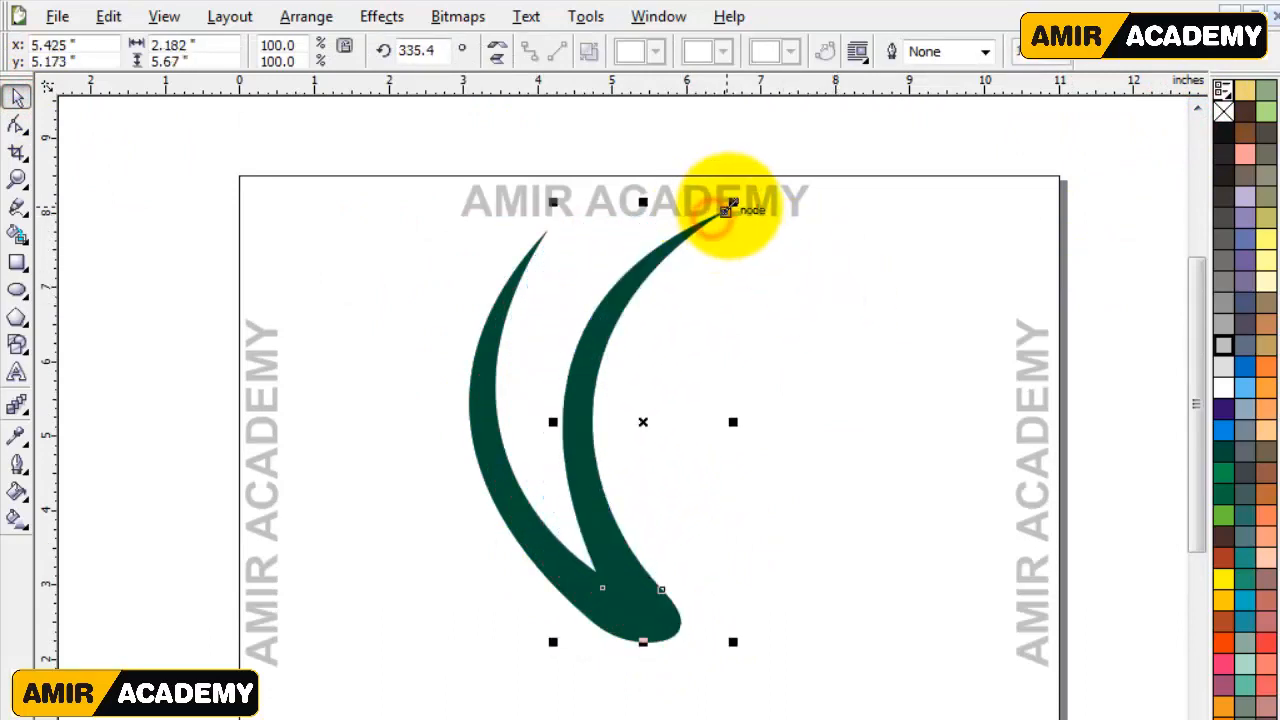
pyautogui.moveTo(733, 204); pyautogui.dragTo(692, 303)
pyautogui.click(493, 322)
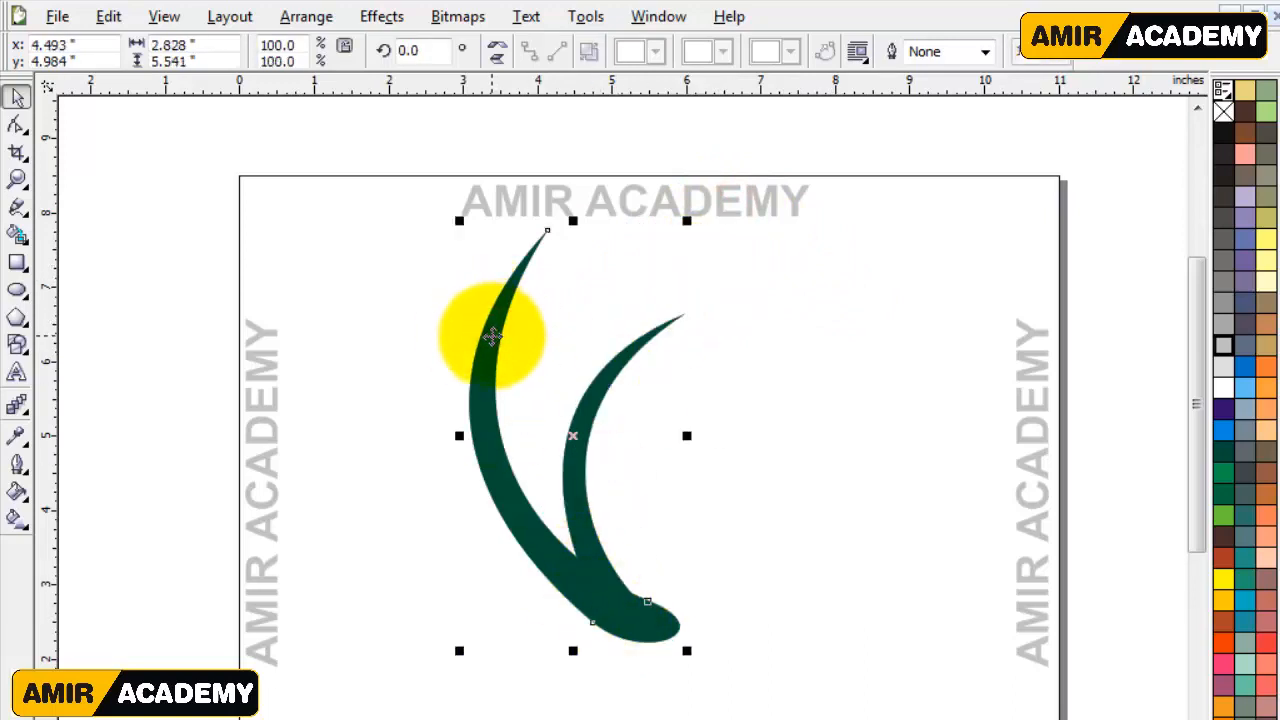
pyautogui.click(580, 491)
pyautogui.click(580, 491)
pyautogui.moveTo(692, 300); pyautogui.dragTo(383, 394)
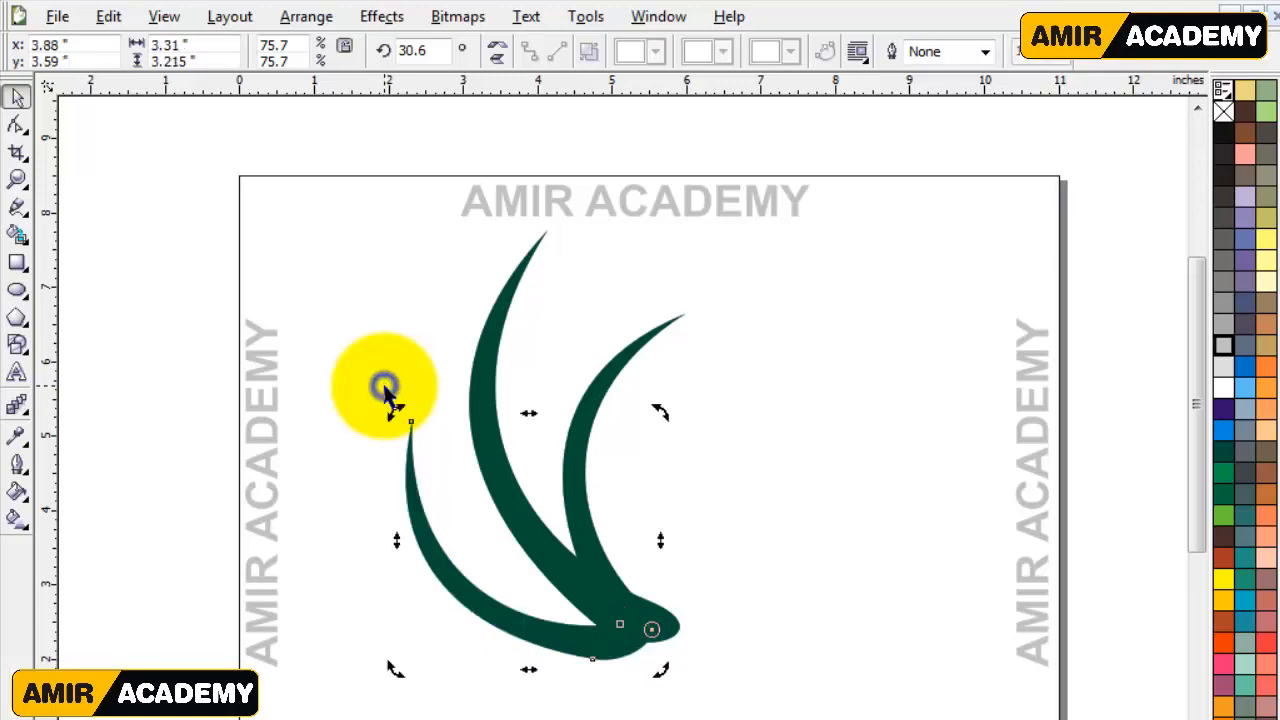
pyautogui.click(469, 518)
# Step: Rotate the large blade clockwise to 349.6 degrees about its lower end, and turn the small blade slightly clockwise as well
pyautogui.click(485, 438)
pyautogui.click(486, 436)
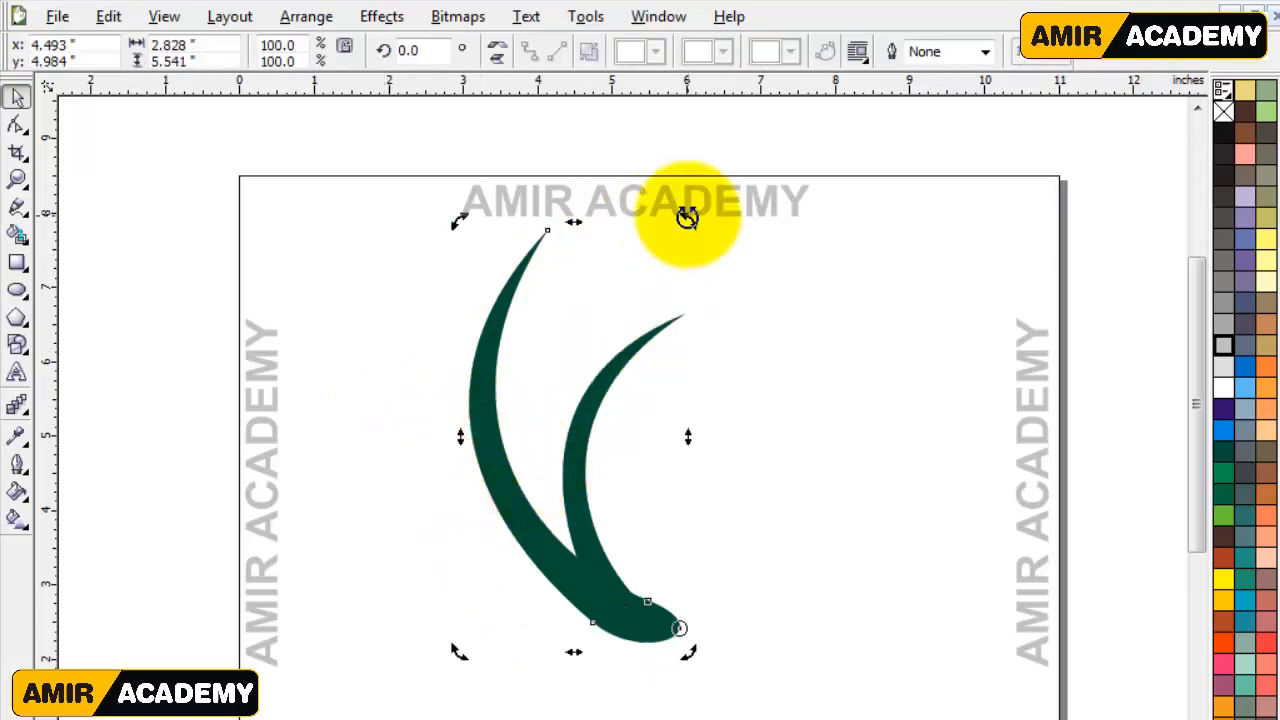
pyautogui.moveTo(688, 215); pyautogui.dragTo(740, 240)
pyautogui.click(655, 335)
pyautogui.click(655, 335)
pyautogui.moveTo(691, 298); pyautogui.dragTo(737, 325)
# Step: Create a copy of the large blade rotated counterclockwise about its lower end as a third blade on the left
pyautogui.click(557, 286)
pyautogui.click(557, 286)
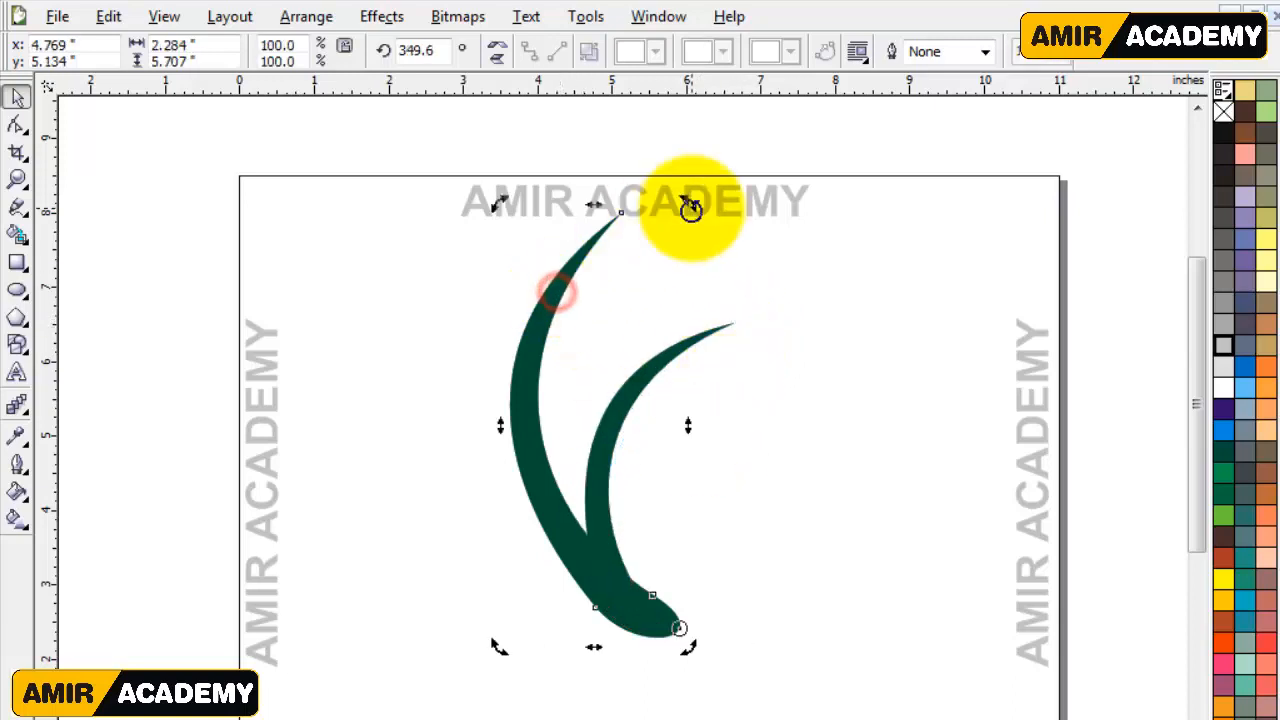
pyautogui.moveTo(689, 206); pyautogui.dragTo(528, 268)
pyautogui.rightClick(528, 268)
pyautogui.click(780, 405)
pyautogui.moveTo(1195, 278); pyautogui.dragTo(1195, 304)
pyautogui.press('z')
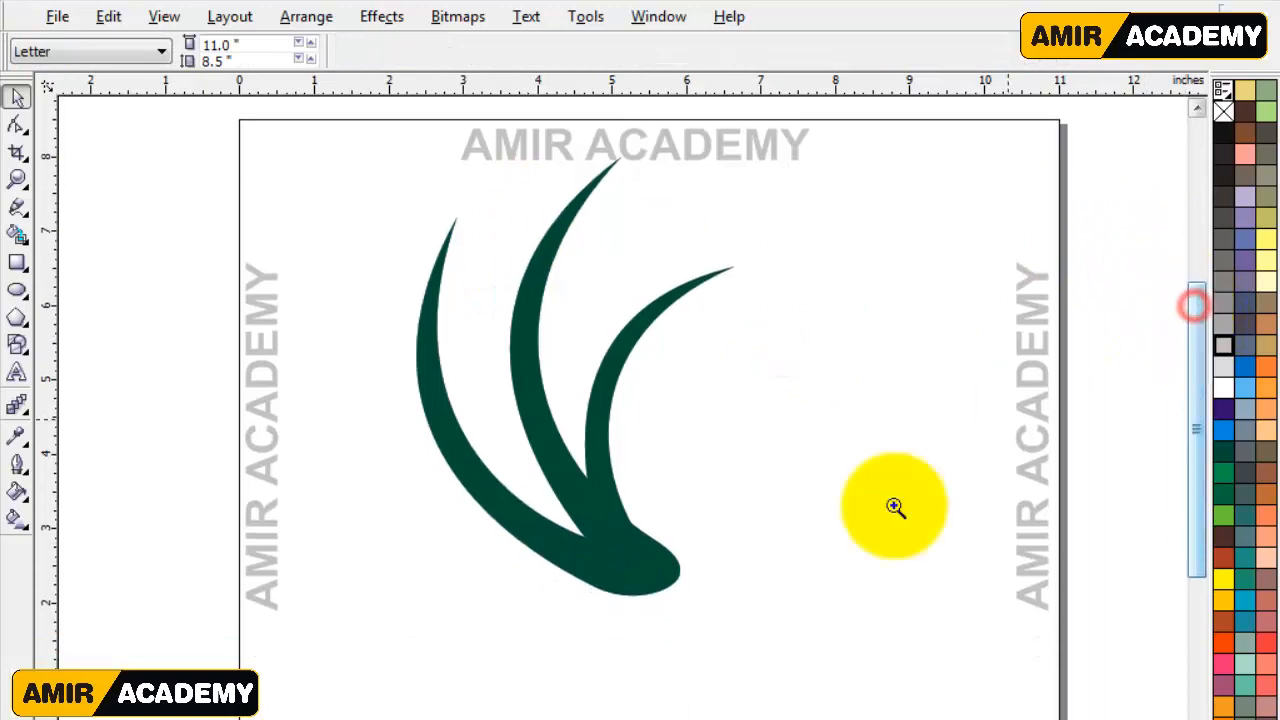
pyautogui.moveTo(823, 420); pyautogui.dragTo(427, 652)
pyautogui.click(16, 96)
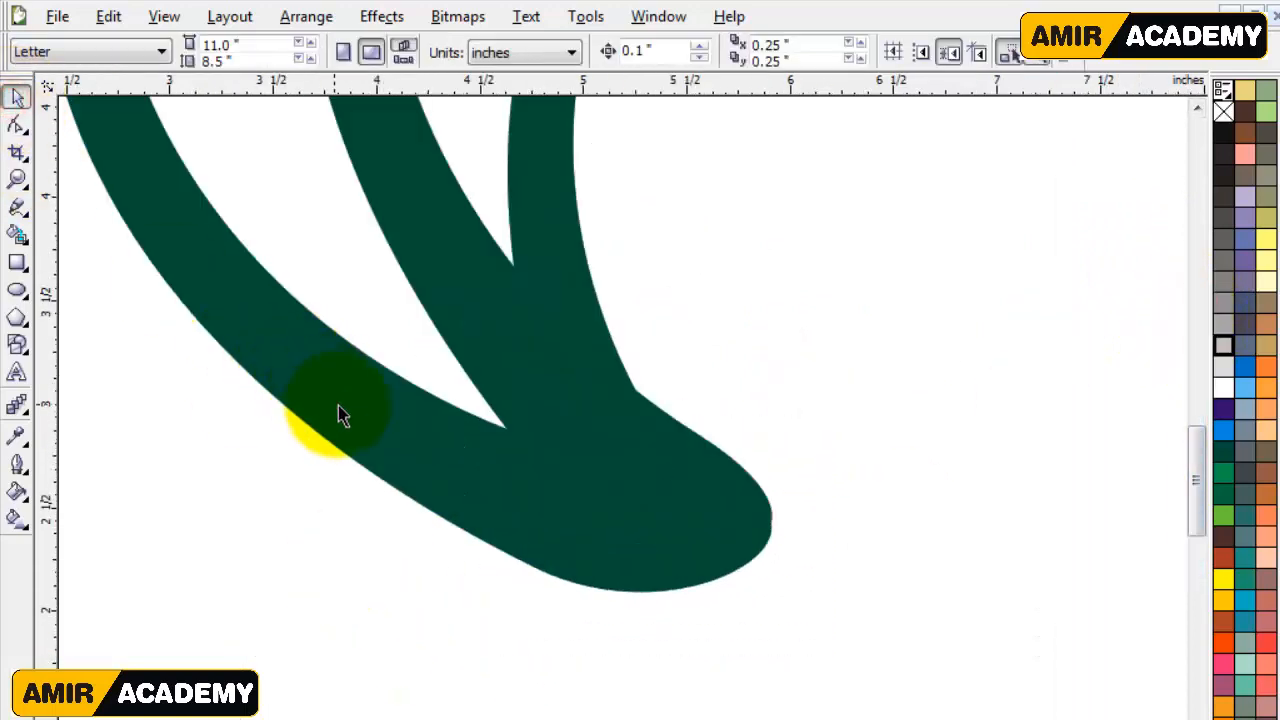
pyautogui.click(336, 446)
pyautogui.moveTo(336, 446); pyautogui.dragTo(336, 400)
pyautogui.moveTo(488, 287); pyautogui.dragTo(434, 272)
pyautogui.hotkey('ctrl', 'z')
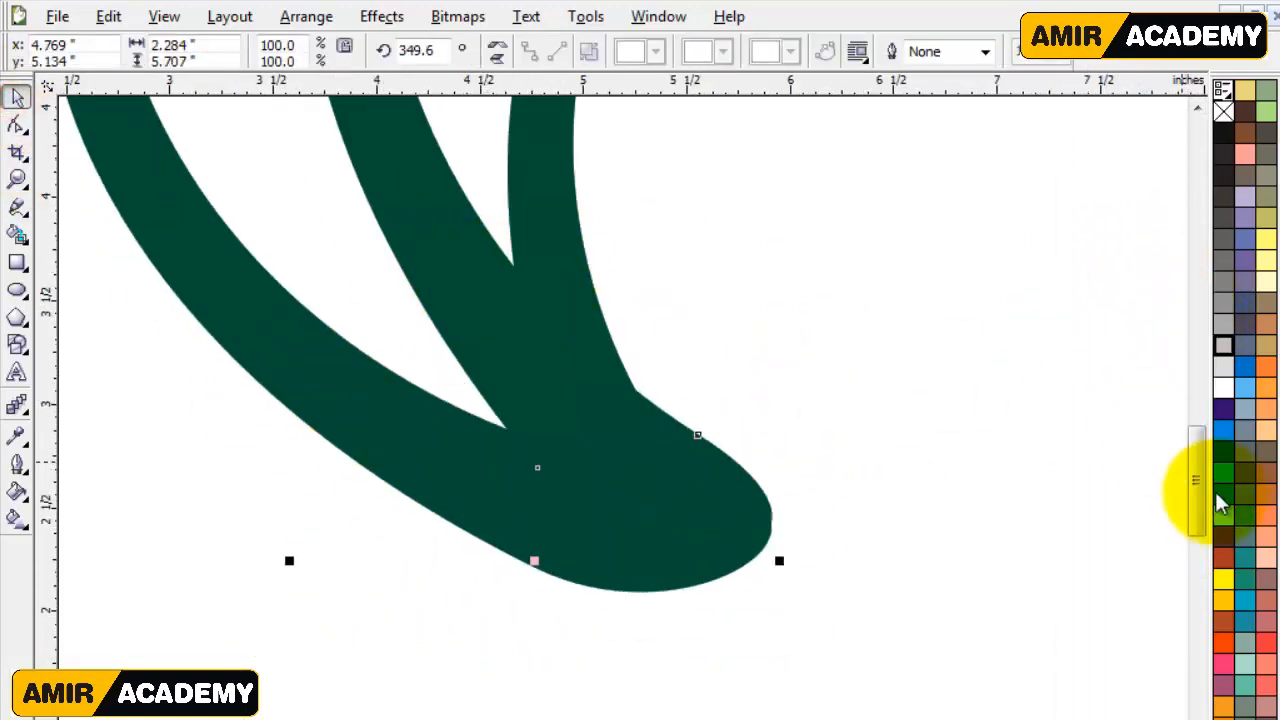
# Step: Apply a linear gradient to the middle blade, fading from dark green into light green at its rounded lower end
pyautogui.click(17, 518)
pyautogui.moveTo(475, 314); pyautogui.dragTo(636, 467)
pyautogui.moveTo(1005, 545); pyautogui.dragTo(569, 451)
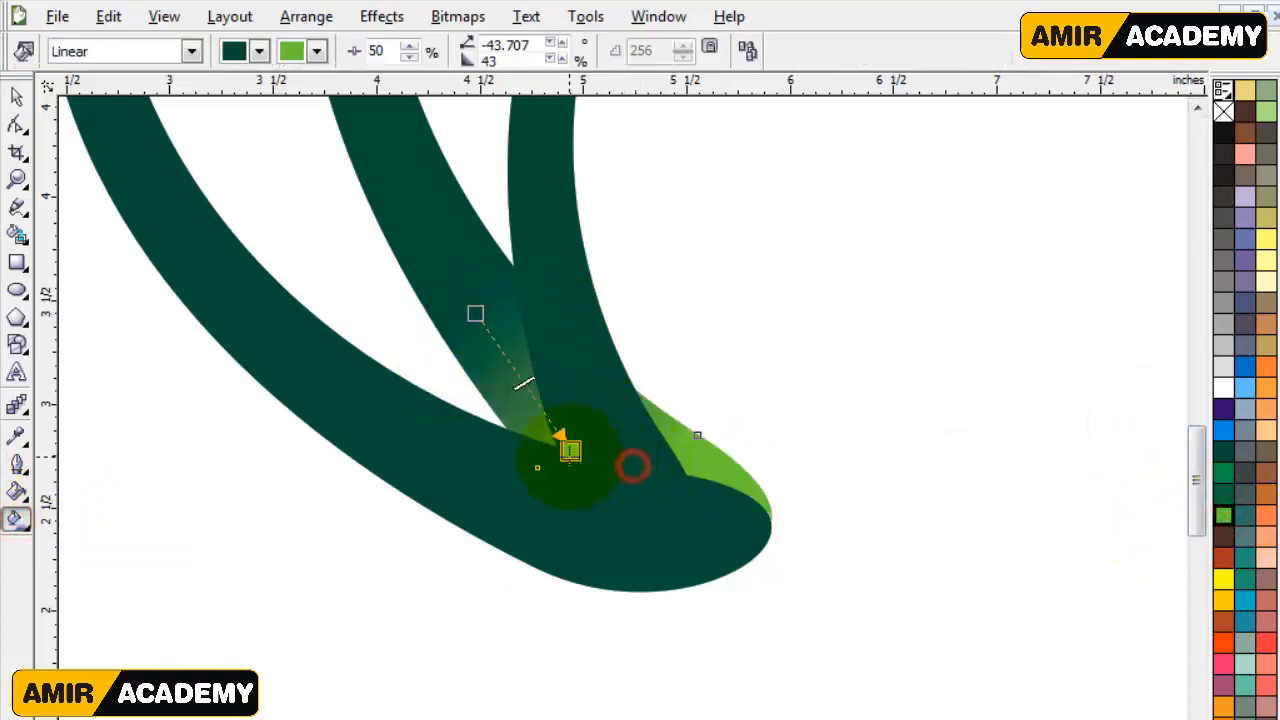
pyautogui.moveTo(475, 314); pyautogui.dragTo(451, 277)
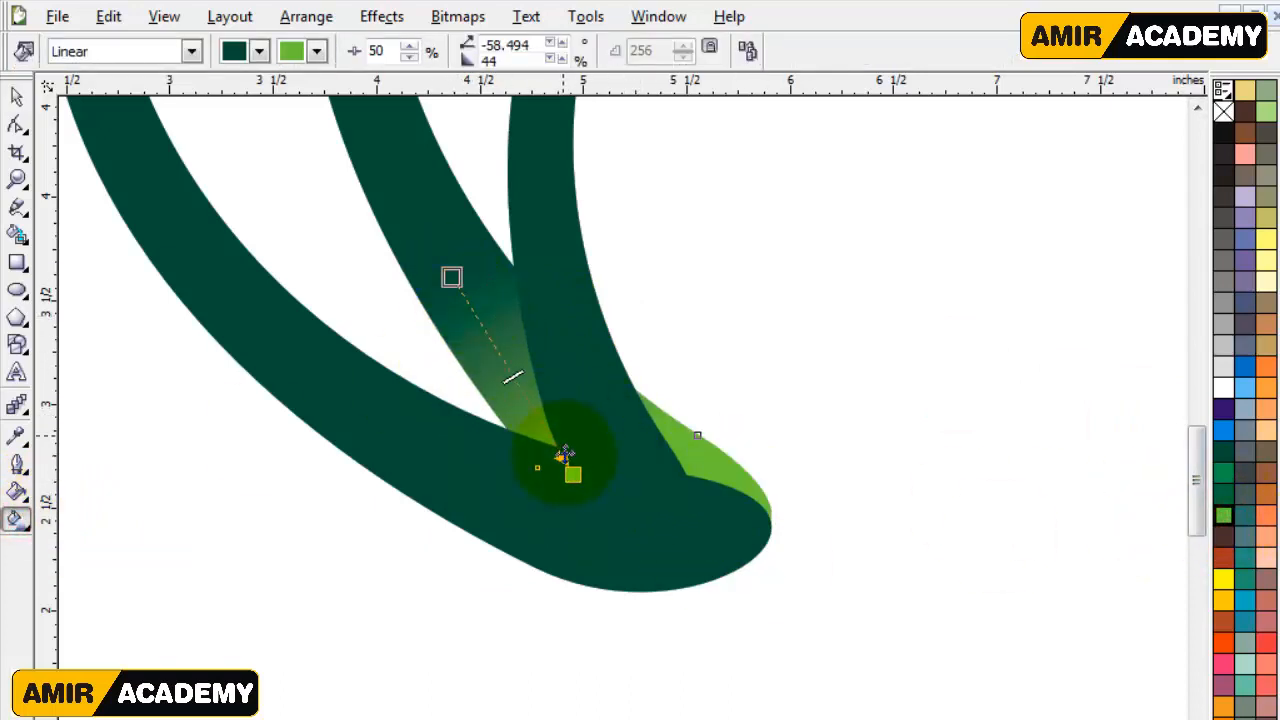
# Step: Give the small right blade a matching linear gradient from dark green to light green towards its base
pyautogui.click(16, 96)
pyautogui.click(286, 429)
pyautogui.click(17, 518)
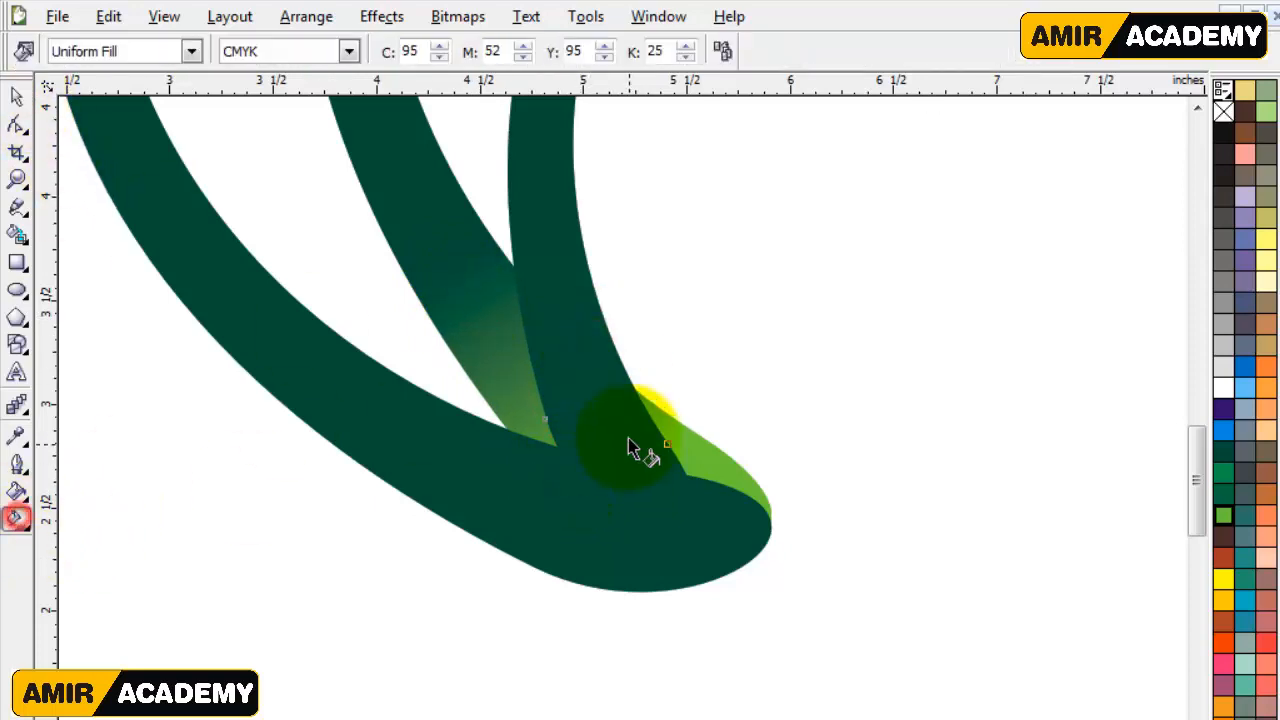
pyautogui.moveTo(614, 394); pyautogui.dragTo(640, 466)
pyautogui.moveTo(557, 283); pyautogui.dragTo(556, 244)
pyautogui.click(16, 96)
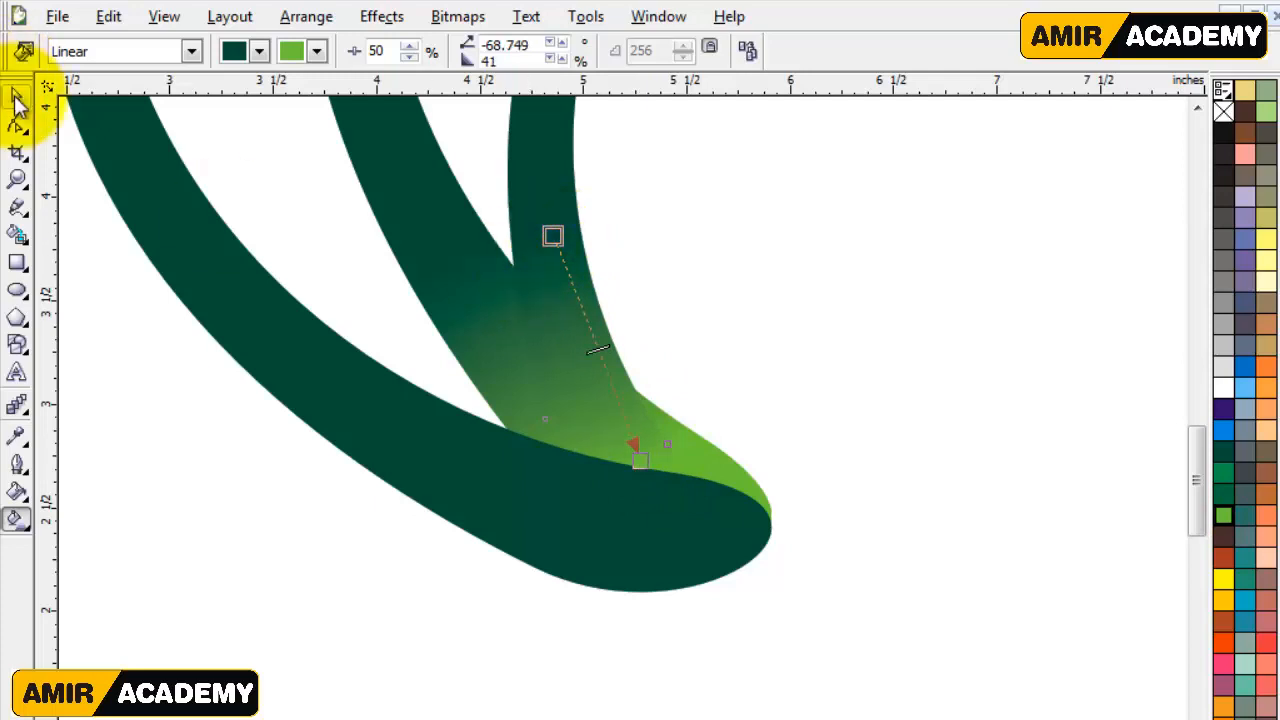
# Step: Bring the left blade in front of the others and shift it slightly upward at the shared rounded base
pyautogui.click(452, 243)
pyautogui.click(497, 529)
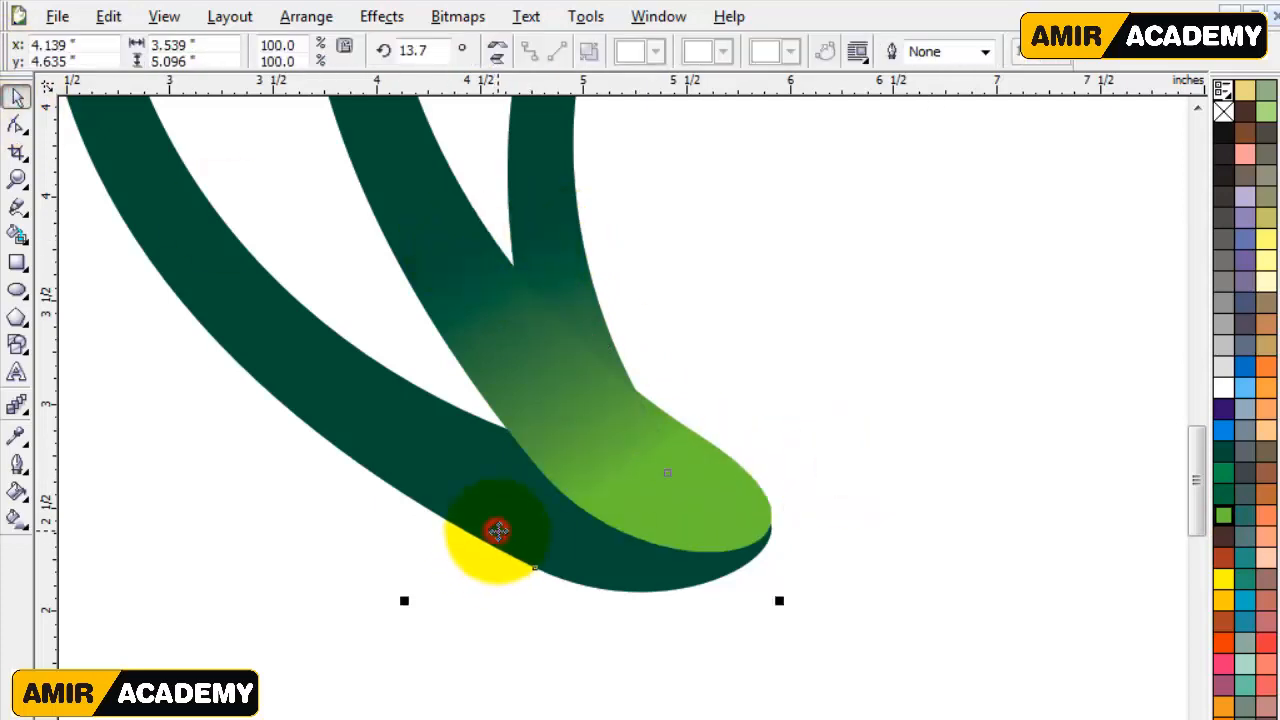
pyautogui.click(832, 545)
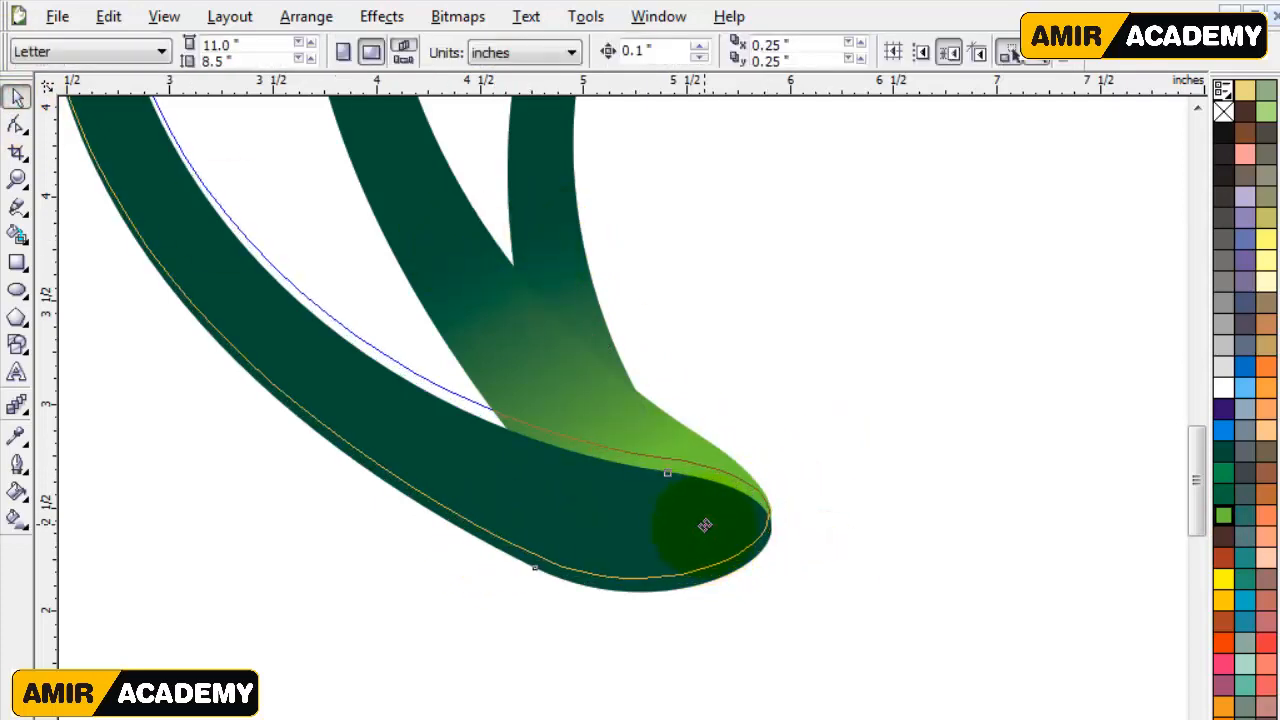
pyautogui.moveTo(704, 521); pyautogui.dragTo(716, 535)
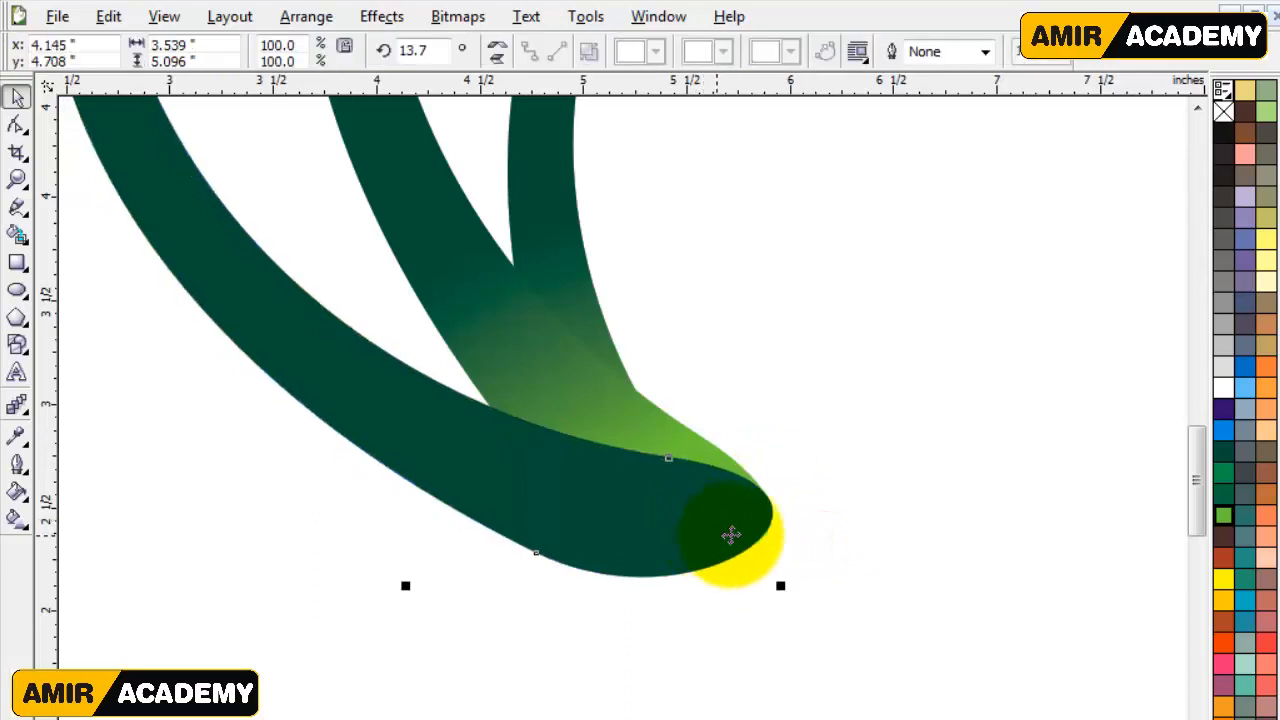
pyautogui.click(867, 524)
# Step: Reshape the middle blade's lower end through its nodes and curve handles so it tucks behind the left blade's base
pyautogui.doubleClick(639, 410)
pyautogui.moveTo(612, 372); pyautogui.dragTo(700, 482)
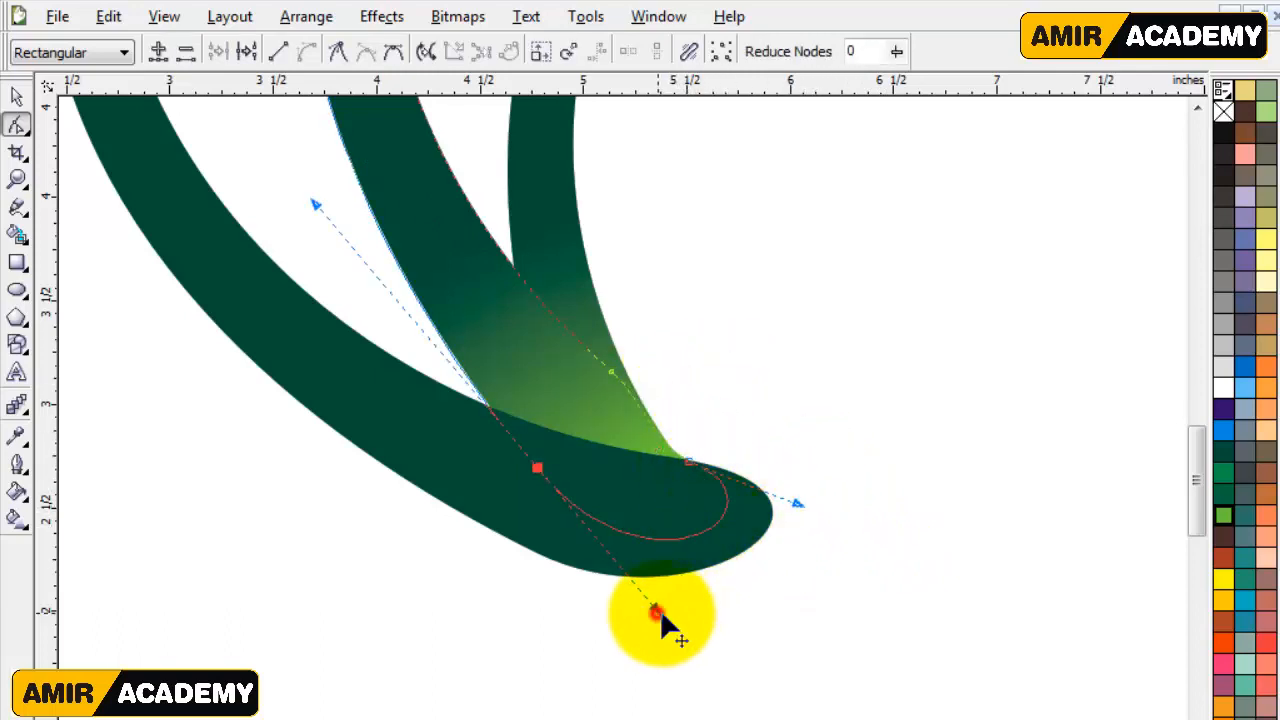
pyautogui.moveTo(656, 611); pyautogui.dragTo(695, 626)
pyautogui.moveTo(792, 503); pyautogui.dragTo(740, 506)
pyautogui.click(16, 95)
pyautogui.click(775, 385)
# Step: Draw a 2-inch circle to the right of the blades and add an overlapping copy centred at about x 8.35 inches
pyautogui.press('F3')
pyautogui.press('z')
pyautogui.moveTo(302, 155); pyautogui.dragTo(926, 565)
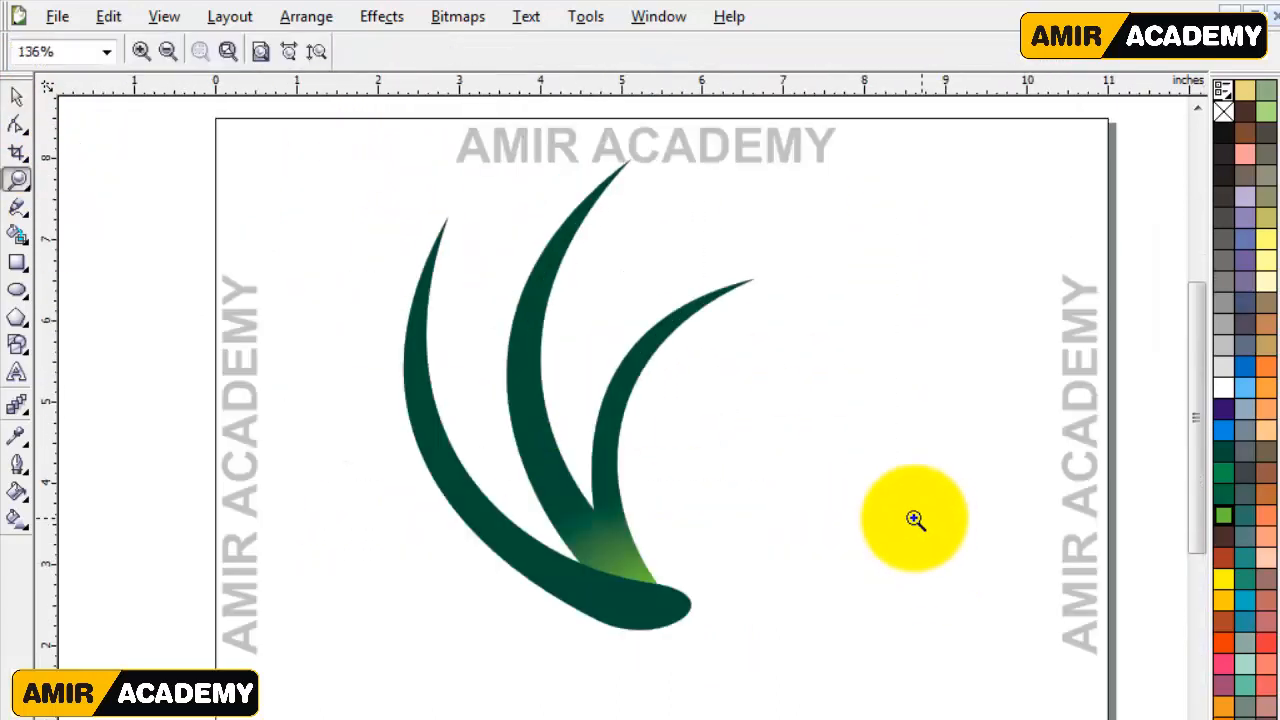
pyautogui.scroll(-1, 1197, 397)
pyautogui.click(16, 95)
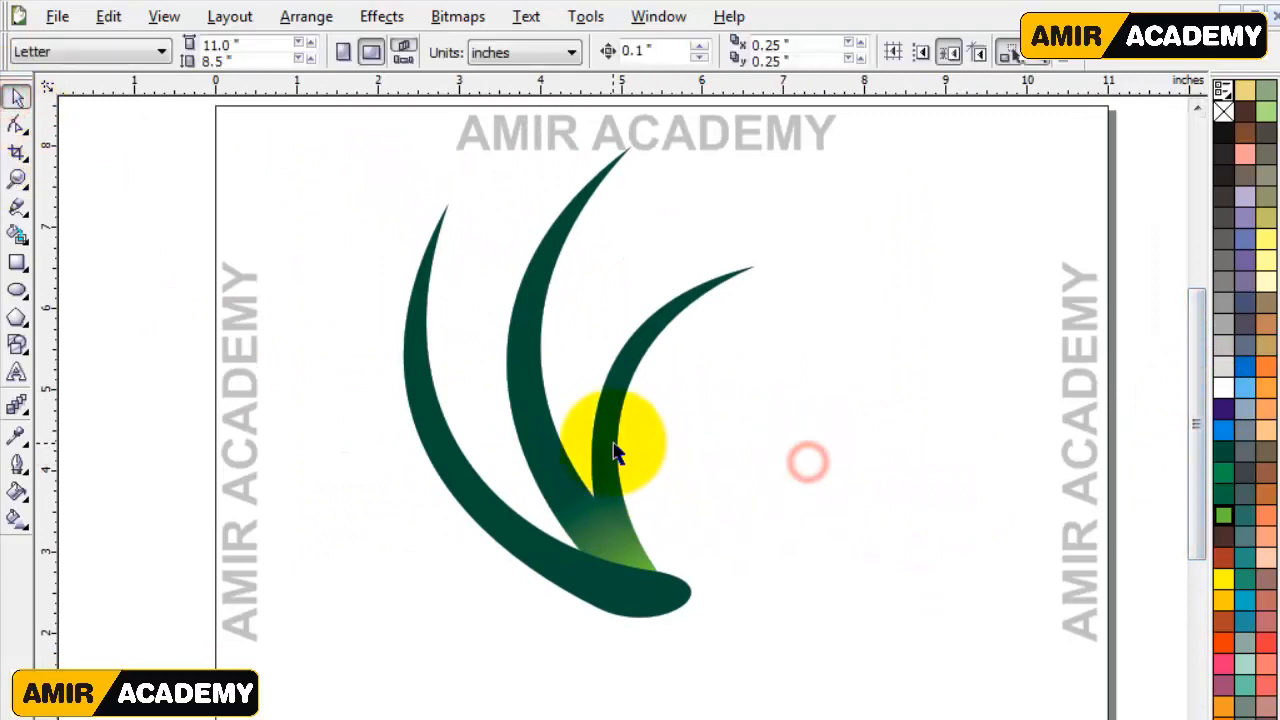
pyautogui.click(16, 289)
pyautogui.moveTo(701, 371); pyautogui.dragTo(864, 532)
pyautogui.click(16, 95)
pyautogui.moveTo(786, 420); pyautogui.dragTo(890, 425)
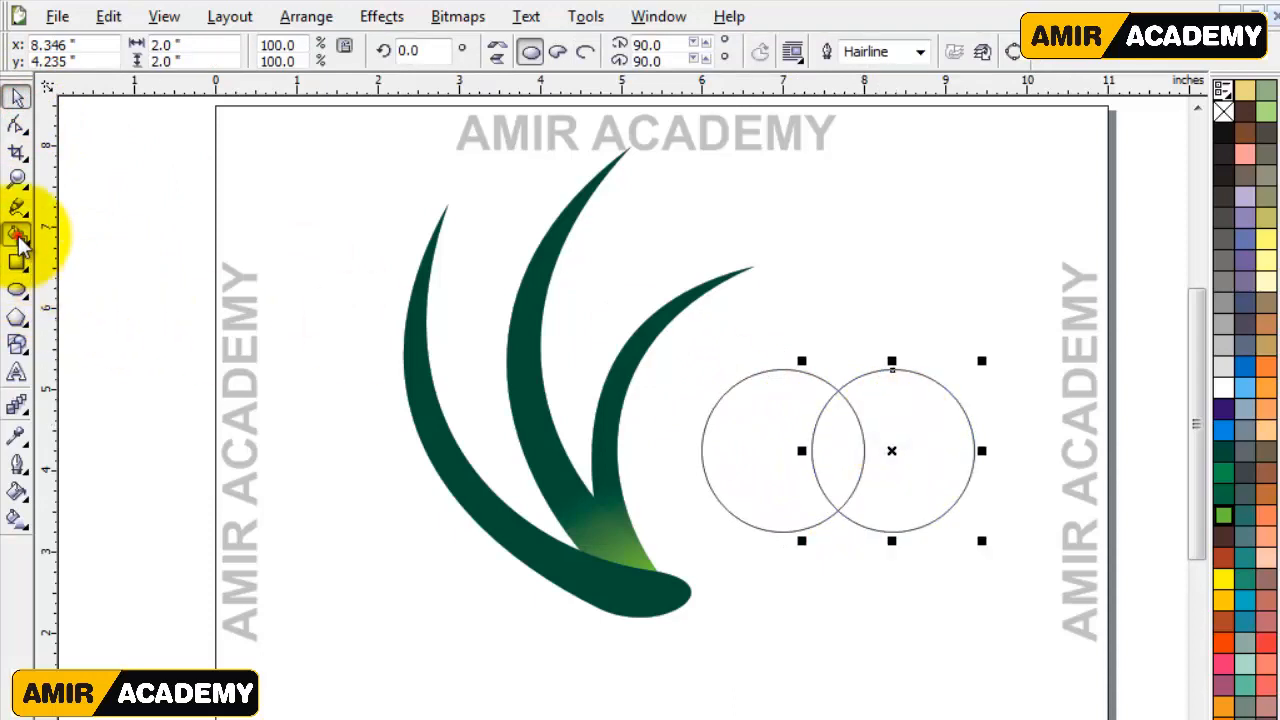
# Step: Create a leaf shape from the overlap of the two circles with Smart Fill, and delete both circles
pyautogui.click(17, 236)
pyautogui.click(831, 449)
pyautogui.click(16, 95)
pyautogui.click(749, 440)
pyautogui.press('Delete')
pyautogui.click(935, 443)
pyautogui.press('Delete')
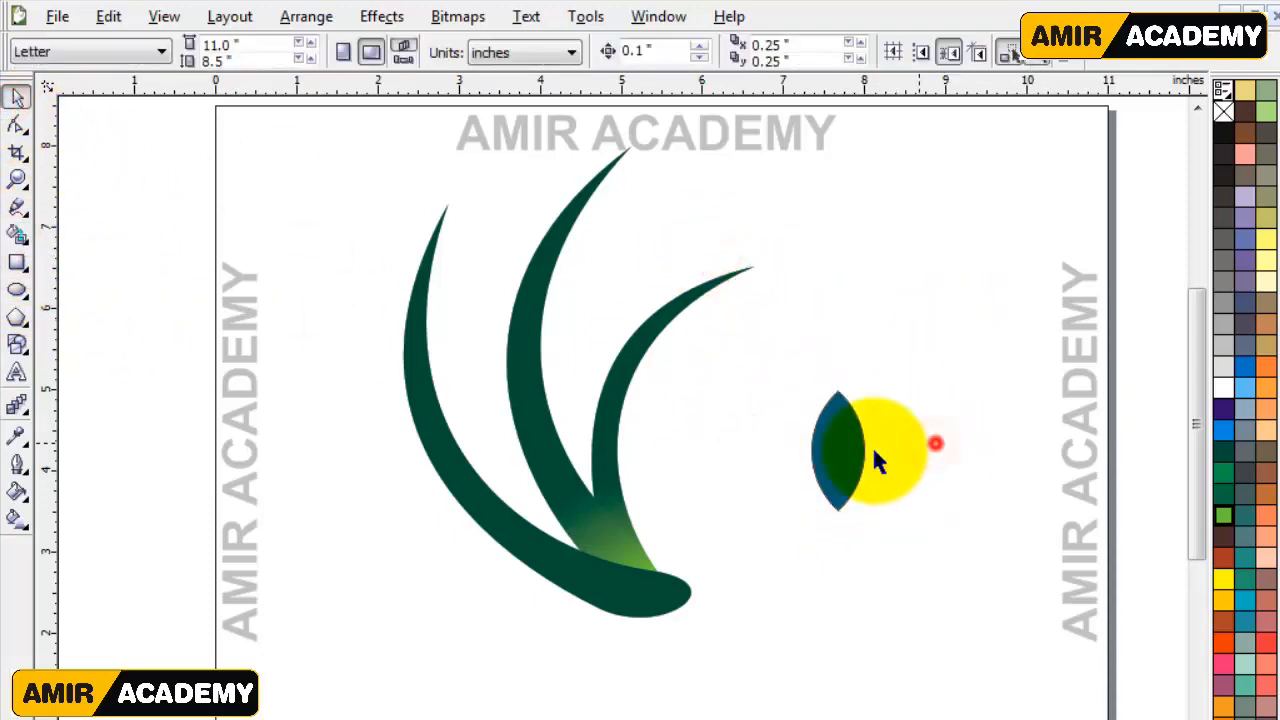
# Step: Move the leaf shape just below the right blade's tip, fill it dark green and remove its outline
pyautogui.moveTo(840, 430); pyautogui.dragTo(771, 288)
pyautogui.press('z')
pyautogui.moveTo(929, 194); pyautogui.dragTo(502, 460)
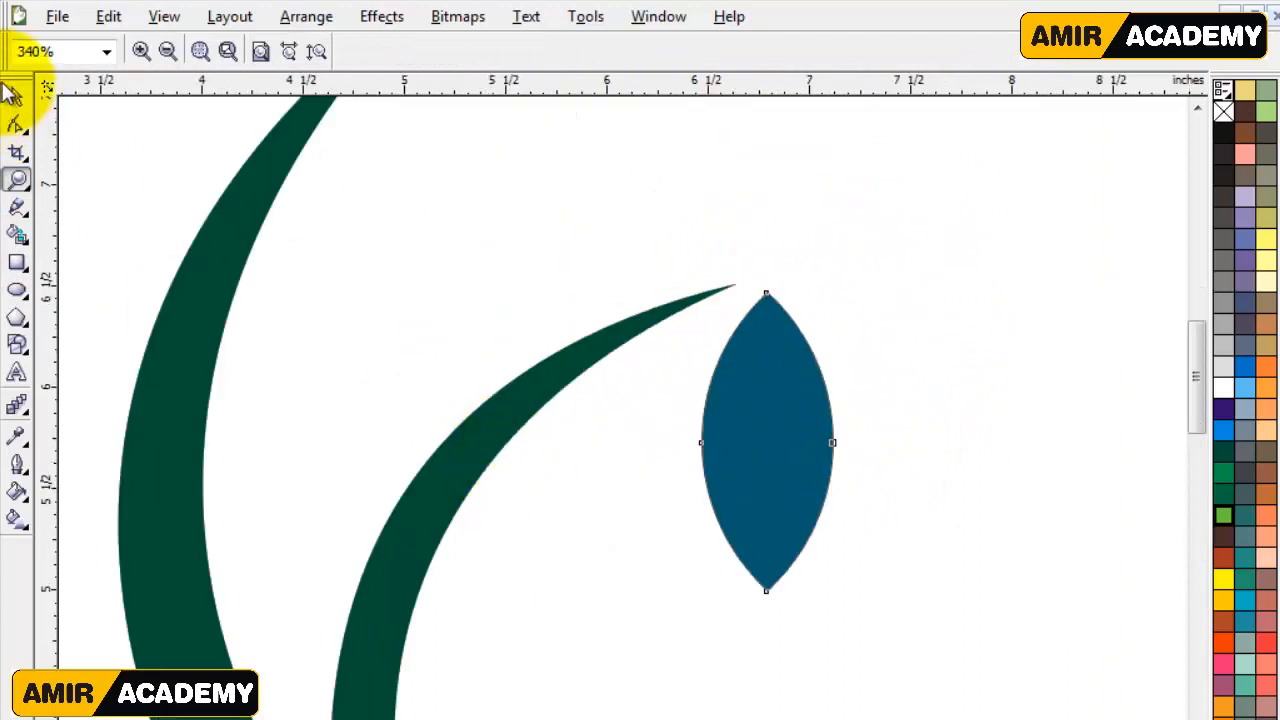
pyautogui.click(12, 93)
pyautogui.click(1223, 457)
pyautogui.rightClick(1223, 110)
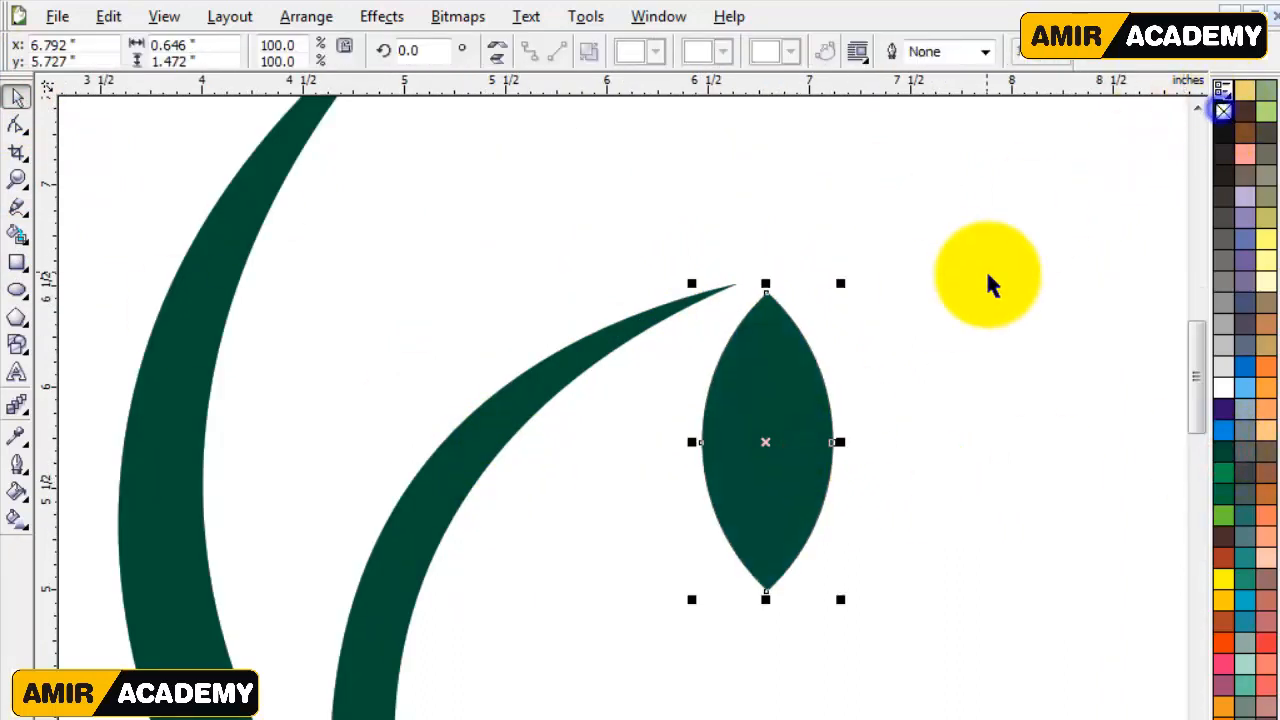
# Step: Apply a vertical linear gradient to the leaf, from dark green at its upper tip to medium green at its lower tip
pyautogui.click(988, 283)
pyautogui.click(474, 477)
pyautogui.click(791, 437)
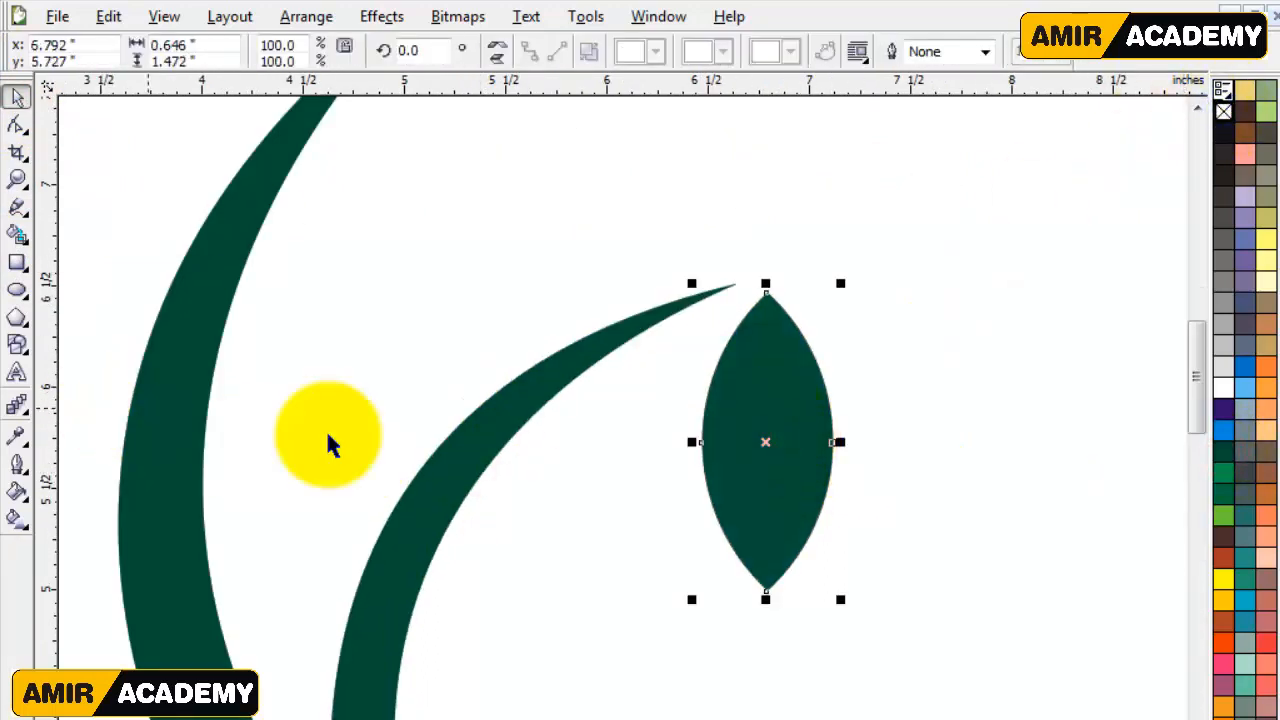
pyautogui.click(18, 519)
pyautogui.moveTo(765, 582); pyautogui.dragTo(765, 578)
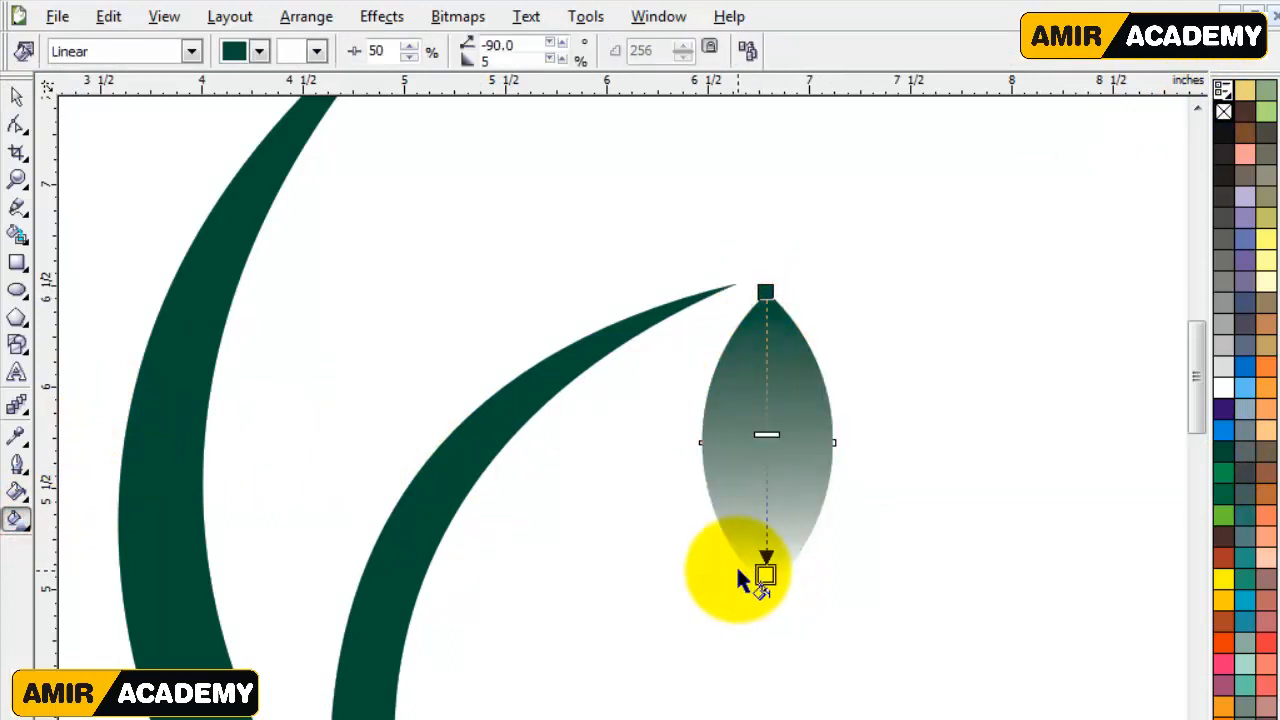
pyautogui.moveTo(1233, 514); pyautogui.dragTo(766, 574)
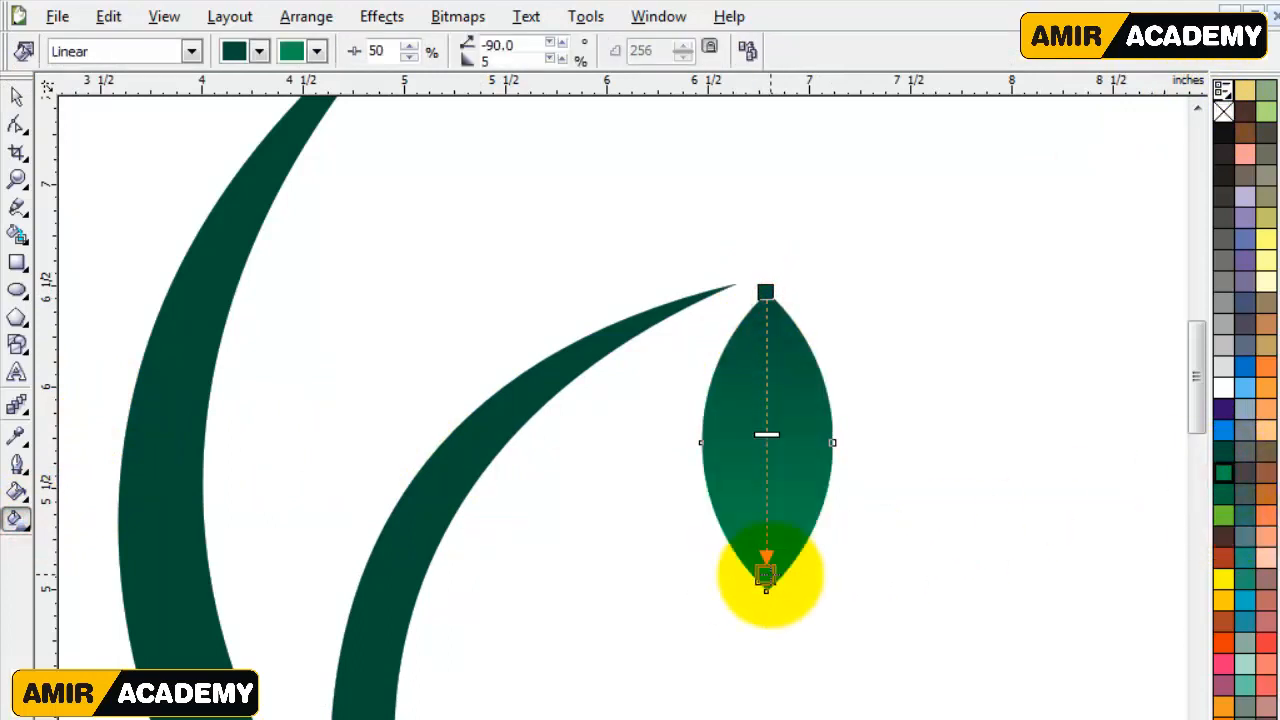
pyautogui.click(17, 96)
pyautogui.click(610, 627)
# Step: Draw a vertical line about 1.92 inches long through the leaf, extending past both tips, and centre it on the leaf
pyautogui.press('z')
pyautogui.moveTo(1198, 364); pyautogui.dragTo(1200, 383)
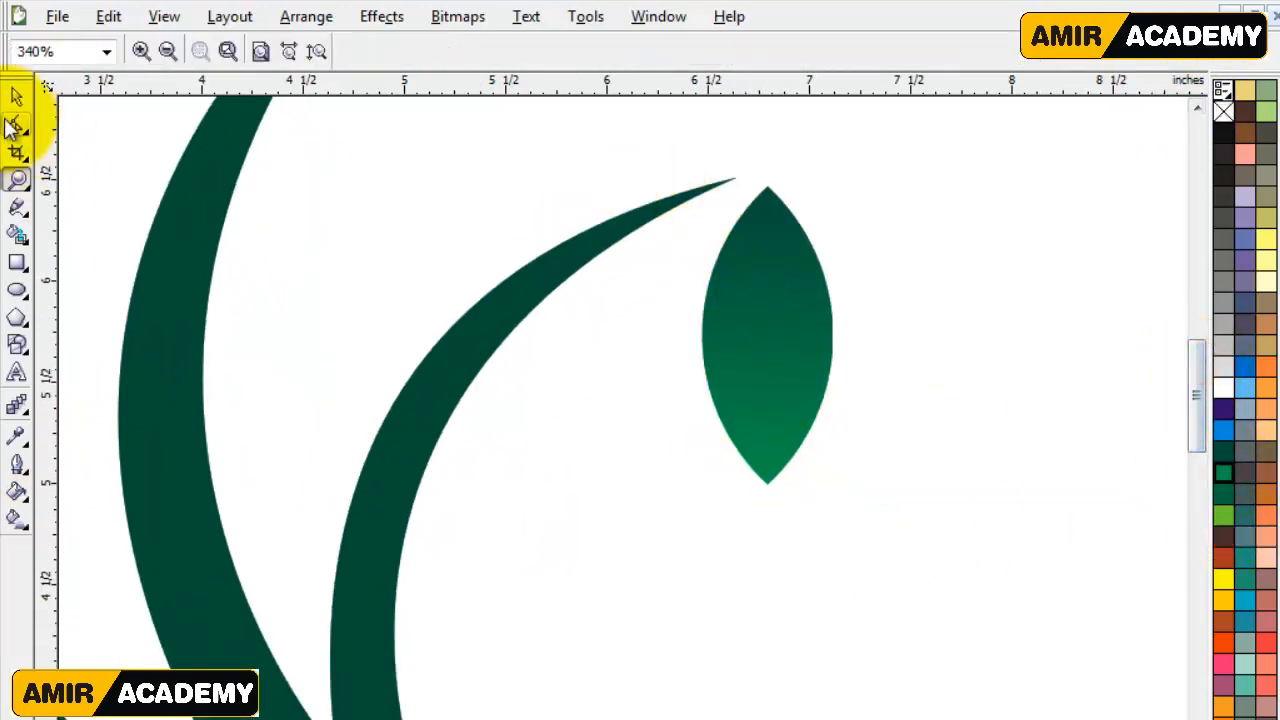
pyautogui.click(15, 98)
pyautogui.click(17, 207)
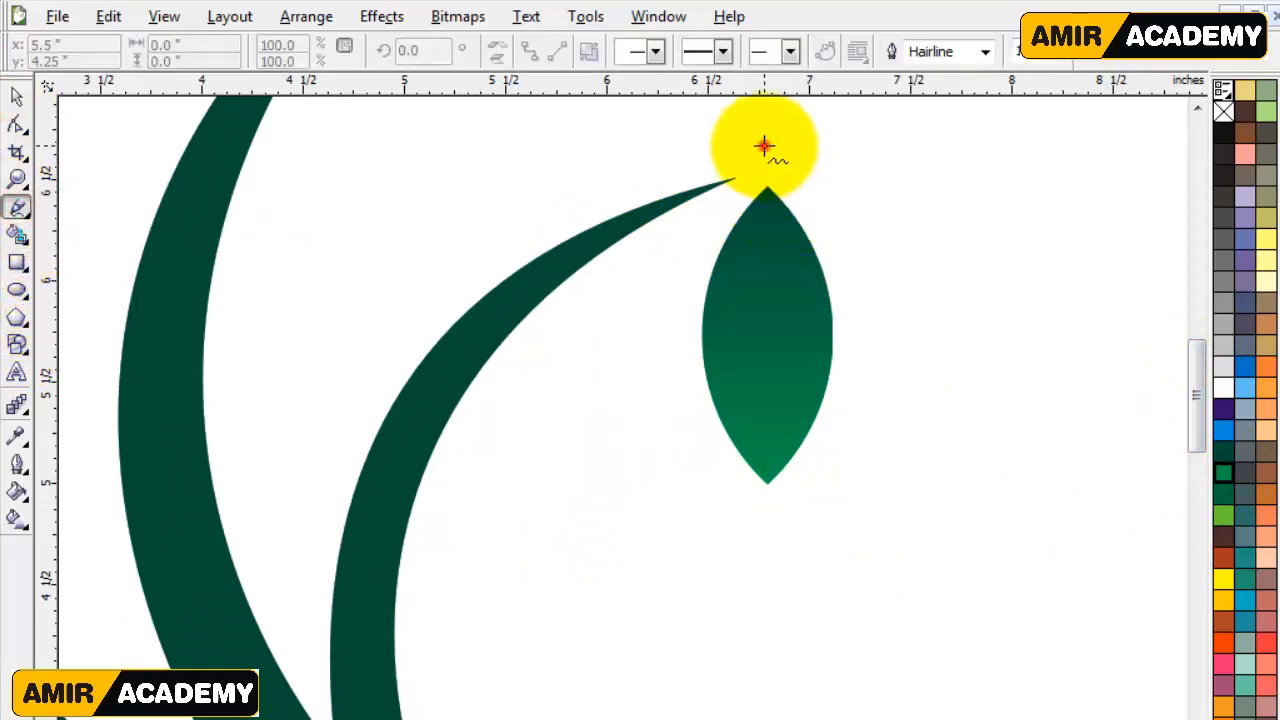
pyautogui.click(765, 147)
pyautogui.click(777, 535)
pyautogui.click(17, 96)
pyautogui.keyDown('shift'); pyautogui.click(794, 306); pyautogui.keyUp('shift')
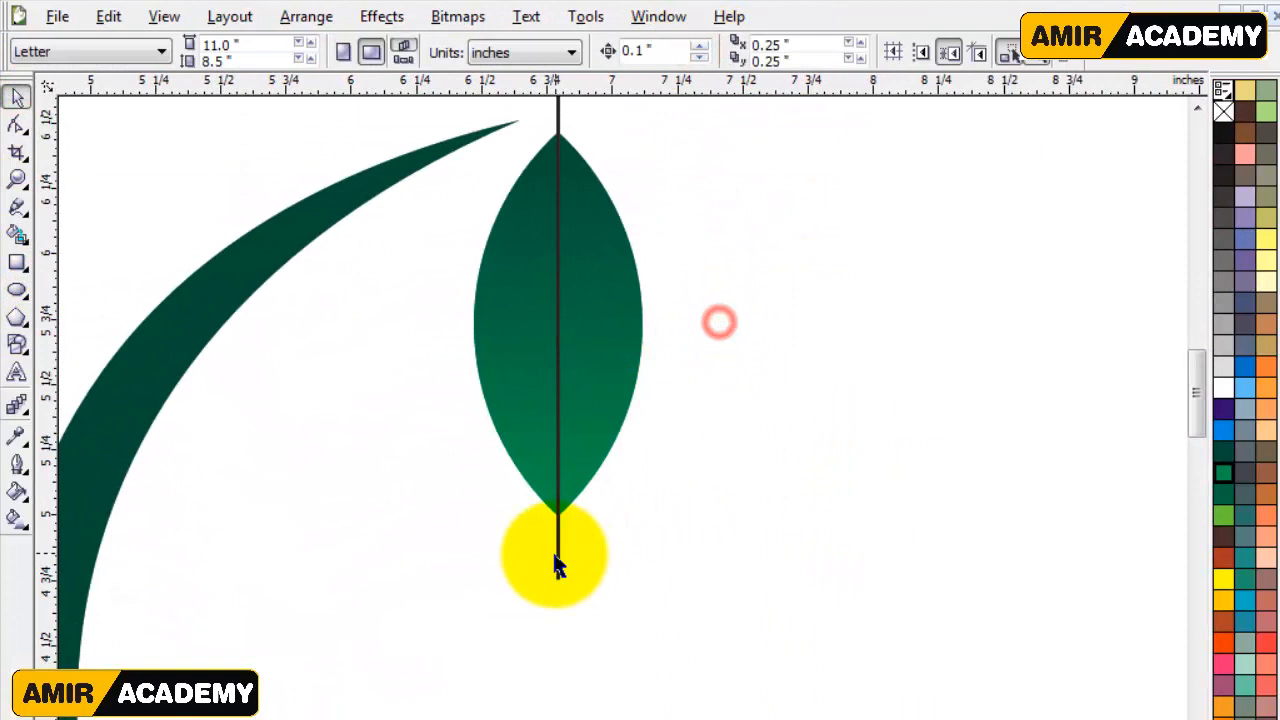
pyautogui.moveTo(557, 563); pyautogui.dragTo(742, 527)
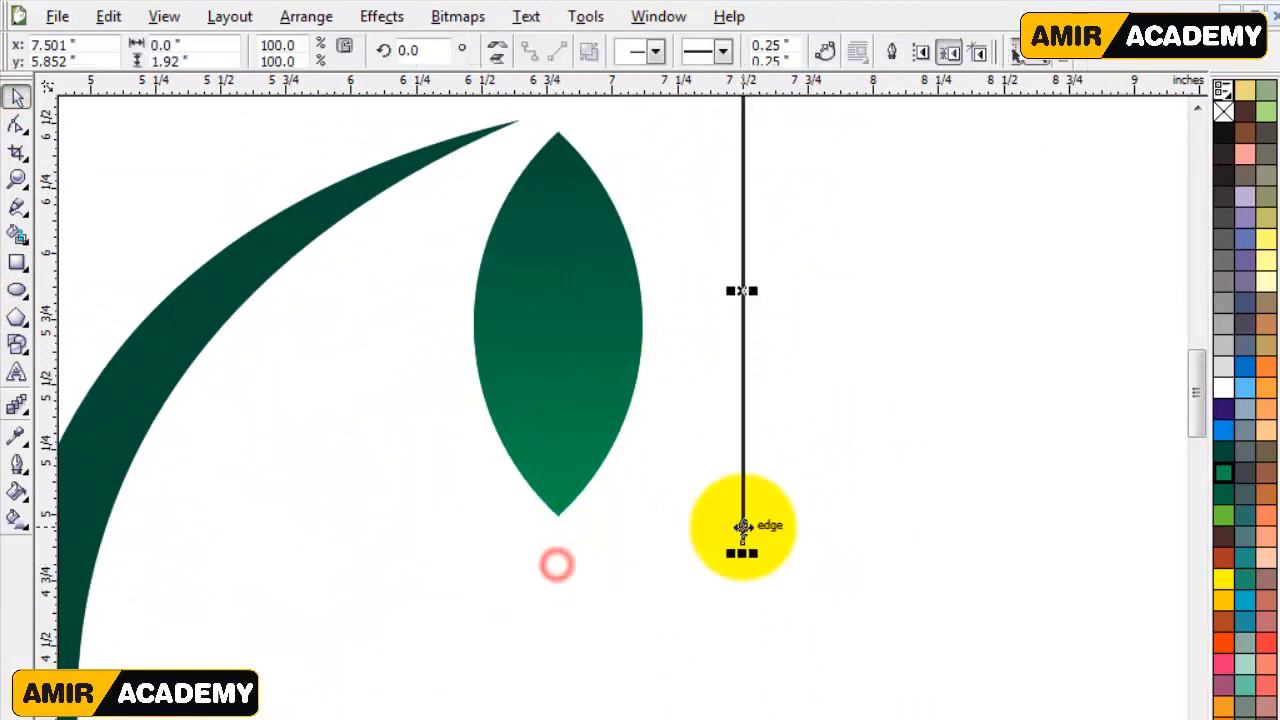
pyautogui.press('Delete')
pyautogui.hotkey('ctrl', 'z')
pyautogui.hotkey('ctrl', 'z')
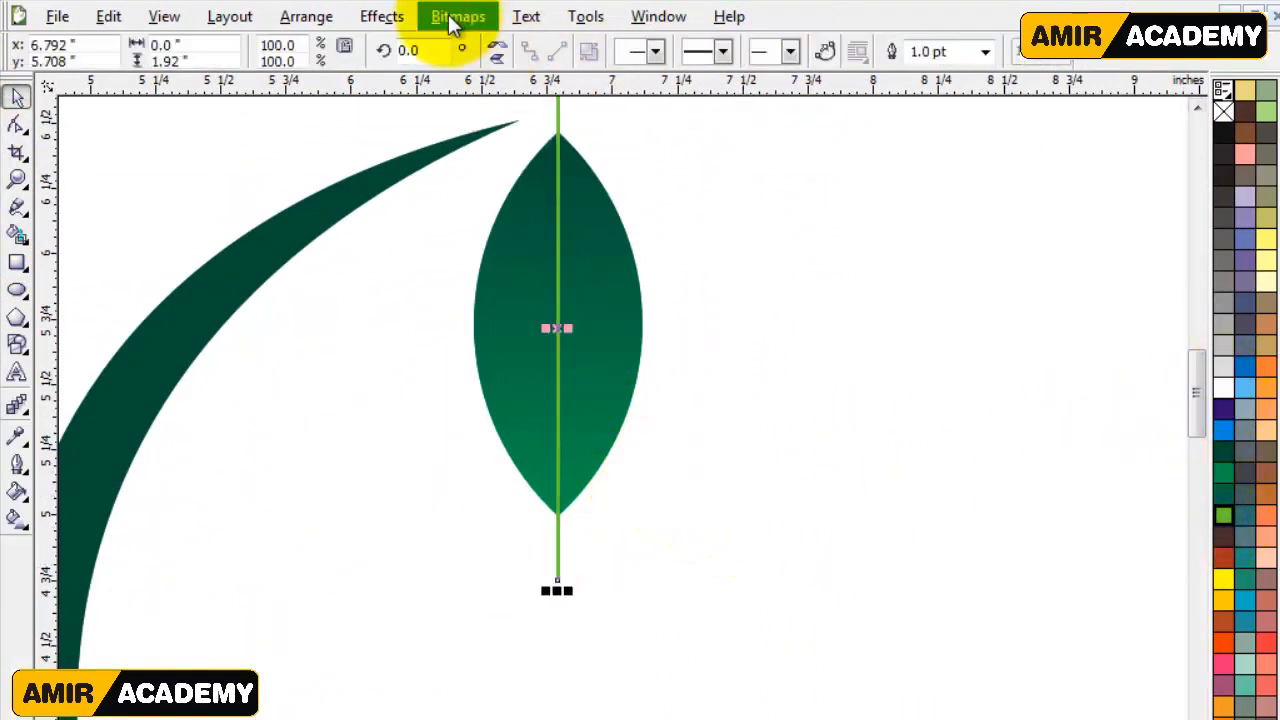
# Step: Clip the light green centre line inside the leaf with PowerClip, and move the leaf slightly down and away from the blade's tip
pyautogui.click(382, 16)
pyautogui.moveTo(420, 343)
pyautogui.click(565, 345)
pyautogui.click(620, 281)
pyautogui.click(731, 352)
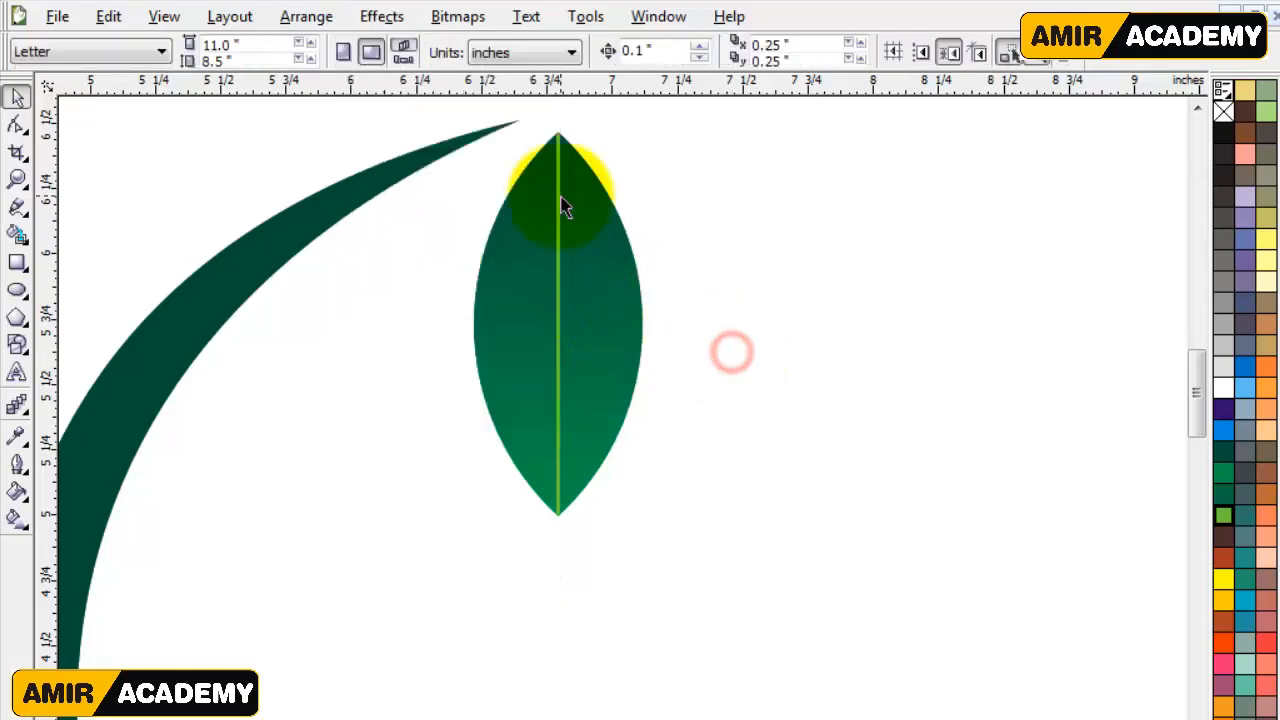
pyautogui.moveTo(592, 220); pyautogui.dragTo(592, 233)
pyautogui.click(726, 306)
# Step: Draw five slanted vein lines on the leaf's right half, running from near the edge down to the centre line
pyautogui.click(20, 212)
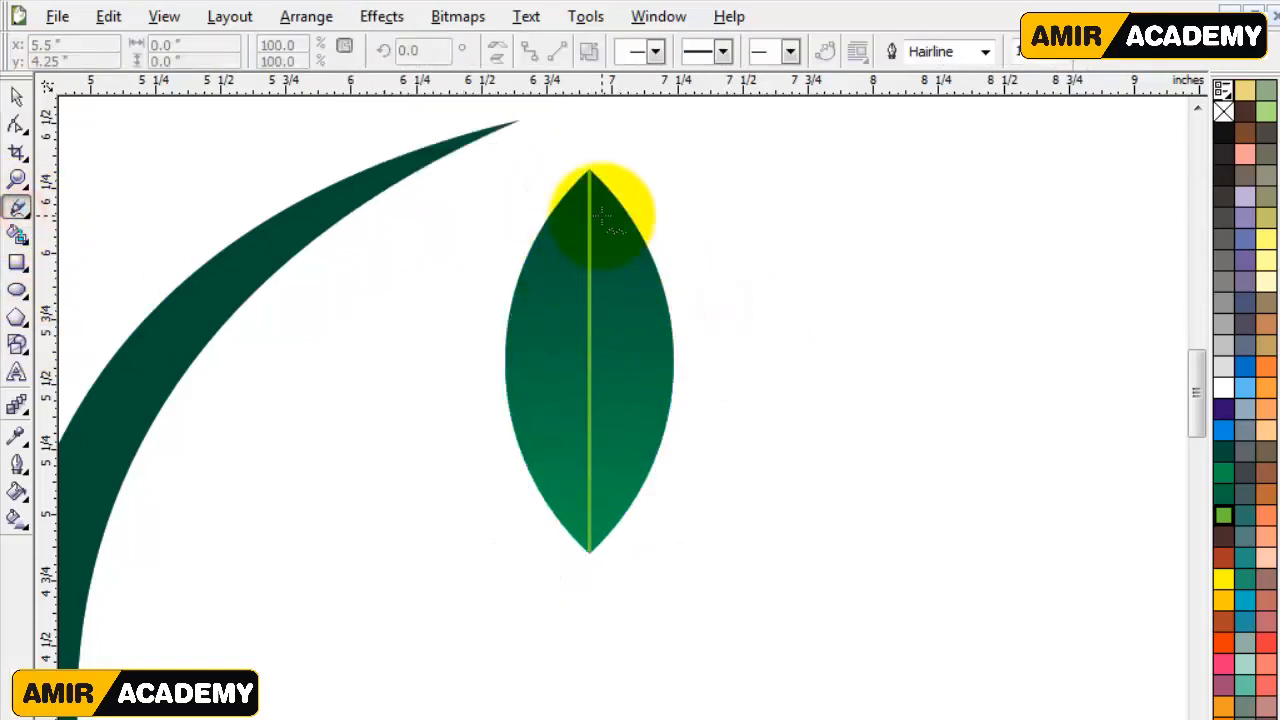
pyautogui.click(651, 411)
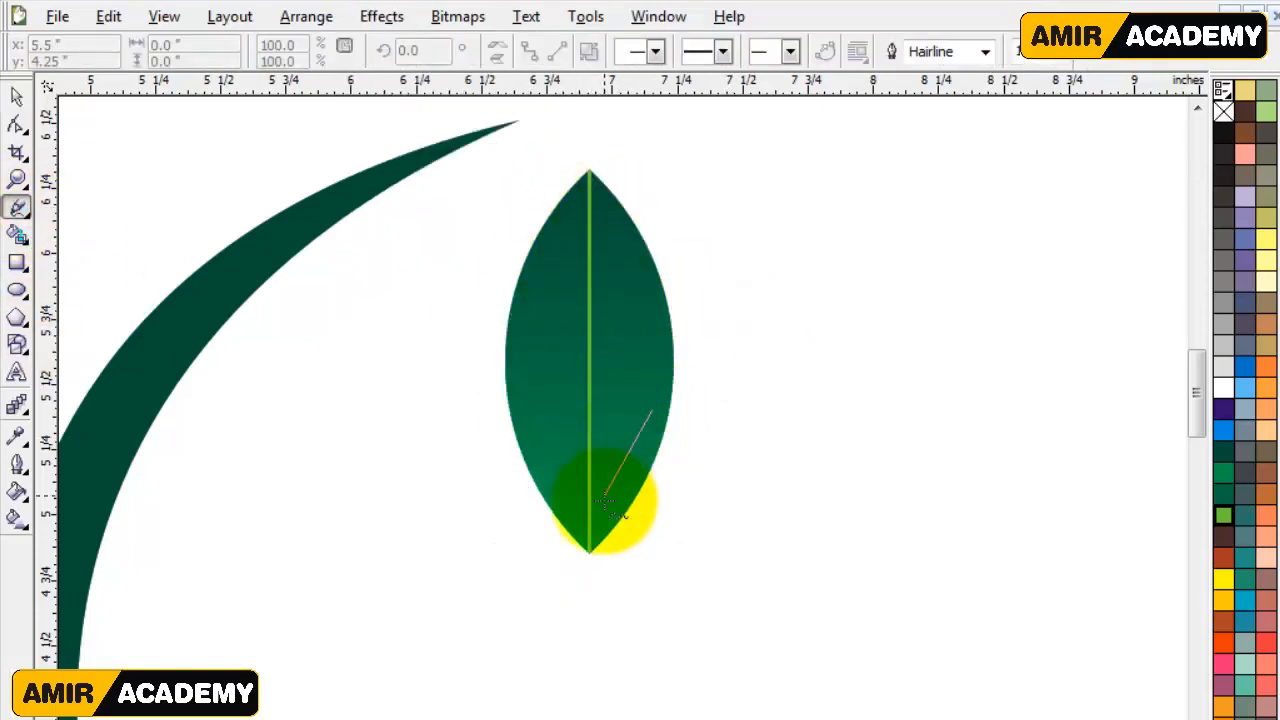
pyautogui.click(591, 534)
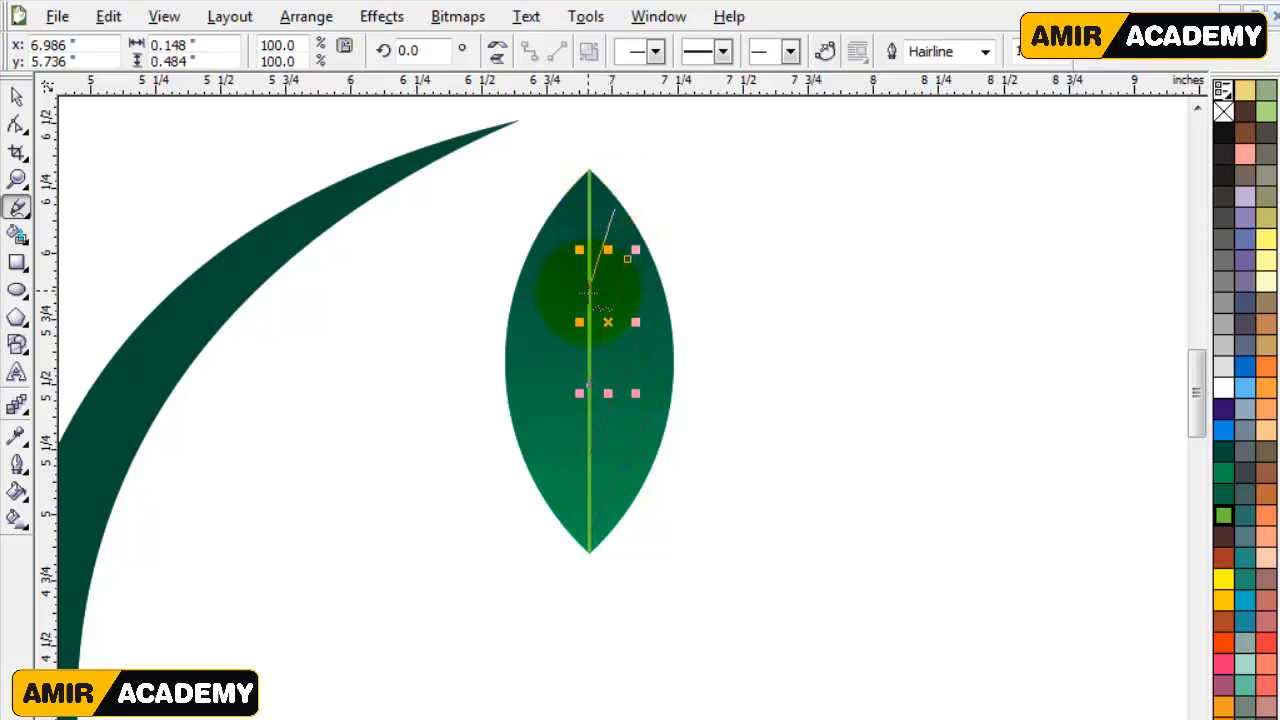
pyautogui.click(590, 292)
# Step: Give the five veins a light green 1.0 pt outline with rounded corners and caps, behind the fill and scaling with the image
pyautogui.click(16, 95)
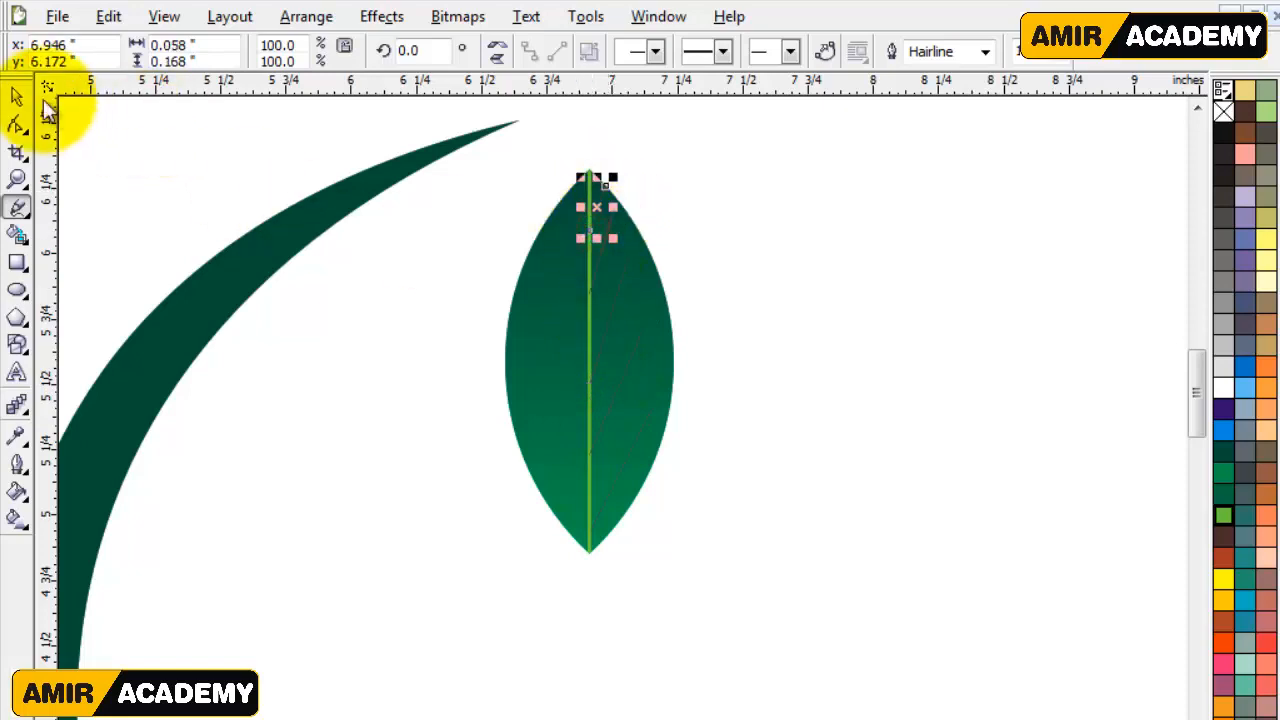
pyautogui.moveTo(806, 142); pyautogui.dragTo(565, 597)
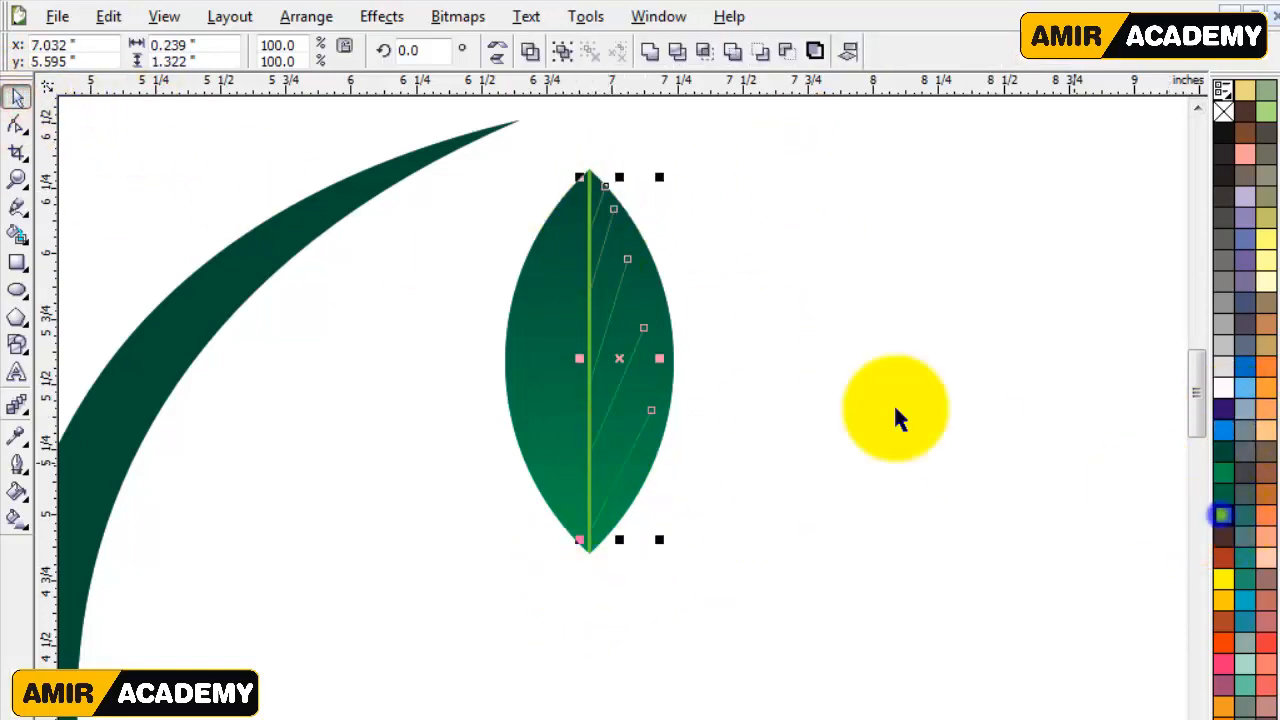
pyautogui.press('F12')
pyautogui.click(500, 312)
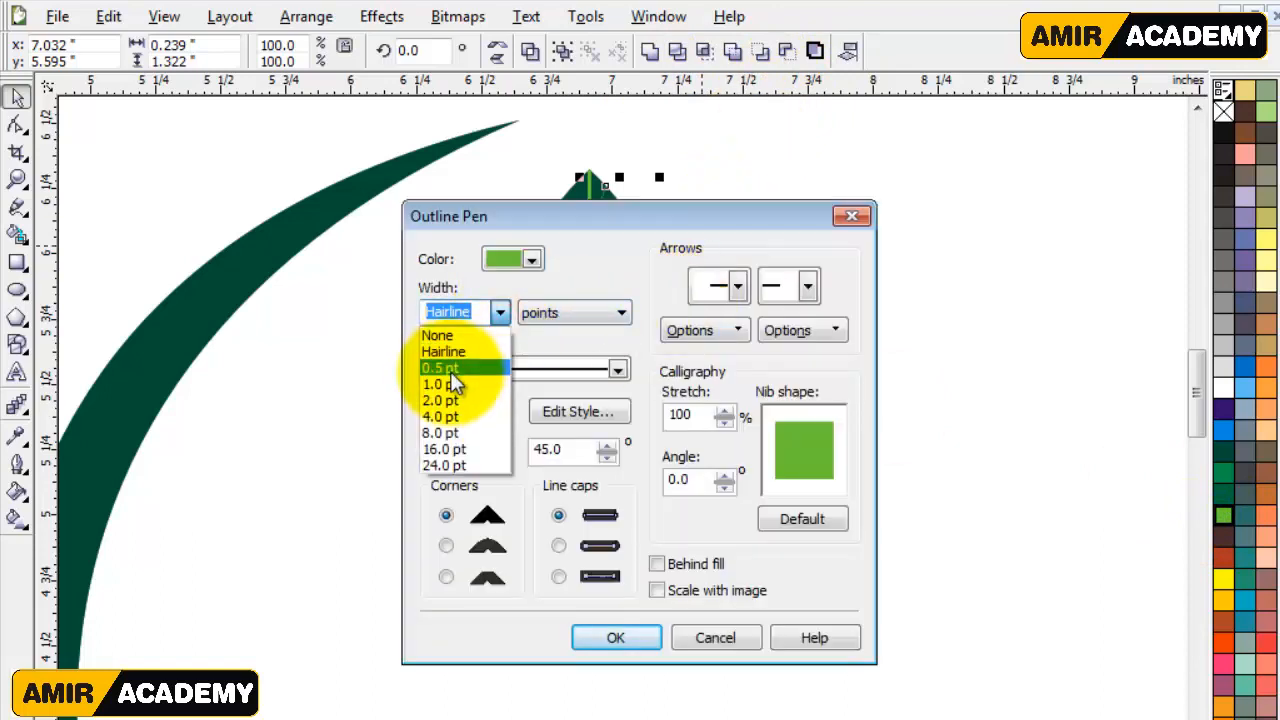
pyautogui.click(455, 378)
pyautogui.click(678, 556)
pyautogui.click(668, 588)
pyautogui.click(558, 545)
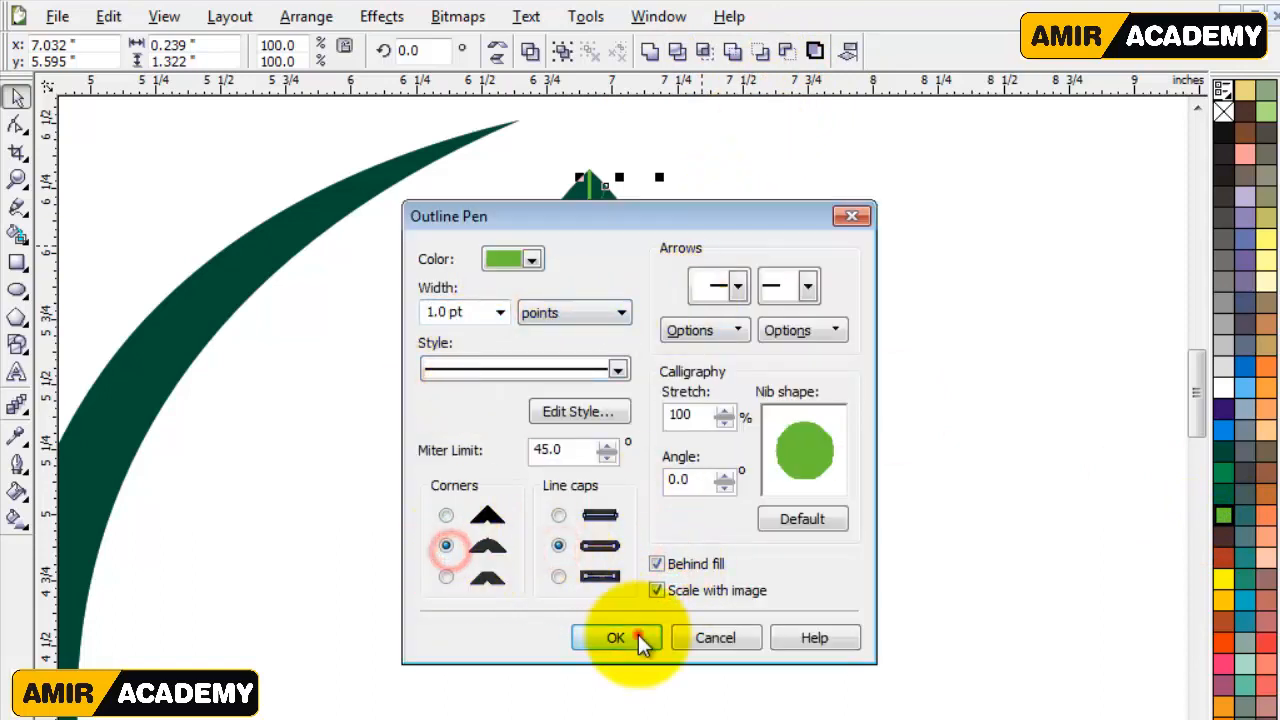
pyautogui.click(640, 638)
pyautogui.click(793, 365)
pyautogui.click(625, 388)
pyautogui.moveTo(714, 131); pyautogui.dragTo(540, 638)
pyautogui.press('F12')
pyautogui.click(500, 313)
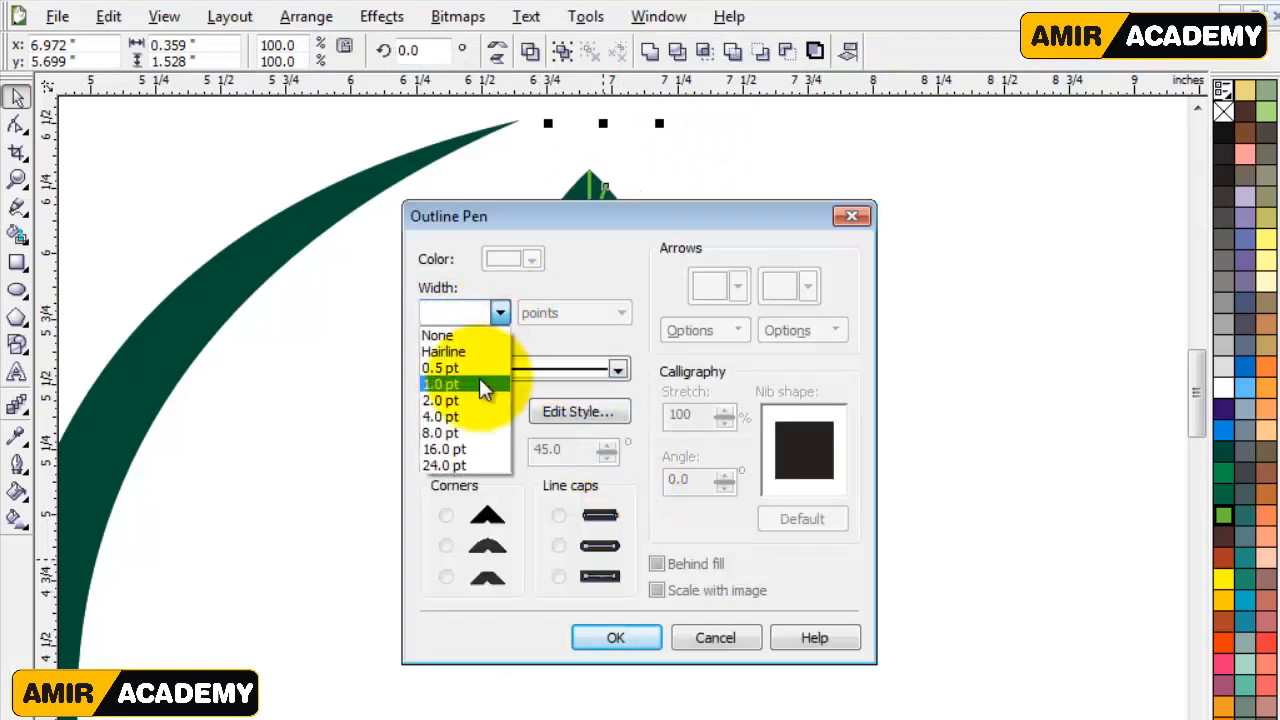
pyautogui.click(723, 640)
pyautogui.click(715, 638)
pyautogui.click(850, 420)
# Step: Reduce the outline width of the five veins so they are thinner than the leaf's centre line
pyautogui.moveTo(563, 613); pyautogui.dragTo(564, 611)
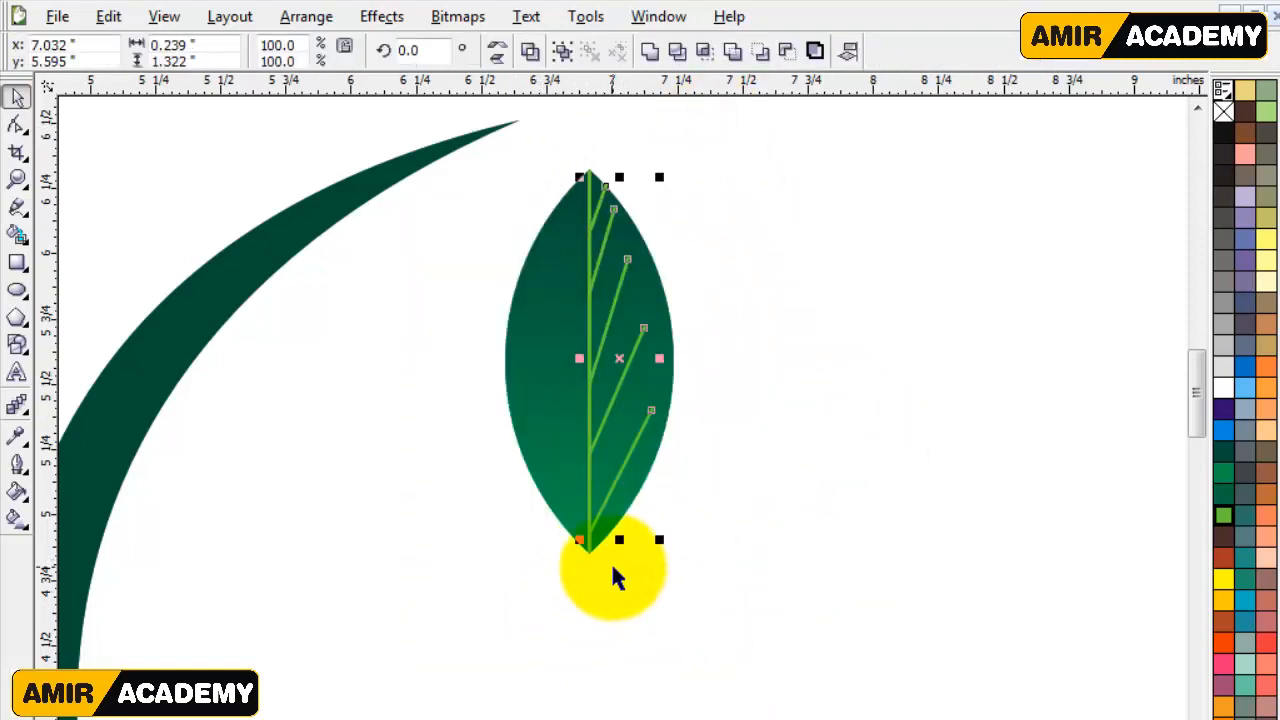
pyautogui.press('F12')
pyautogui.press('Return')
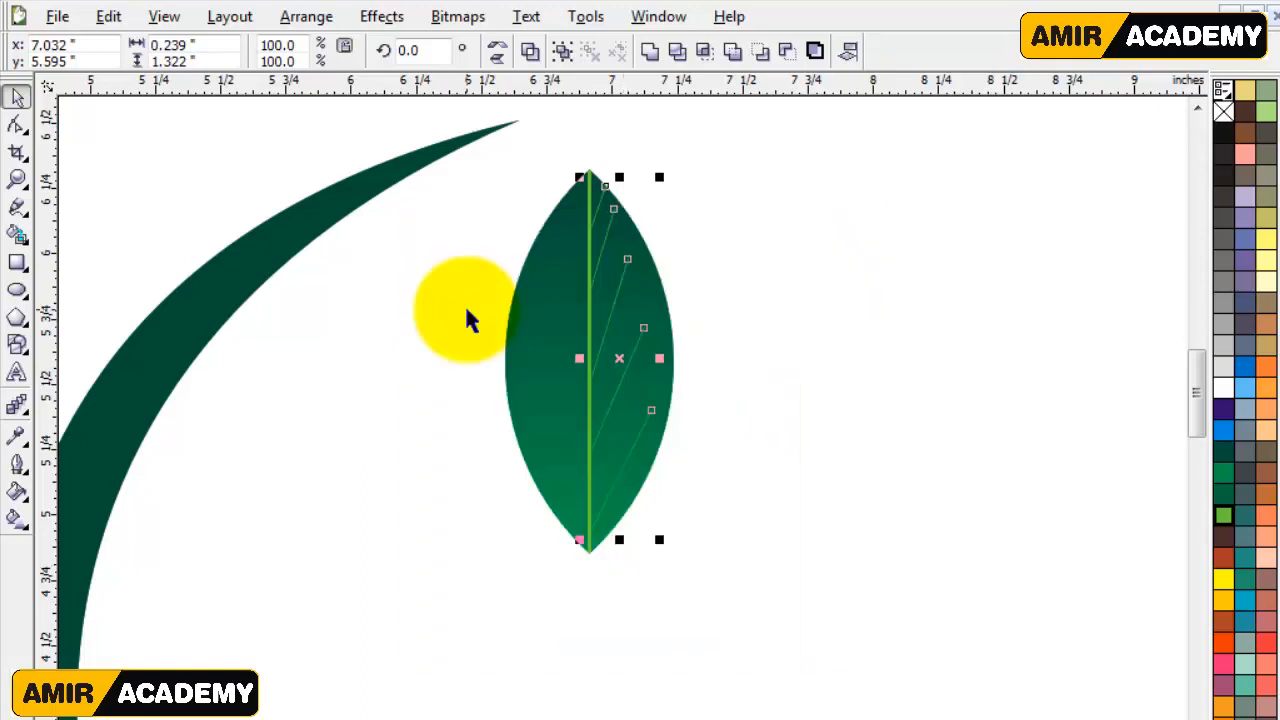
# Step: Mirror a copy of the five veins onto the leaf's left half, and select the leaf together with all its veins
pyautogui.click(660, 359)
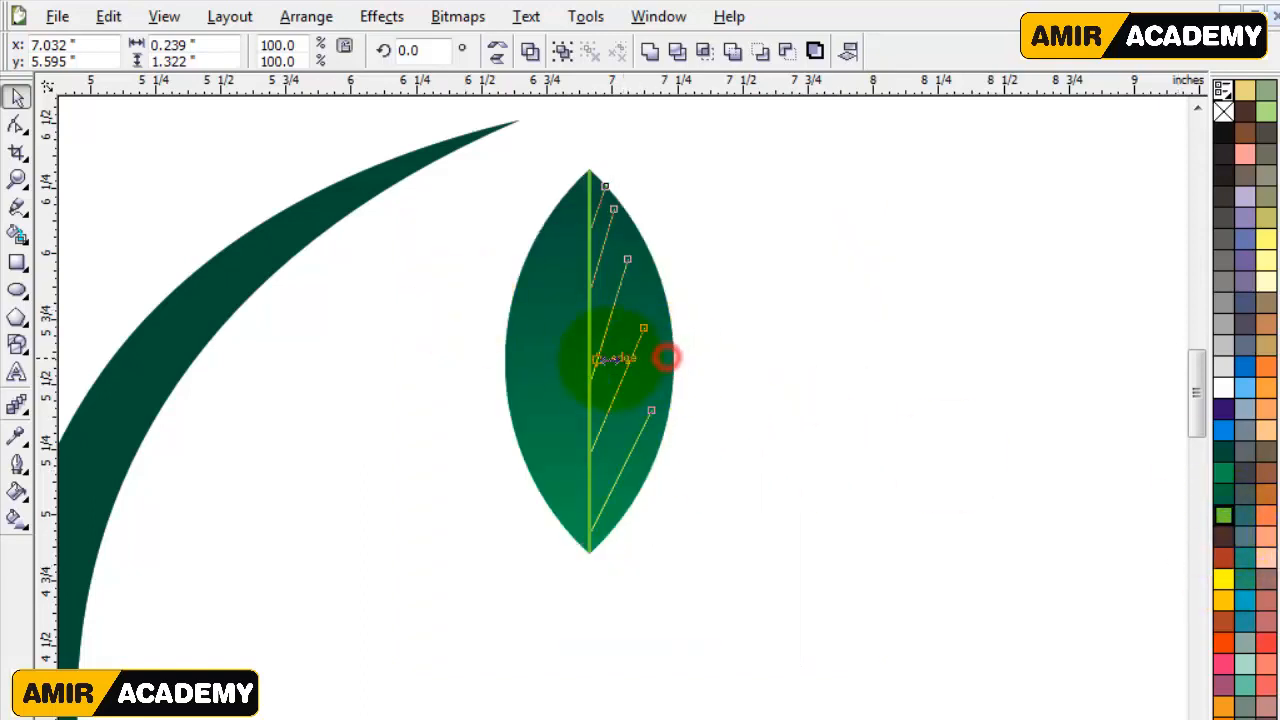
pyautogui.moveTo(592, 365); pyautogui.dragTo(592, 365)
pyautogui.click(829, 327)
pyautogui.moveTo(755, 140); pyautogui.dragTo(431, 638)
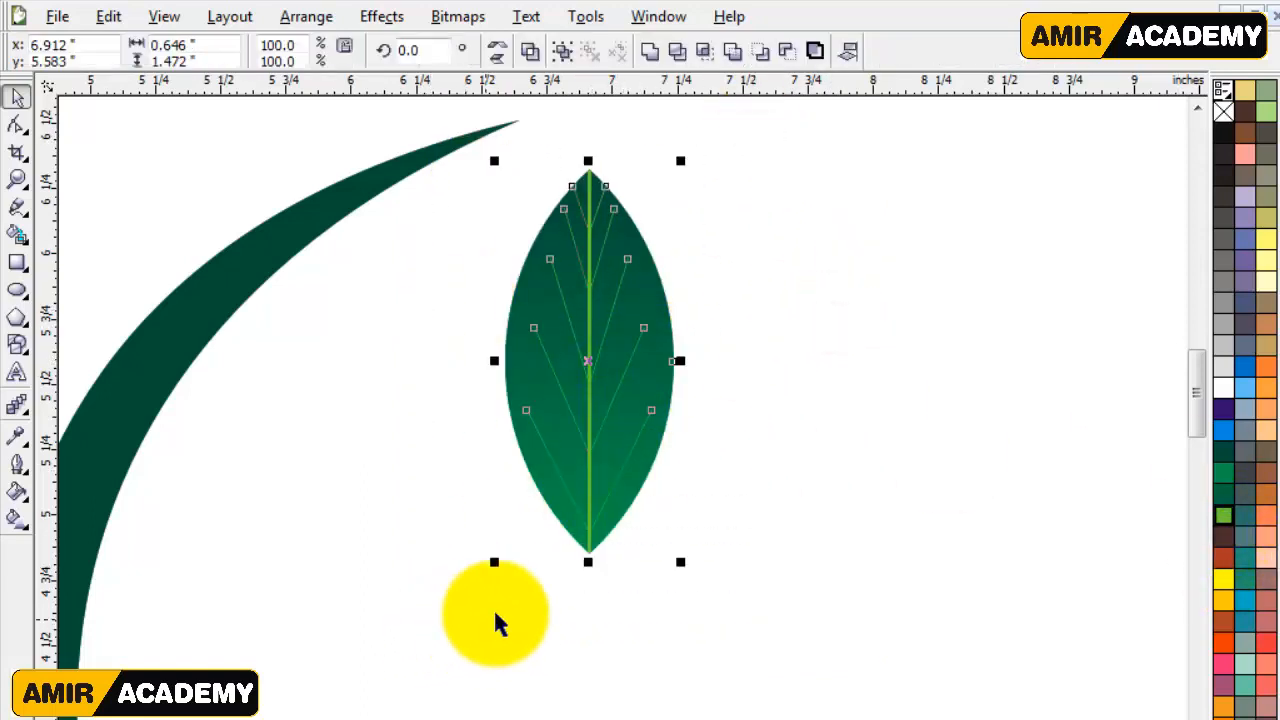
# Step: Group the leaf with its veins, move it onto the right blade and place its rotation centre at the base tip
pyautogui.hotkey('ctrl', 'g')
pyautogui.moveTo(599, 400); pyautogui.dragTo(322, 426)
pyautogui.scroll(-1, 318, 440)
pyautogui.scroll(1, 628, 358)
pyautogui.click(626, 352)
pyautogui.moveTo(616, 349); pyautogui.dragTo(622, 204)
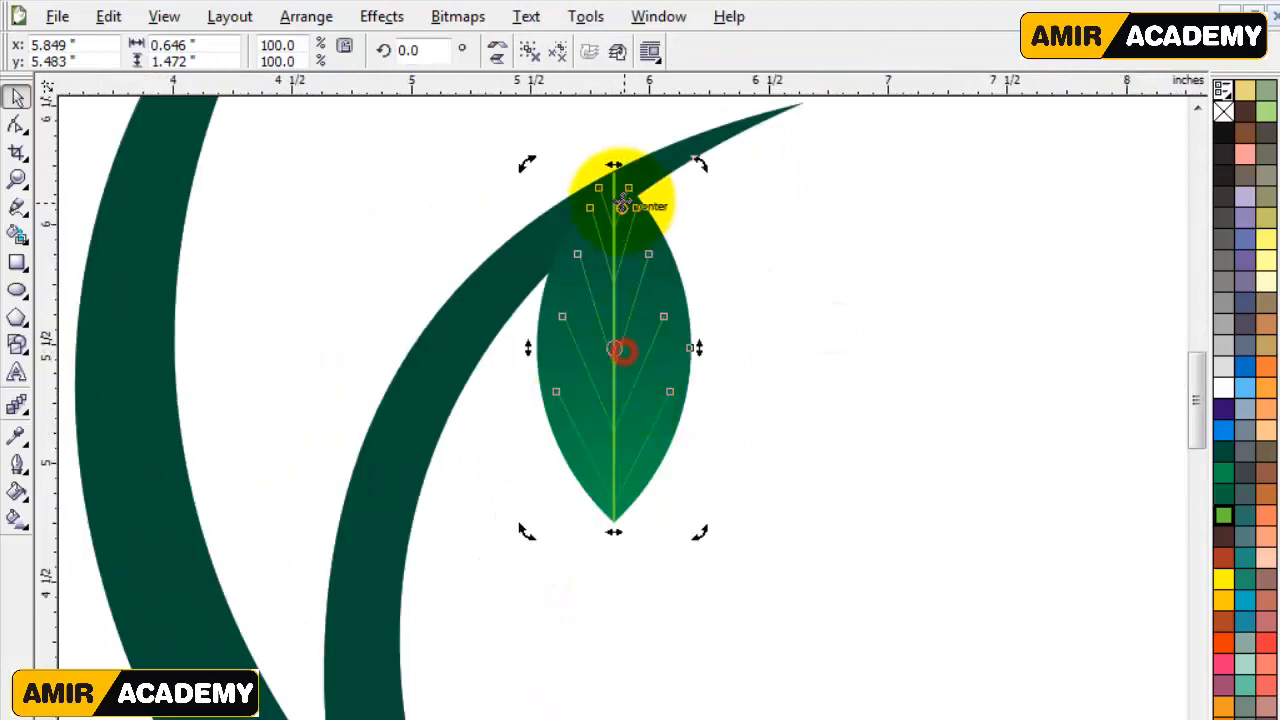
pyautogui.moveTo(612, 352); pyautogui.dragTo(607, 518)
pyautogui.scroll(-3, 640, 470)
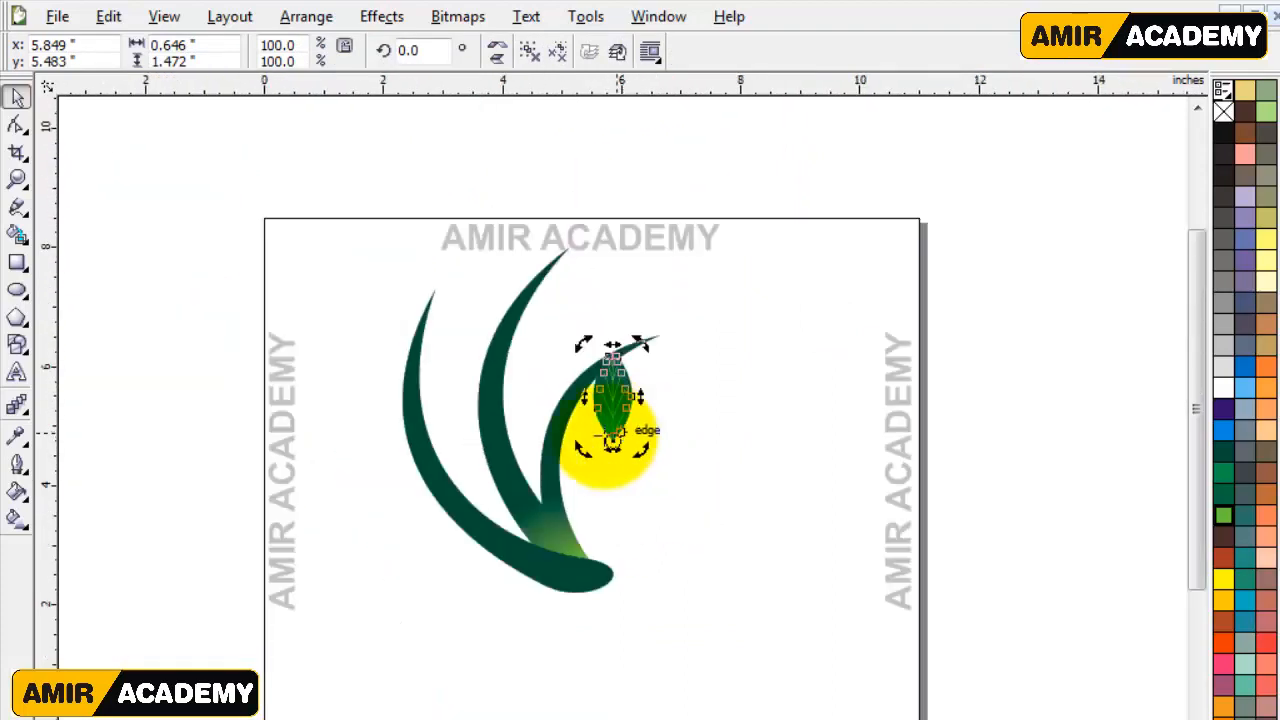
# Step: Move the leaf beside the lower right edge of the right blade and rotate it to 333.9 degrees
pyautogui.press('z')
pyautogui.moveTo(357, 271)
pyautogui.mouseDown()
pyautogui.moveTo(686, 651)
pyautogui.moveTo(760, 670)
pyautogui.mouseUp()
pyautogui.scroll(-1, 309, 209)
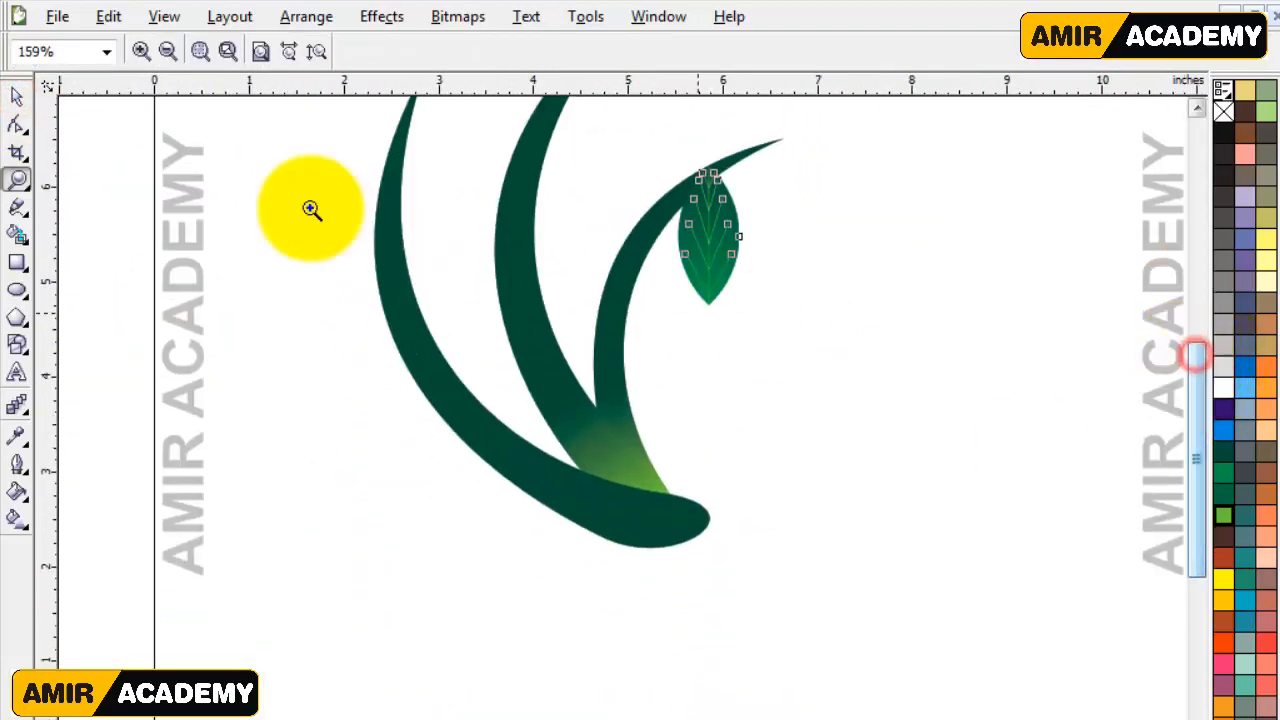
pyautogui.press('space')
pyautogui.moveTo(702, 222); pyautogui.dragTo(646, 382)
pyautogui.scroll(3, 648, 405)
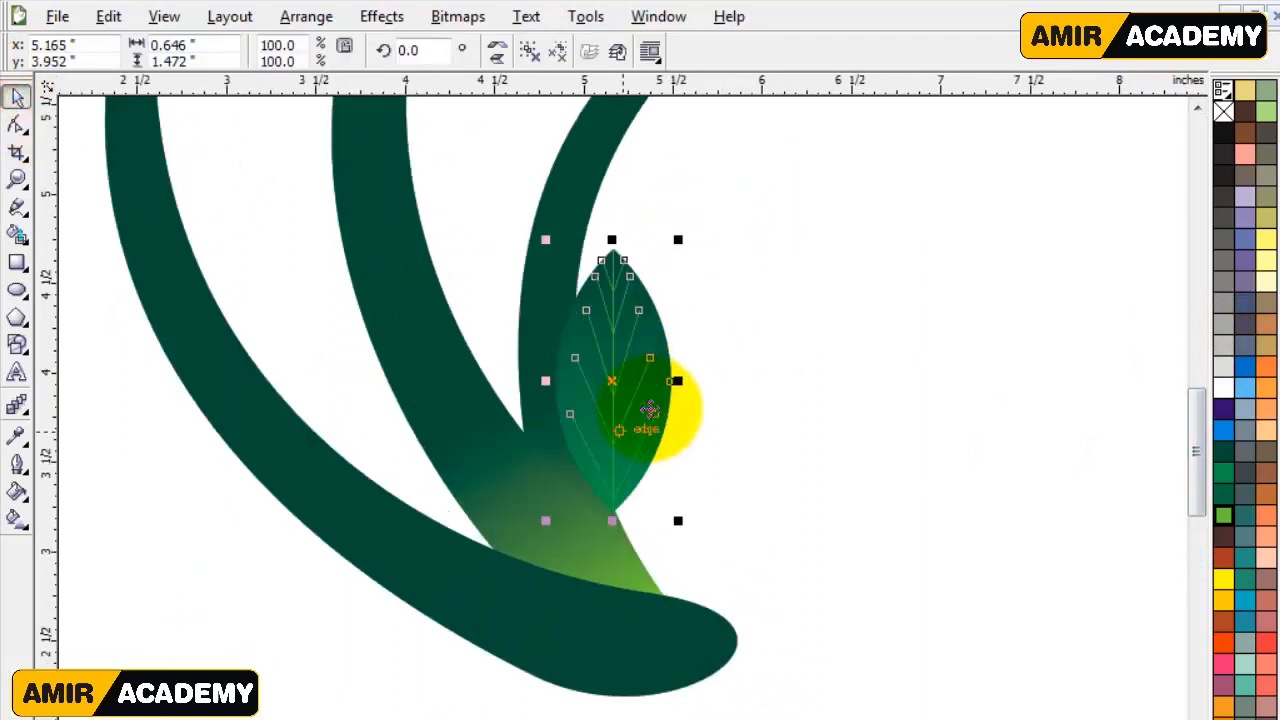
pyautogui.click(631, 354)
pyautogui.moveTo(684, 234); pyautogui.dragTo(697, 263)
pyautogui.click(645, 377)
pyautogui.click(674, 263)
pyautogui.moveTo(714, 209); pyautogui.dragTo(725, 250)
pyautogui.click(815, 322)
# Step: Seat the leaf's base on the right blade's outer edge and tilt the leaf further to 325 degrees
pyautogui.click(620, 386)
pyautogui.click(623, 371)
pyautogui.scroll(2, 614, 471)
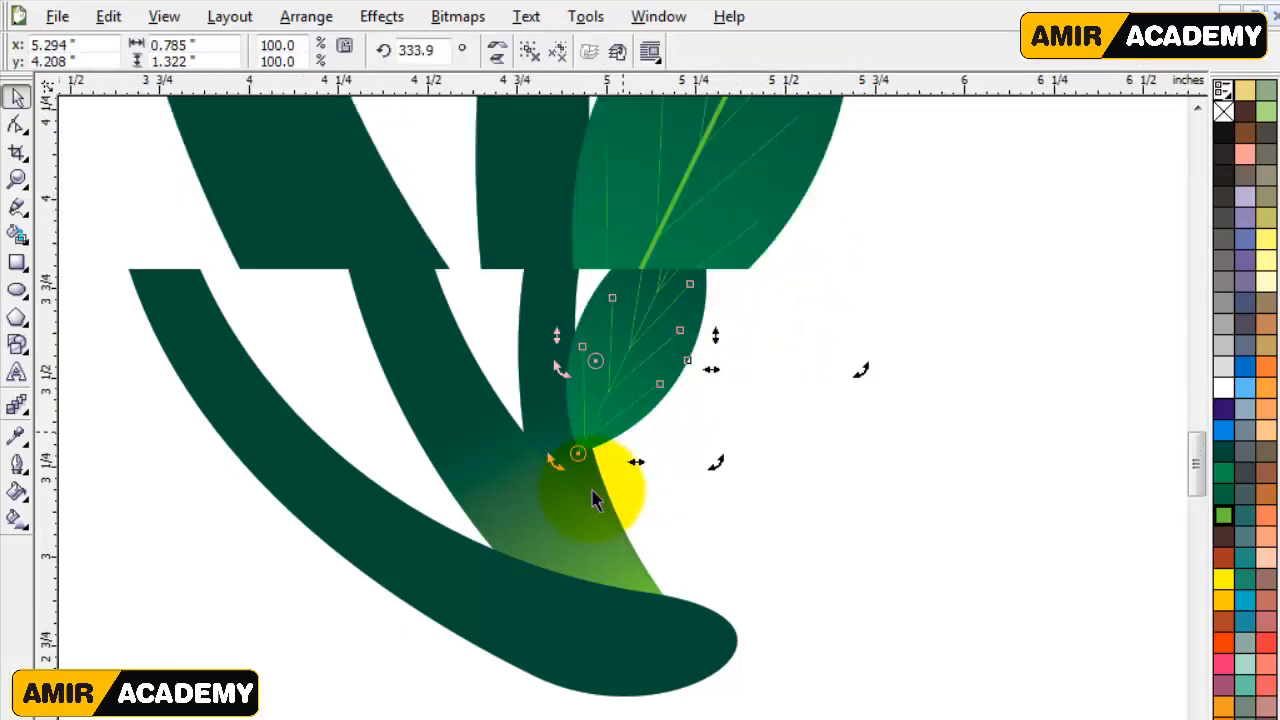
pyautogui.moveTo(650, 290); pyautogui.dragTo(651, 291)
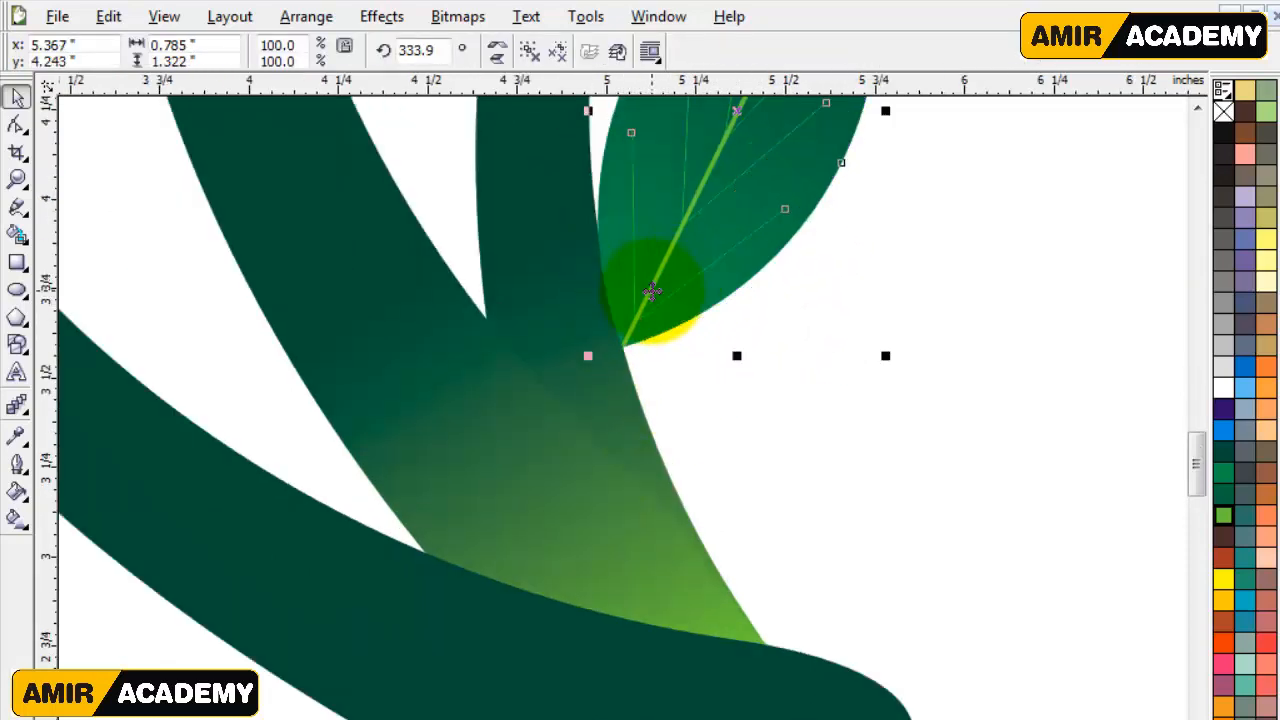
pyautogui.scroll(-2, 650, 296)
pyautogui.click(749, 211)
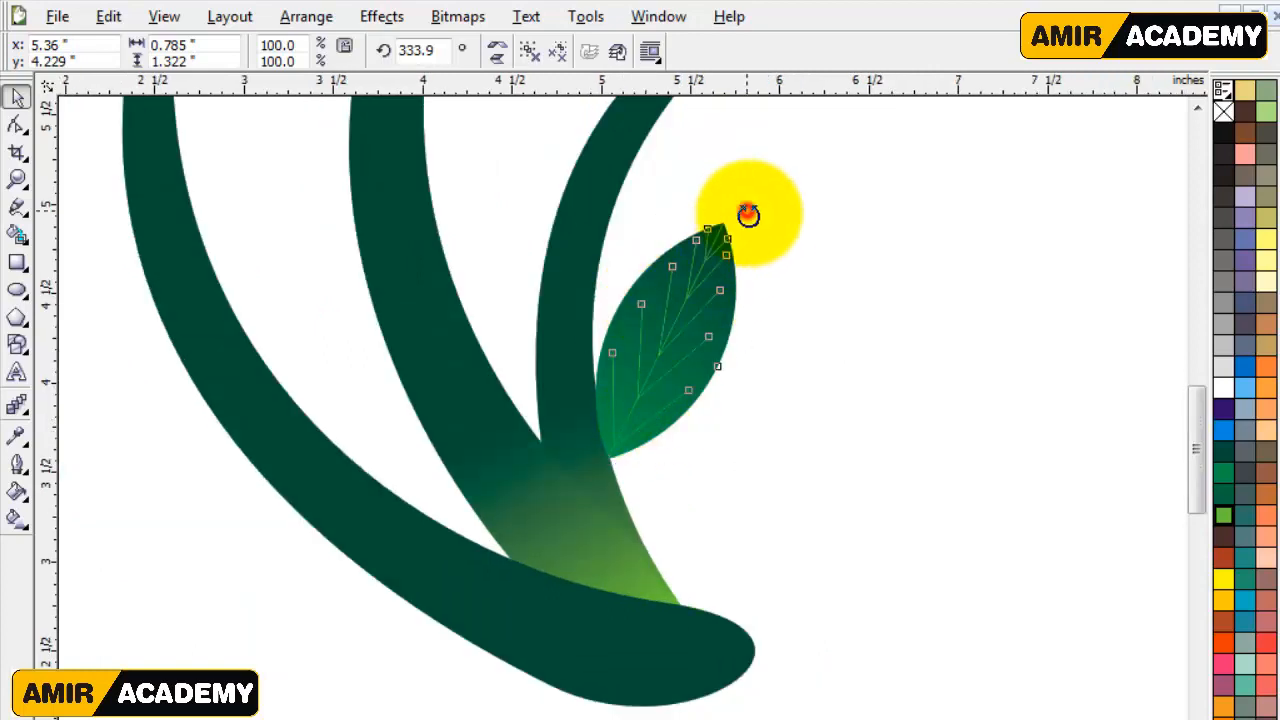
pyautogui.moveTo(765, 215); pyautogui.dragTo(823, 429)
pyautogui.scroll(2, 682, 372)
# Step: Copy the large leaf to the right edge of the middle blade and scale the copy to 50%
pyautogui.click(682, 372)
pyautogui.moveTo(652, 418); pyautogui.dragTo(569, 298)
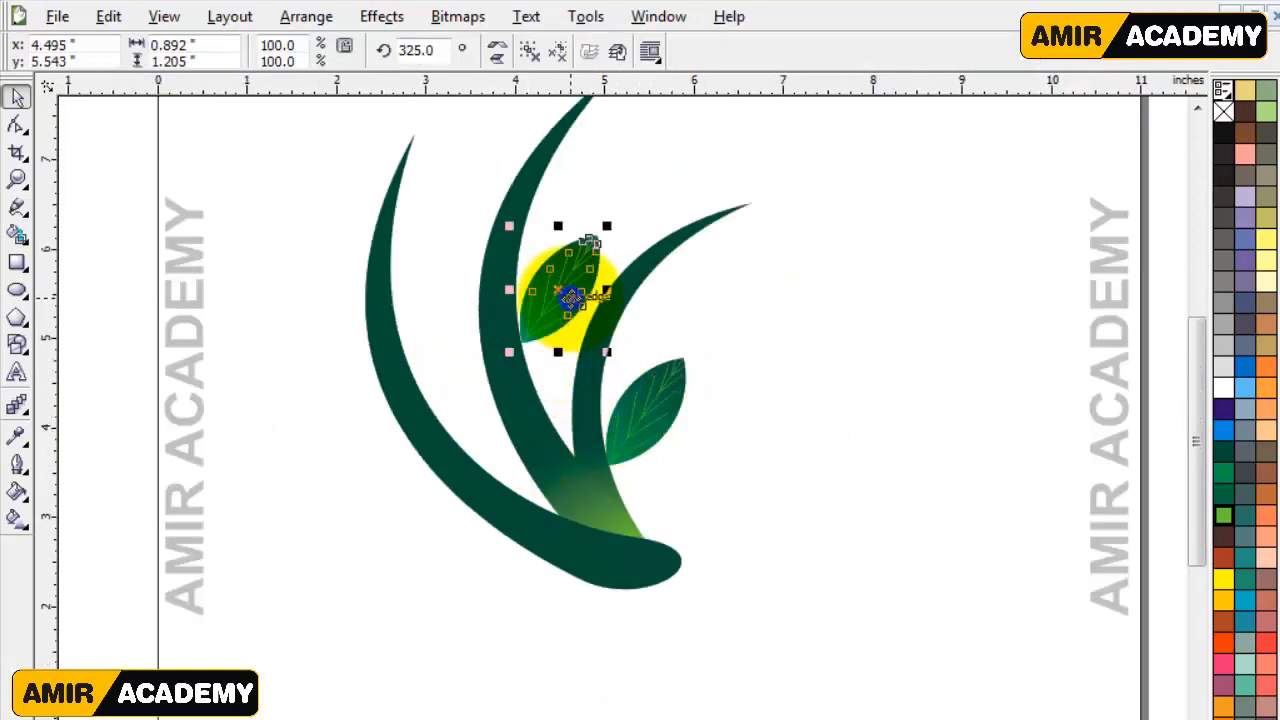
pyautogui.scroll(2, 571, 298)
pyautogui.click(620, 437)
pyautogui.click(706, 235)
pyautogui.moveTo(747, 174); pyautogui.dragTo(573, 432)
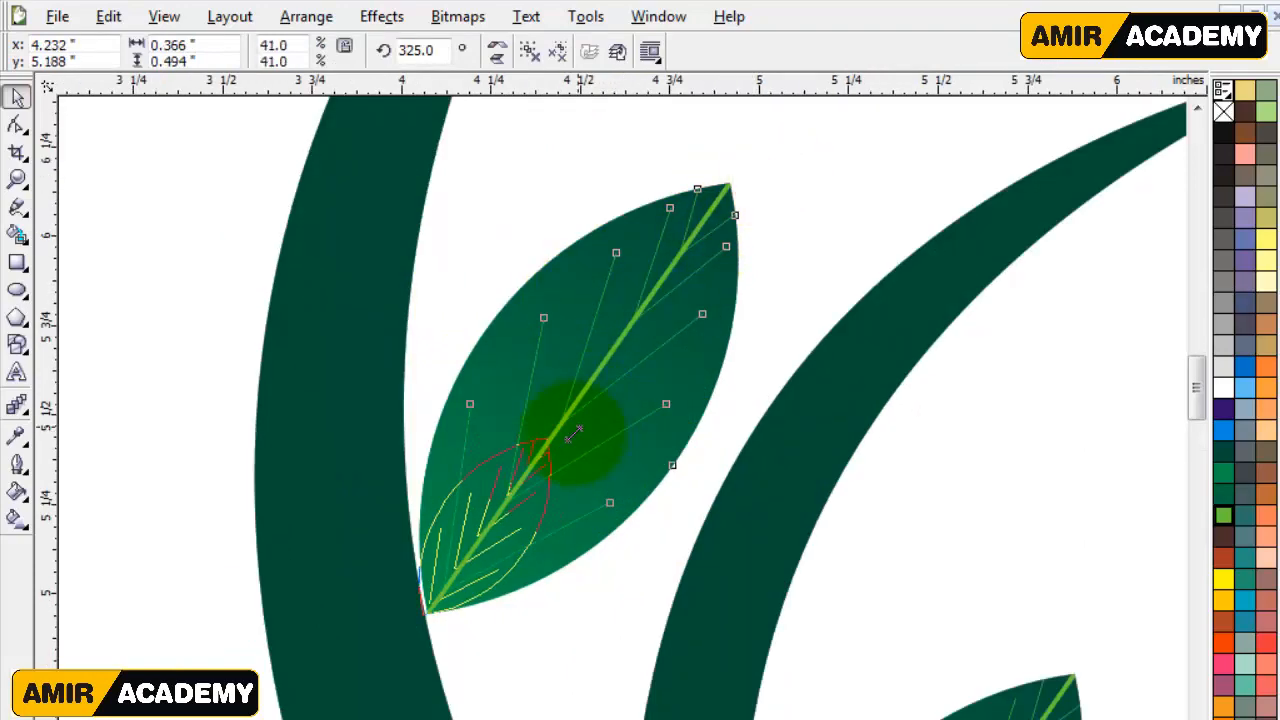
pyautogui.moveTo(600, 386); pyautogui.dragTo(599, 388)
pyautogui.scroll(-1, 740, 515)
pyautogui.click(480, 437)
pyautogui.click(709, 443)
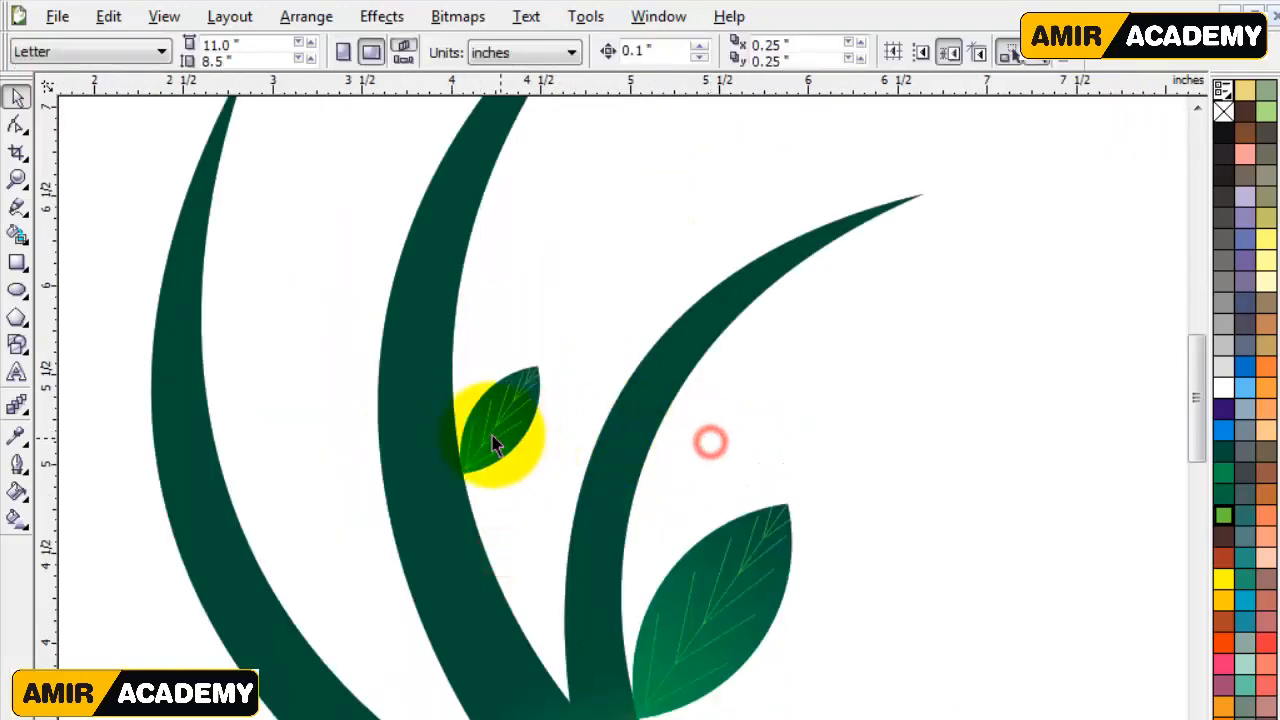
# Step: Copy the 50% leaf to the right blade's upper left edge, rotated to 352.4 degrees and scaled to 34.7%
pyautogui.moveTo(494, 436); pyautogui.dragTo(697, 285)
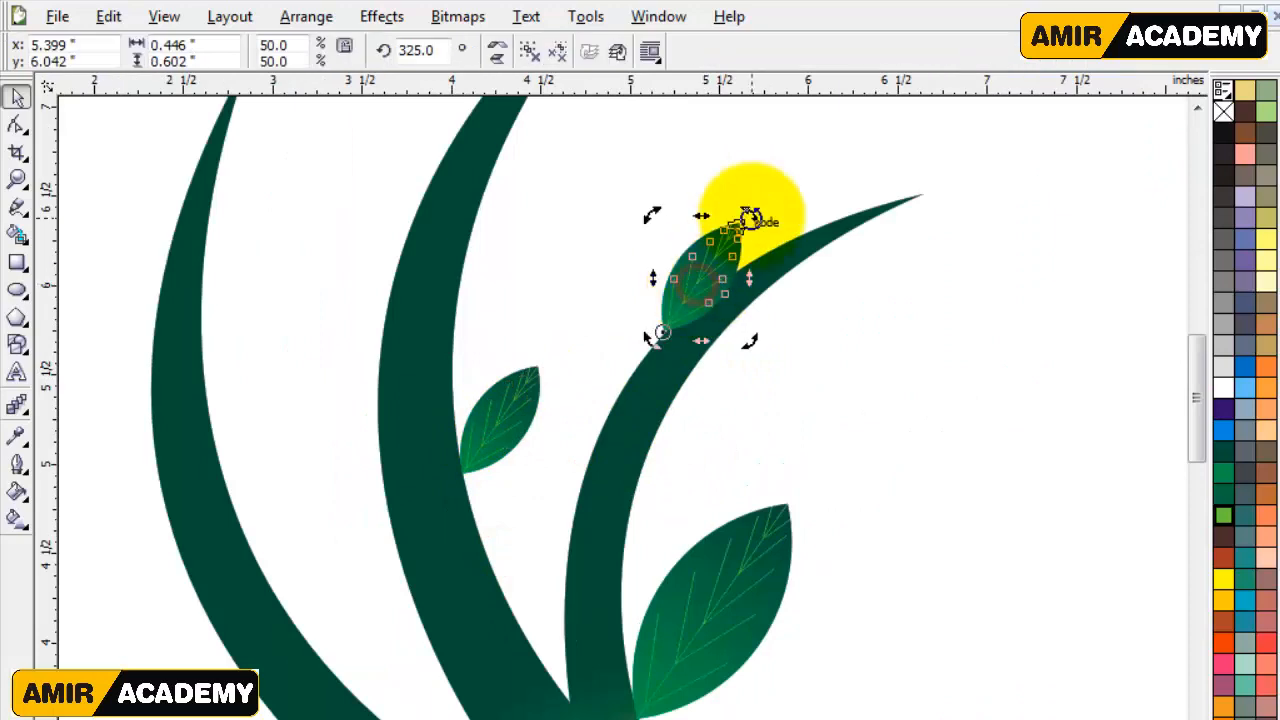
pyautogui.moveTo(750, 216); pyautogui.dragTo(712, 233)
pyautogui.click(770, 395)
pyautogui.click(677, 272)
pyautogui.click(763, 349)
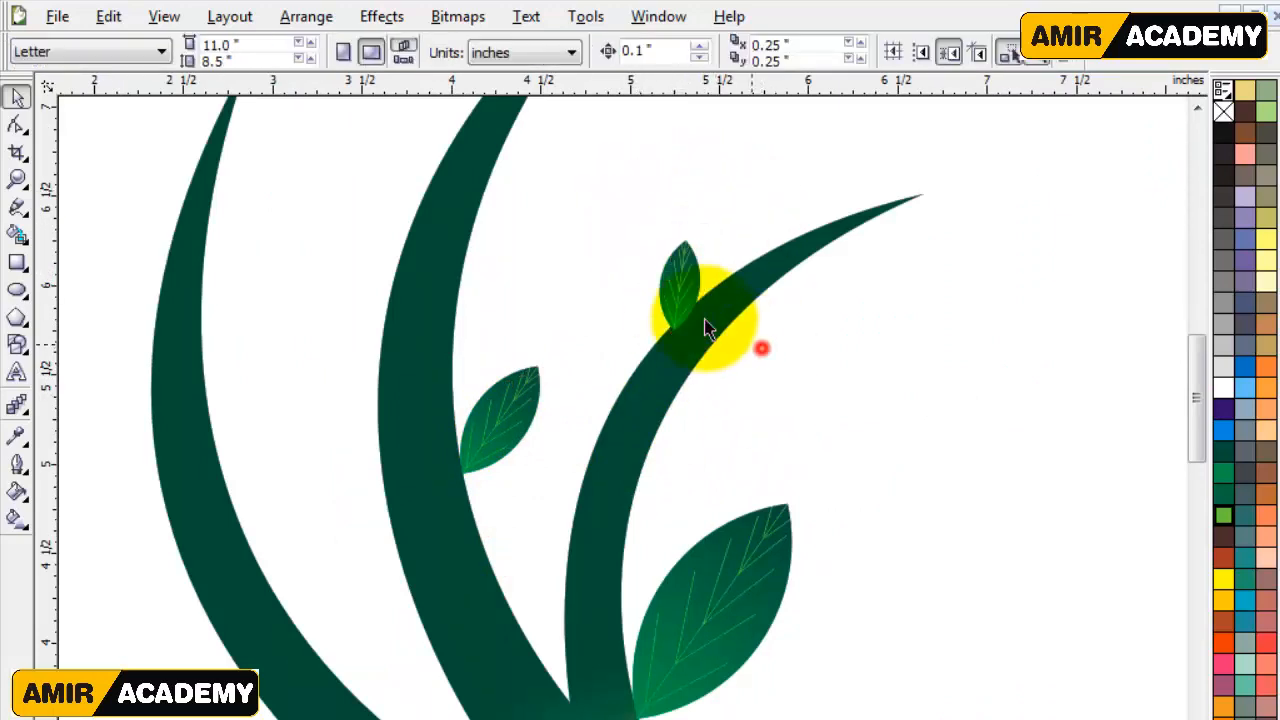
# Step: Copy the smallest leaf down to the lower left edge of the right blade
pyautogui.click(679, 286)
pyautogui.moveTo(667, 280); pyautogui.dragTo(552, 501)
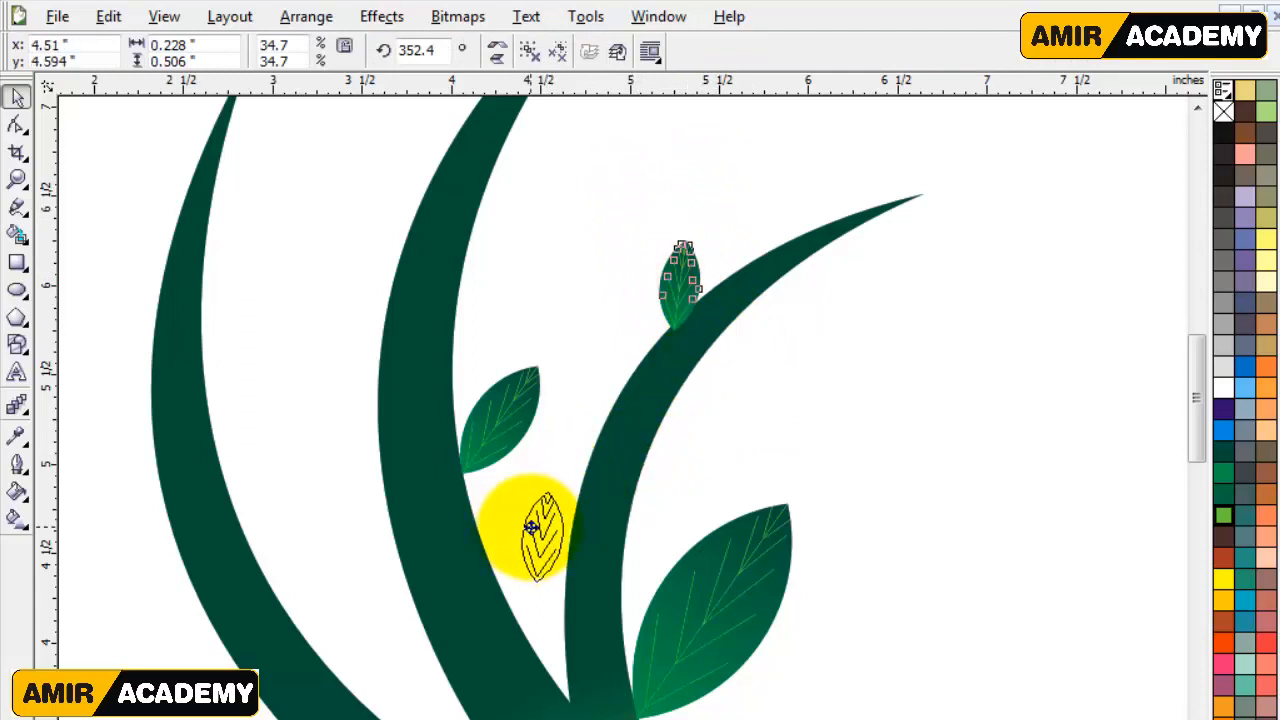
pyautogui.scroll(1, 575, 540)
pyautogui.click(623, 431)
pyautogui.moveTo(1194, 417); pyautogui.dragTo(1194, 432)
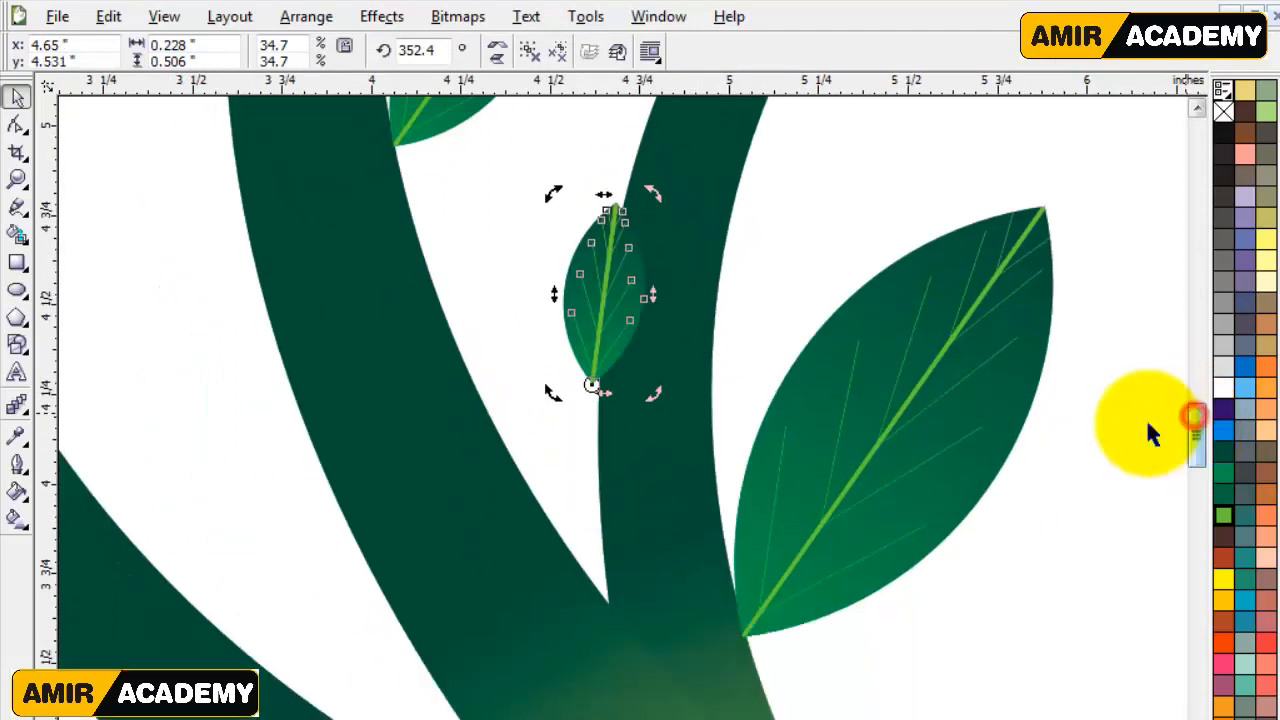
# Step: Rotate the new lower leaf to 27.5 degrees and seat its base against the right blade's left edge
pyautogui.click(608, 247)
pyautogui.moveTo(649, 192); pyautogui.dragTo(547, 180)
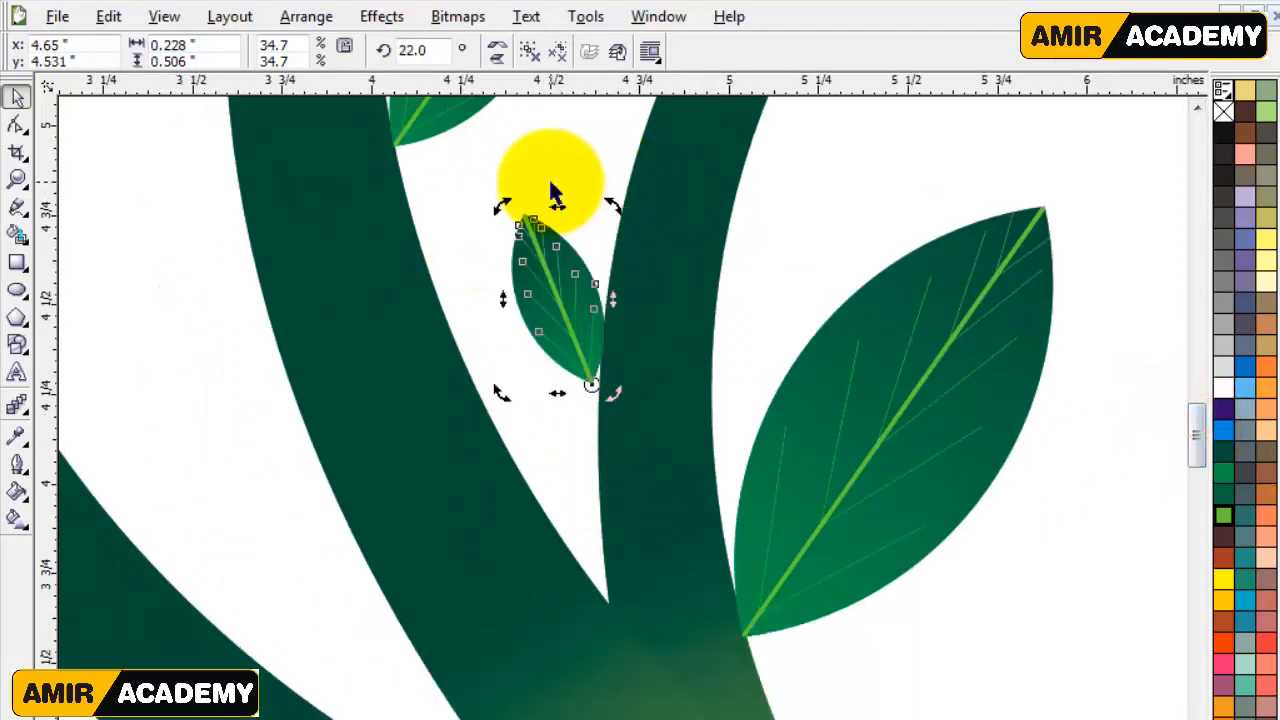
pyautogui.click(547, 173)
pyautogui.doubleClick(553, 271)
pyautogui.moveTo(488, 222); pyautogui.dragTo(488, 222)
pyautogui.click(572, 345)
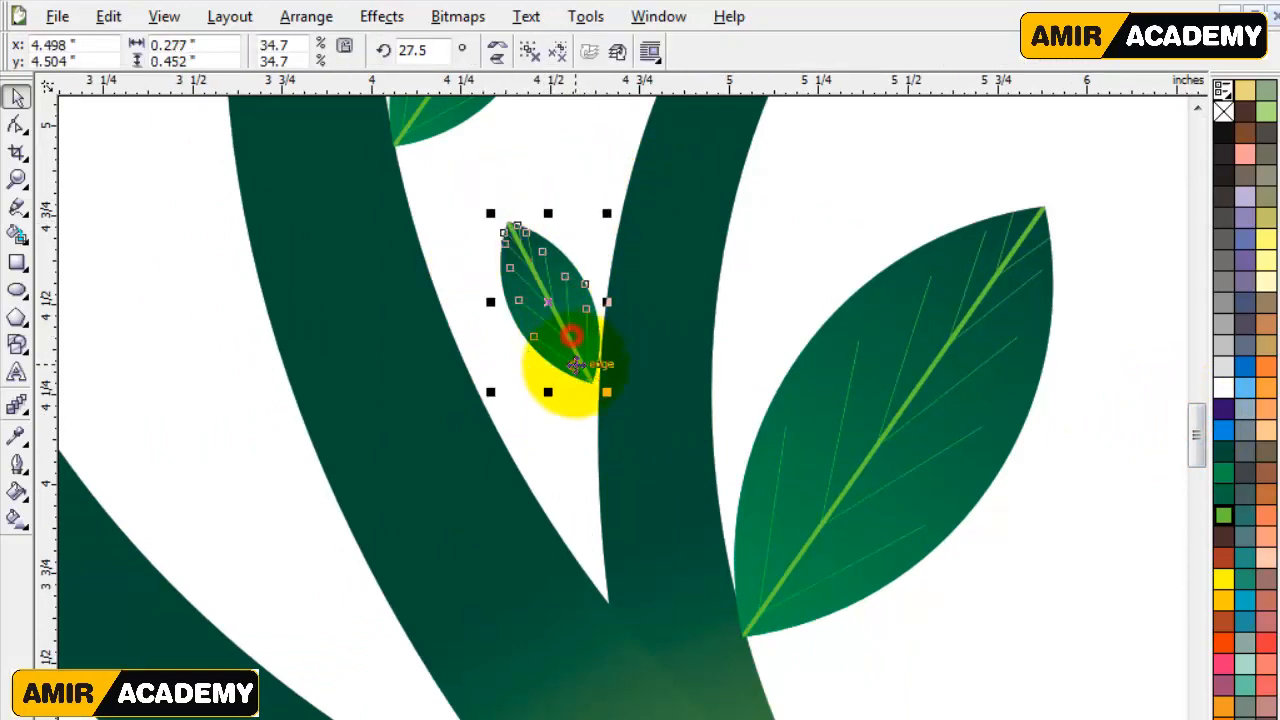
pyautogui.scroll(2, 620, 390)
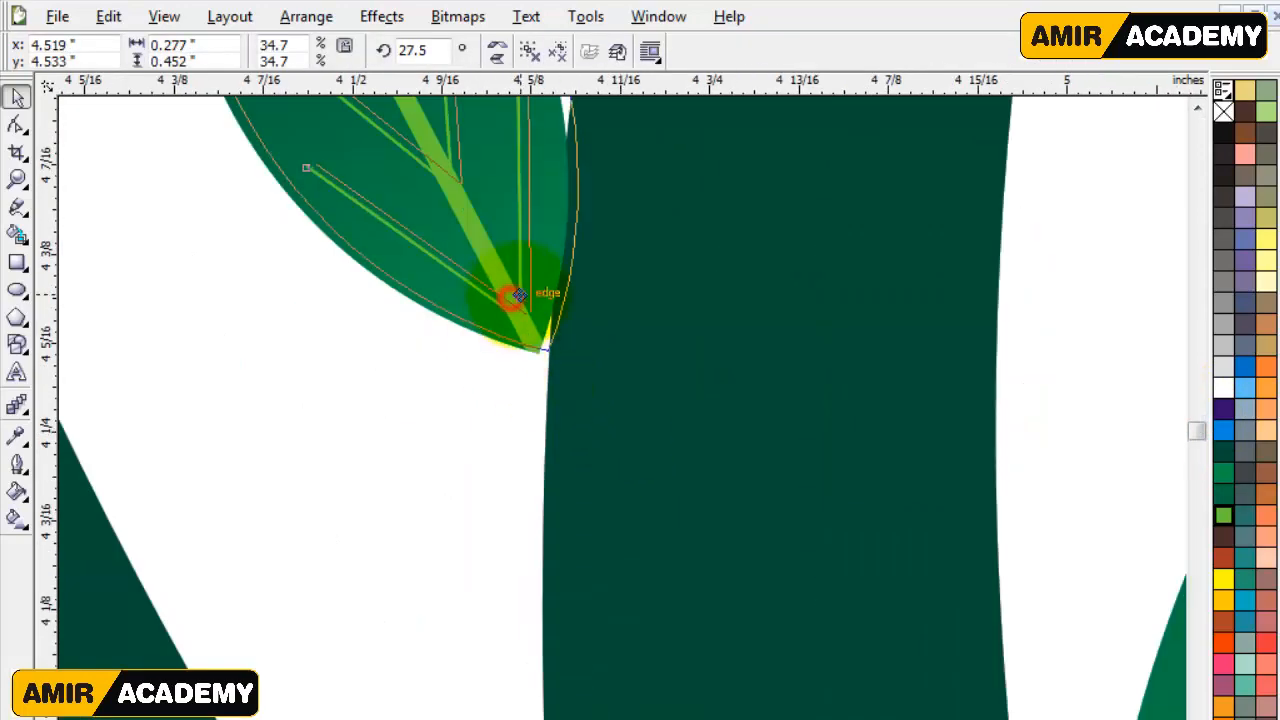
pyautogui.scroll(-3, 630, 365)
# Step: Add a leaf copy on the middle blade's left edge and a 45.2% copy at 357.4 degrees on the left blade's inner edge
pyautogui.moveTo(605, 379); pyautogui.dragTo(413, 505)
pyautogui.click(413, 505)
pyautogui.moveTo(469, 458); pyautogui.dragTo(475, 422)
pyautogui.click(446, 482)
pyautogui.scroll(1, 430, 552)
pyautogui.scroll(1, 630, 415)
pyautogui.moveTo(670, 301); pyautogui.dragTo(653, 322)
pyautogui.scroll(-3, 626, 440)
pyautogui.click(911, 386)
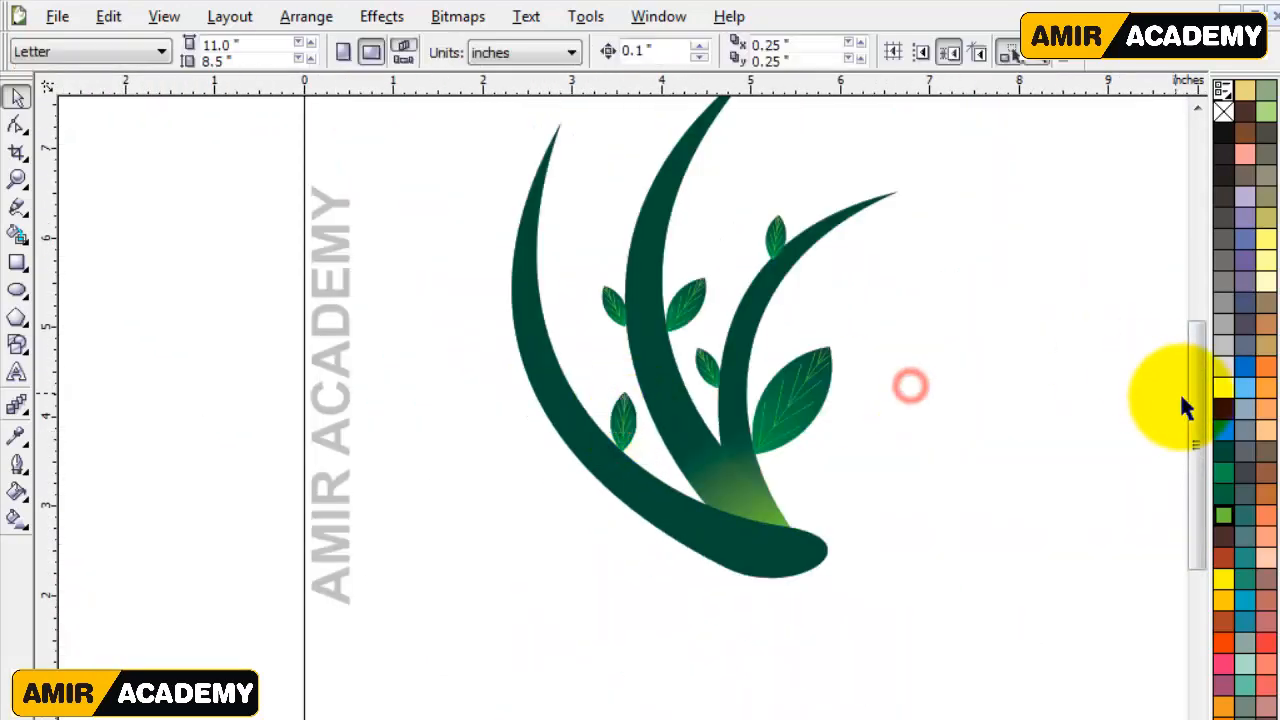
# Step: Copy the left blade's upright leaf to that blade's outer edge and rotate the copy to 59 degrees
pyautogui.moveTo(1196, 401); pyautogui.dragTo(1196, 369)
pyautogui.click(1026, 449)
pyautogui.moveTo(622, 543); pyautogui.dragTo(547, 508)
pyautogui.rightClick(547, 508)
pyautogui.press('z')
pyautogui.moveTo(446, 369); pyautogui.dragTo(724, 608)
pyautogui.click(10, 97)
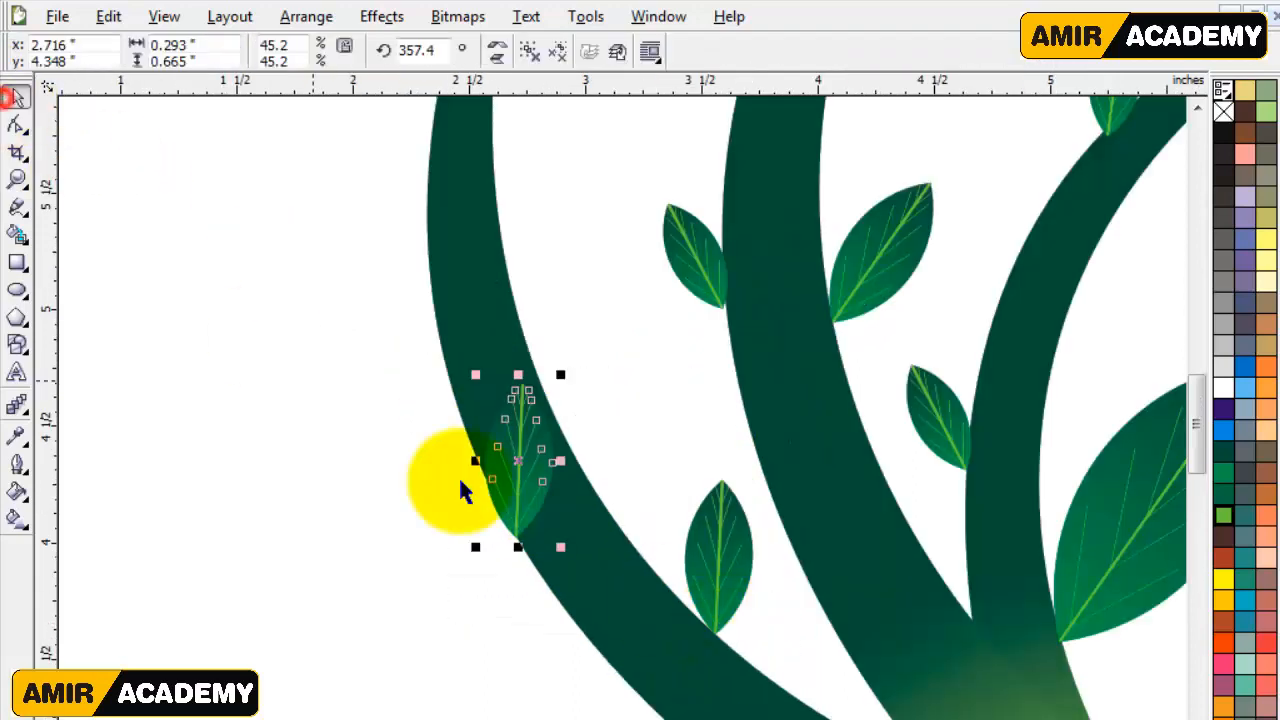
pyautogui.moveTo(475, 373); pyautogui.dragTo(314, 491)
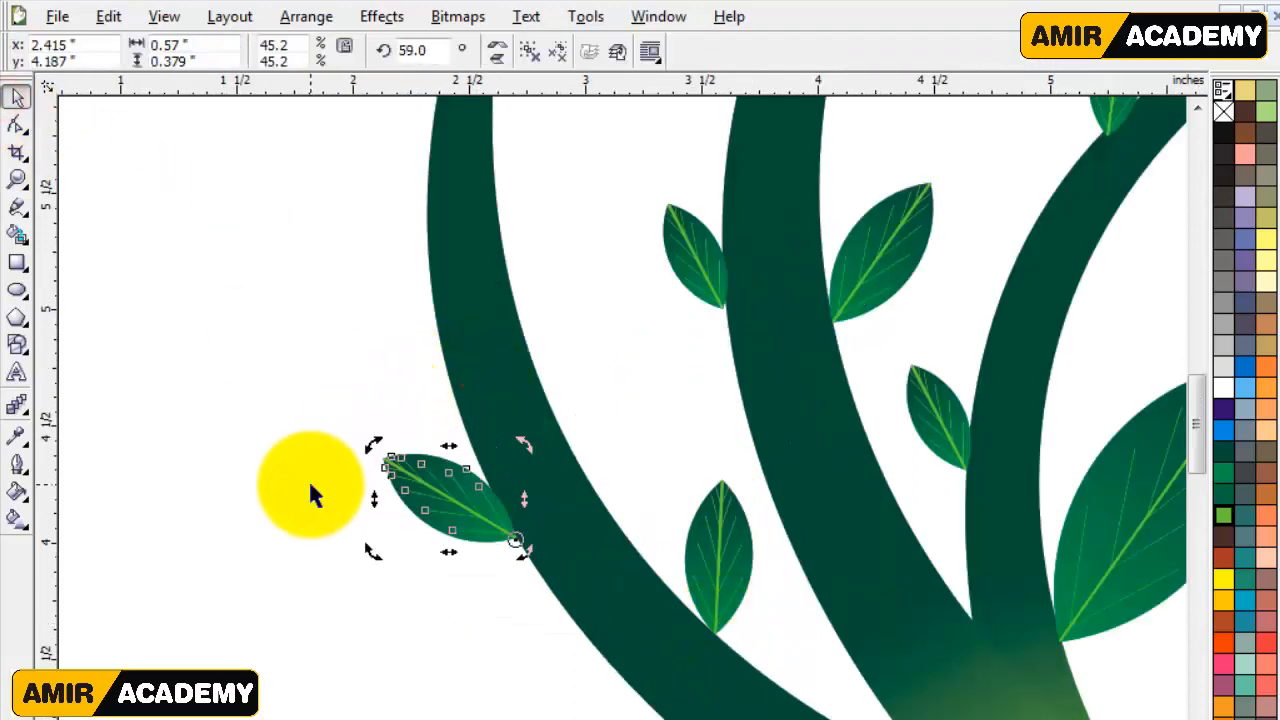
pyautogui.moveTo(363, 448); pyautogui.dragTo(365, 450)
# Step: Copy the outer leaf higher to the left blade's inner edge, mirrored and rotated to point up and to the right
pyautogui.moveTo(457, 508); pyautogui.dragTo(524, 249)
pyautogui.rightClick(433, 200)
pyautogui.click(495, 46)
pyautogui.click(524, 249)
pyautogui.moveTo(651, 172); pyautogui.dragTo(588, 110)
pyautogui.click(1197, 112)
pyautogui.click(1197, 112)
pyautogui.press('Escape')
# Step: Copy the upper inner leaf to the left blade's outer edge, mirror it and rotate it to 213.9 degrees
pyautogui.click(547, 458)
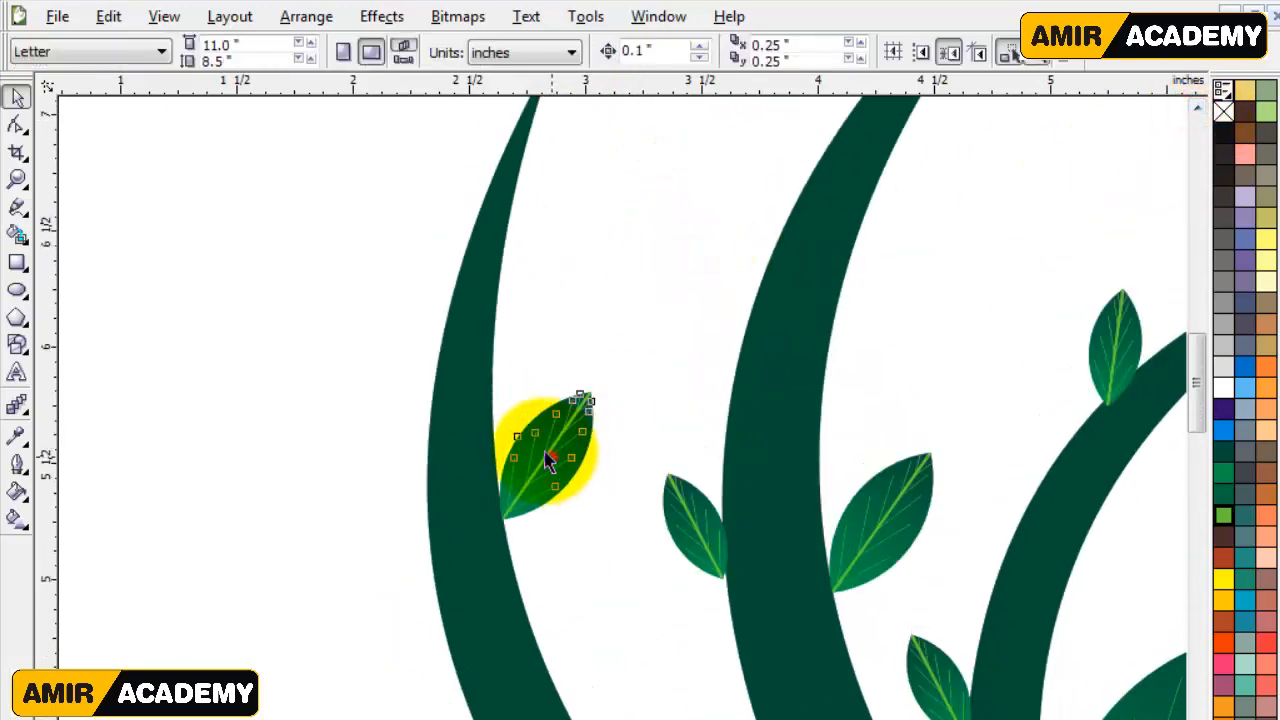
pyautogui.moveTo(471, 398); pyautogui.dragTo(471, 396)
pyautogui.rightClick(471, 396)
pyautogui.click(488, 370)
pyautogui.moveTo(528, 323); pyautogui.dragTo(317, 264)
pyautogui.moveTo(337, 321); pyautogui.dragTo(326, 318)
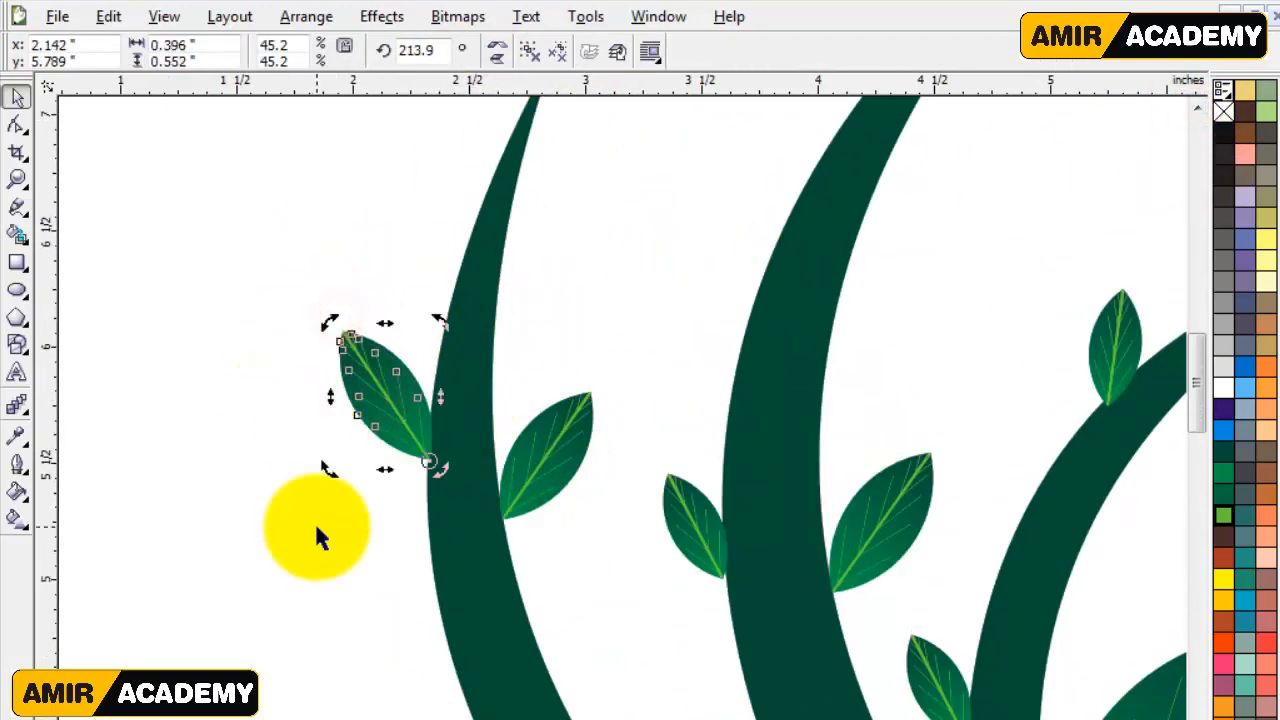
pyautogui.click(317, 527)
# Step: Copy the left blade's upper outer leaf to the middle blade's upper left edge, enlarge it and seat it on the edge
pyautogui.scroll(-1, 515, 493)
pyautogui.moveTo(452, 440); pyautogui.dragTo(638, 309)
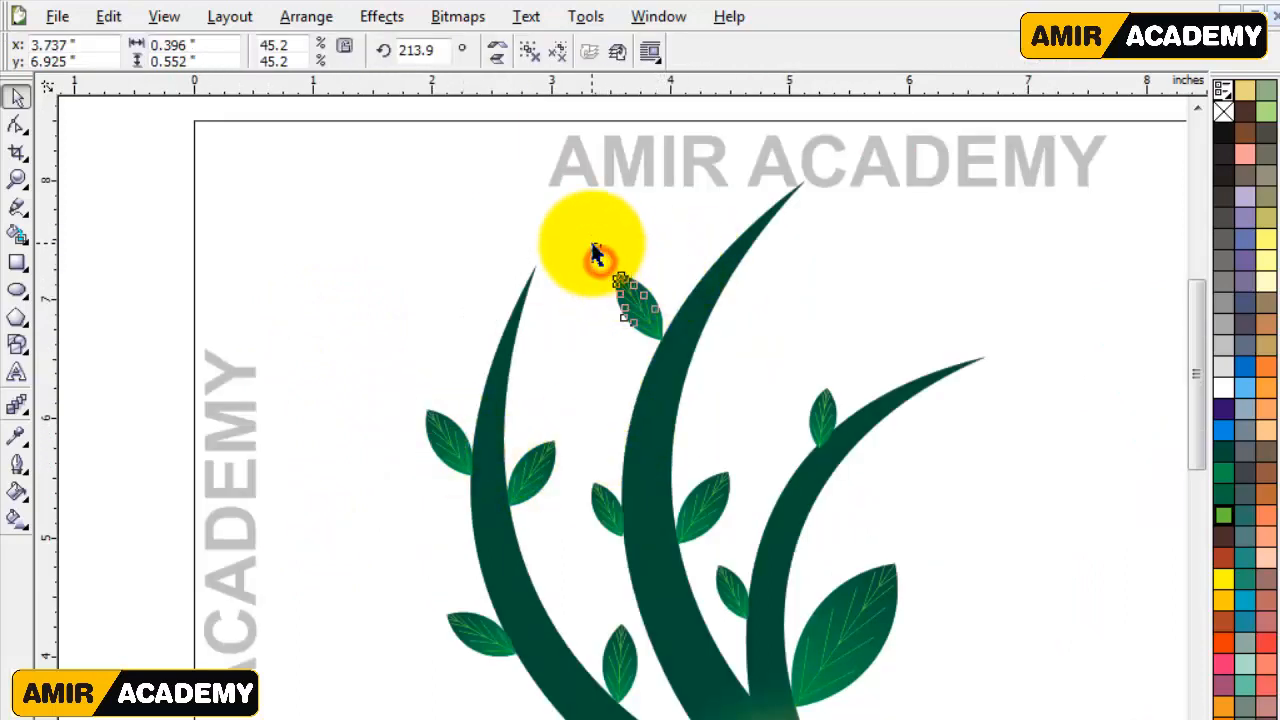
pyautogui.click(619, 278)
pyautogui.moveTo(588, 255); pyautogui.dragTo(590, 256)
pyautogui.click(530, 245)
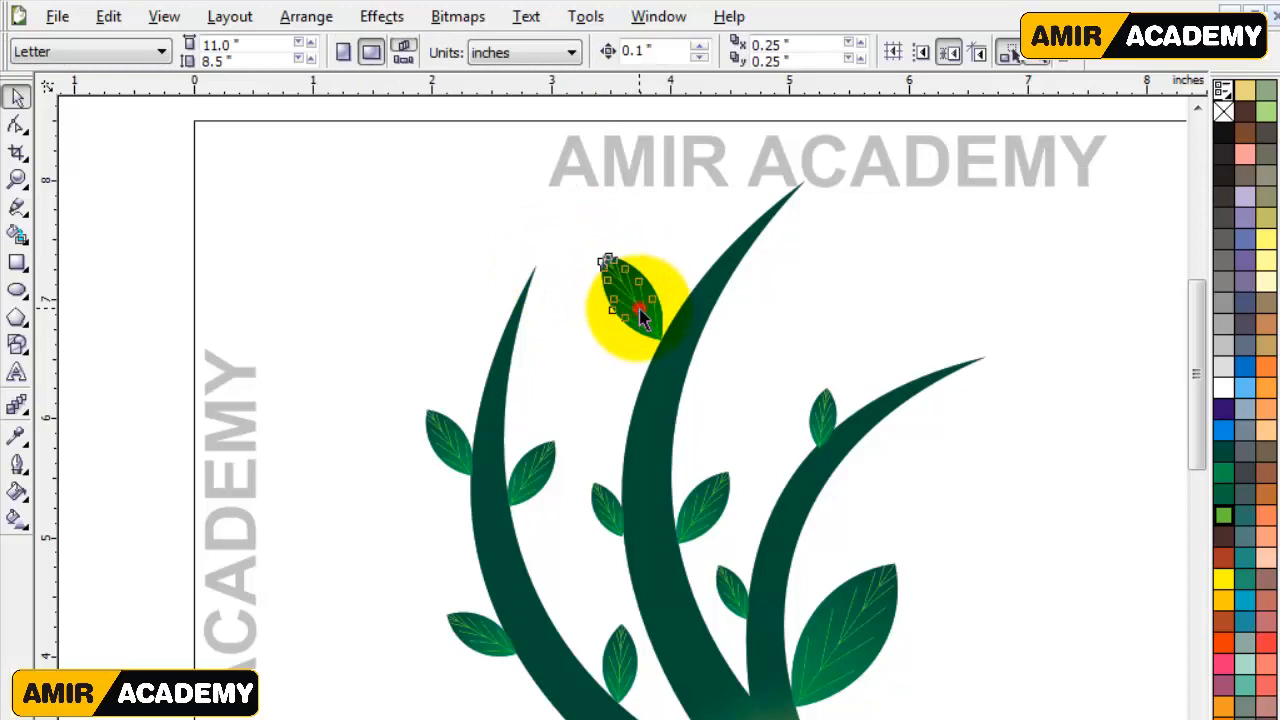
pyautogui.moveTo(617, 340); pyautogui.dragTo(616, 344)
# Step: Copy the leaf on the middle blade's right edge higher up that edge and rotate the copy clockwise
pyautogui.click(607, 513)
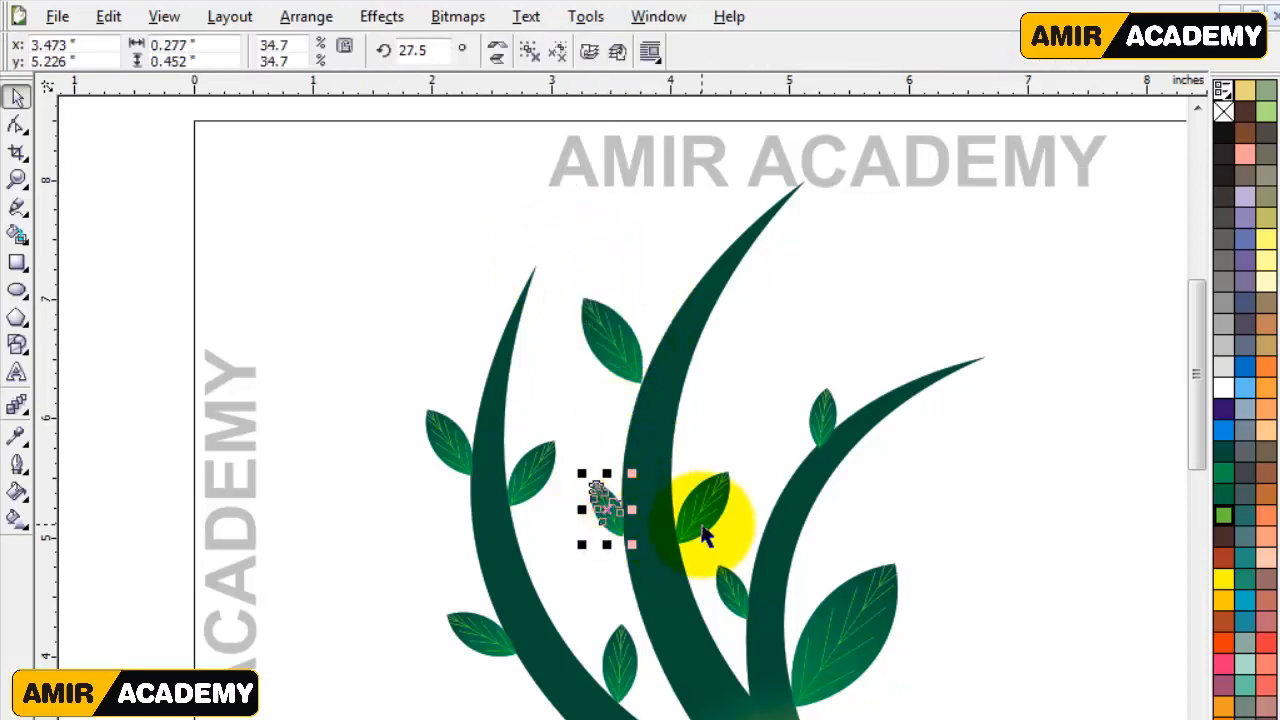
pyautogui.moveTo(705, 537); pyautogui.dragTo(710, 347)
pyautogui.scroll(4, 726, 351)
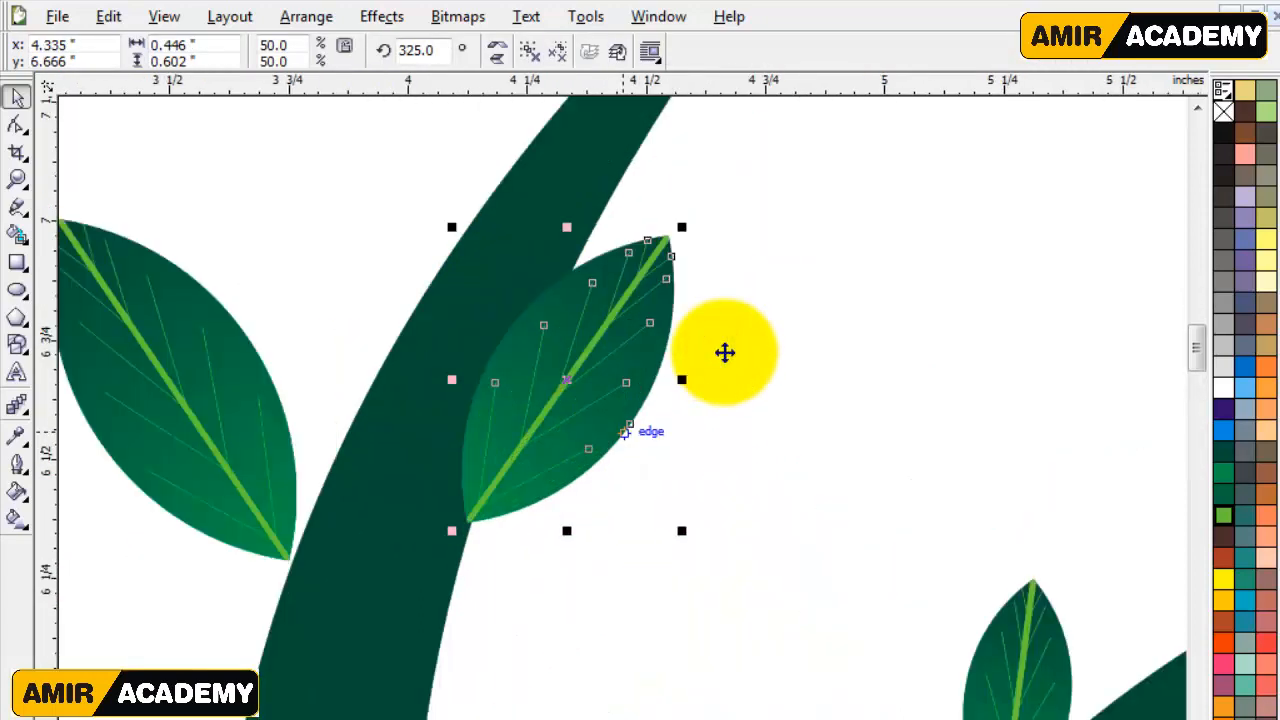
pyautogui.click(650, 280)
pyautogui.moveTo(686, 220); pyautogui.dragTo(786, 346)
pyautogui.click(749, 270)
pyautogui.click(569, 458)
pyautogui.scroll(-2, 574, 452)
pyautogui.click(816, 540)
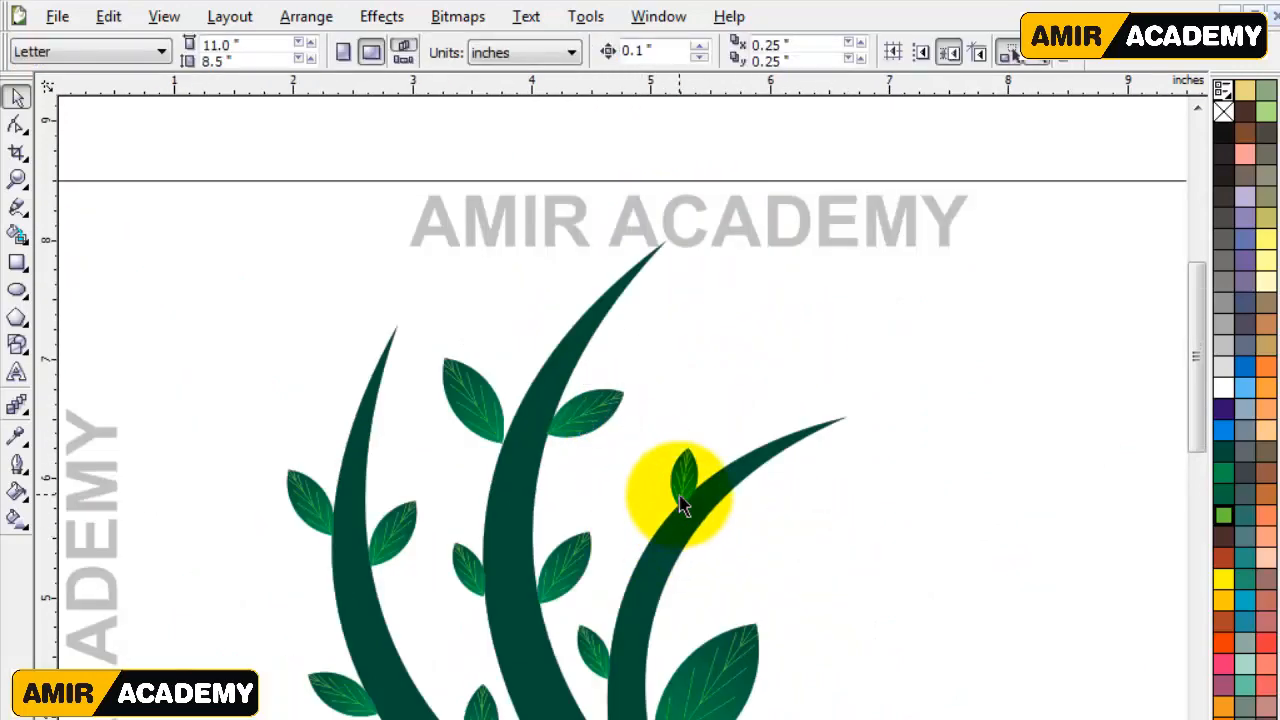
# Step: Copy the right blade's small upper leaf to the opposite edge and rotate the copy to 275.6 degrees
pyautogui.moveTo(1200, 358); pyautogui.dragTo(1189, 400)
pyautogui.scroll(-1, 713, 538)
pyautogui.press('F9')
pyautogui.click(680, 434)
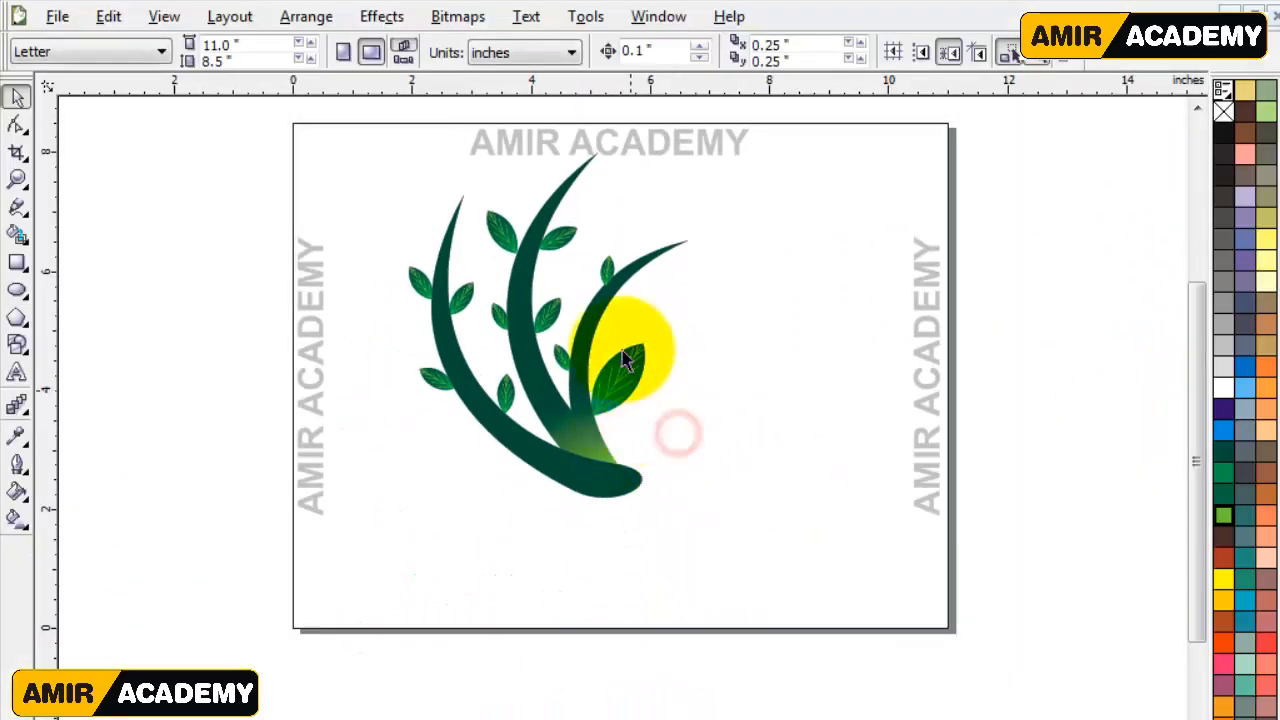
pyautogui.scroll(2, 622, 346)
pyautogui.scroll(-1, 664, 256)
pyautogui.scroll(1, 726, 370)
pyautogui.moveTo(432, 410); pyautogui.dragTo(527, 382)
pyautogui.click(528, 372)
pyautogui.moveTo(570, 305); pyautogui.dragTo(620, 449)
# Step: Seat the rotated small leaf's base precisely against the right blade's lower right edge
pyautogui.scroll(2, 615, 455)
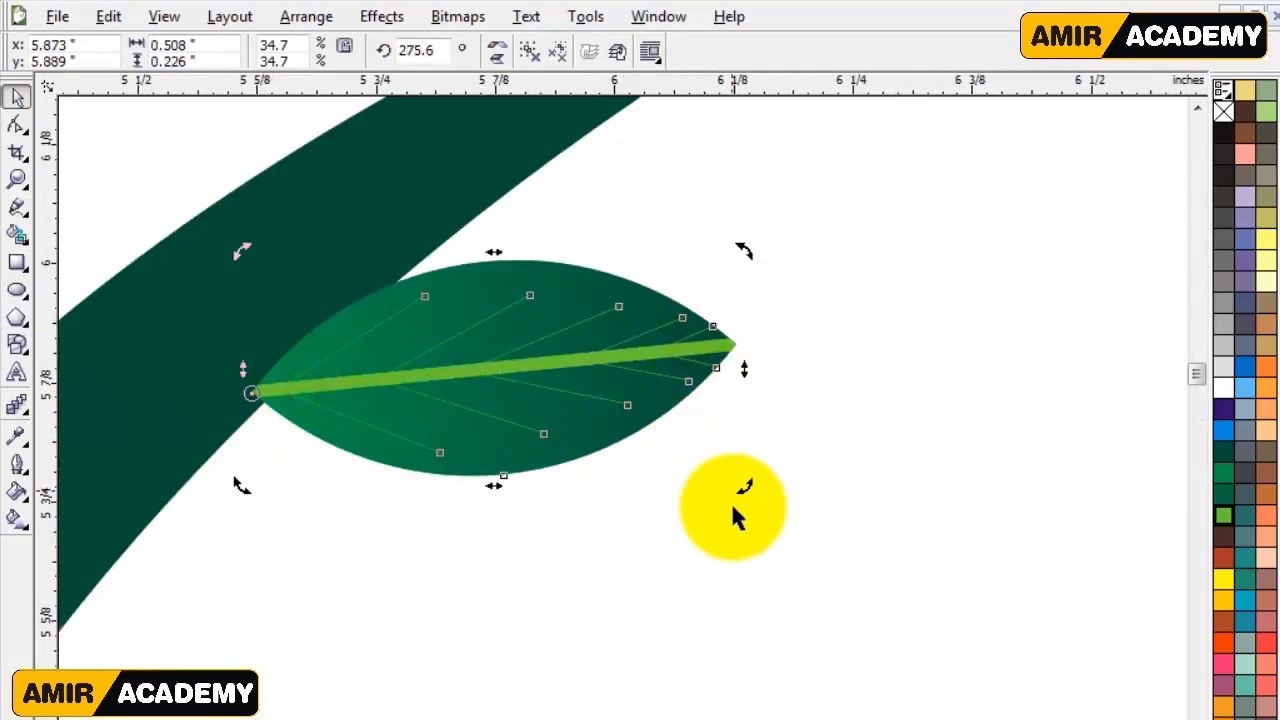
pyautogui.moveTo(334, 378); pyautogui.dragTo(301, 433)
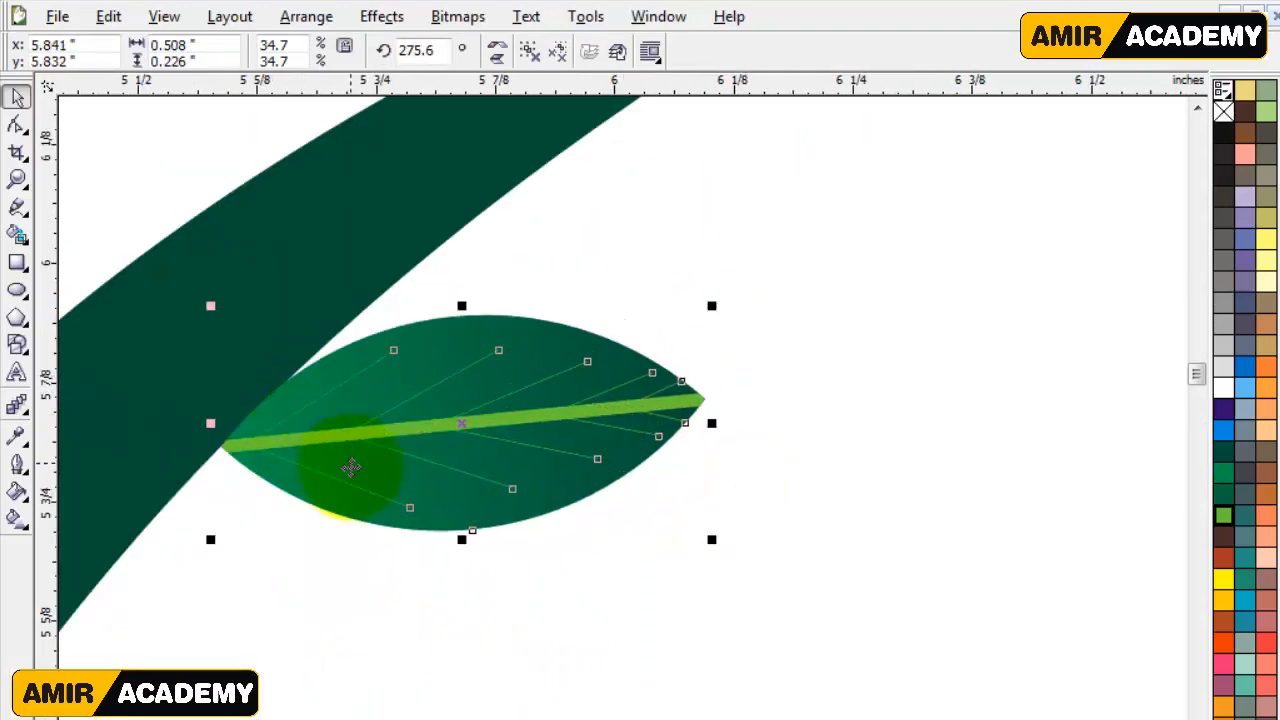
pyautogui.scroll(-2, 641, 450)
# Step: Copy both small leaves further down the right blade, one per edge, rotating the left copy to 12.3 degrees
pyautogui.moveTo(636, 424); pyautogui.dragTo(512, 616)
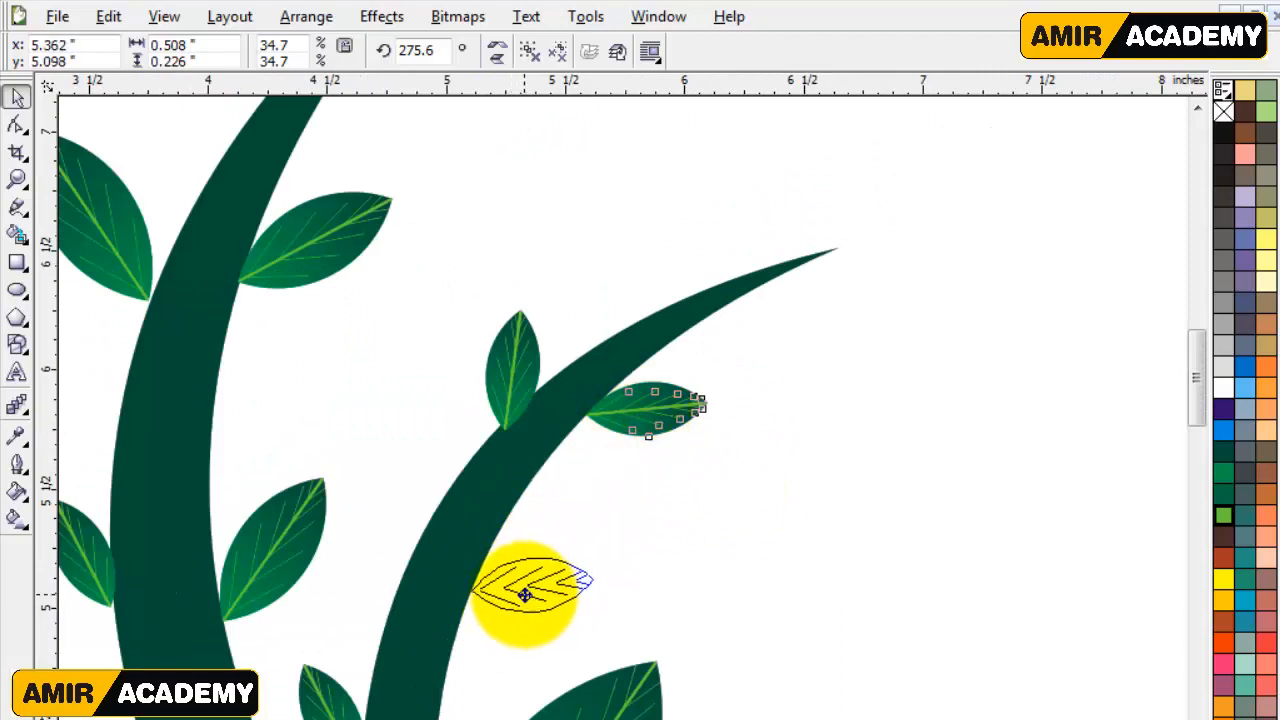
pyautogui.moveTo(532, 420); pyautogui.dragTo(413, 516)
pyautogui.rightClick(413, 516)
pyautogui.click(413, 514)
pyautogui.moveTo(386, 423); pyautogui.dragTo(340, 436)
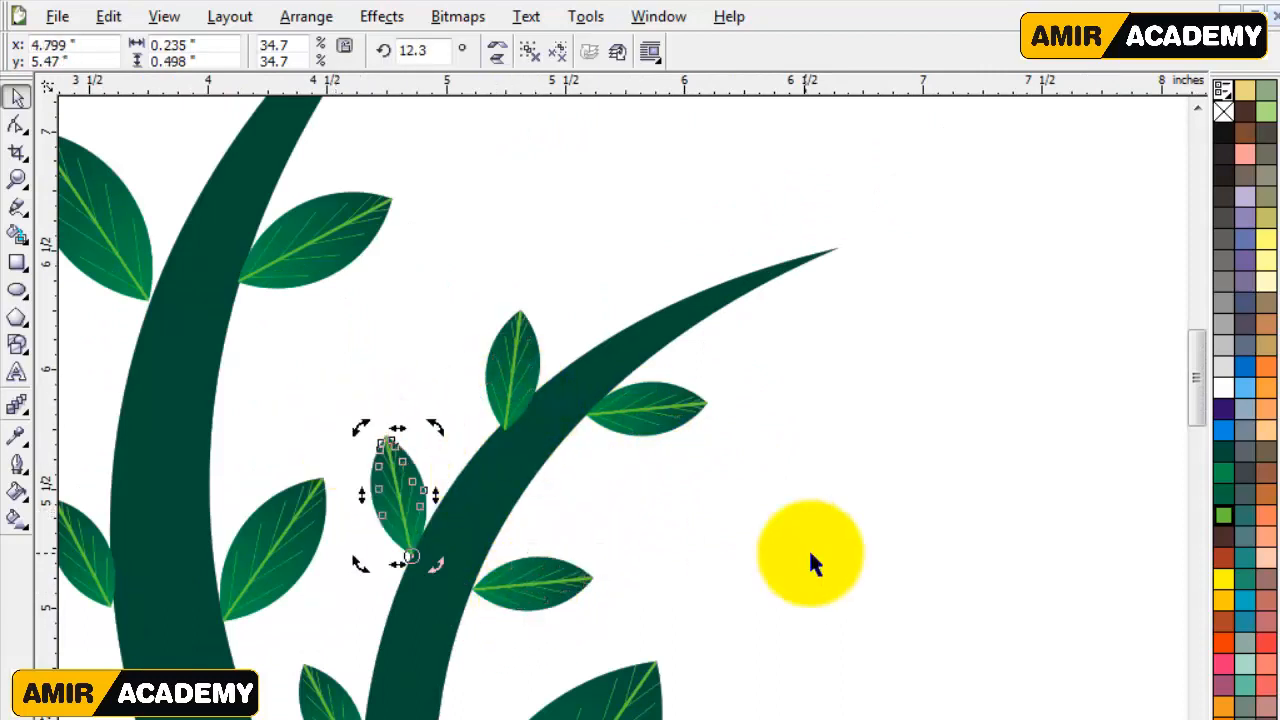
pyautogui.click(808, 549)
# Step: Copy the small leaf between the left and middle blades onto the left blade's lower outer edge and rotate the copy to 78.4 degrees
pyautogui.scroll(-2, 740, 540)
pyautogui.press('z')
pyautogui.moveTo(349, 223); pyautogui.dragTo(805, 635)
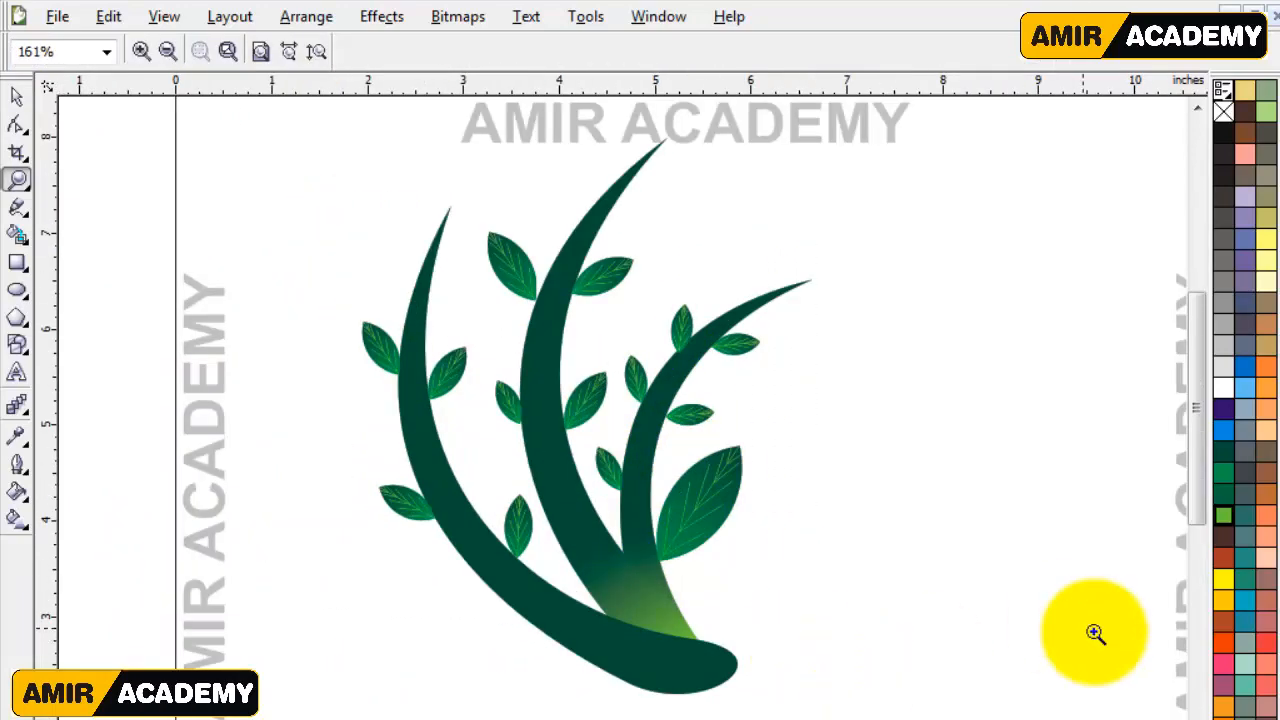
pyautogui.click(17, 96)
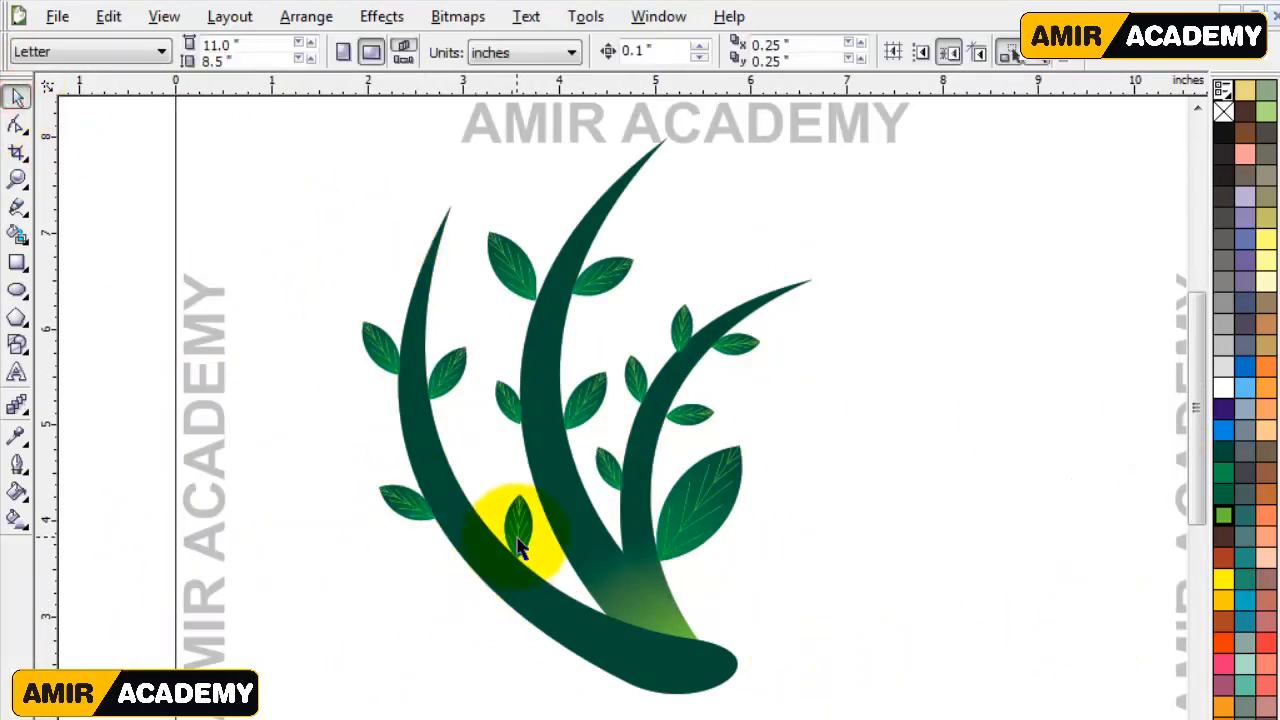
pyautogui.moveTo(533, 611); pyautogui.dragTo(534, 615)
pyautogui.rightClick(534, 615)
pyautogui.scroll(2, 534, 611)
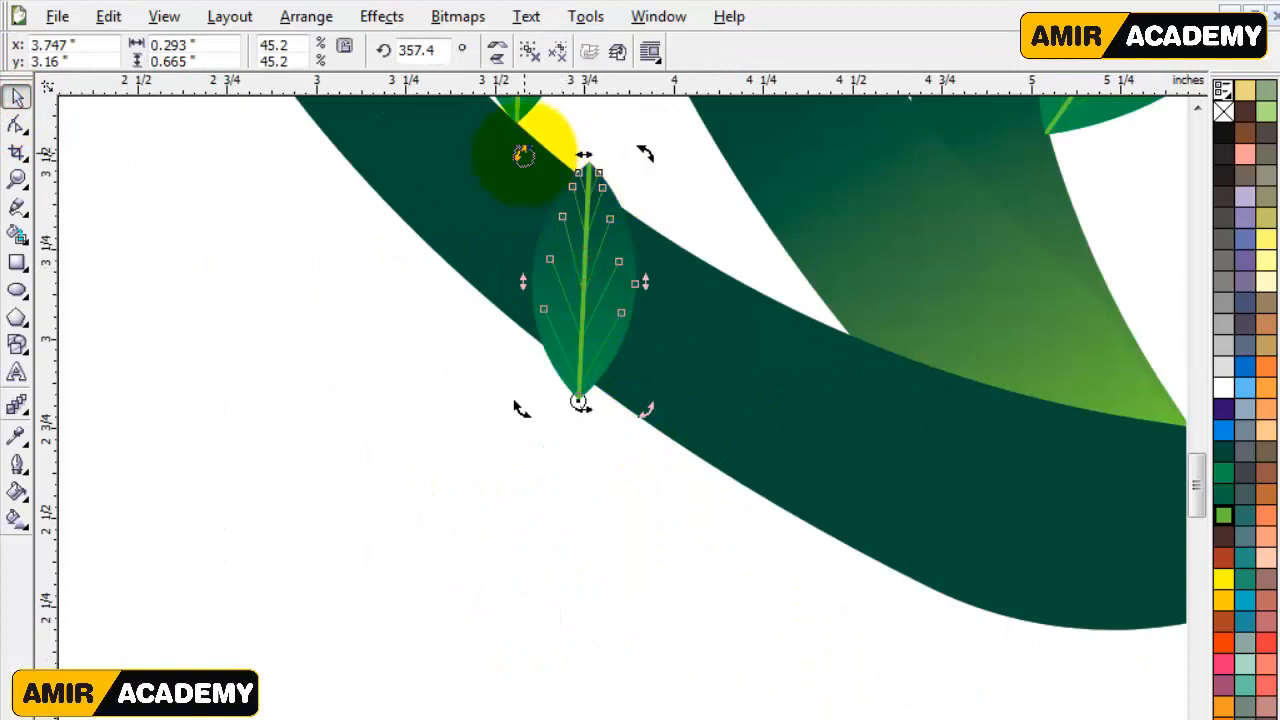
pyautogui.moveTo(522, 155); pyautogui.dragTo(357, 394)
# Step: Enlarge the rotated leaf to 67.5 percent and seat its base against the left blade's lower outer edge
pyautogui.moveTo(343, 296); pyautogui.dragTo(223, 214)
pyautogui.click(449, 380)
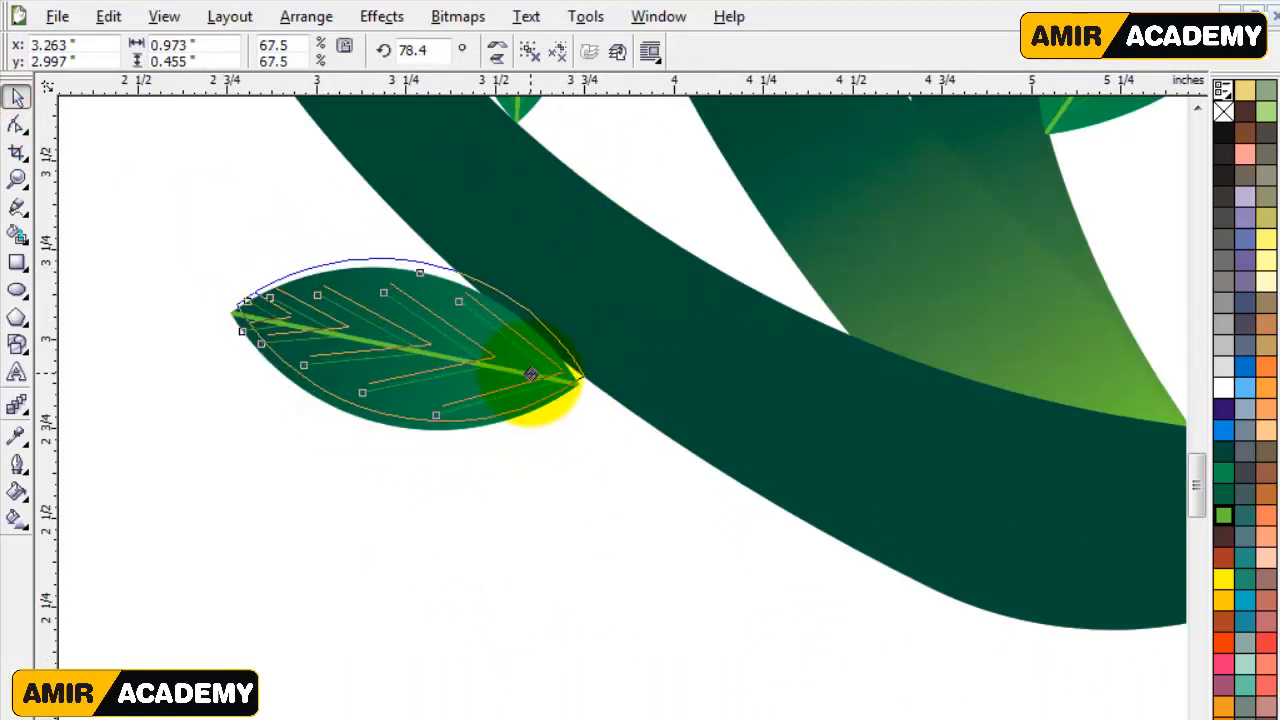
pyautogui.moveTo(530, 374); pyautogui.dragTo(531, 374)
pyautogui.scroll(-2, 618, 455)
pyautogui.click(634, 521)
# Step: Review the whole plant drawing with its leaves in full-screen preview
pyautogui.moveTo(1194, 411); pyautogui.dragTo(1196, 365)
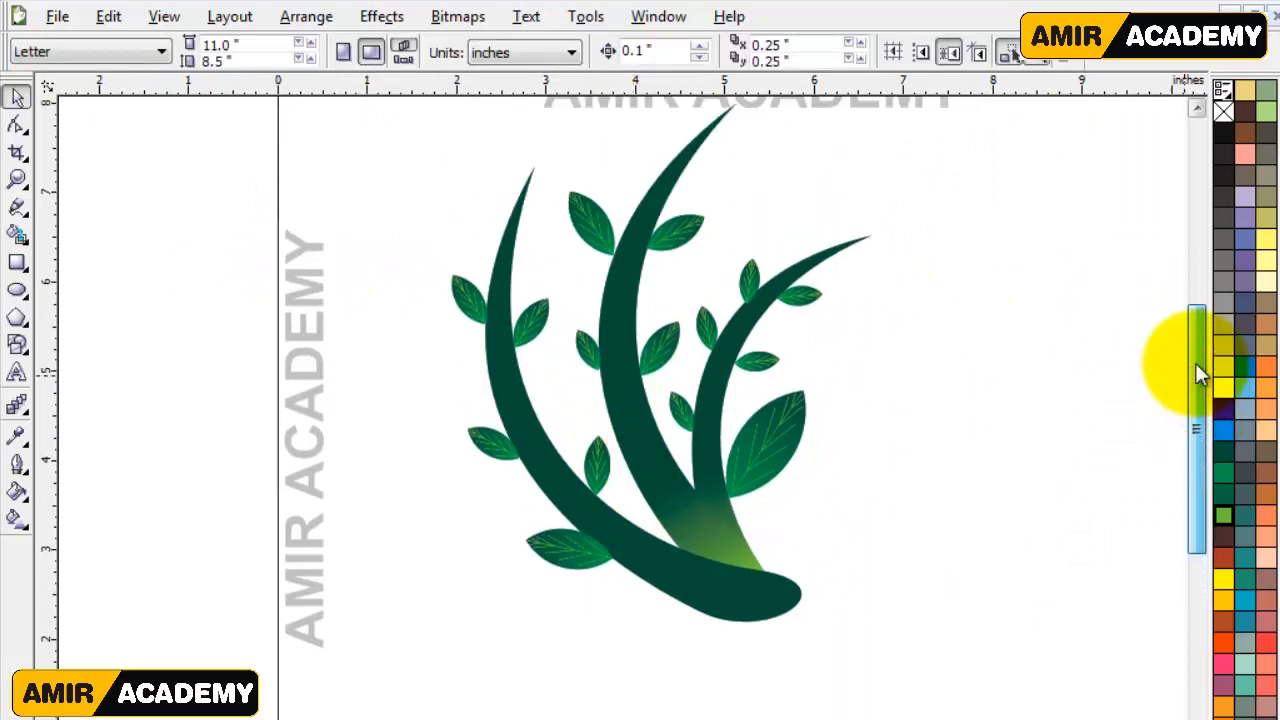
pyautogui.press('z')
pyautogui.rightClick(932, 400)
pyautogui.moveTo(237, 209); pyautogui.dragTo(842, 611)
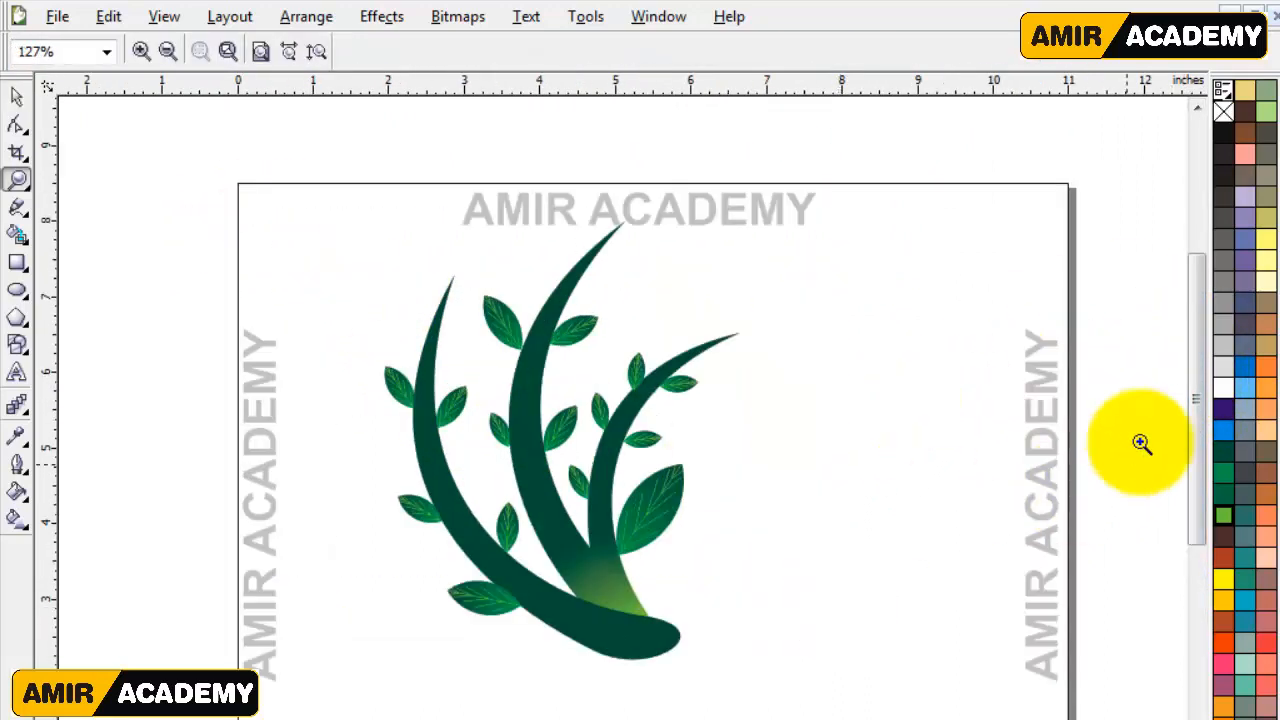
pyautogui.moveTo(1194, 390); pyautogui.dragTo(1183, 428)
pyautogui.press('F9')
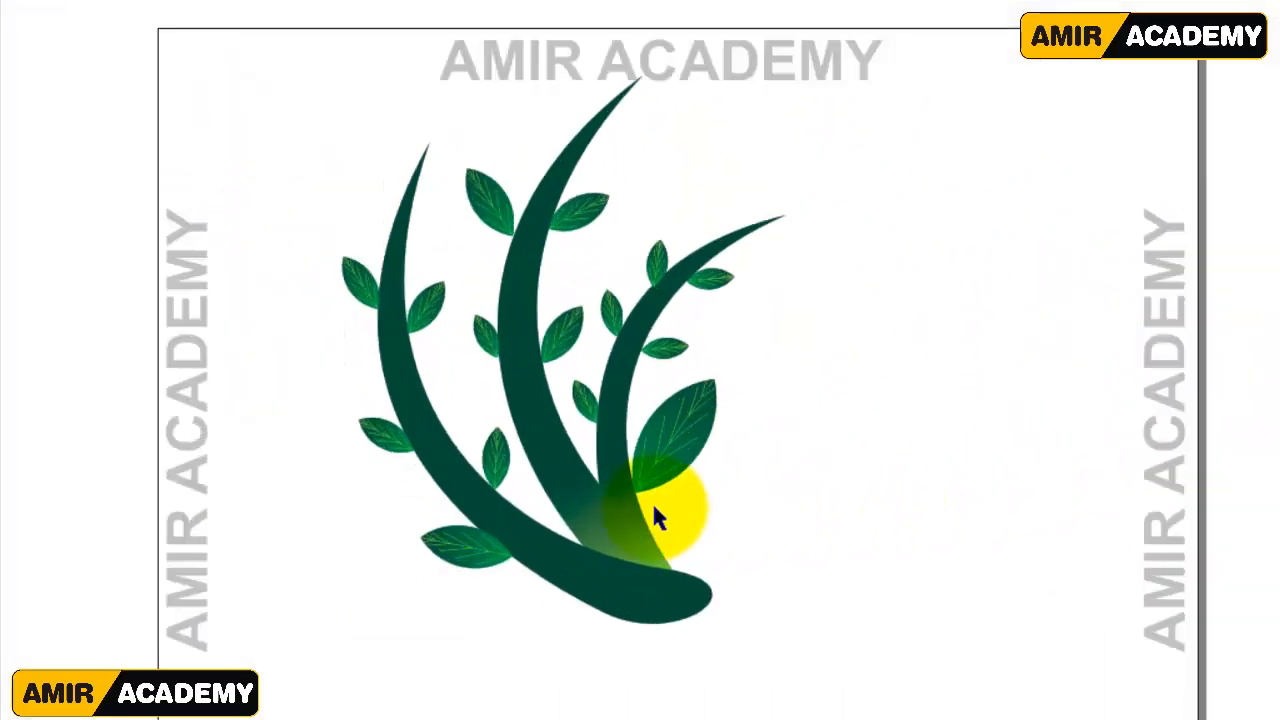
pyautogui.click(786, 437)
# Step: Draw a circle about 1.32 inches across in the empty area beyond the right blade's tip
pyautogui.click(16, 98)
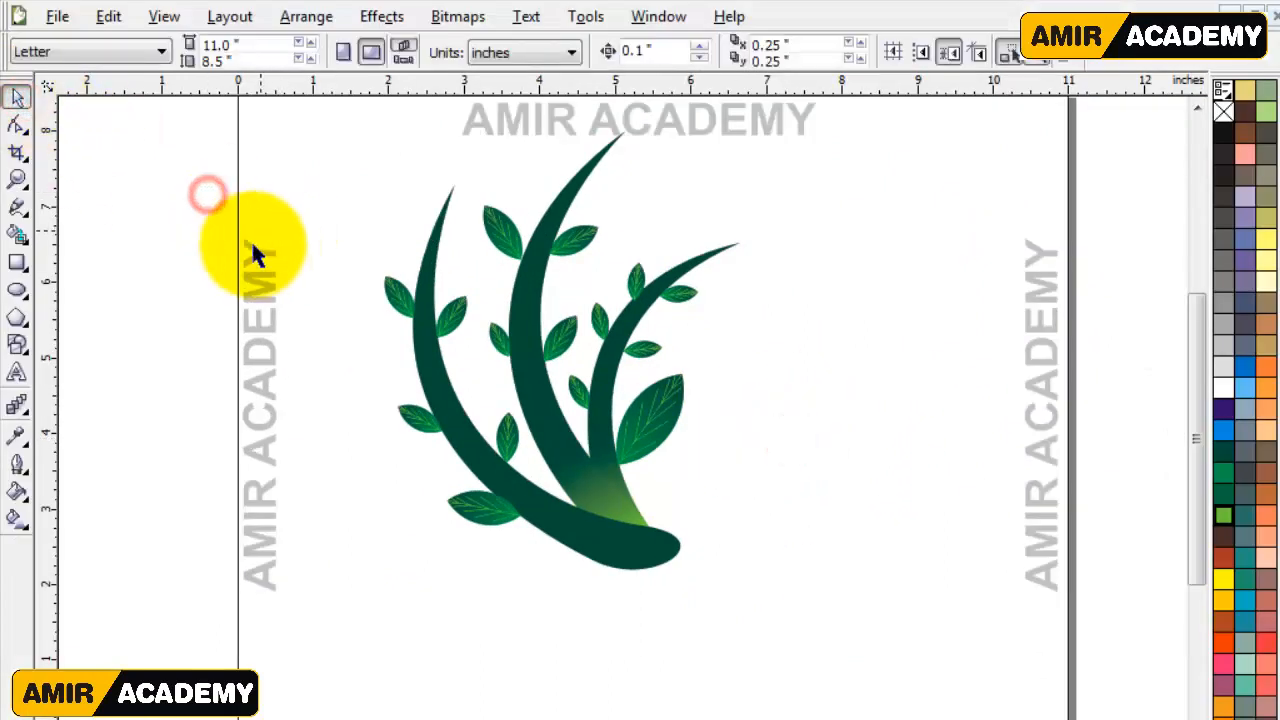
pyautogui.click(18, 290)
pyautogui.moveTo(791, 203); pyautogui.dragTo(892, 299)
pyautogui.press('z')
pyautogui.moveTo(734, 167); pyautogui.dragTo(1022, 446)
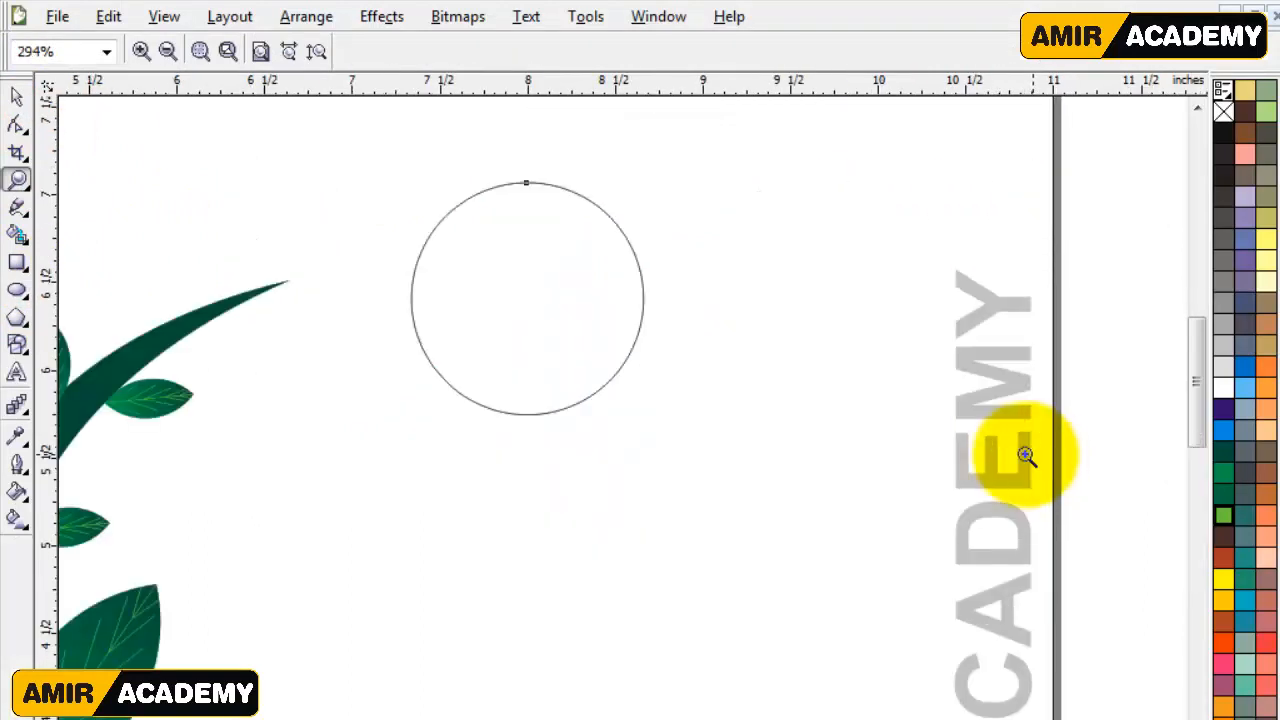
pyautogui.moveTo(303, 151); pyautogui.dragTo(787, 502)
pyautogui.click(20, 100)
pyautogui.moveTo(633, 343)
pyautogui.mouseDown()
pyautogui.moveTo(620, 332)
pyautogui.moveTo(619, 354)
pyautogui.mouseUp()
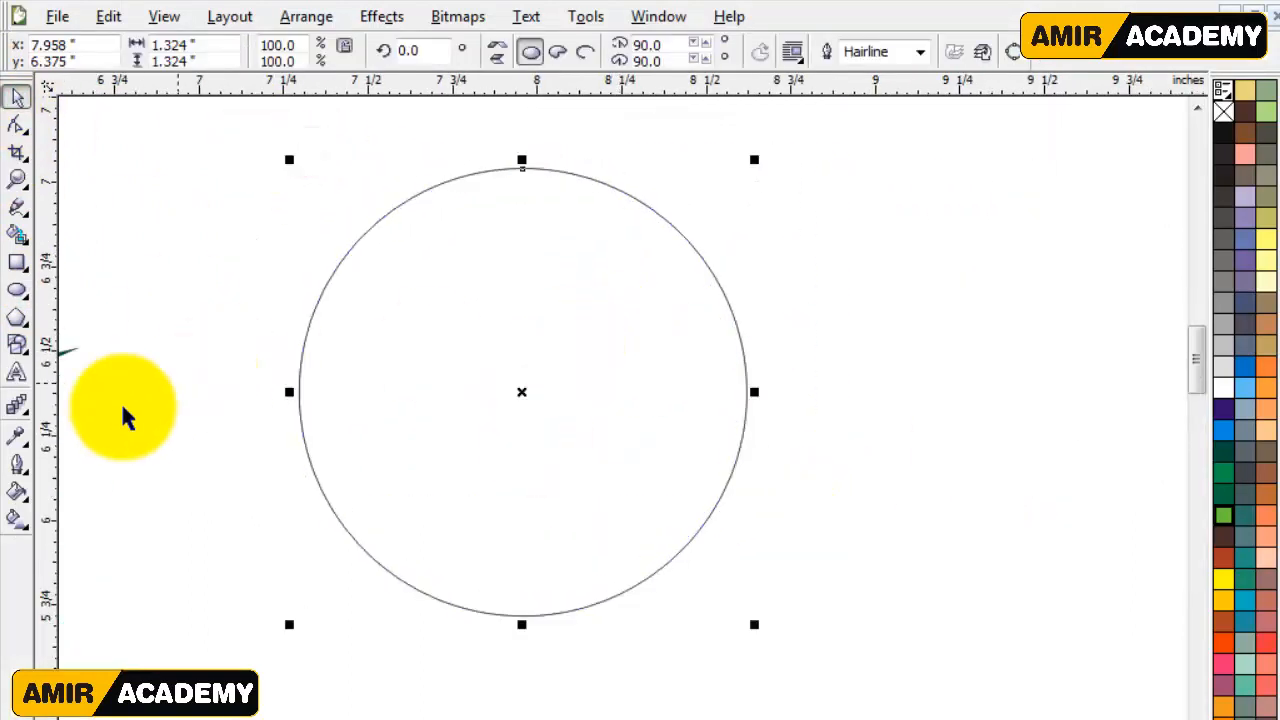
# Step: Apply a radial fountain fill to the circle
pyautogui.click(17, 520)
pyautogui.click(357, 343)
pyautogui.click(120, 48)
pyautogui.click(106, 125)
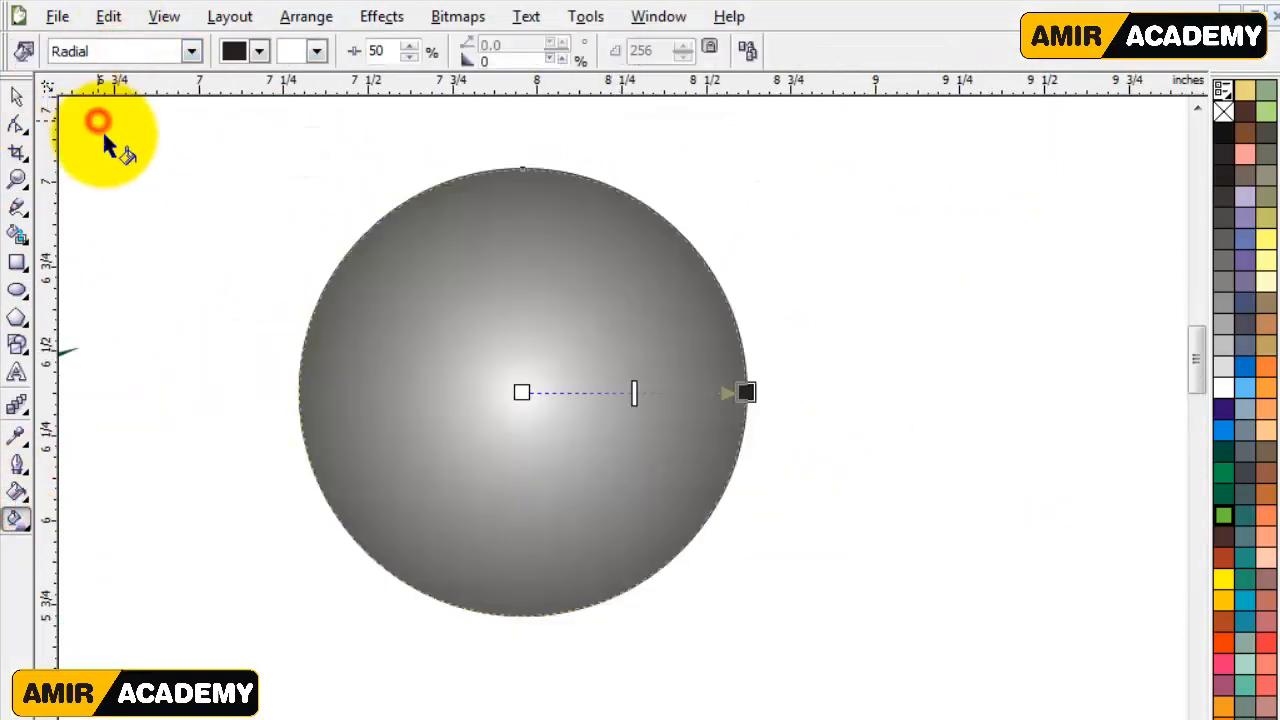
# Step: Try an off-centre radial fill on the circle with amber and rust red colours, and undo those fill changes
pyautogui.click(521, 392)
pyautogui.moveTo(521, 392); pyautogui.dragTo(469, 294)
pyautogui.moveTo(737, 394); pyautogui.dragTo(615, 380)
pyautogui.moveTo(1226, 605); pyautogui.dragTo(614, 380)
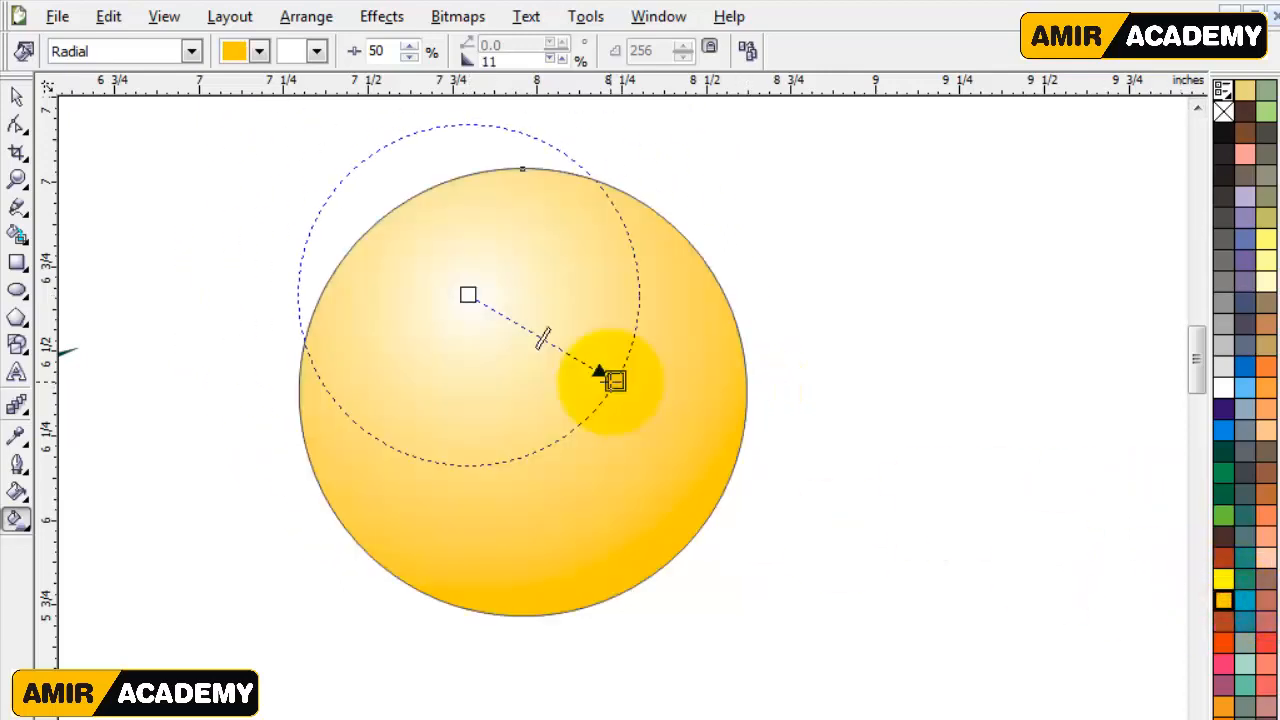
pyautogui.moveTo(1226, 555); pyautogui.dragTo(583, 362)
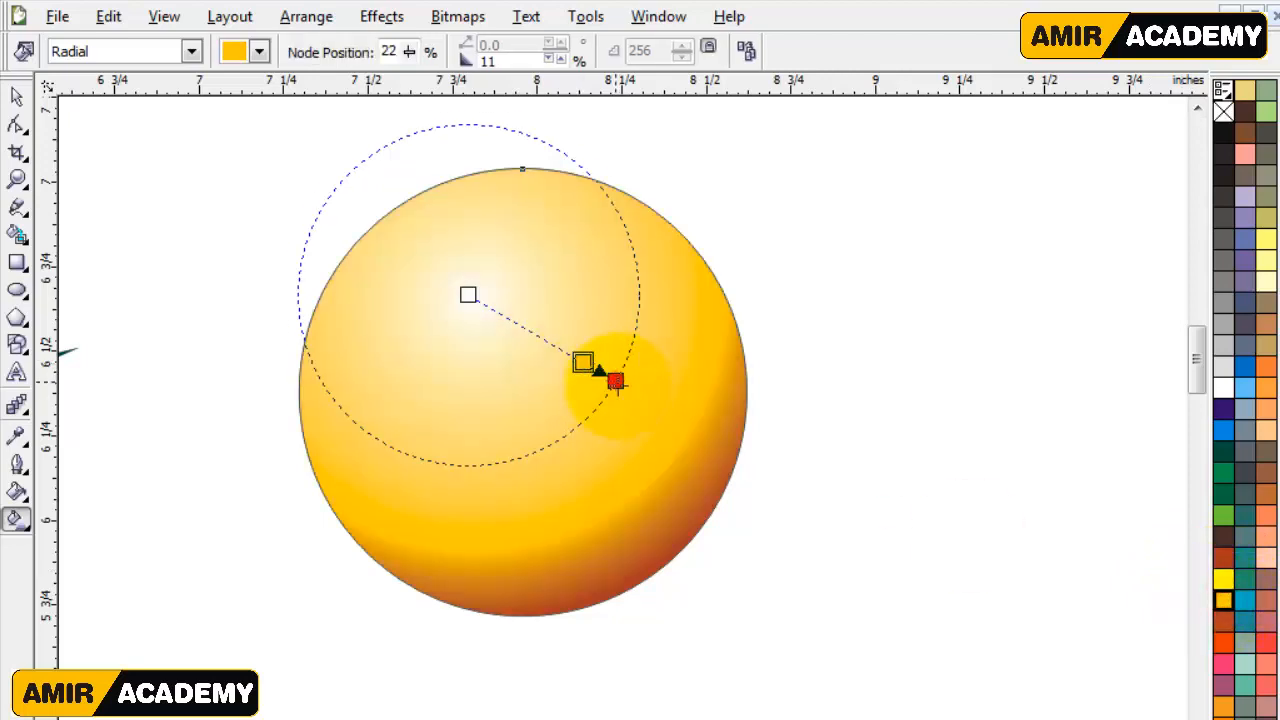
pyautogui.hotkey('ctrl', 'z')
pyautogui.hotkey('ctrl', 'z')
pyautogui.hotkey('ctrl', 'z')
pyautogui.hotkey('ctrl', 'z')
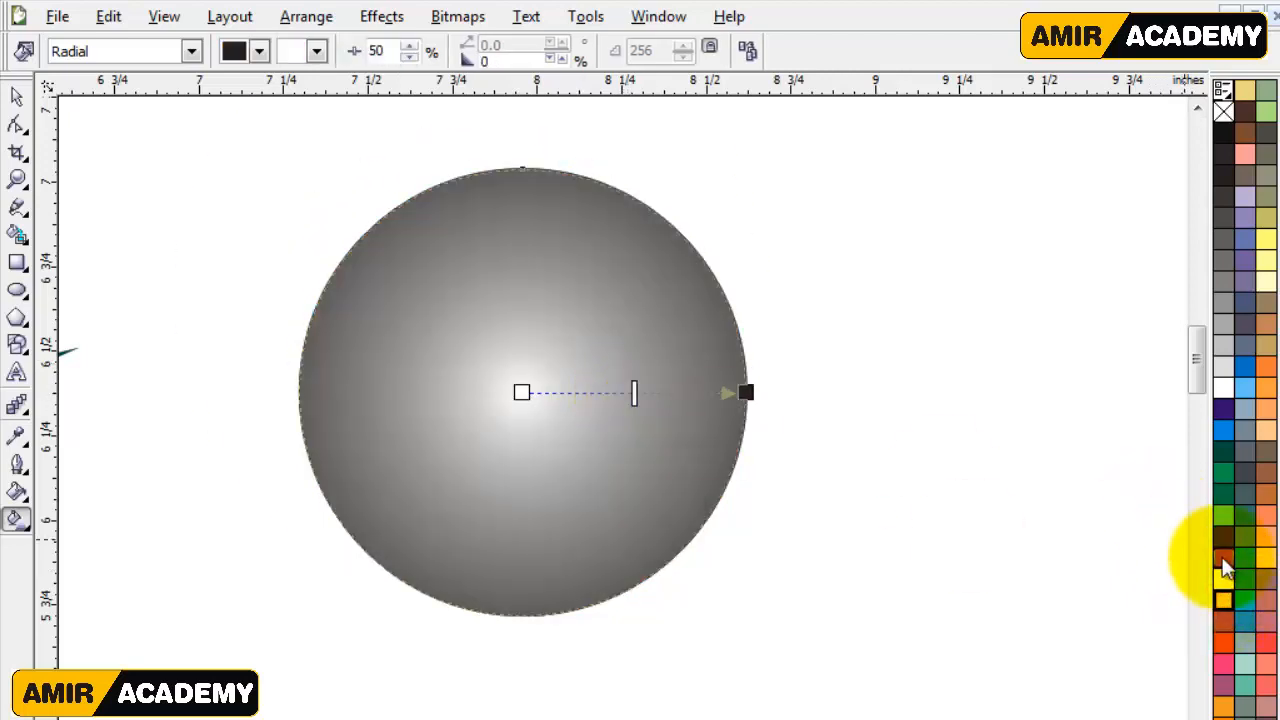
# Step: Colour the circle's radial fill yellow at the centre, orange midway and rust red at the edge
pyautogui.moveTo(1224, 557); pyautogui.dragTo(745, 393)
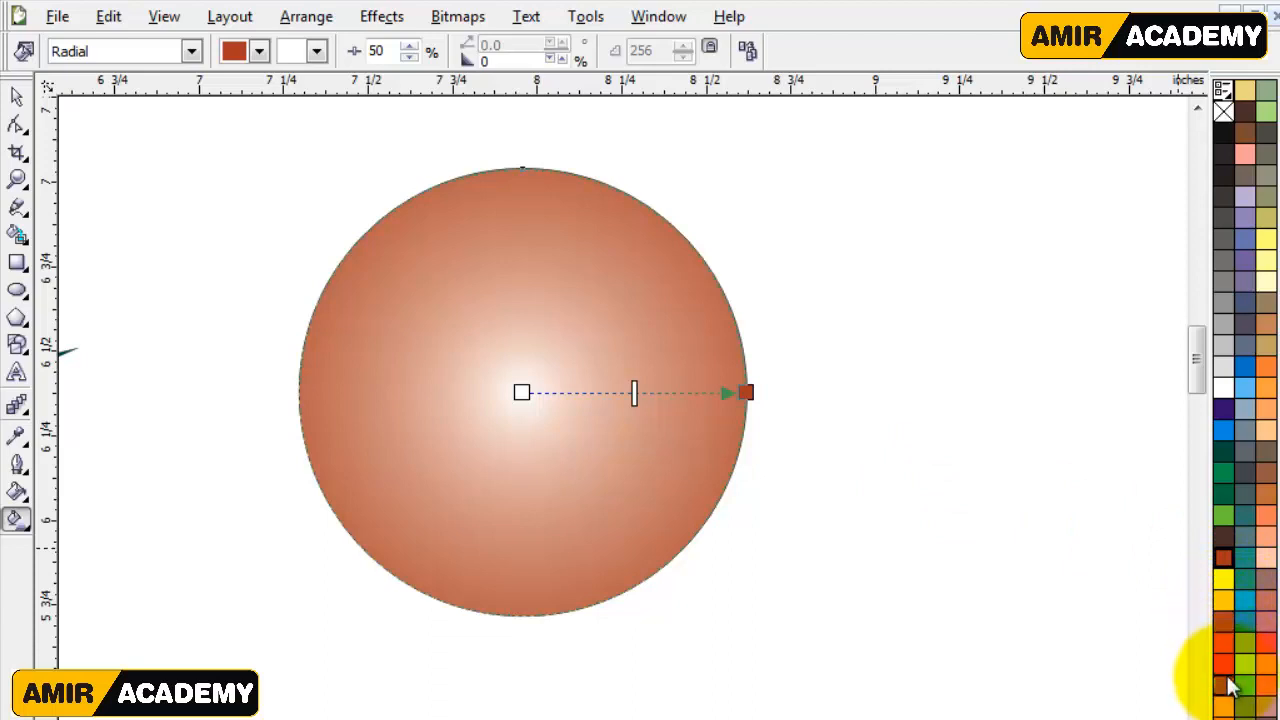
pyautogui.moveTo(1224, 705); pyautogui.dragTo(703, 392)
pyautogui.moveTo(536, 403); pyautogui.dragTo(524, 395)
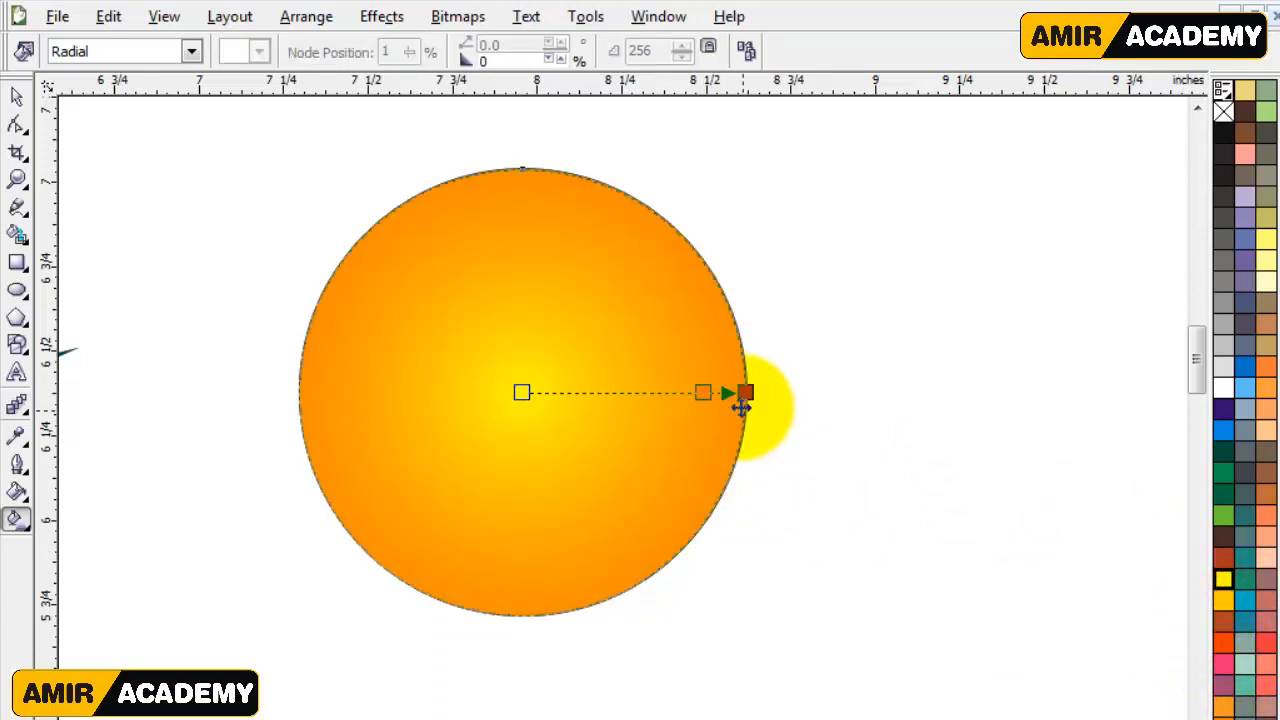
pyautogui.moveTo(715, 393); pyautogui.dragTo(615, 392)
pyautogui.click(16, 98)
# Step: Remove the outline from the gradient circle
pyautogui.click(726, 264)
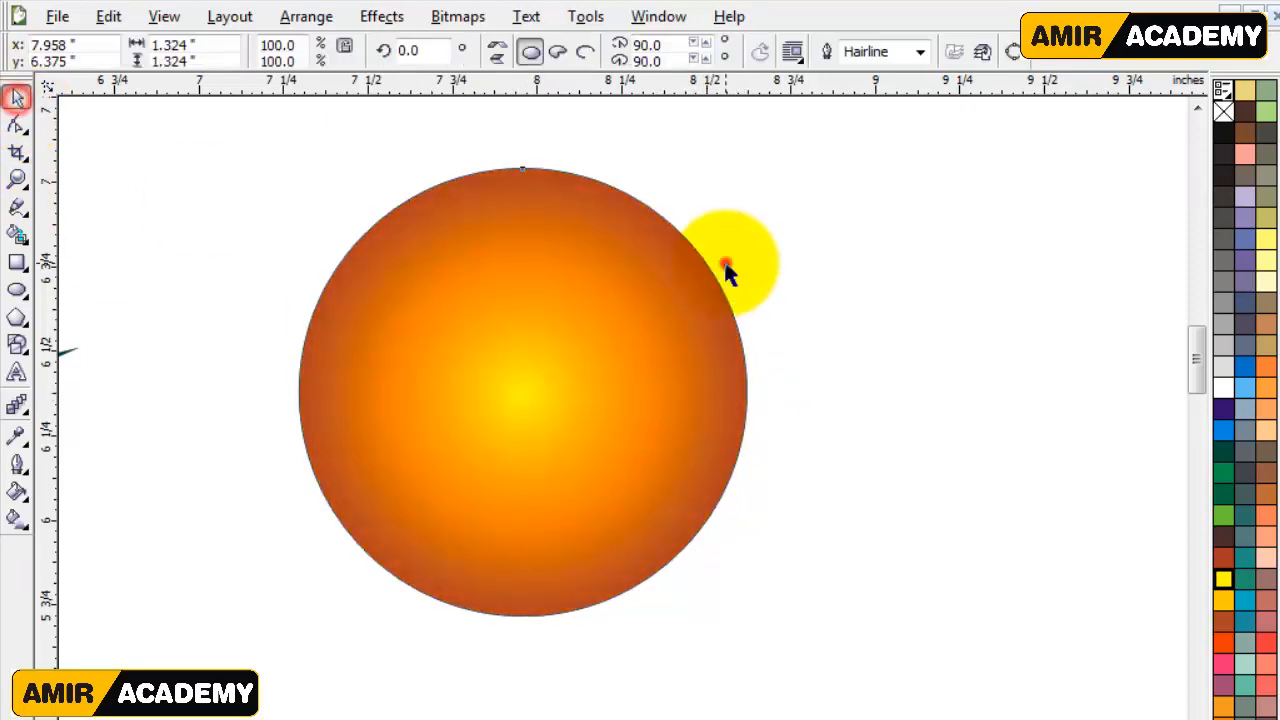
pyautogui.click(625, 311)
pyautogui.rightClick(1223, 111)
pyautogui.click(886, 327)
# Step: Move the orange circle slightly and shrink it to about 0.79 inch across
pyautogui.scroll(-2, 660, 470)
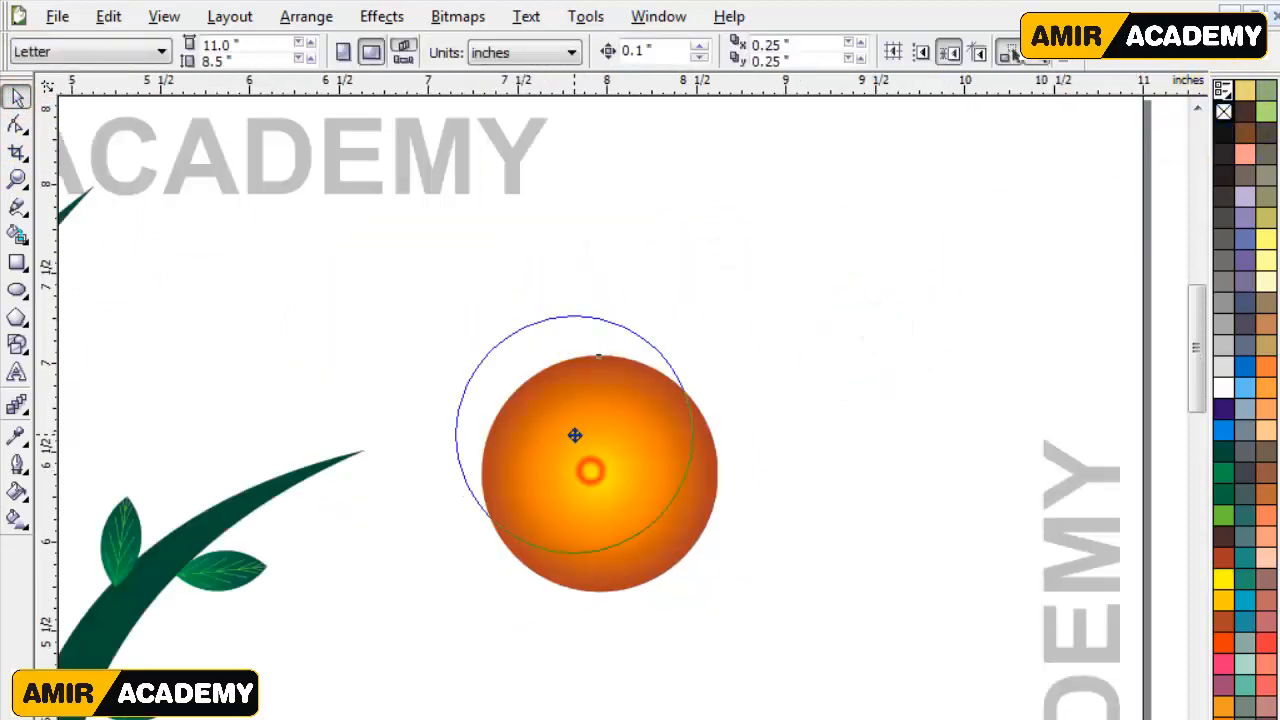
pyautogui.moveTo(575, 435); pyautogui.dragTo(576, 434)
pyautogui.scroll(1, 577, 434)
pyautogui.moveTo(861, 186); pyautogui.dragTo(812, 286)
pyautogui.click(881, 336)
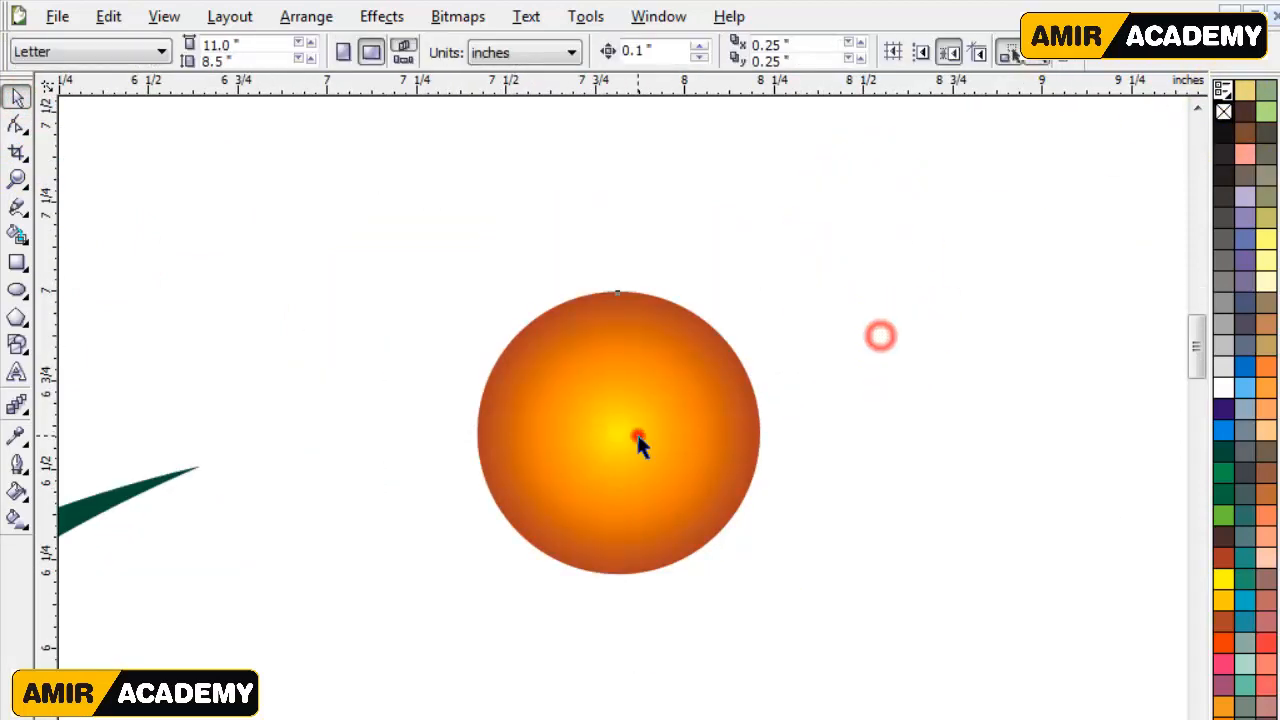
# Step: Mirror a copy of the orange circle directly above it and stretch the copy into a tall ellipse about 0.66 by 1.75 inches
pyautogui.click(640, 445)
pyautogui.moveTo(617, 583); pyautogui.dragTo(624, 250)
pyautogui.rightClick(624, 250)
pyautogui.scroll(-1, 630, 254)
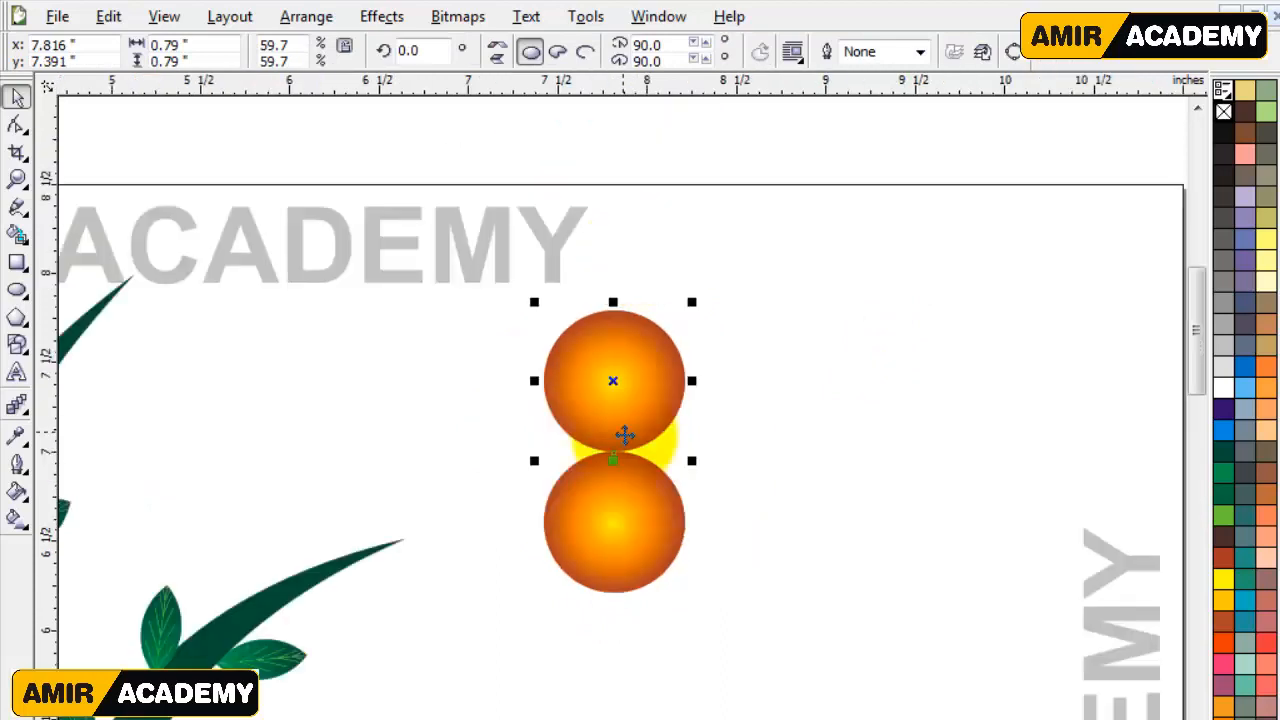
pyautogui.moveTo(616, 303); pyautogui.dragTo(602, 131)
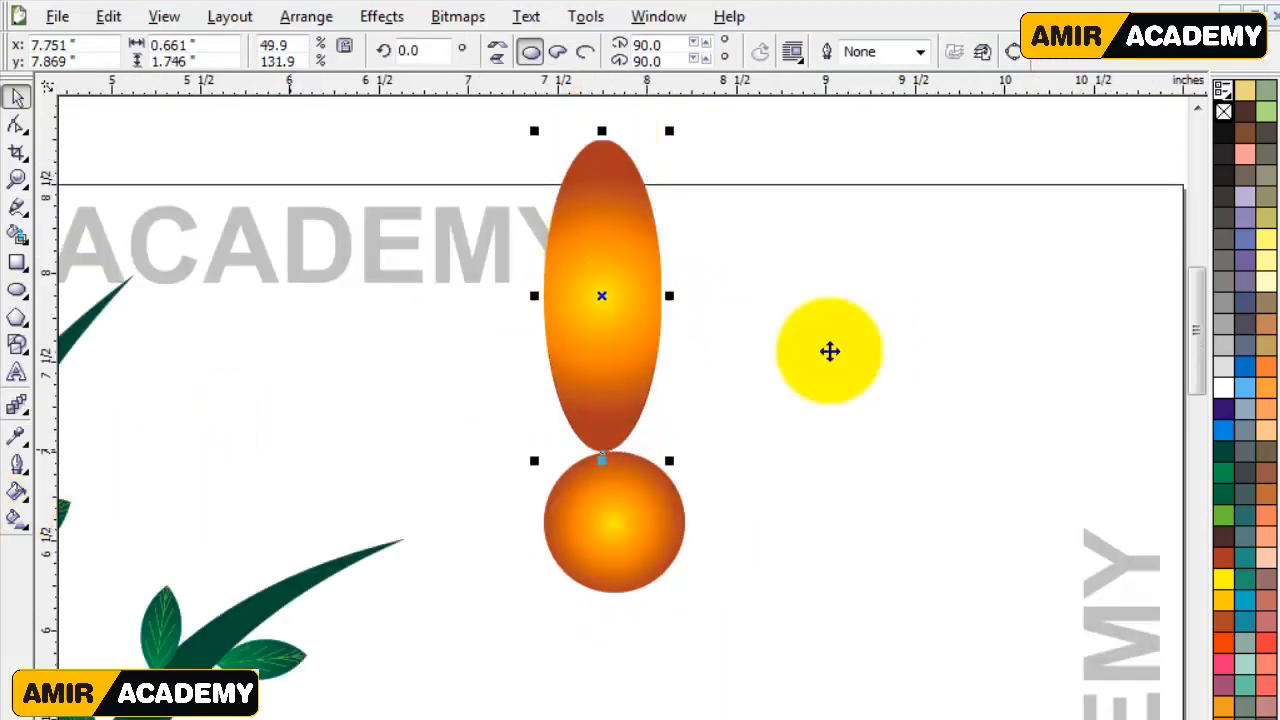
# Step: Fill the tall ellipse with solid salmon pink and fade out its lower right portion with a linear transparency
pyautogui.scroll(-1, 1245, 400)
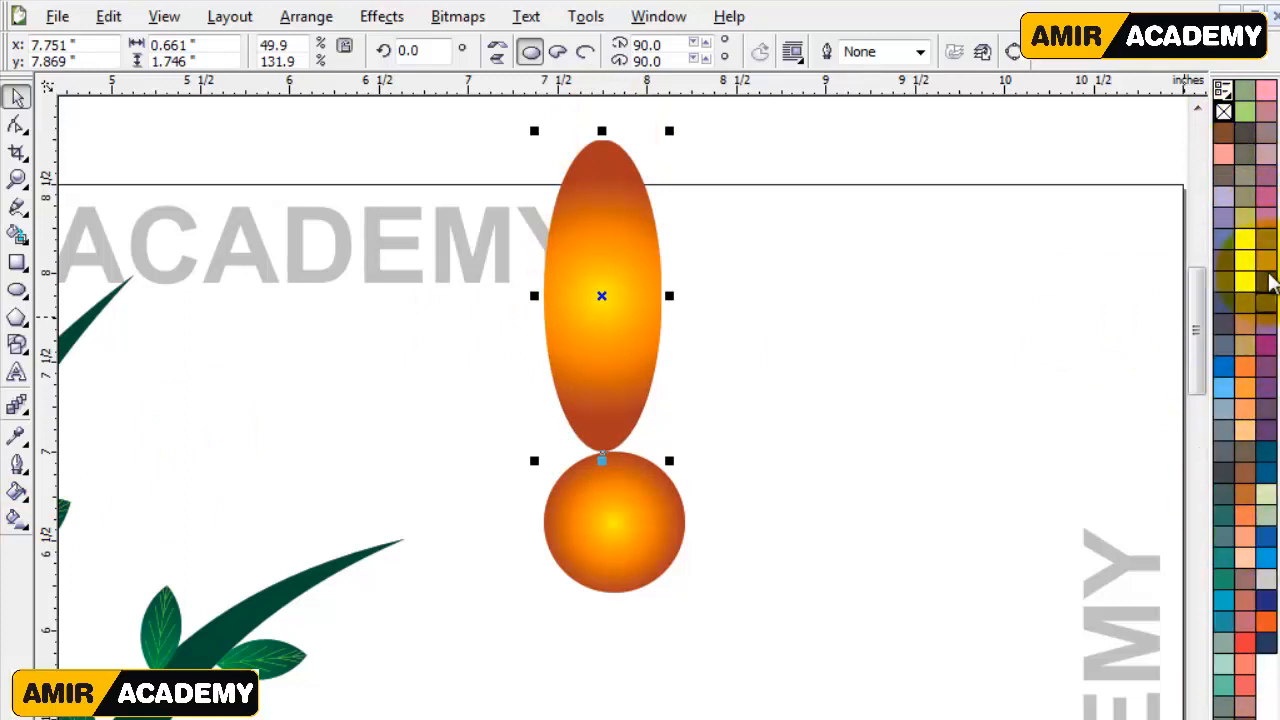
pyautogui.click(1245, 717)
pyautogui.click(1245, 153)
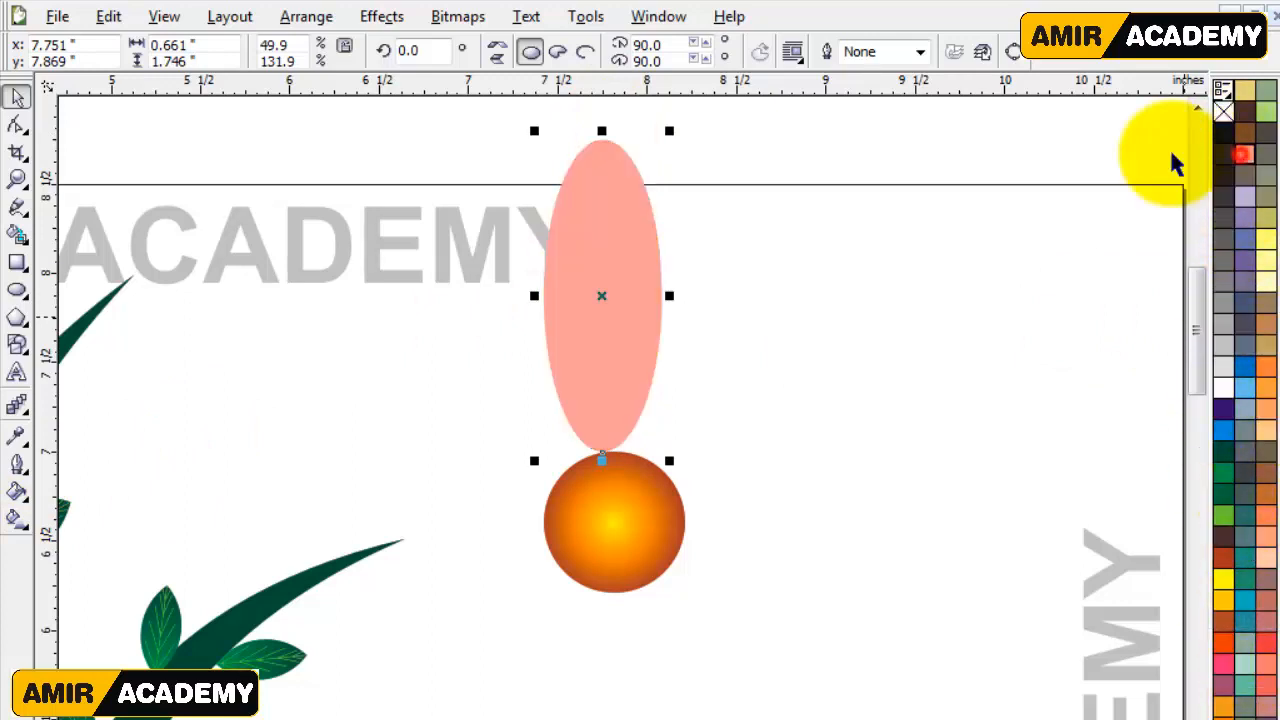
pyautogui.click(28, 414)
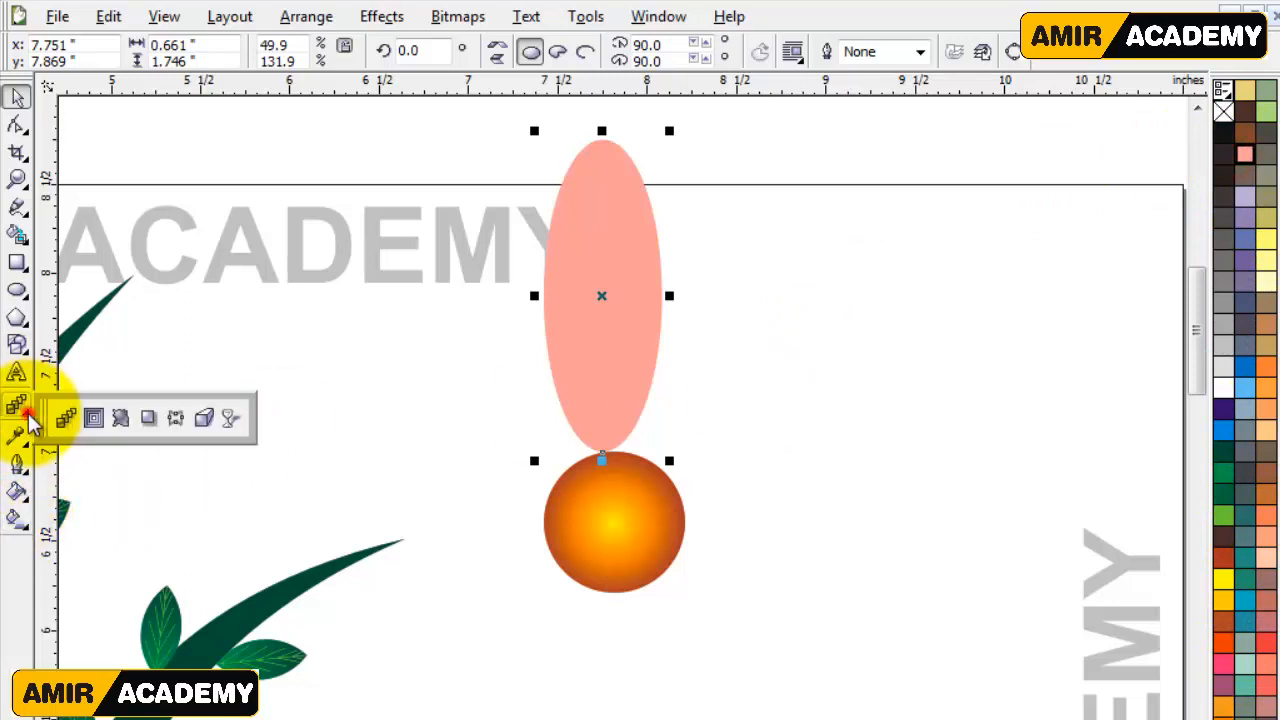
pyautogui.click(230, 420)
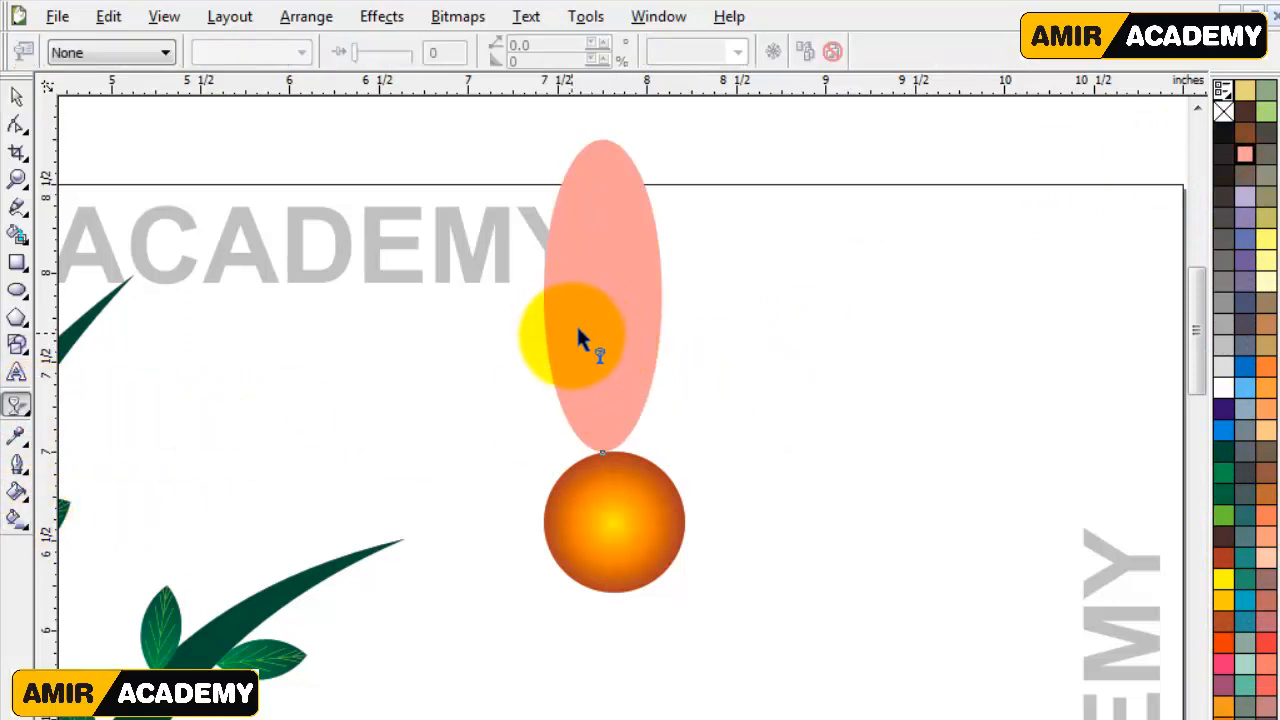
pyautogui.moveTo(650, 345); pyautogui.dragTo(649, 388)
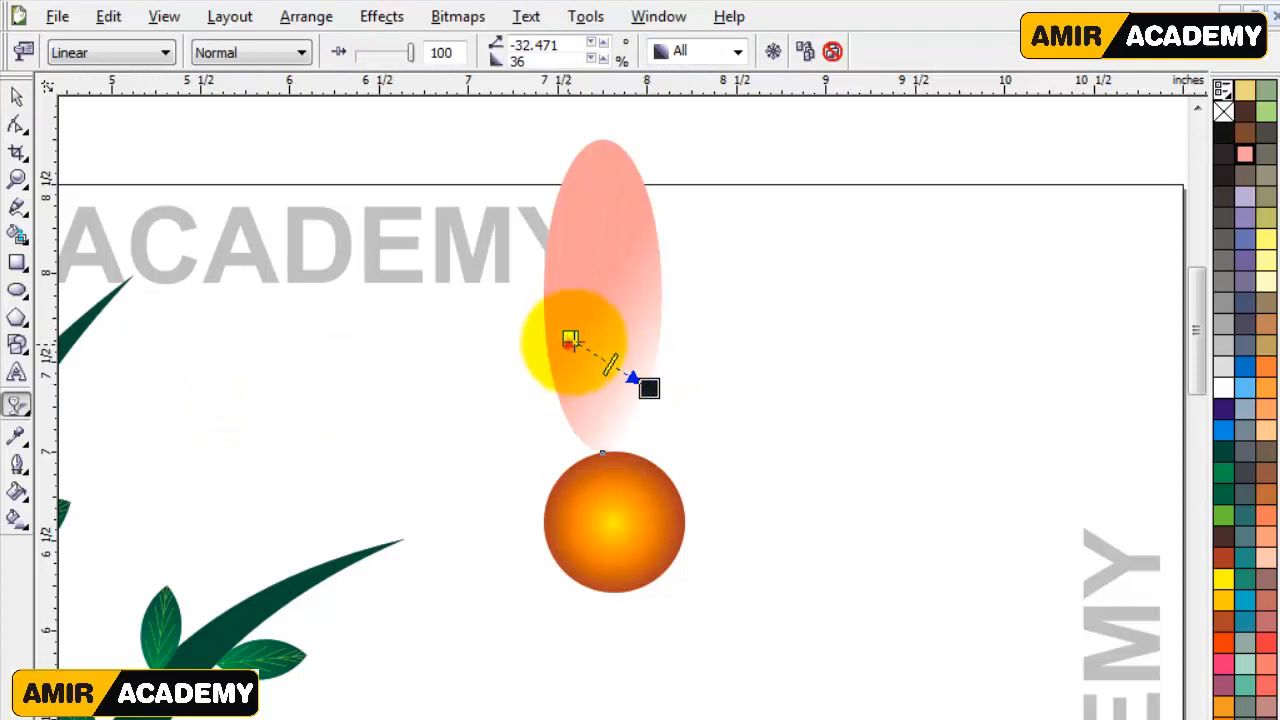
pyautogui.moveTo(570, 338); pyautogui.dragTo(587, 320)
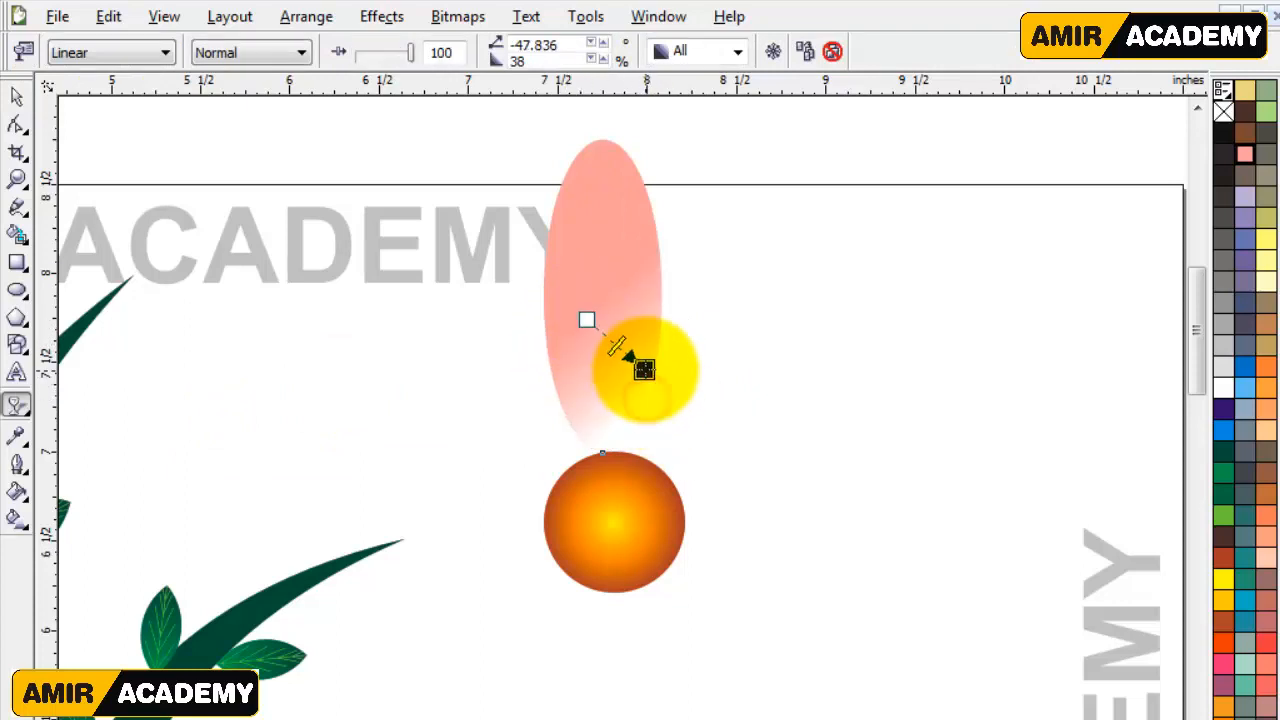
pyautogui.click(16, 96)
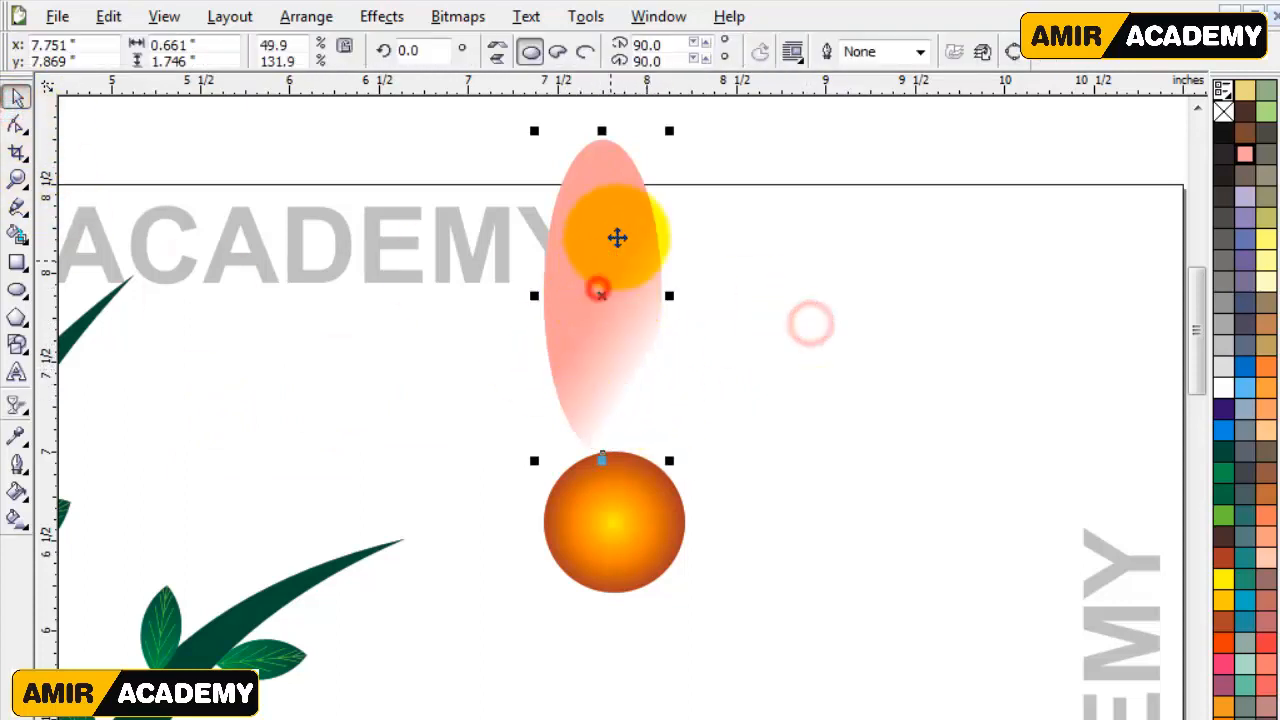
# Step: Shrink the pink petal to about 0.45 by 1.19 inches and centre it horizontally over the orange circle
pyautogui.moveTo(669, 129); pyautogui.dragTo(656, 230)
pyautogui.keyDown('shift'); pyautogui.click(605, 514); pyautogui.keyUp('shift')
pyautogui.press('c')
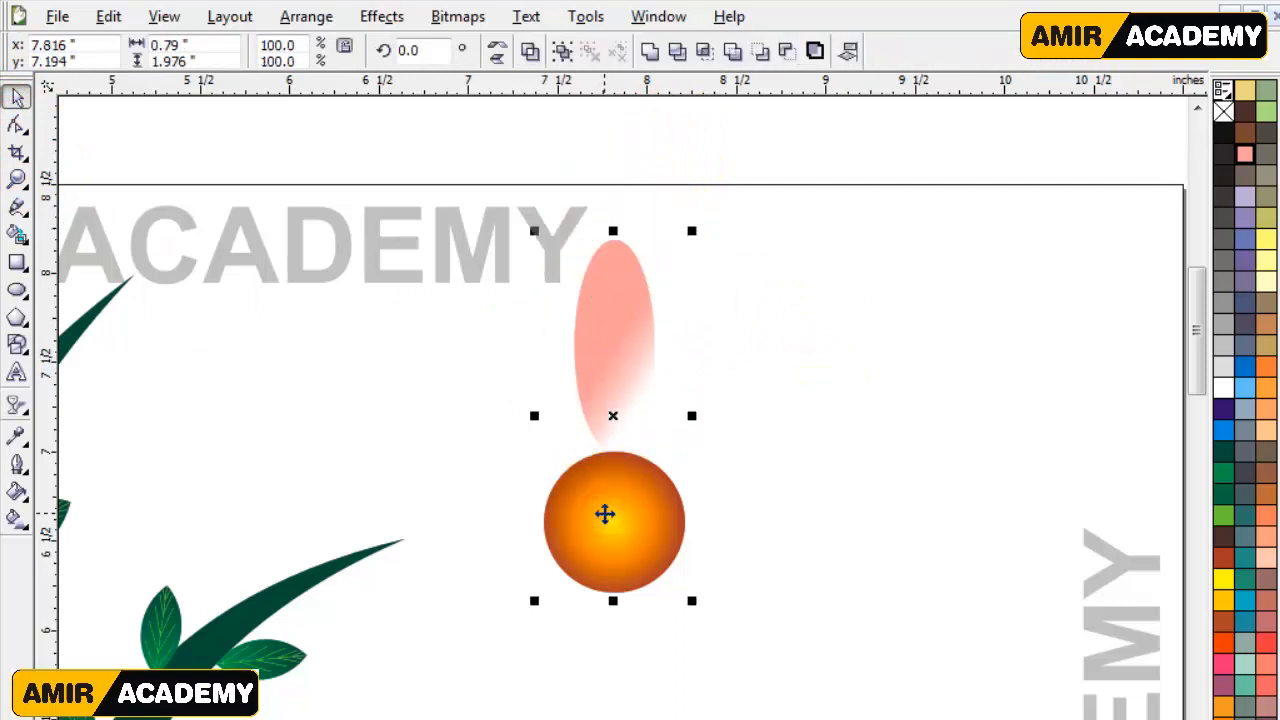
pyautogui.click(846, 478)
# Step: Place the petal's rotation centre on the orange circle's centre and try rotating the petal around it
pyautogui.click(616, 348)
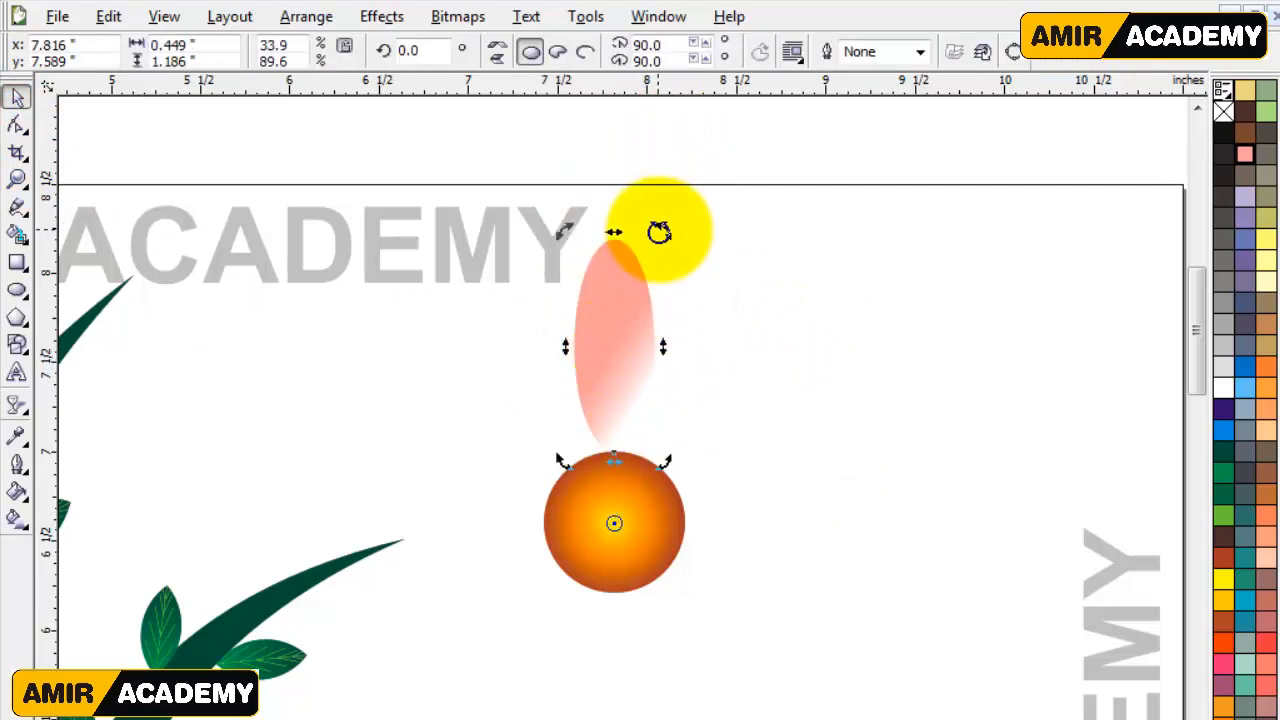
pyautogui.moveTo(660, 229); pyautogui.dragTo(728, 282)
pyautogui.hotkey('ctrl', 'z')
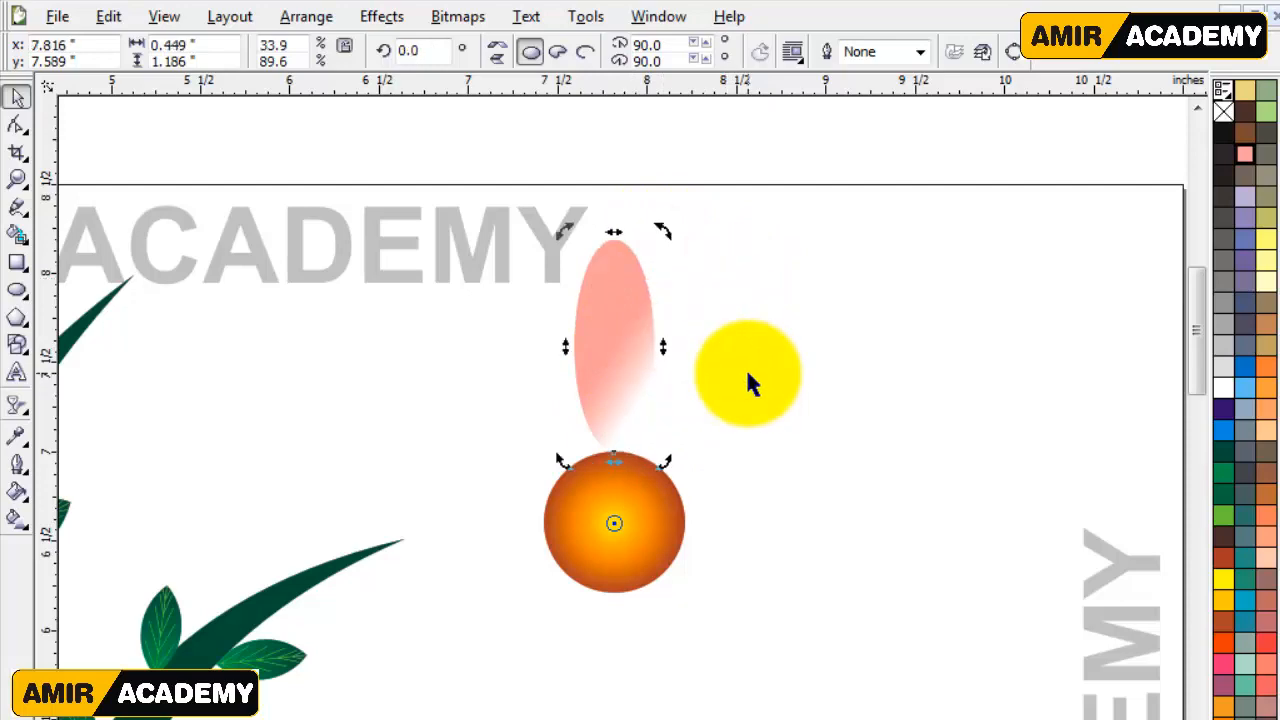
pyautogui.moveTo(664, 228); pyautogui.dragTo(705, 243)
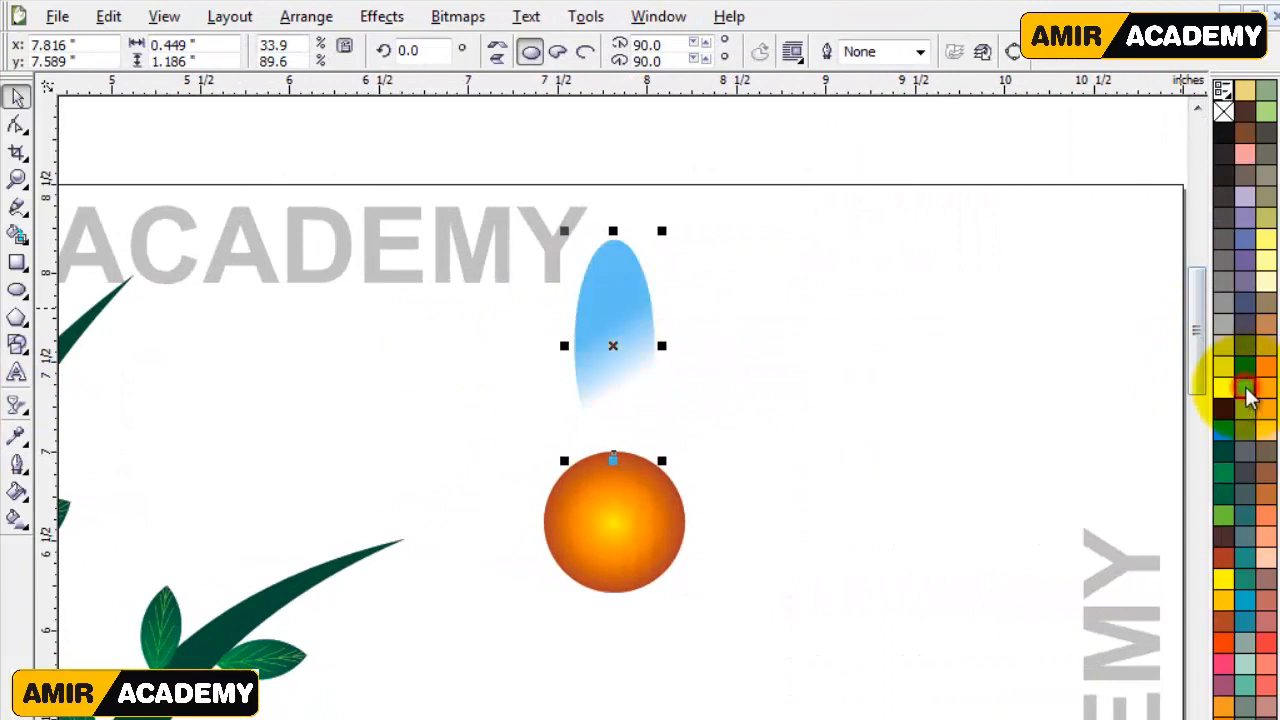
# Step: Lengthen the light blue petal upward to about 1.47 inches tall and spread its linear transparency over more of its height
pyautogui.moveTo(613, 231); pyautogui.dragTo(613, 181)
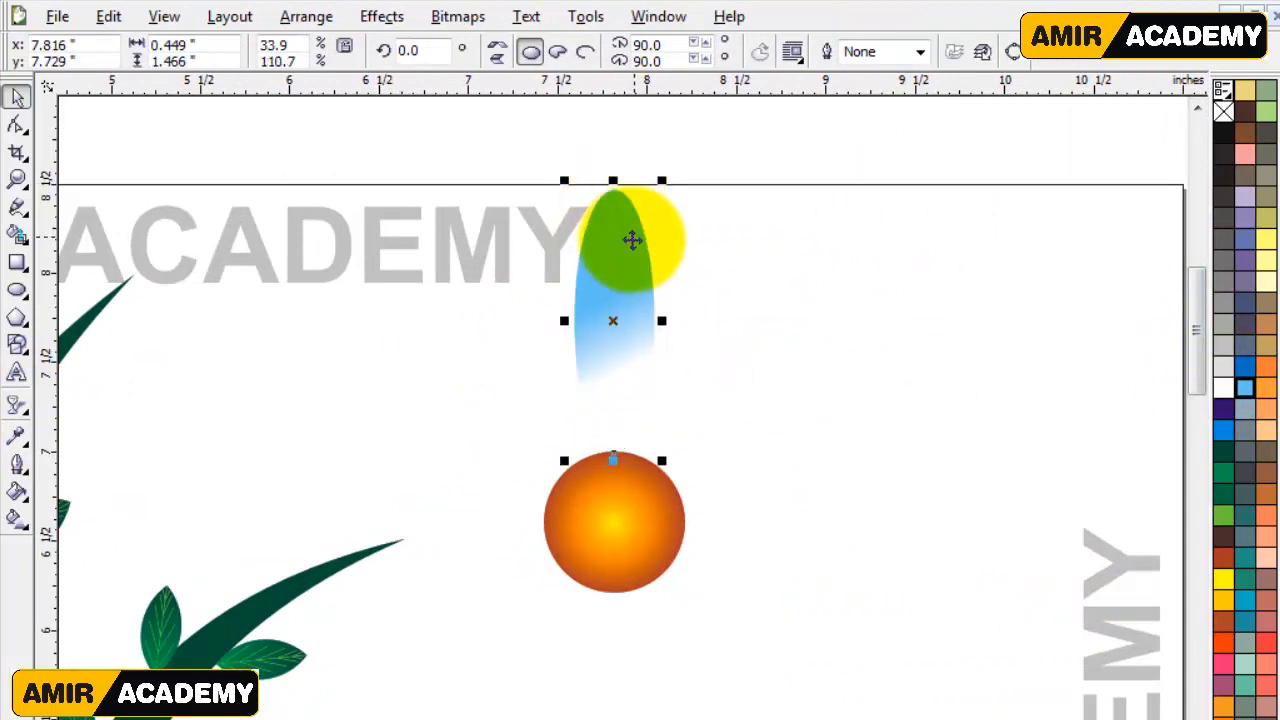
pyautogui.click(17, 402)
pyautogui.moveTo(627, 375); pyautogui.dragTo(639, 407)
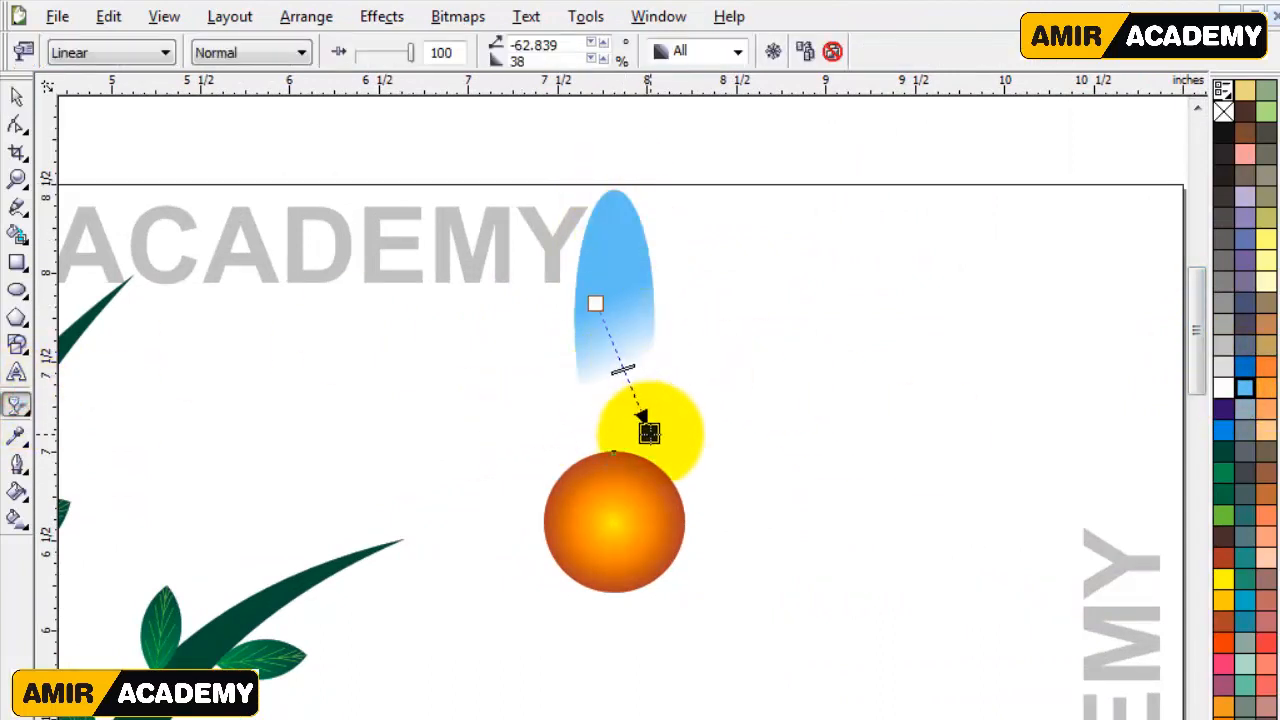
pyautogui.click(597, 303)
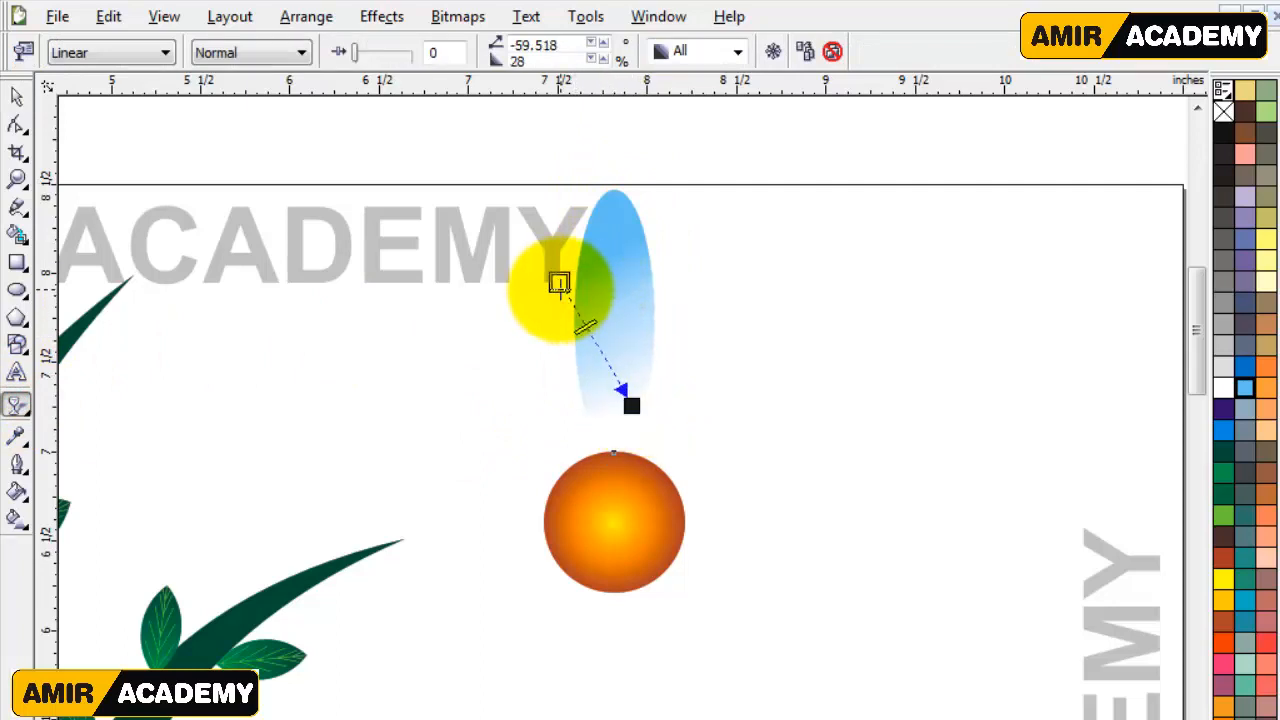
# Step: Rotate a copy of the light blue petal about 12° around the orange circle and repeat it until the petal ring is complete
pyautogui.click(17, 96)
pyautogui.click(600, 277)
pyautogui.moveTo(660, 180); pyautogui.dragTo(732, 205)
pyautogui.hotkey('ctrl', 'r')
pyautogui.hotkey('ctrl', 'r')
pyautogui.hotkey('ctrl', 'r')
pyautogui.hotkey('ctrl', 'r')
pyautogui.hotkey('ctrl', 'r')
pyautogui.hotkey('ctrl', 'r')
pyautogui.hotkey('ctrl', 'r')
pyautogui.hotkey('ctrl', 'r')
pyautogui.hotkey('ctrl', 'r')
pyautogui.hotkey('ctrl', 'r')
pyautogui.hotkey('ctrl', 'r')
pyautogui.hotkey('ctrl', 'r')
pyautogui.hotkey('ctrl', 'r')
pyautogui.hotkey('ctrl', 'r')
pyautogui.hotkey('ctrl', 'r')
pyautogui.hotkey('ctrl', 'r')
pyautogui.hotkey('ctrl', 'r')
pyautogui.hotkey('ctrl', 'r')
pyautogui.hotkey('ctrl', 'r')
pyautogui.hotkey('ctrl', 'r')
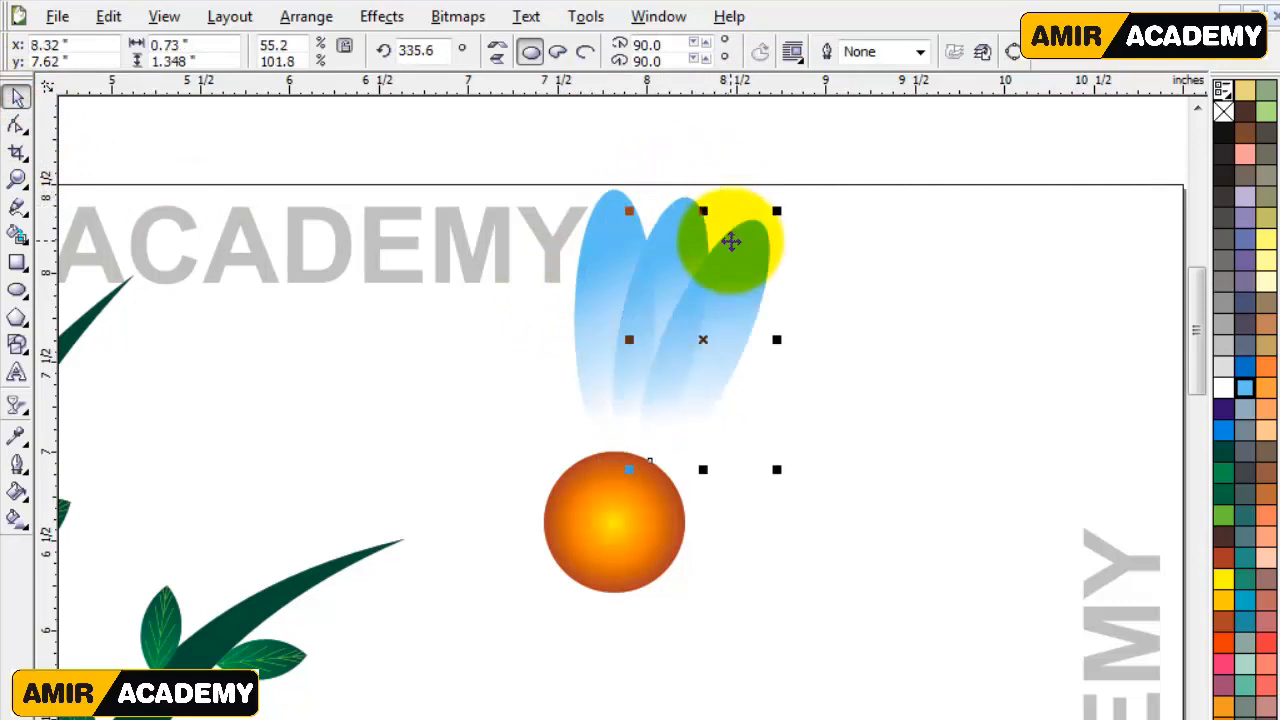
pyautogui.hotkey('ctrl', 'r')
pyautogui.hotkey('ctrl', 'r')
pyautogui.hotkey('ctrl', 'r')
pyautogui.hotkey('ctrl', 'r')
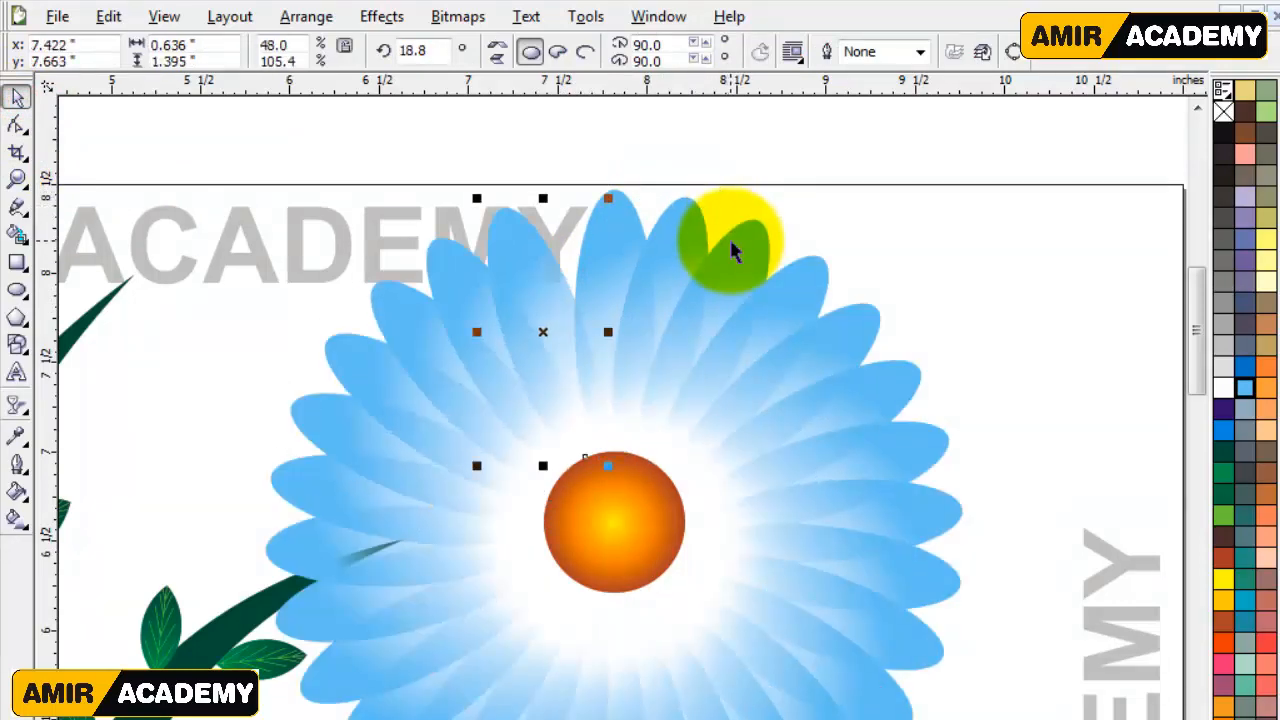
# Step: Rotate the last petal slightly to even out the spacing beside the topmost petal
pyautogui.moveTo(1203, 334); pyautogui.dragTo(1205, 360)
pyautogui.click(840, 284)
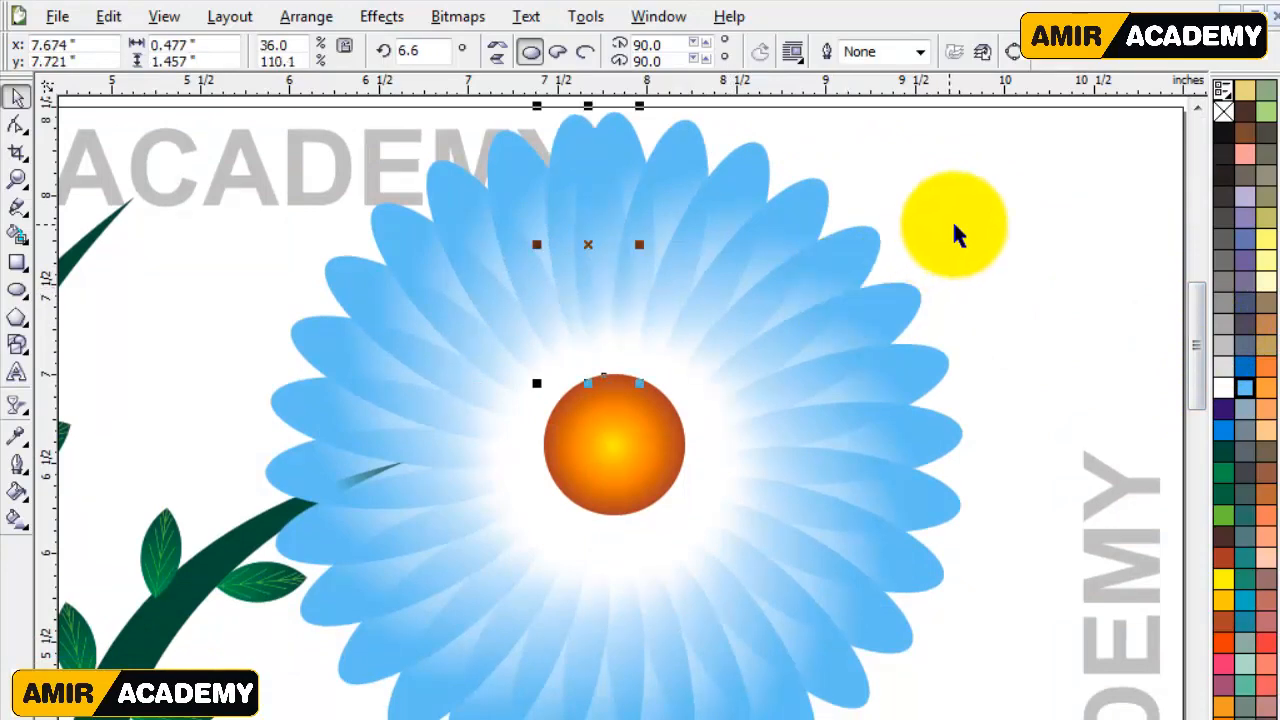
pyautogui.click(548, 122)
pyautogui.moveTo(523, 114); pyautogui.dragTo(523, 114)
pyautogui.click(1087, 335)
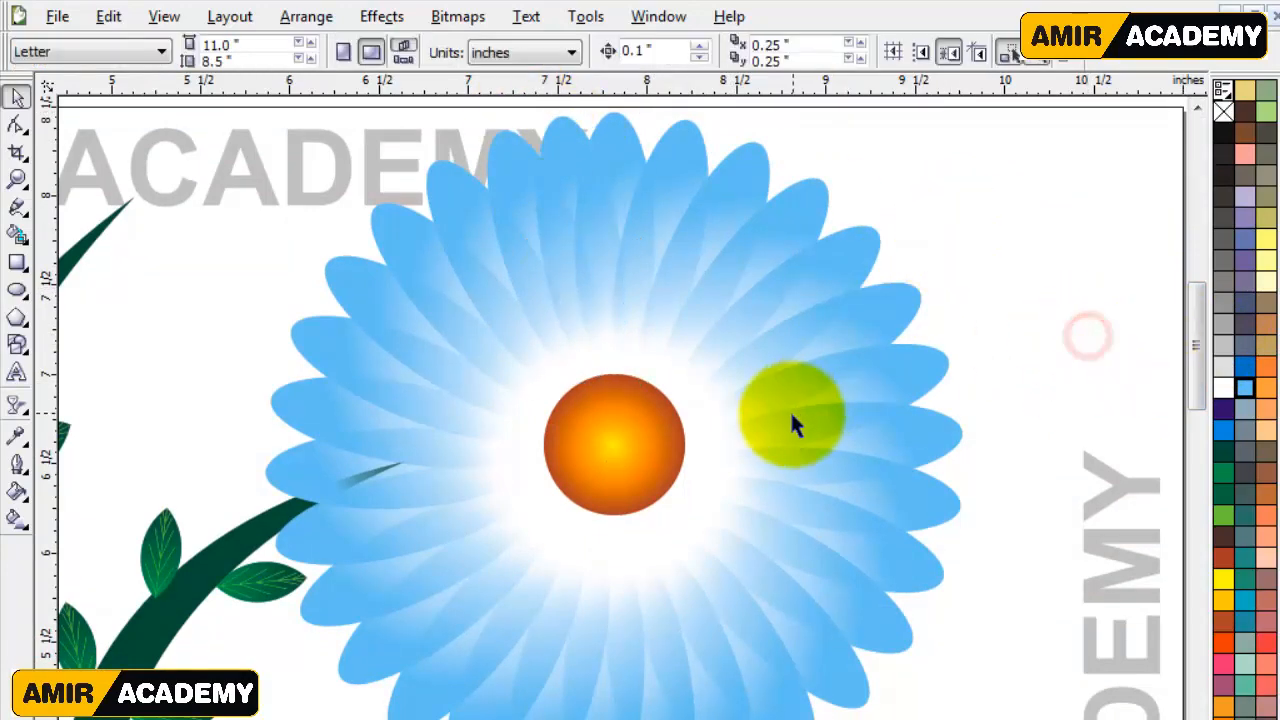
# Step: Move the orange circle out of the flower to beside the page and enlarge it to about 1 inch across
pyautogui.scroll(-1, 791, 414)
pyautogui.press('x')
pyautogui.press('space')
pyautogui.press('space')
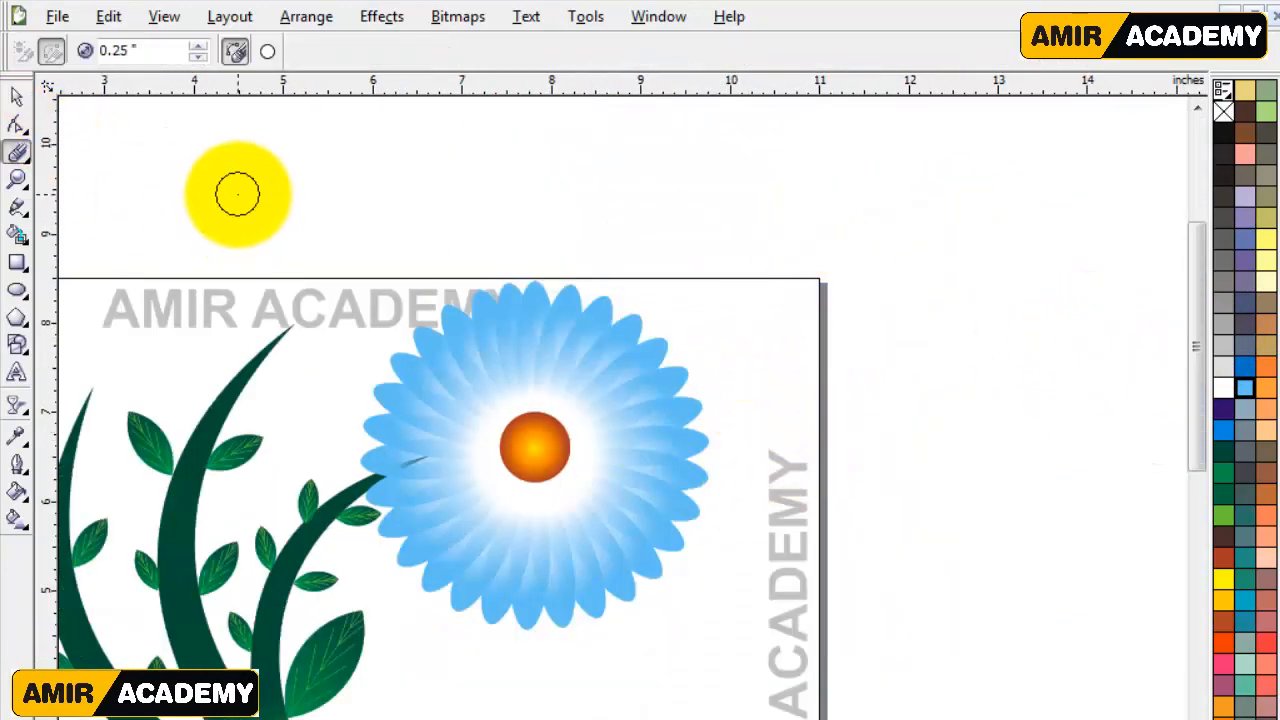
pyautogui.press('z')
pyautogui.moveTo(243, 197); pyautogui.dragTo(826, 712)
pyautogui.scroll(-1, 1180, 405)
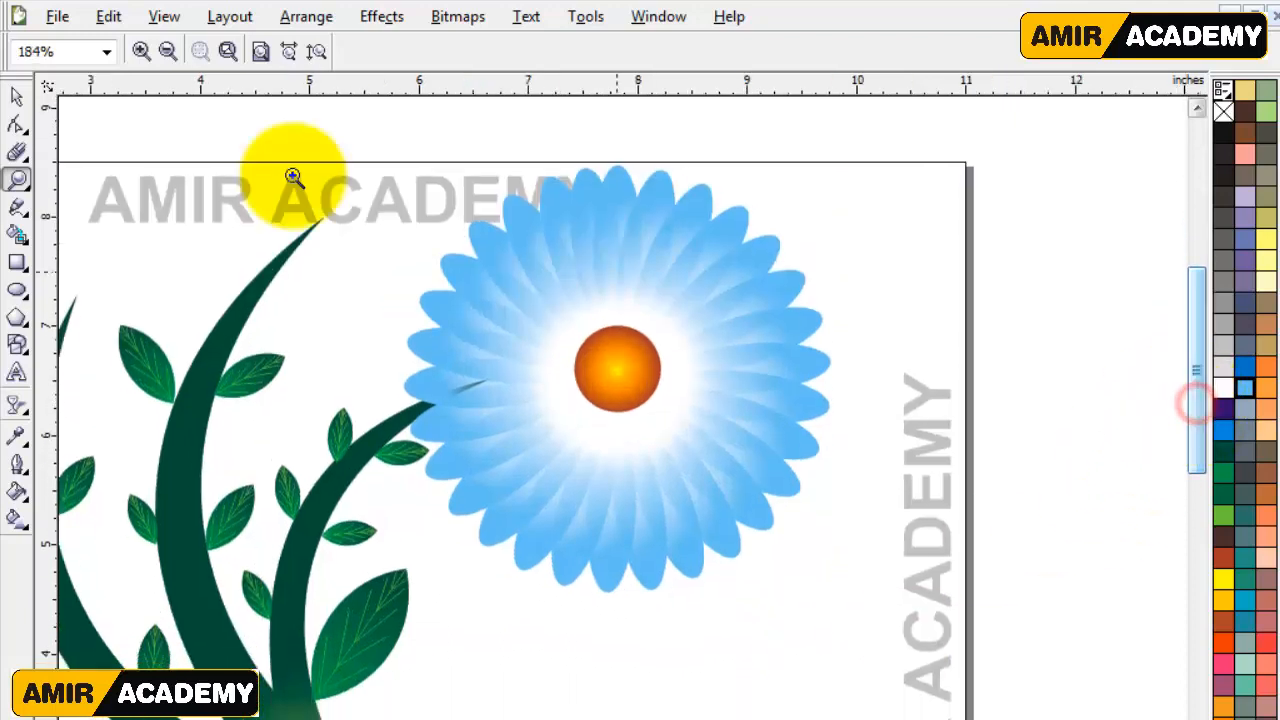
pyautogui.press('space')
pyautogui.moveTo(612, 372); pyautogui.dragTo(1032, 357)
pyautogui.click(877, 269)
pyautogui.click(631, 366)
# Step: Select all the light blue petals and combine them into one group
pyautogui.moveTo(905, 122); pyautogui.dragTo(378, 660)
pyautogui.click(423, 507)
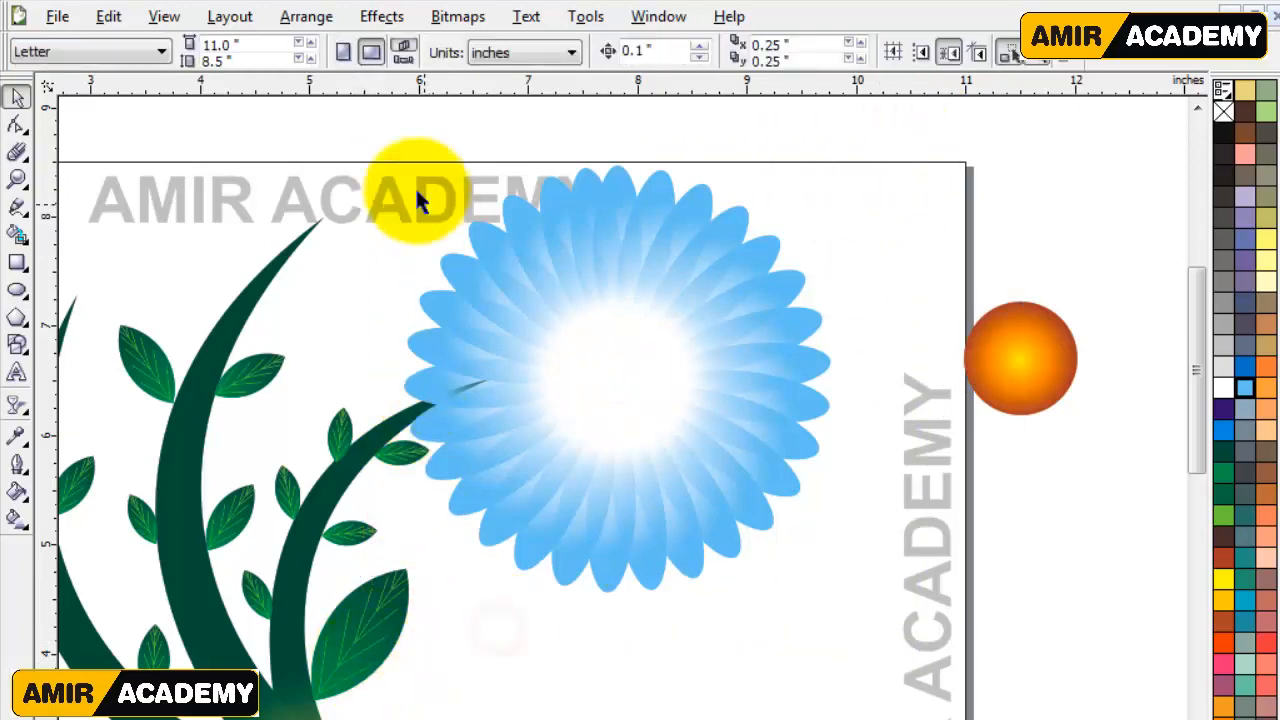
pyautogui.moveTo(384, 135); pyautogui.dragTo(540, 538)
pyautogui.moveTo(879, 632); pyautogui.dragTo(885, 640)
pyautogui.click(689, 434)
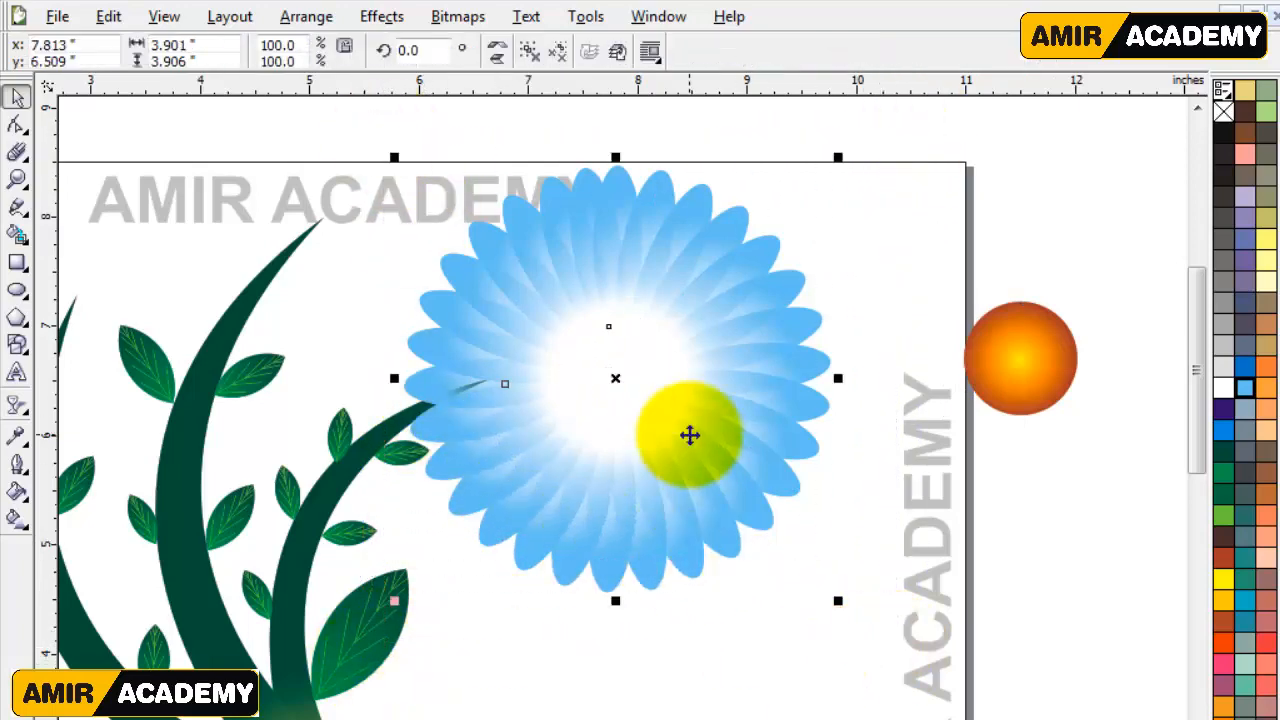
# Step: Centre the orange circle horizontally and vertically on the petal group
pyautogui.moveTo(689, 434); pyautogui.dragTo(806, 443)
pyautogui.press('Tab')
pyautogui.press('c')
pyautogui.press('e')
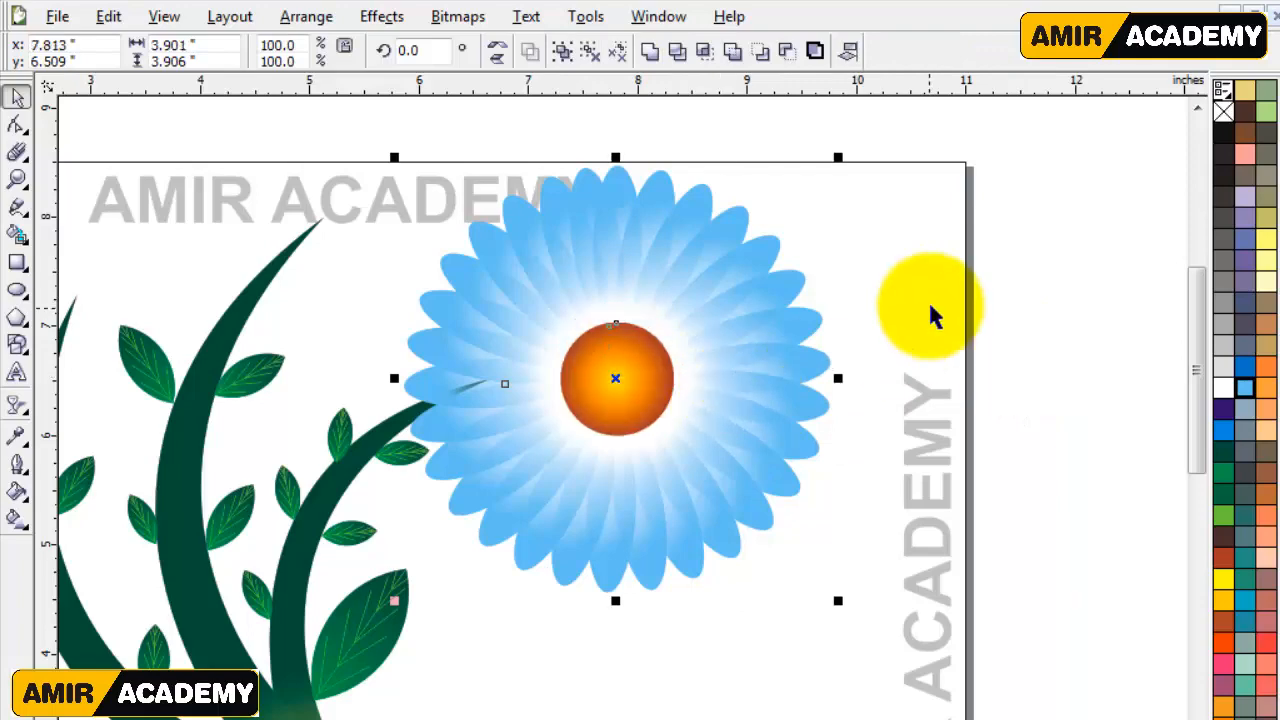
pyautogui.click(931, 306)
# Step: Group the orange circle with the petals, shrink the flower to about 0.99 inches, and place it on the middle blade's tip
pyautogui.click(626, 380)
pyautogui.keyDown('shift'); pyautogui.click(744, 314); pyautogui.keyUp('shift')
pyautogui.hotkey('ctrl', 'g')
pyautogui.moveTo(838, 601); pyautogui.dragTo(679, 511)
pyautogui.moveTo(616, 380); pyautogui.dragTo(442, 337)
pyautogui.scroll(-1, 317, 461)
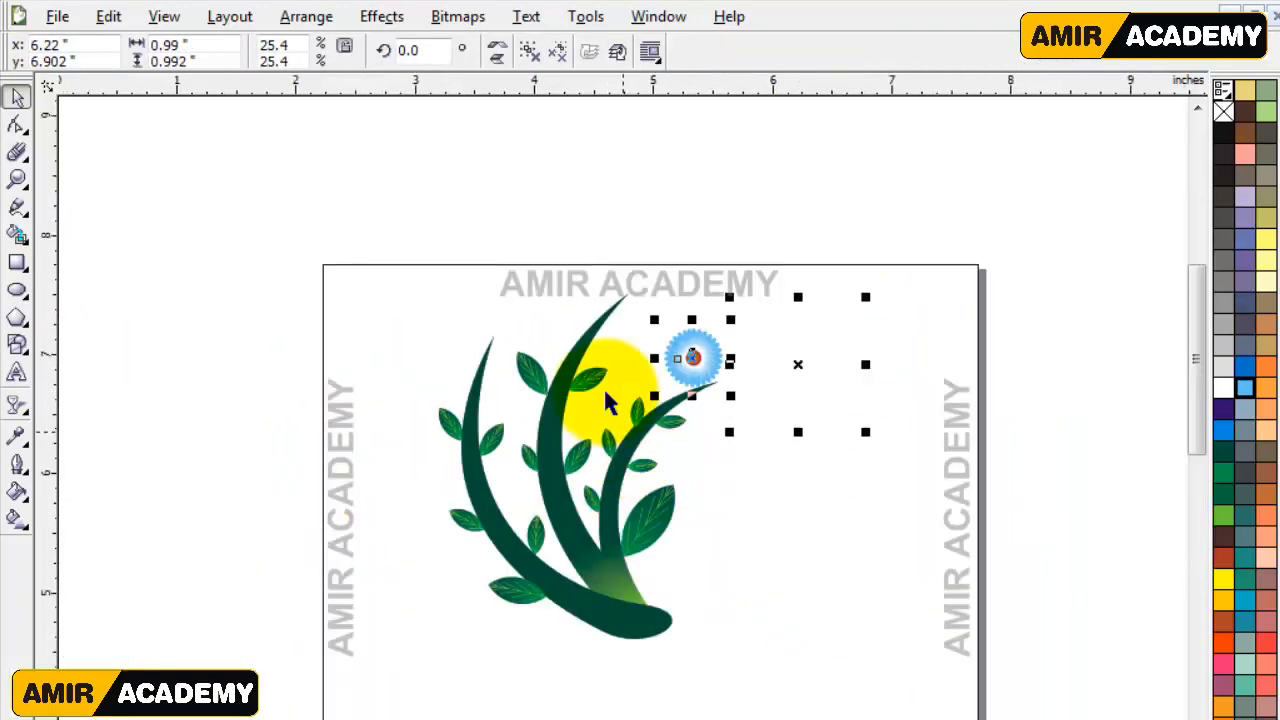
pyautogui.scroll(1, 603, 387)
pyautogui.moveTo(804, 364); pyautogui.dragTo(666, 239)
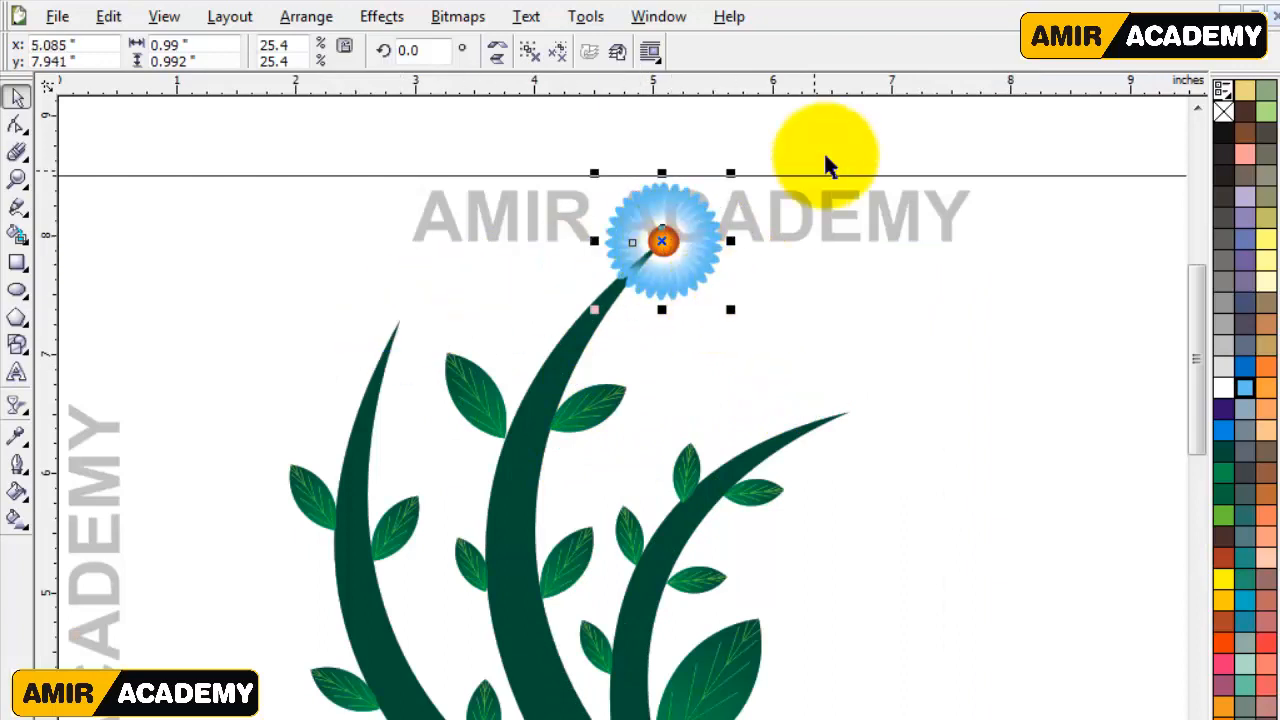
# Step: Remove the grey AMIR ACADEMY watermark text from the page
pyautogui.click(827, 152)
pyautogui.rightClick(801, 234)
pyautogui.click(857, 139)
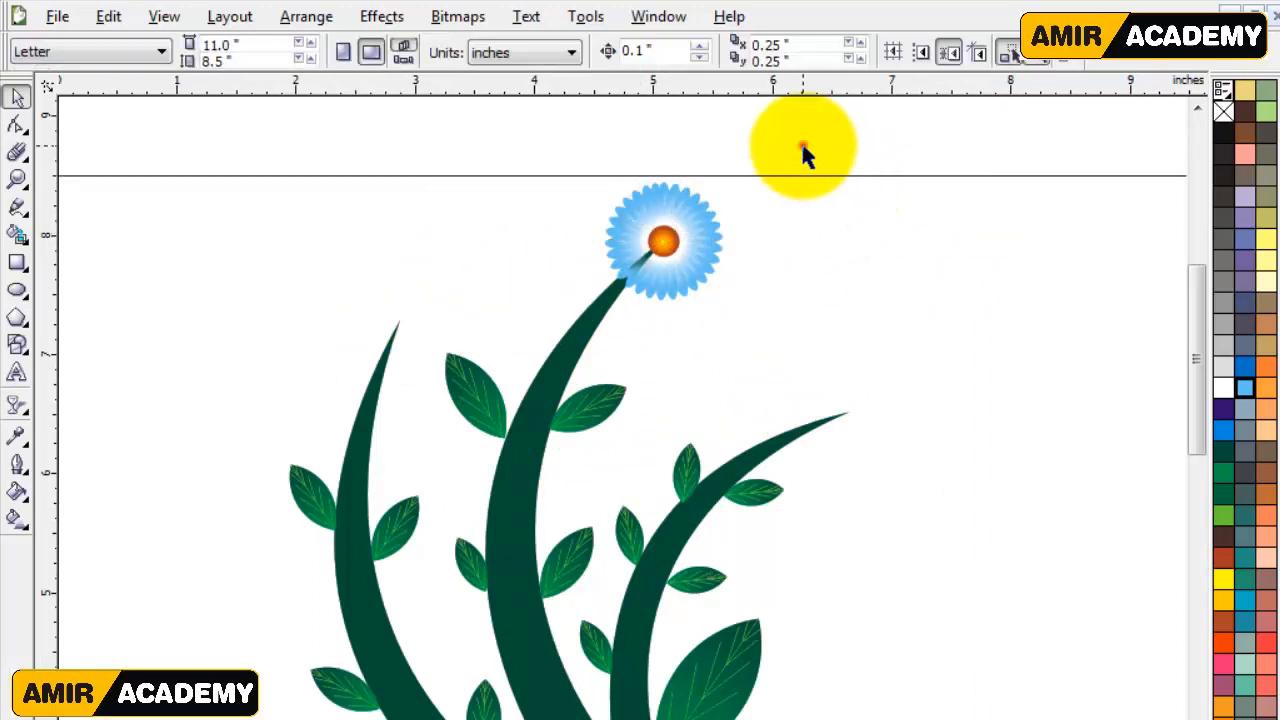
# Step: Enlarge the flower to about 1.8 inches and position it so the middle blade's tip ends at the orange centre
pyautogui.scroll(1, 760, 195)
pyautogui.click(568, 425)
pyautogui.moveTo(694, 287); pyautogui.dragTo(791, 189)
pyautogui.moveTo(649, 391); pyautogui.dragTo(541, 457)
pyautogui.click(792, 224)
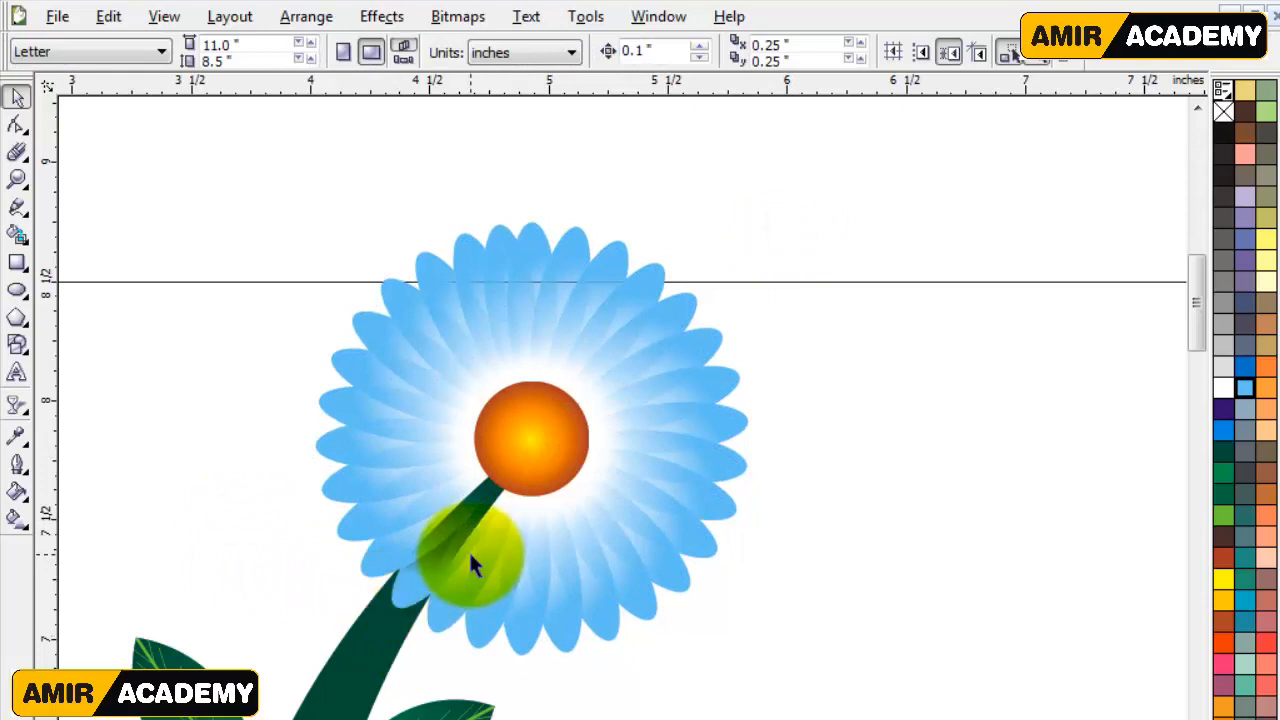
# Step: Draw a short straight line across the middle blade where it meets the petals and adjust its end and position to span the blade
pyautogui.click(18, 210)
pyautogui.click(350, 563)
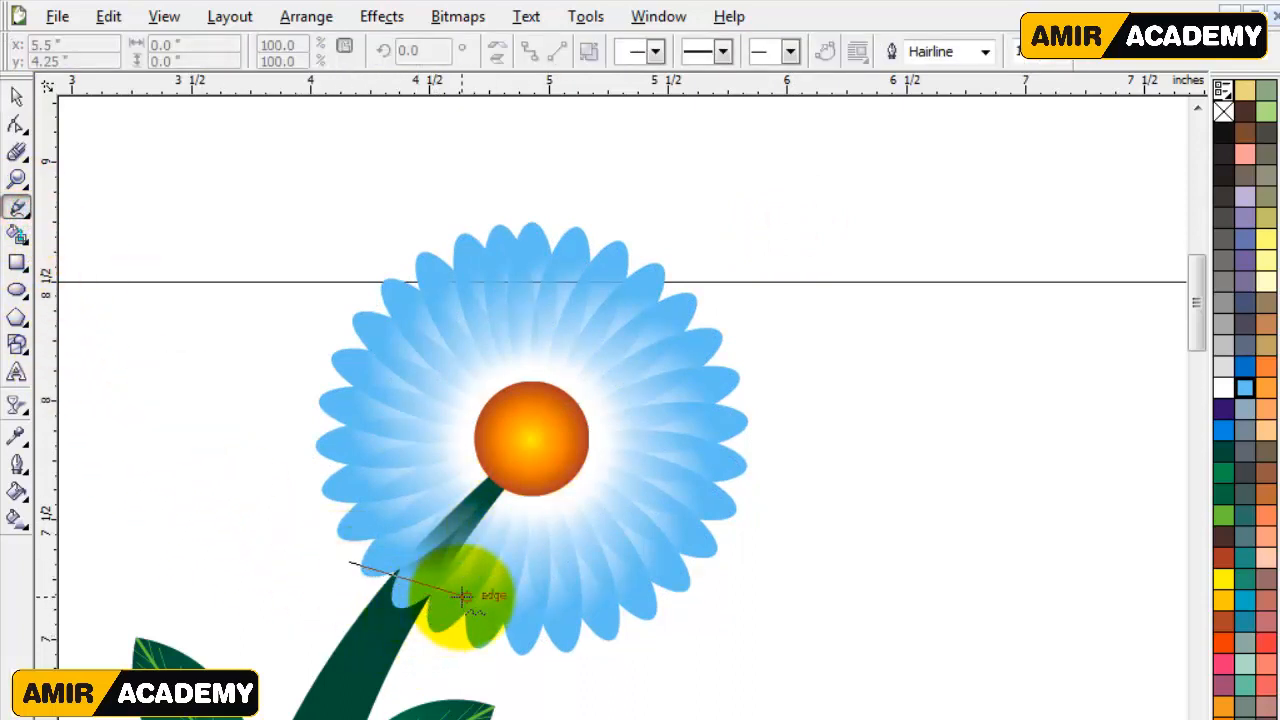
pyautogui.click(450, 577)
pyautogui.click(17, 124)
pyautogui.scroll(4, 494, 558)
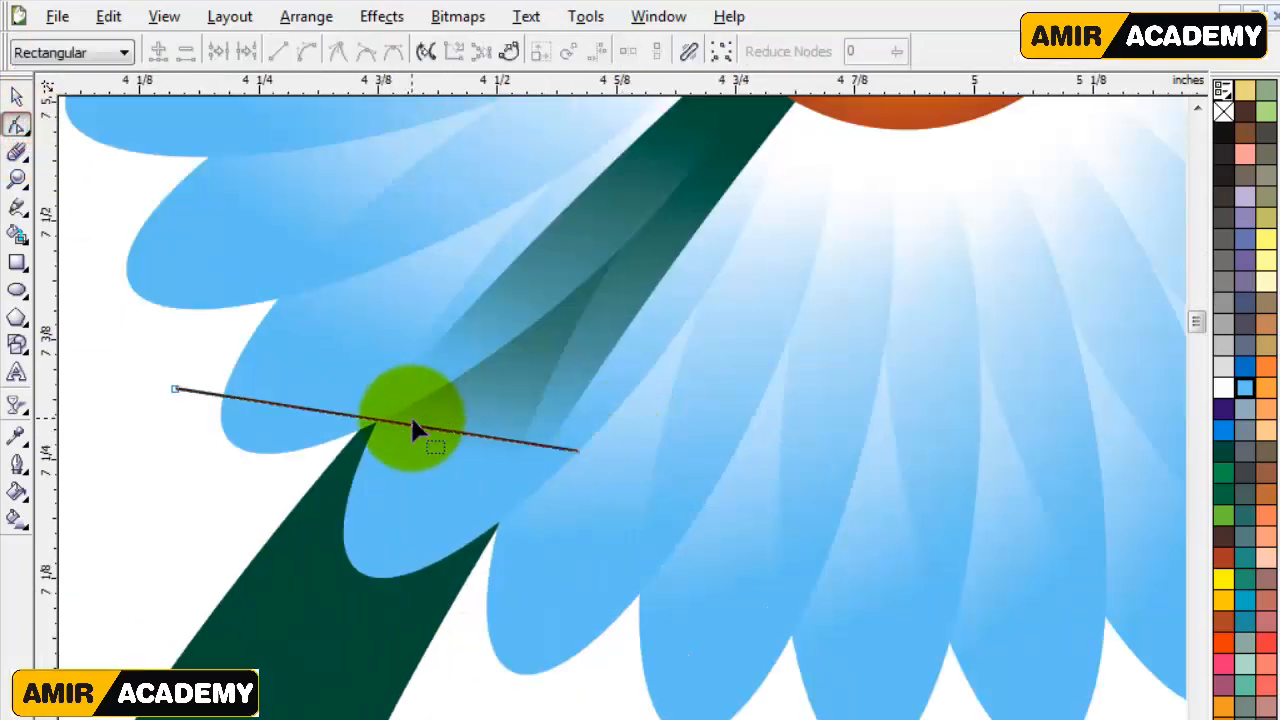
pyautogui.click(176, 389)
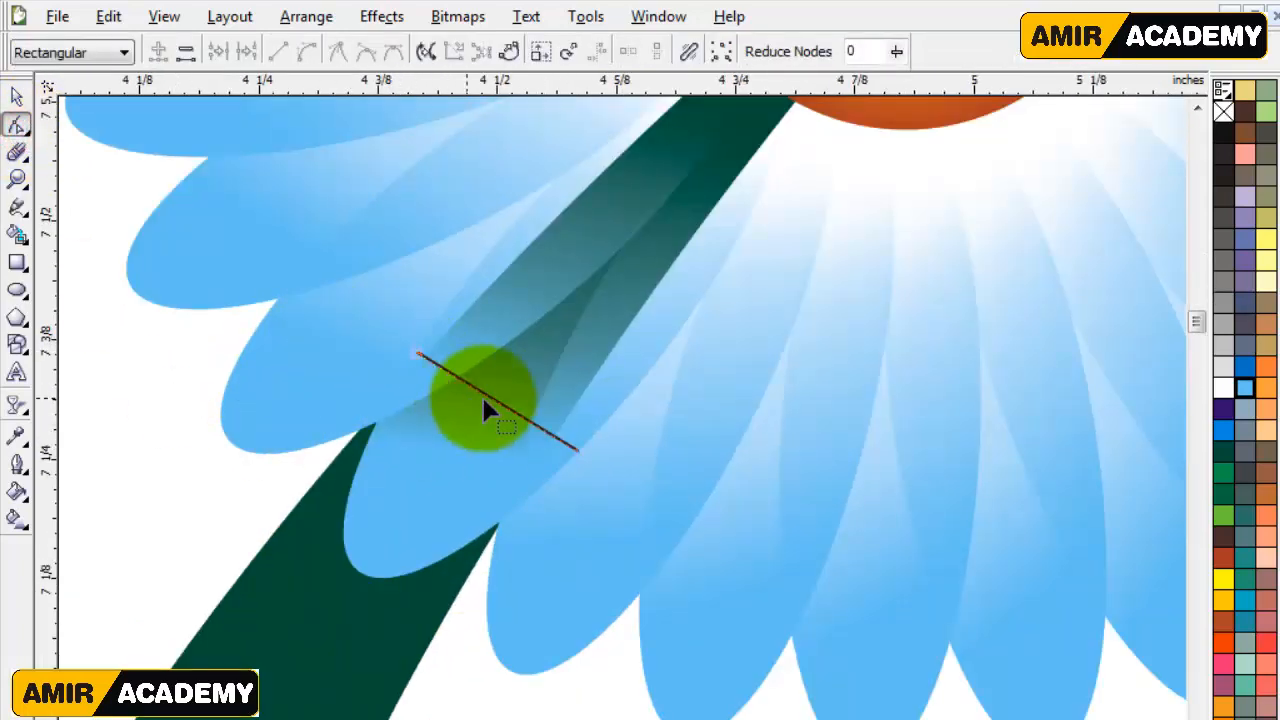
pyautogui.moveTo(490, 398); pyautogui.dragTo(444, 431)
pyautogui.scroll(-1, 658, 458)
pyautogui.click(17, 97)
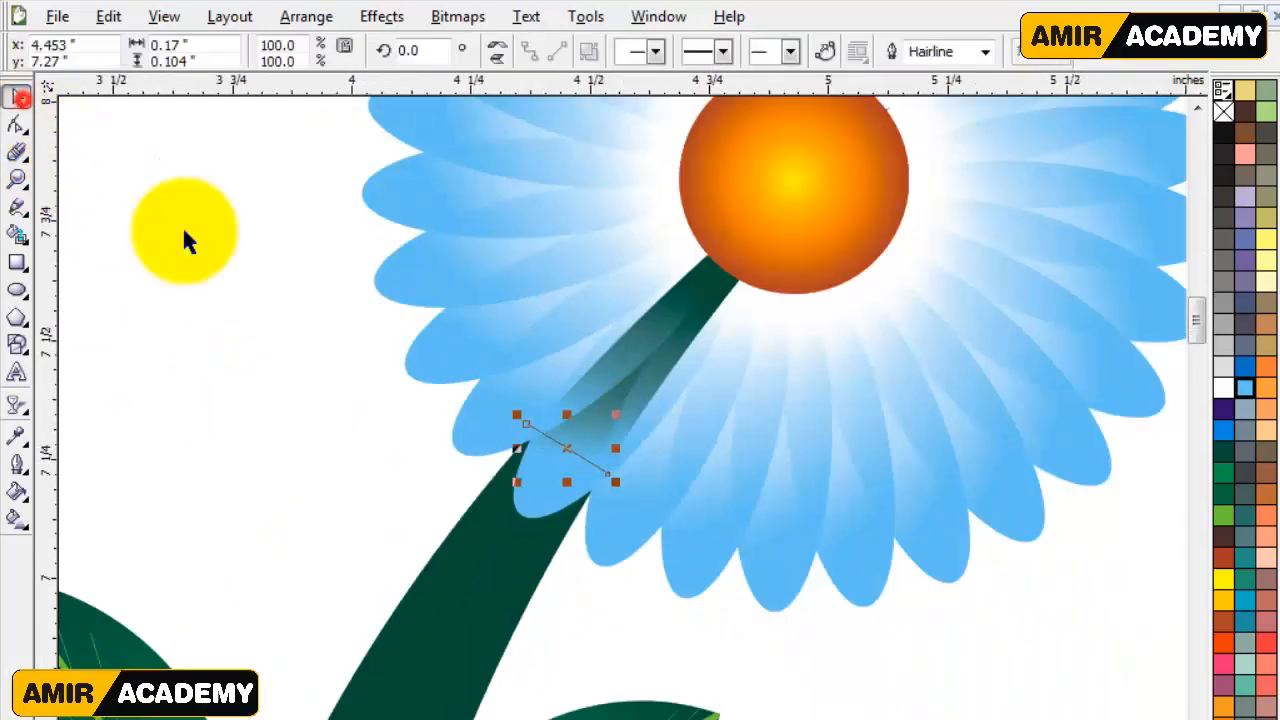
# Step: Move the flower aside and smart-fill the middle blade's tip above the dividing line with light blue
pyautogui.scroll(-1, 513, 485)
pyautogui.moveTo(658, 333); pyautogui.dragTo(971, 334)
pyautogui.click(474, 386)
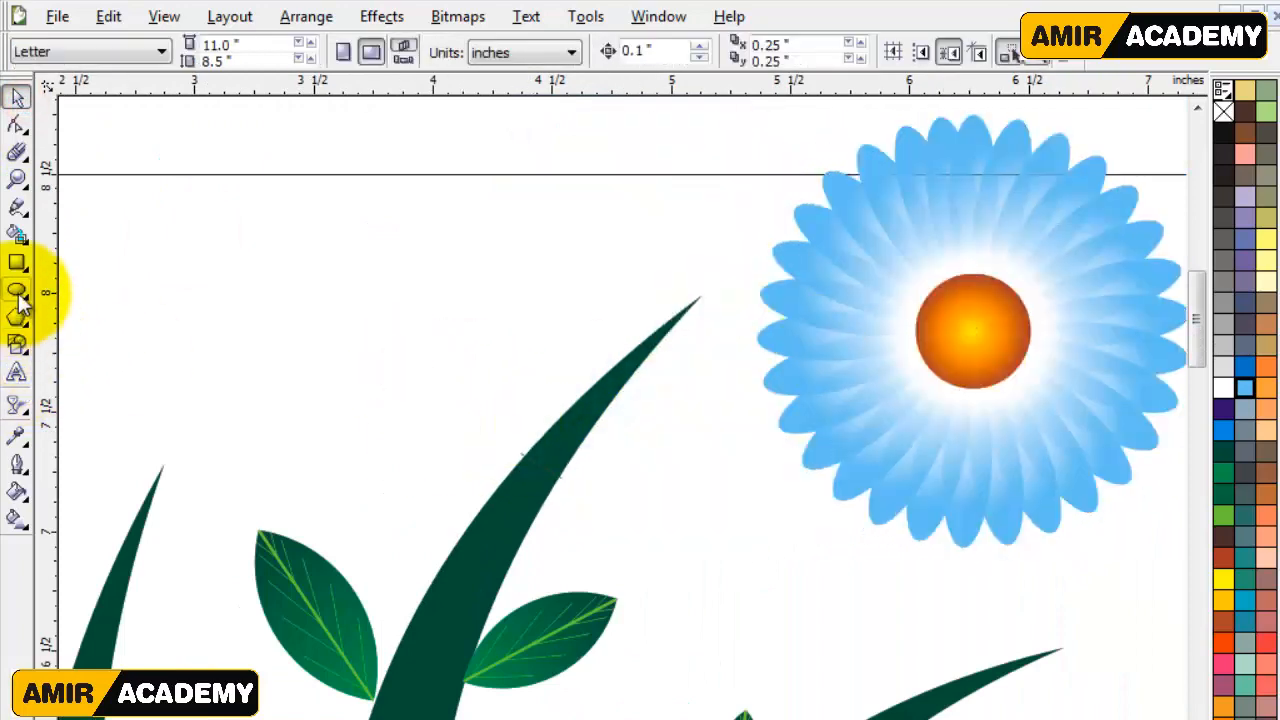
pyautogui.click(17, 234)
pyautogui.click(583, 428)
pyautogui.click(19, 101)
pyautogui.click(164, 293)
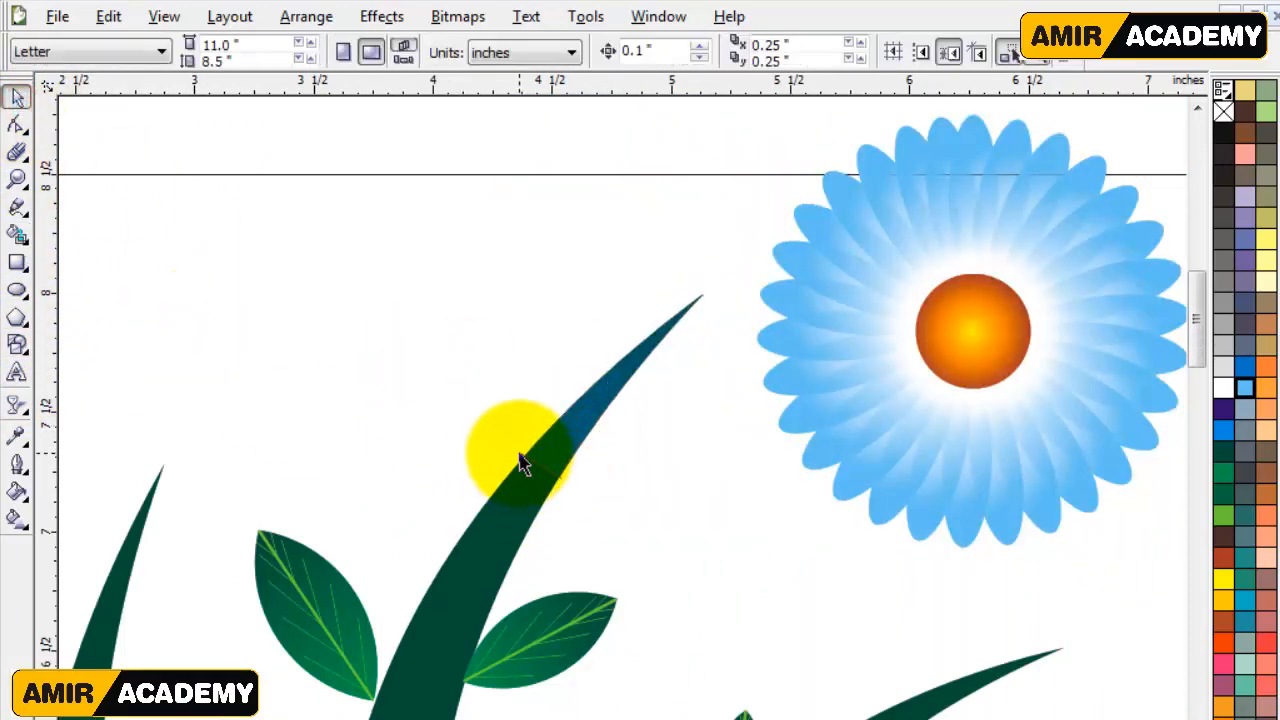
# Step: Delete the dividing line and remove the outline from the light blue tip piece
pyautogui.moveTo(524, 456); pyautogui.dragTo(408, 362)
pyautogui.click(563, 429)
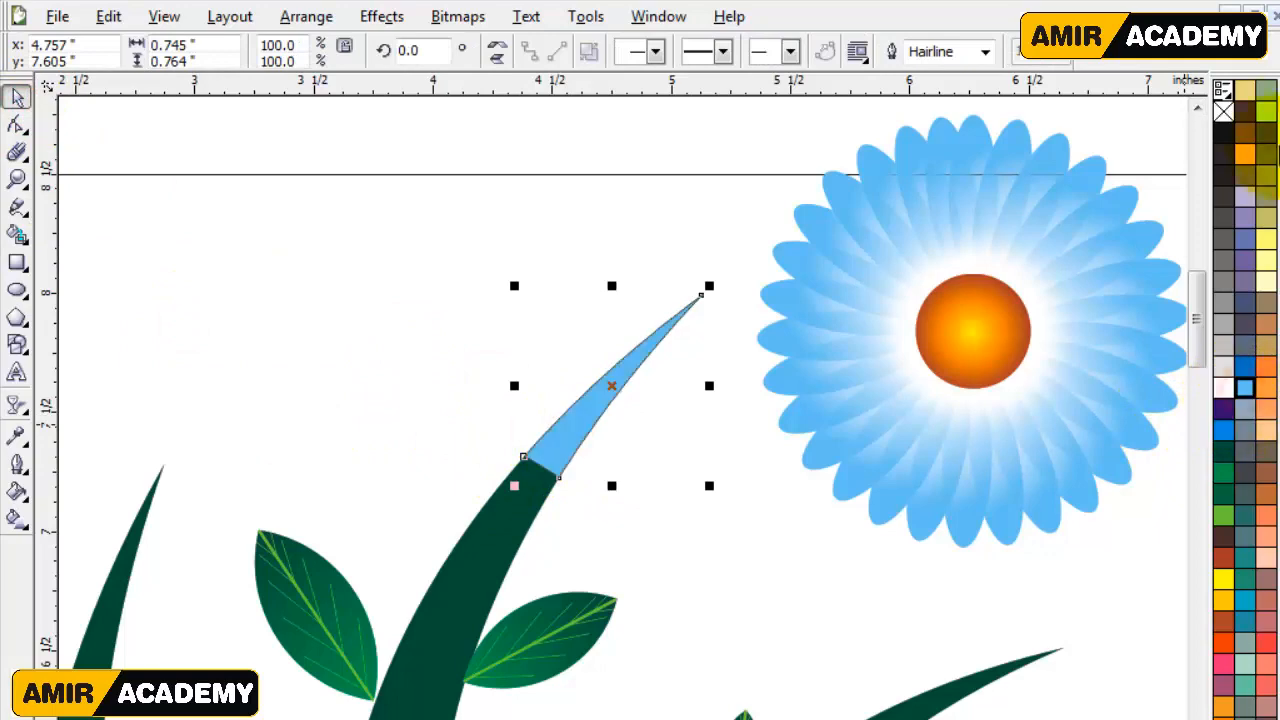
pyautogui.rightClick(1223, 111)
pyautogui.click(423, 329)
# Step: Place a copy of the light blue tip piece beside the right blade and move the flower back over the middle blade's tip
pyautogui.moveTo(566, 434); pyautogui.dragTo(656, 696)
pyautogui.rightClick(656, 696)
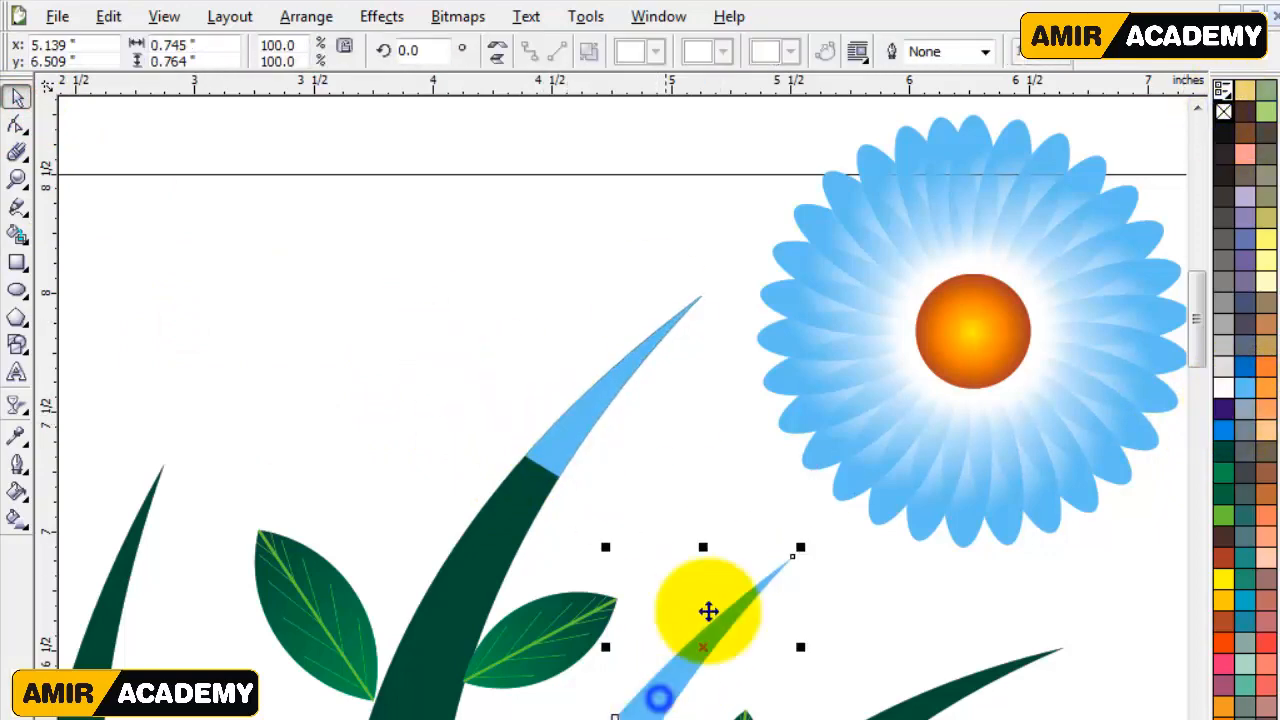
pyautogui.click(1015, 350)
pyautogui.moveTo(1015, 350); pyautogui.dragTo(708, 346)
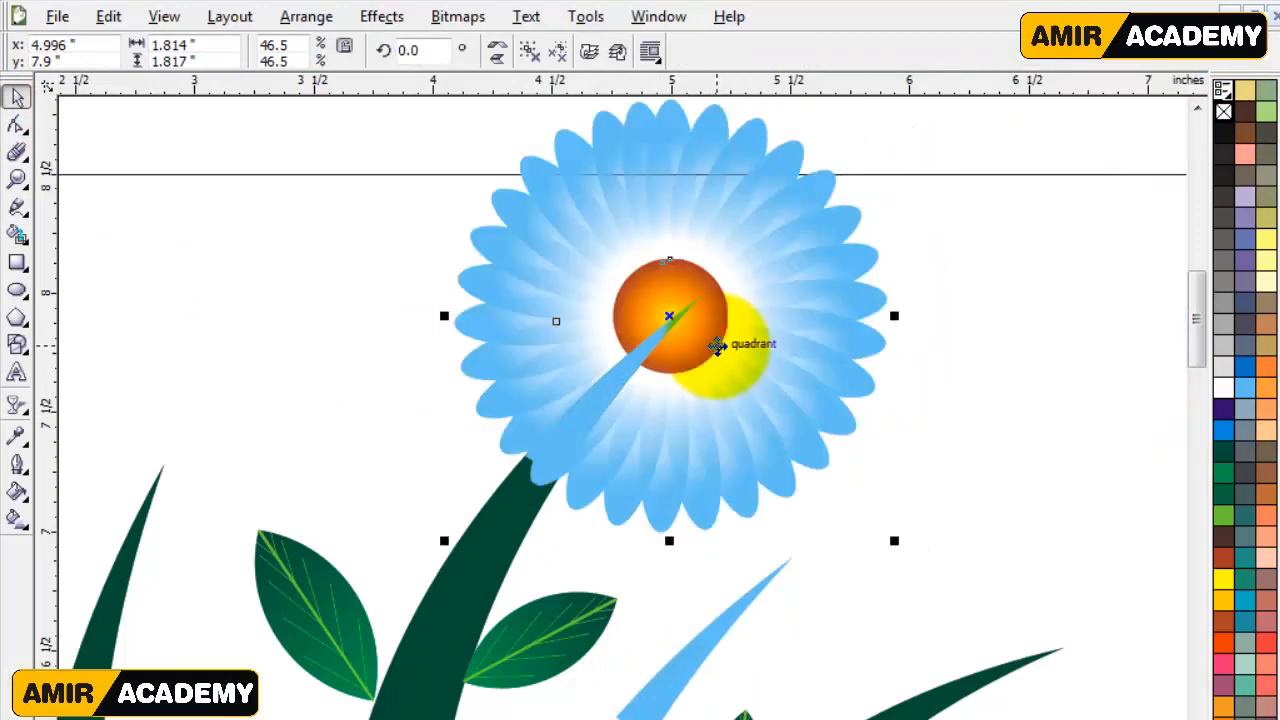
pyautogui.click(957, 506)
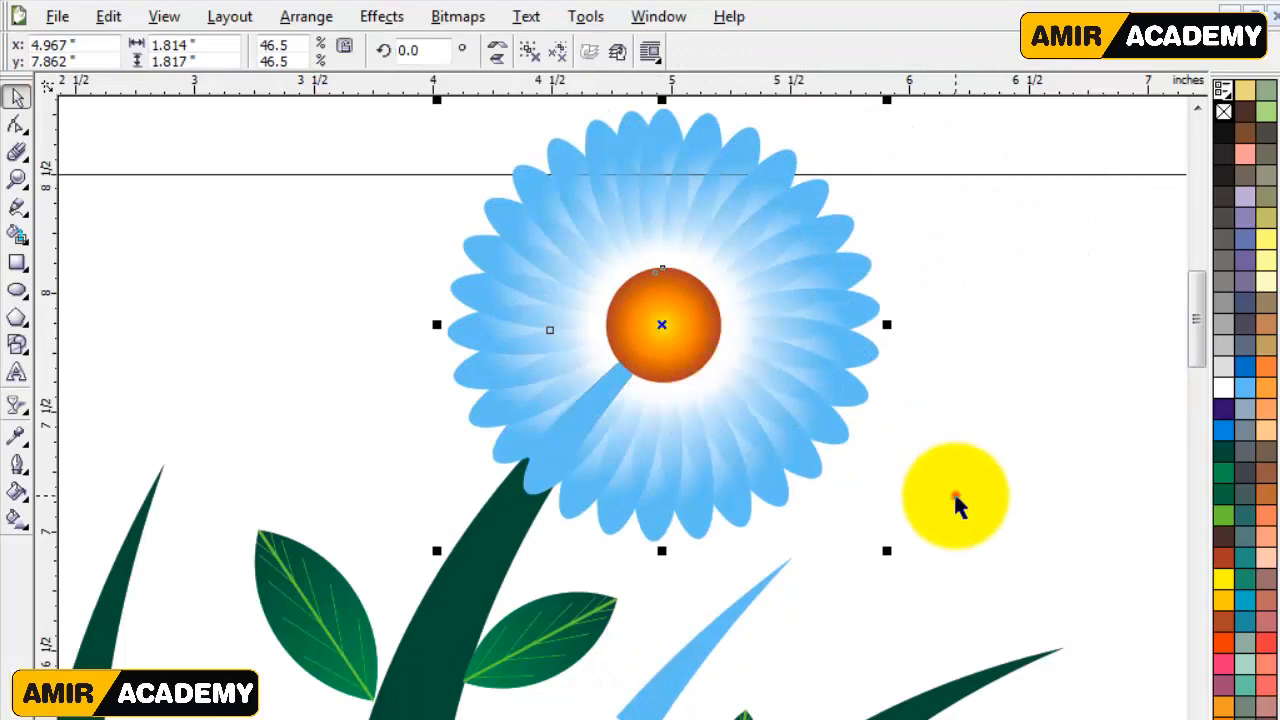
pyautogui.moveTo(697, 358); pyautogui.dragTo(678, 351)
pyautogui.moveTo(628, 595); pyautogui.dragTo(814, 600)
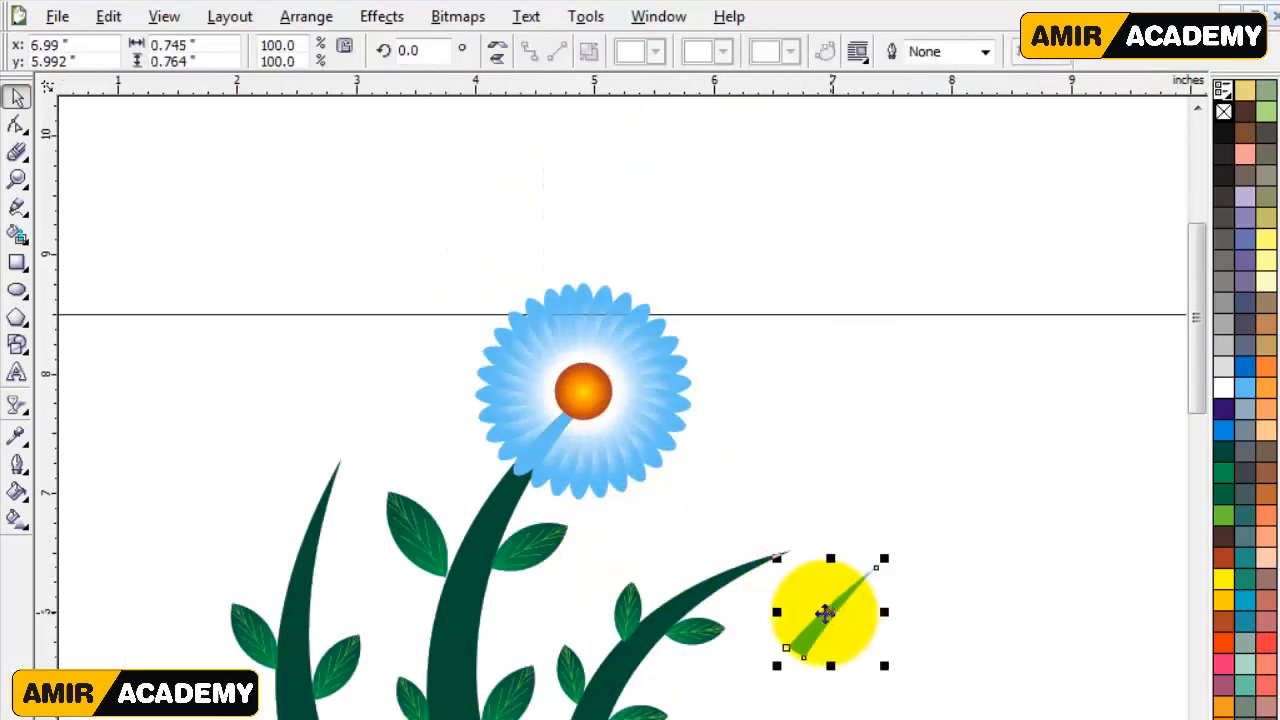
# Step: Delete the spare blue tip piece, then enlarge the flower to about 2.14 inches and shift it slightly up along the blade
pyautogui.click(677, 491)
pyautogui.click(658, 385)
pyautogui.moveTo(705, 295); pyautogui.dragTo(723, 257)
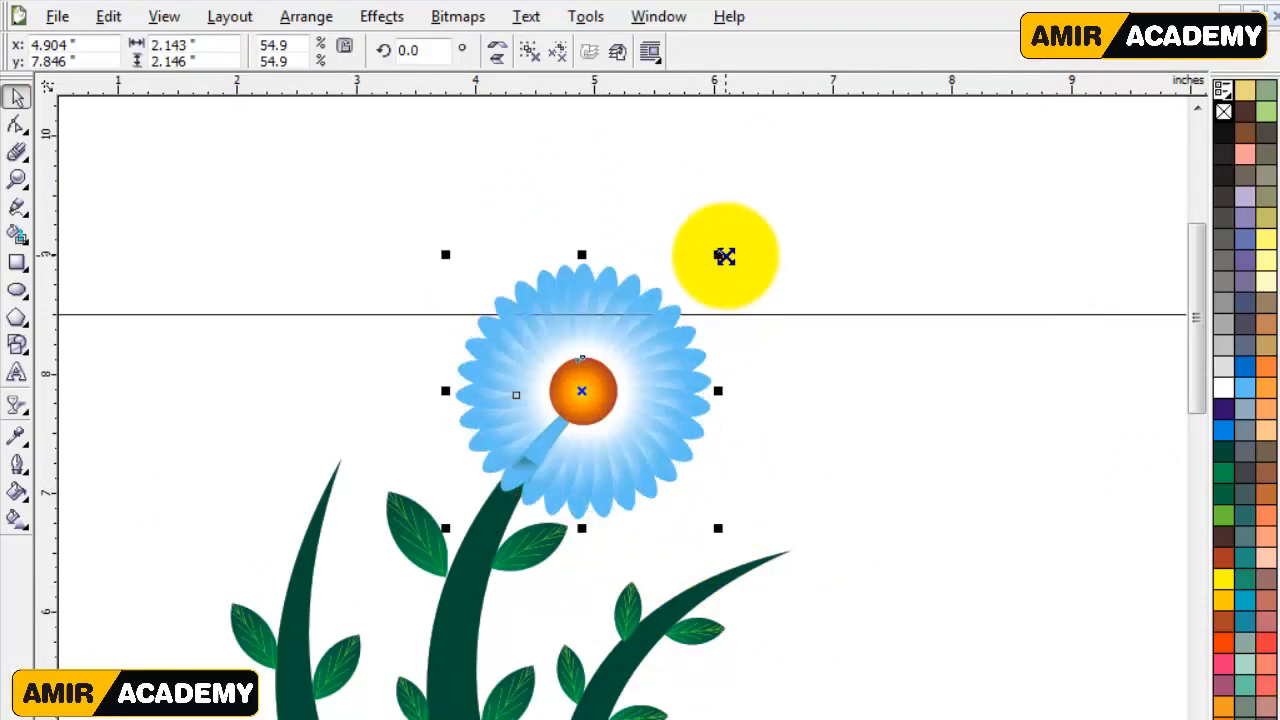
pyautogui.moveTo(626, 391); pyautogui.dragTo(638, 372)
# Step: Group the whole plant with its flower and move it off the page to the left
pyautogui.click(777, 418)
pyautogui.scroll(-1, 709, 628)
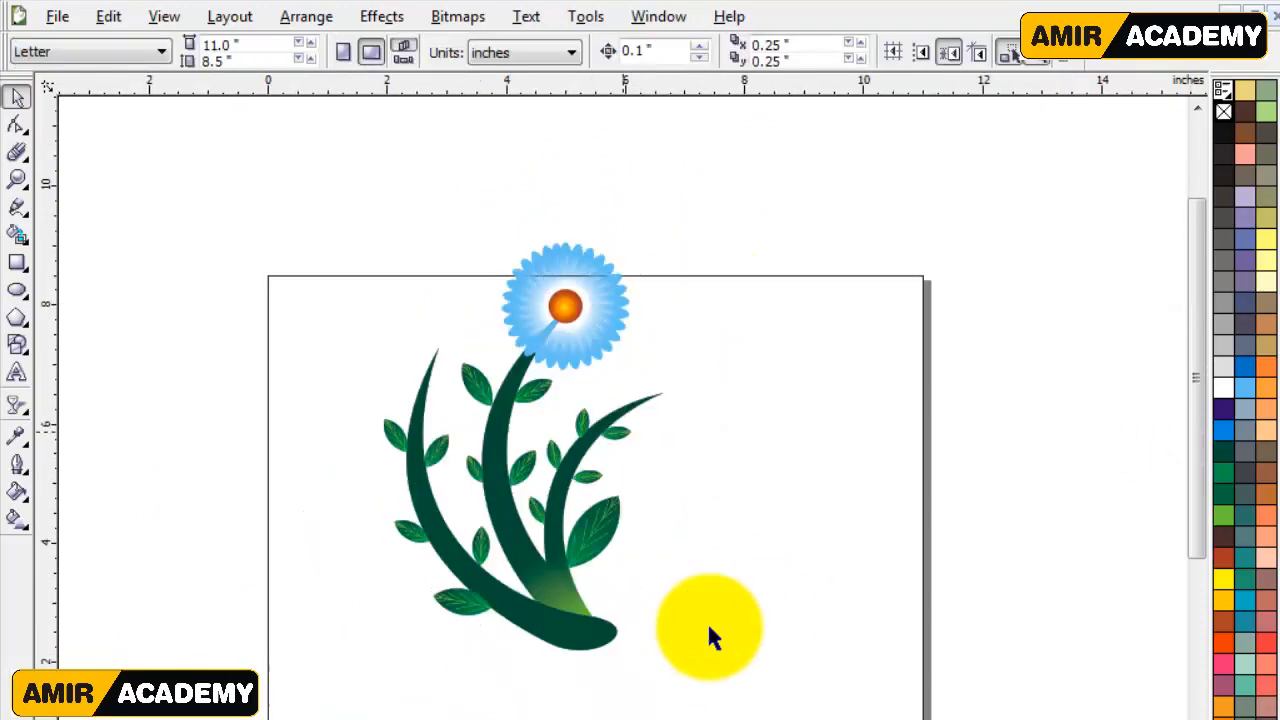
pyautogui.scroll(-1, 1199, 305)
pyautogui.moveTo(384, 643); pyautogui.dragTo(380, 648)
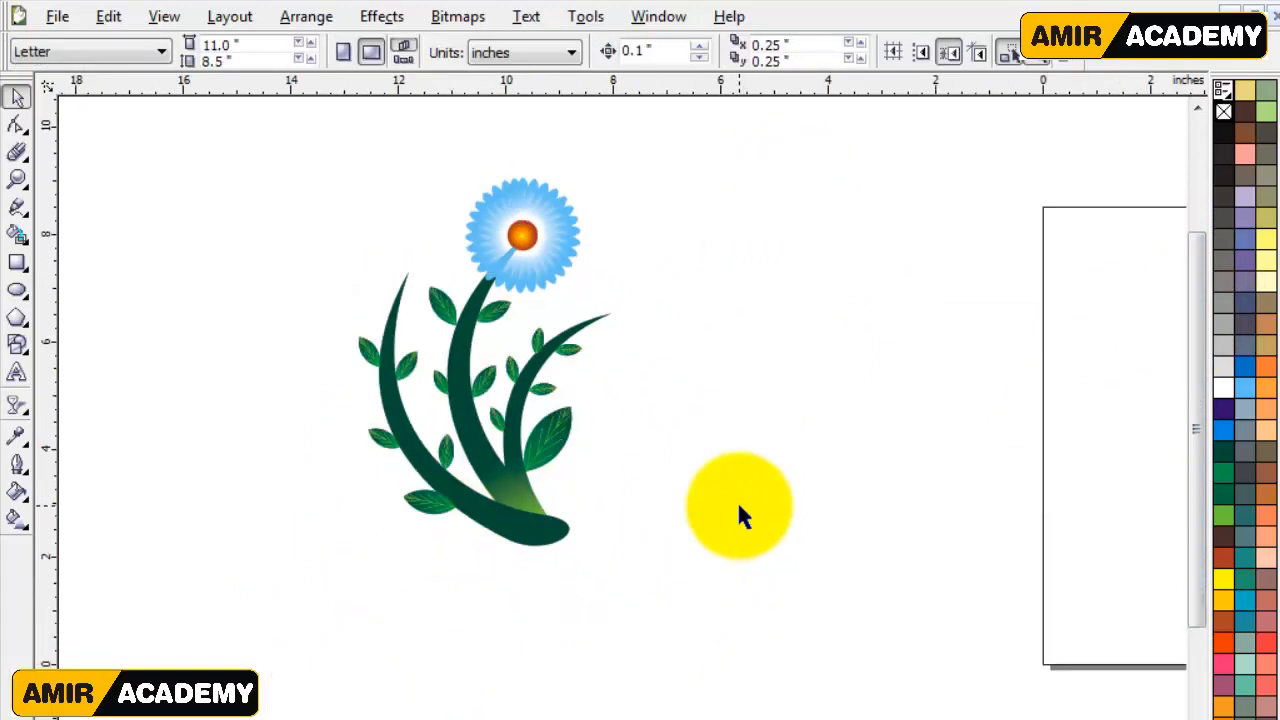
pyautogui.click(737, 508)
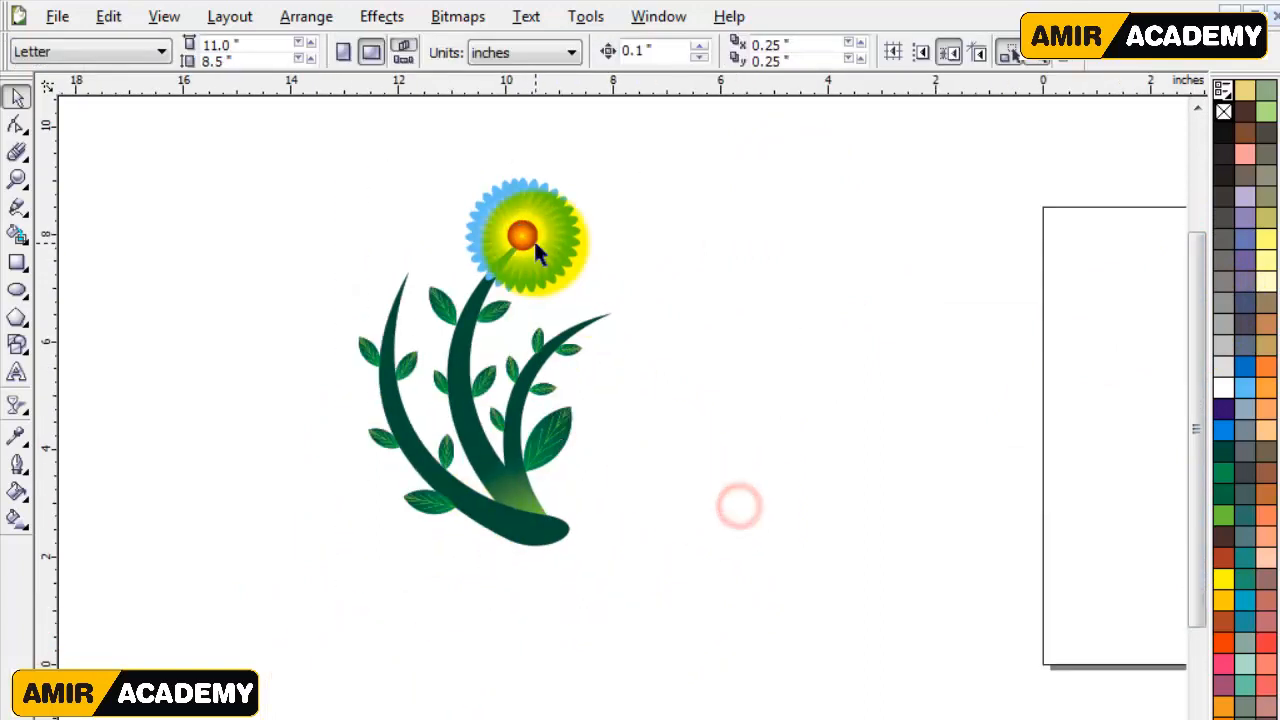
# Step: Select the plant group and ungroup it into separate objects
pyautogui.click(530, 242)
pyautogui.scroll(-1, 1195, 370)
pyautogui.click(667, 366)
pyautogui.click(523, 234)
pyautogui.click(528, 52)
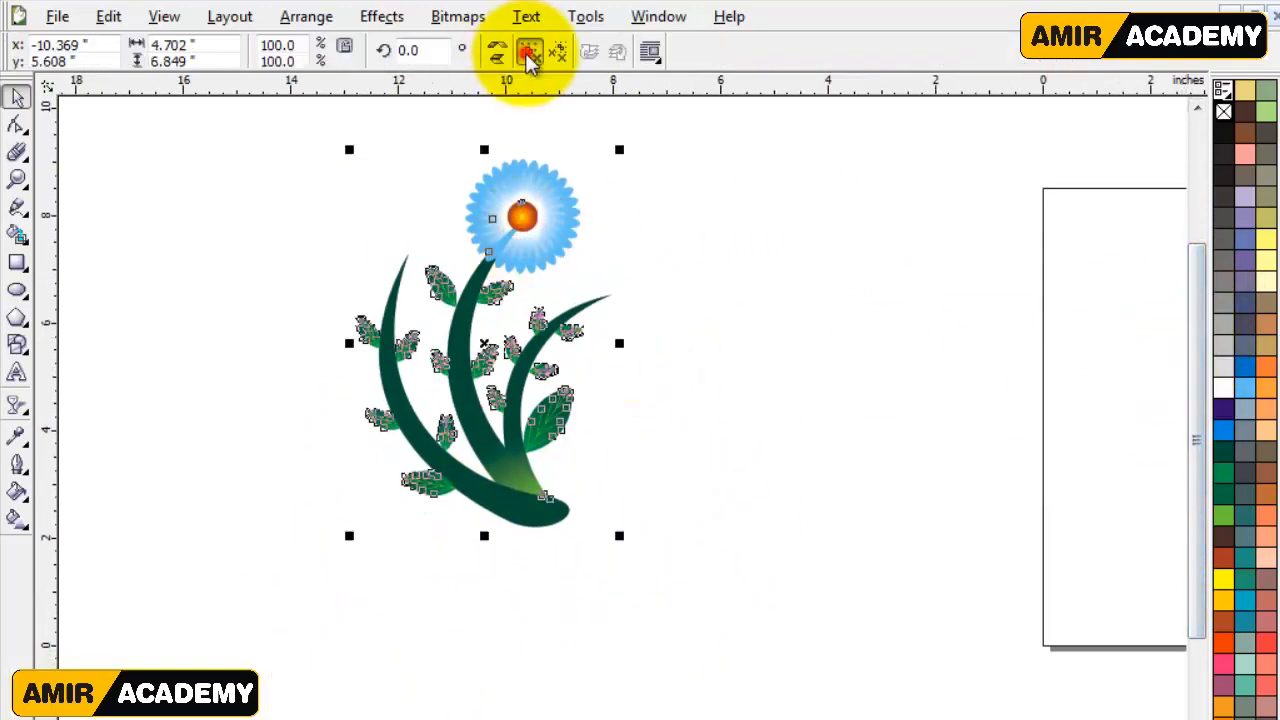
# Step: Copy the flower onto the right blade's tip and shrink the copy to about 1.2 inches
pyautogui.click(530, 324)
pyautogui.click(553, 234)
pyautogui.moveTo(557, 231); pyautogui.dragTo(640, 304)
pyautogui.press('z')
pyautogui.moveTo(458, 219); pyautogui.dragTo(775, 440)
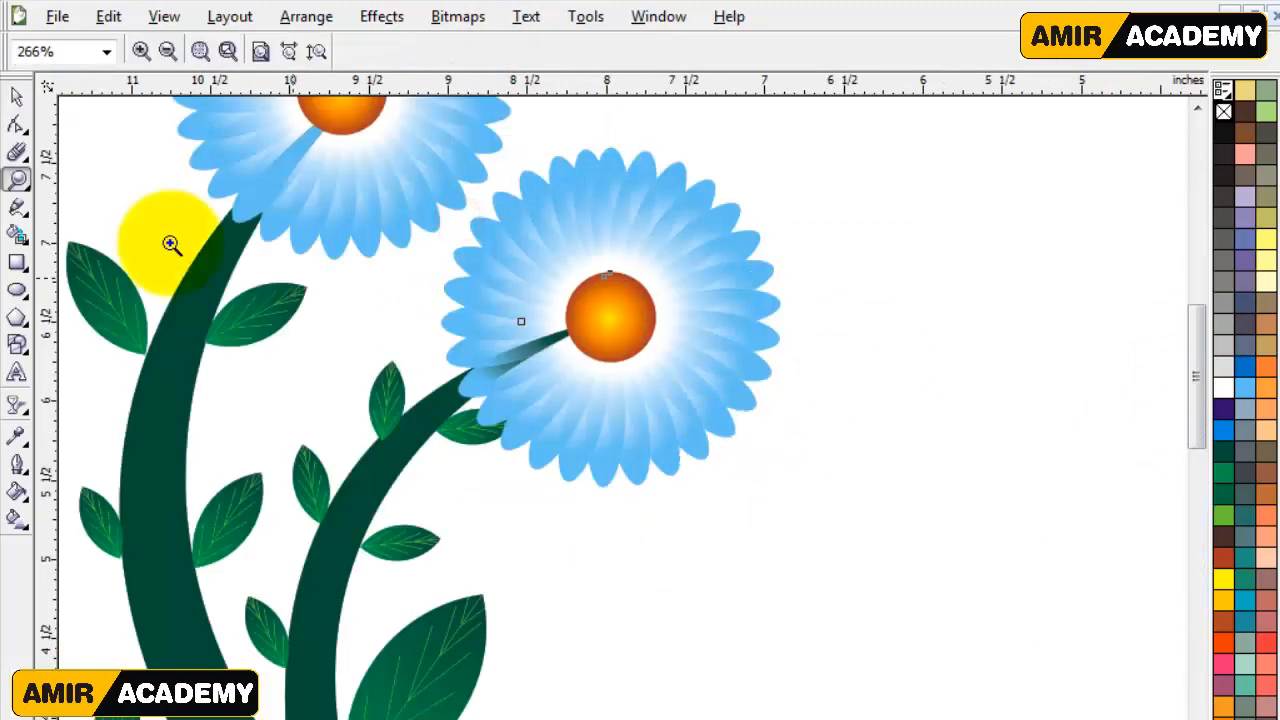
pyautogui.press('space')
pyautogui.moveTo(789, 494); pyautogui.dragTo(704, 484)
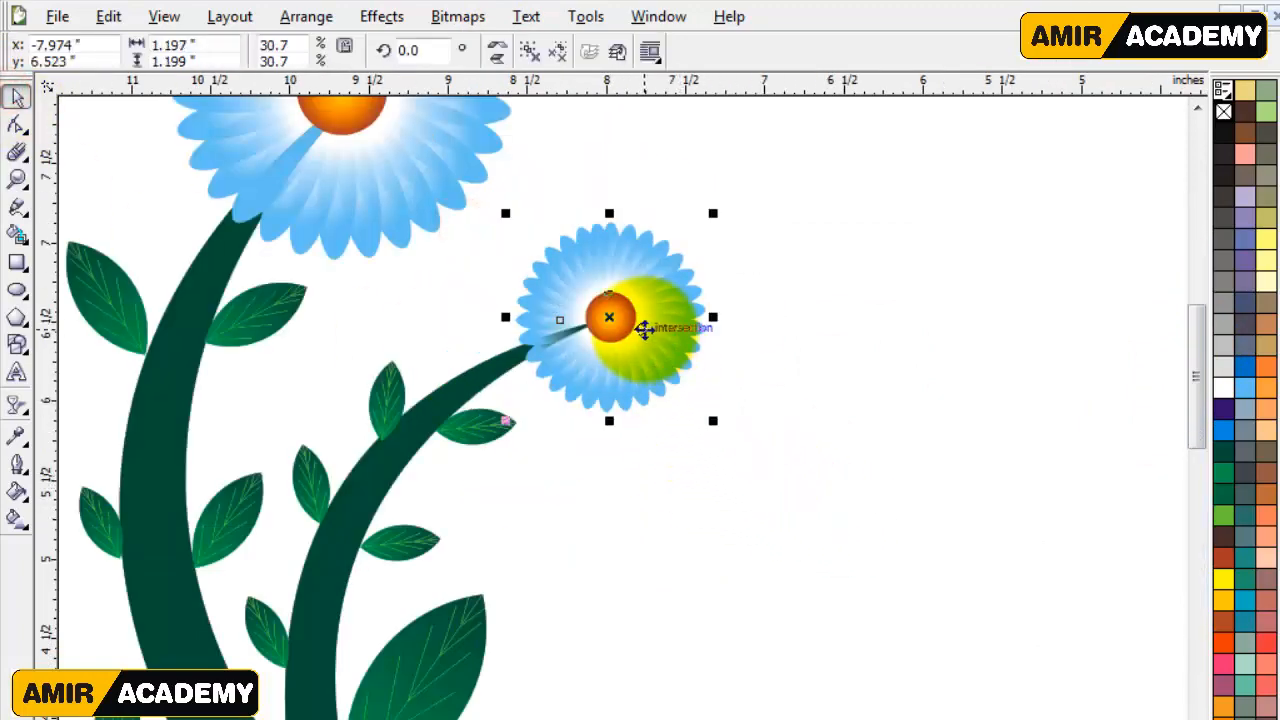
pyautogui.moveTo(645, 327); pyautogui.dragTo(630, 332)
pyautogui.click(794, 369)
# Step: Place a copy of the small flower just left of the left blade
pyautogui.scroll(-2, 463, 450)
pyautogui.click(745, 519)
pyautogui.moveTo(709, 369); pyautogui.dragTo(347, 303)
pyautogui.rightClick(347, 303)
pyautogui.press('z')
pyautogui.moveTo(163, 189); pyautogui.dragTo(793, 500)
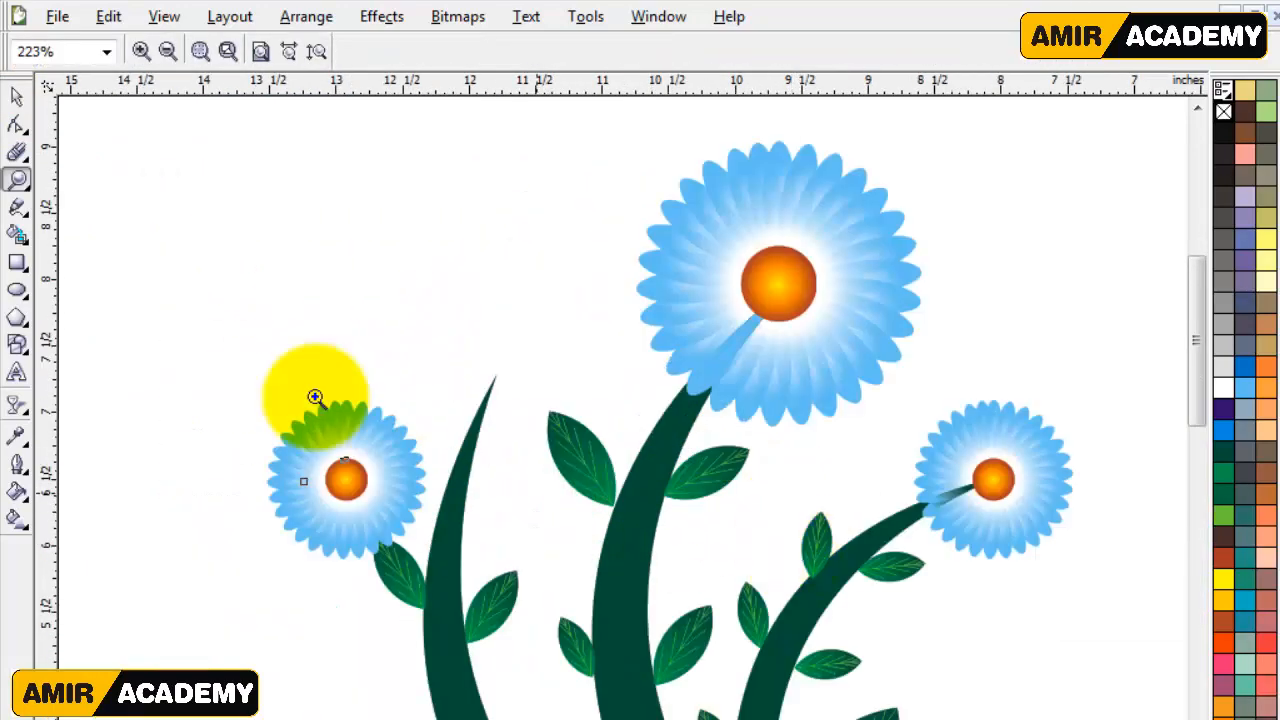
# Step: Move the copied flower above the left blade, ungroup it, and separate its petals from the orange centre
pyautogui.click(15, 99)
pyautogui.moveTo(366, 458); pyautogui.dragTo(345, 362)
pyautogui.click(529, 53)
pyautogui.click(333, 358)
pyautogui.click(354, 269)
pyautogui.moveTo(218, 346); pyautogui.dragTo(357, 310)
pyautogui.scroll(1, 383, 353)
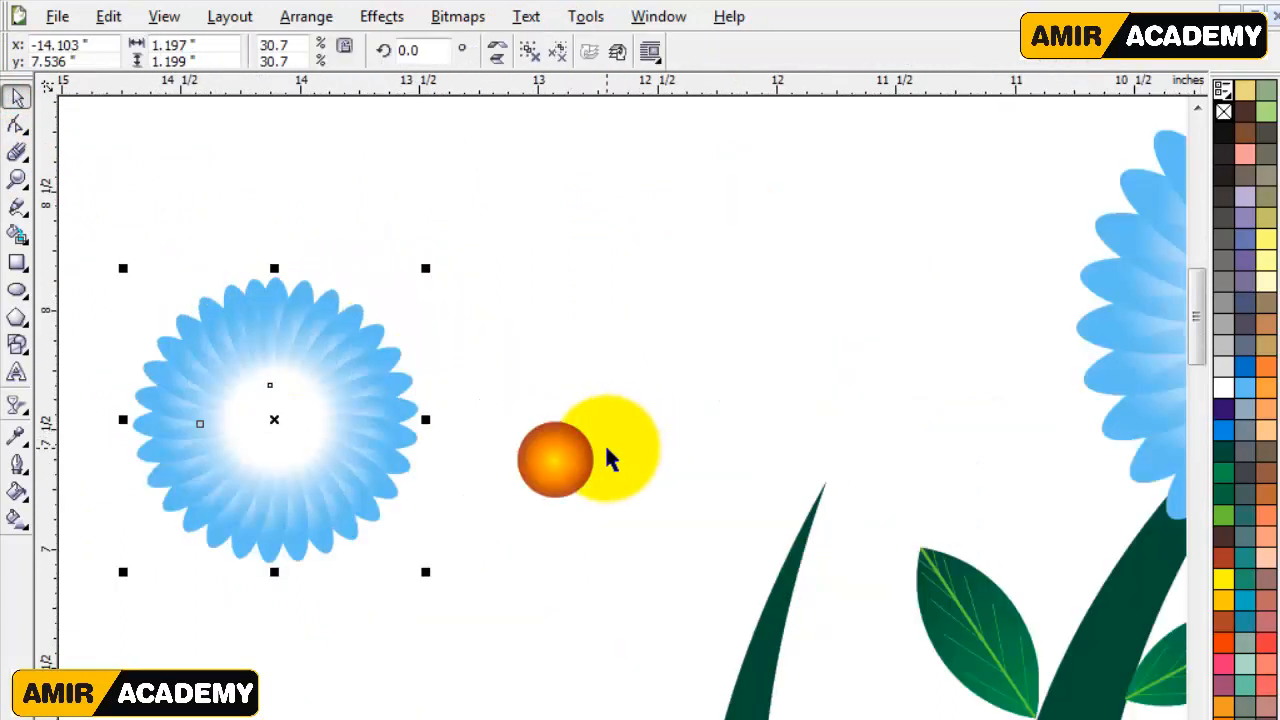
# Step: Duplicate the orange circle directly above itself and reshape the copy into a thin upright ellipse about 0.08 by 0.41 inches
pyautogui.scroll(1, 606, 453)
pyautogui.click(556, 500)
pyautogui.moveTo(518, 544); pyautogui.dragTo(518, 319)
pyautogui.moveTo(522, 243); pyautogui.dragTo(521, 186)
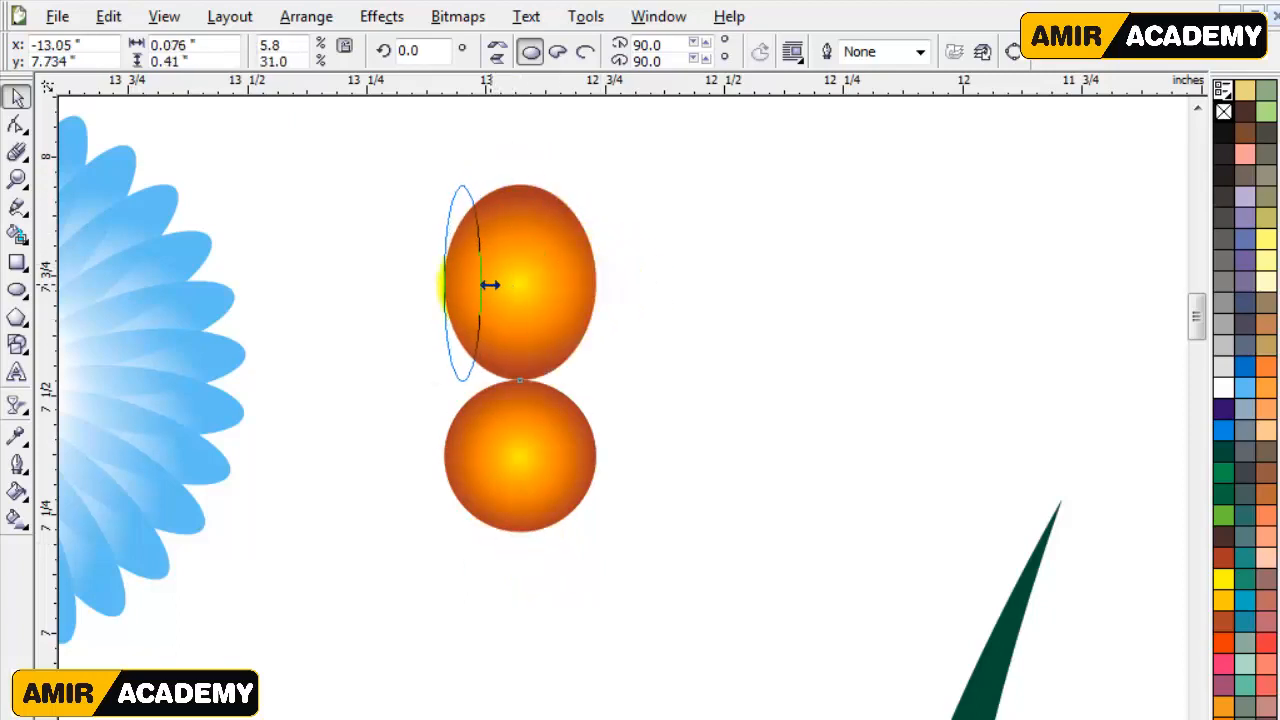
pyautogui.moveTo(489, 285); pyautogui.dragTo(481, 292)
# Step: Fade the thin orange ellipse from left to right with a horizontal linear transparency
pyautogui.click(15, 403)
pyautogui.scroll(2, 652, 378)
pyautogui.moveTo(626, 371); pyautogui.dragTo(628, 371)
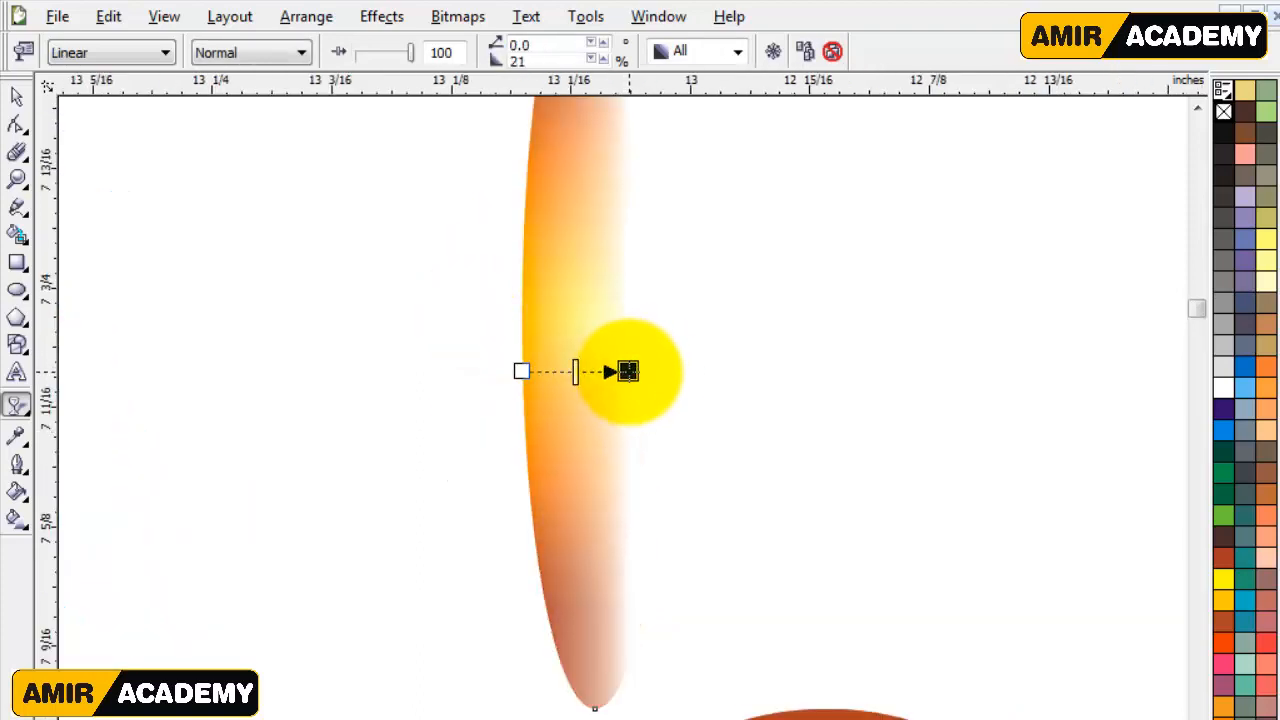
# Step: Recolour the thin ellipse light blue and place a mirrored copy on its right side
pyautogui.click(17, 98)
pyautogui.click(1244, 388)
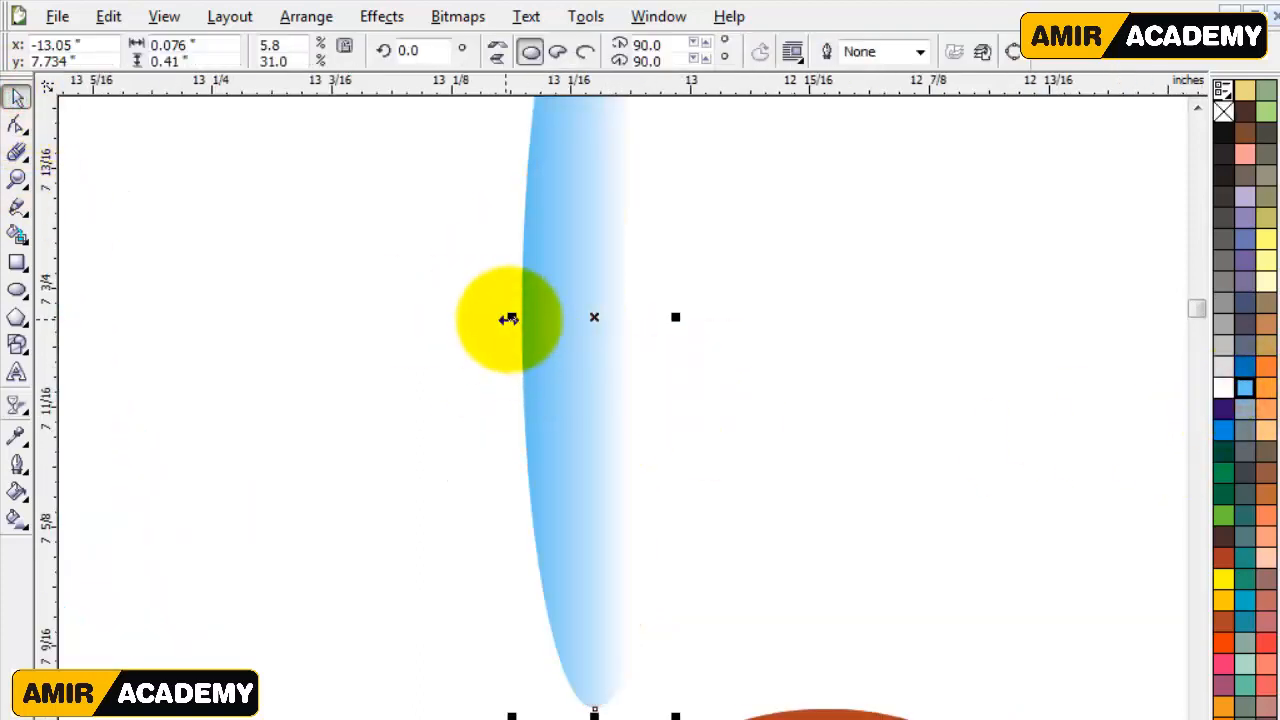
pyautogui.scroll(-2, 623, 433)
pyautogui.scroll(-1, 1043, 686)
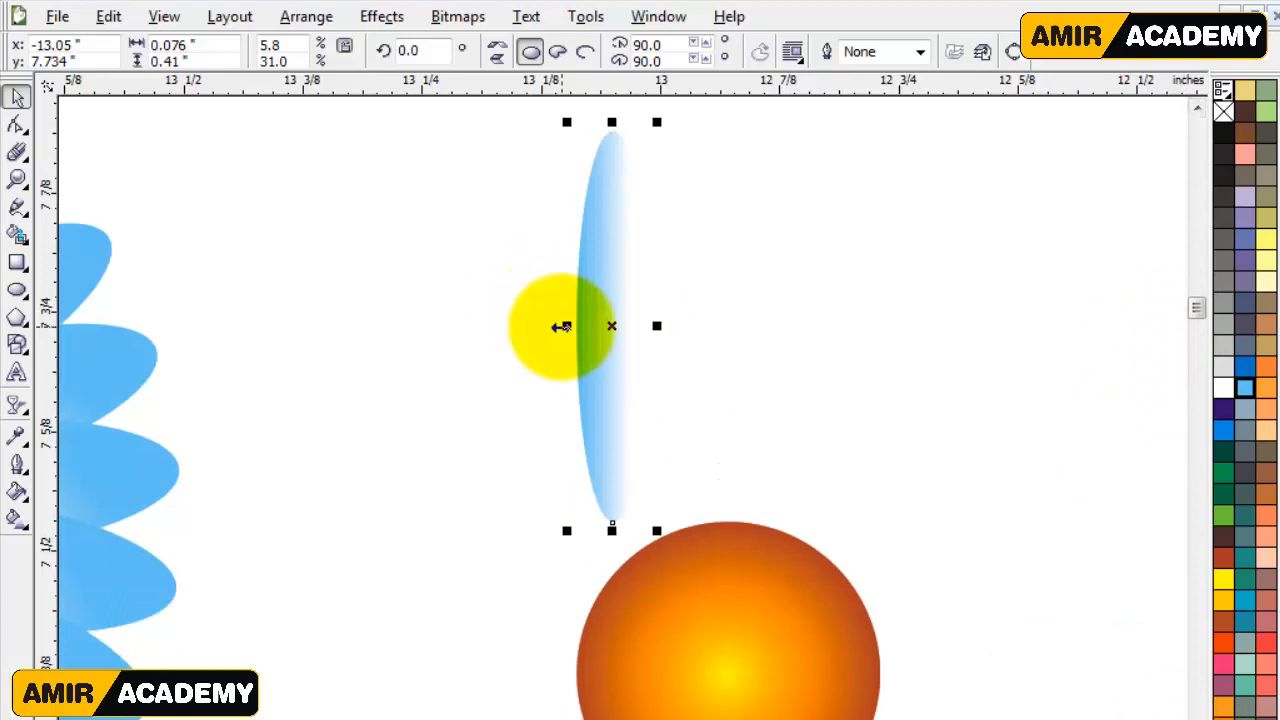
pyautogui.moveTo(560, 323); pyautogui.dragTo(657, 359)
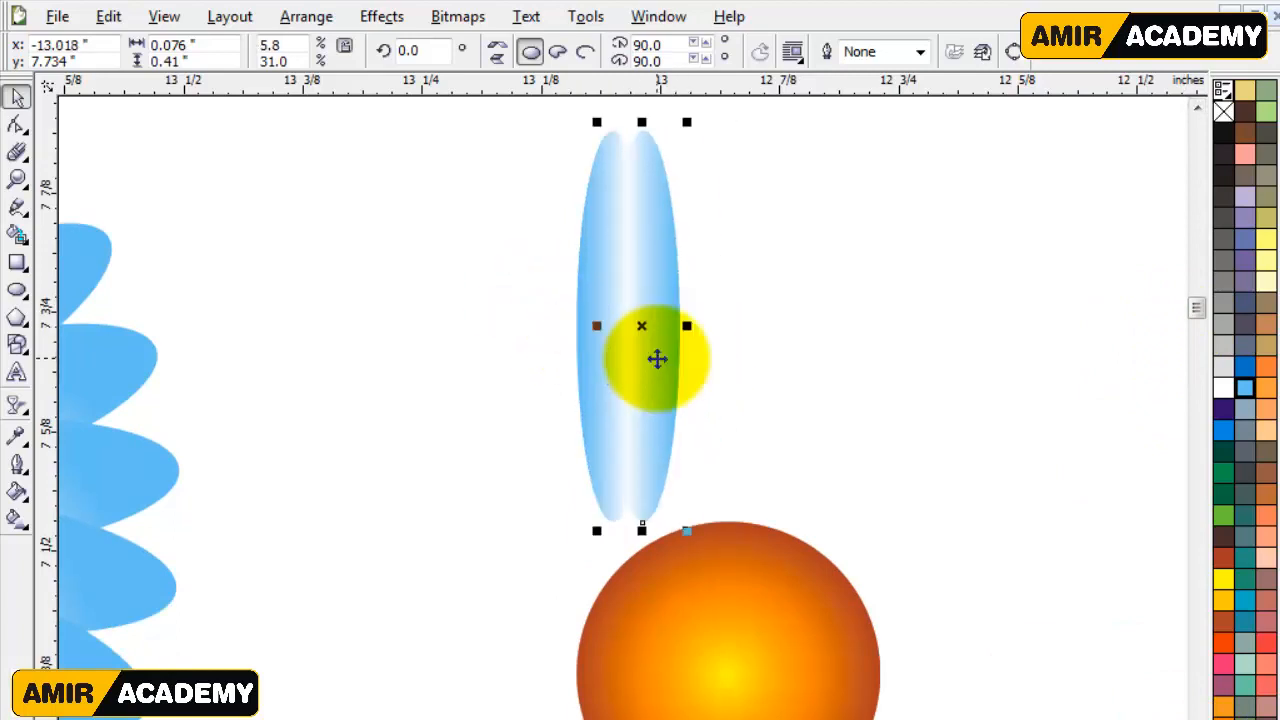
# Step: Delete both thin blue ellipses above the orange circle
pyautogui.press('Delete')
pyautogui.click(603, 360)
pyautogui.press('Delete')
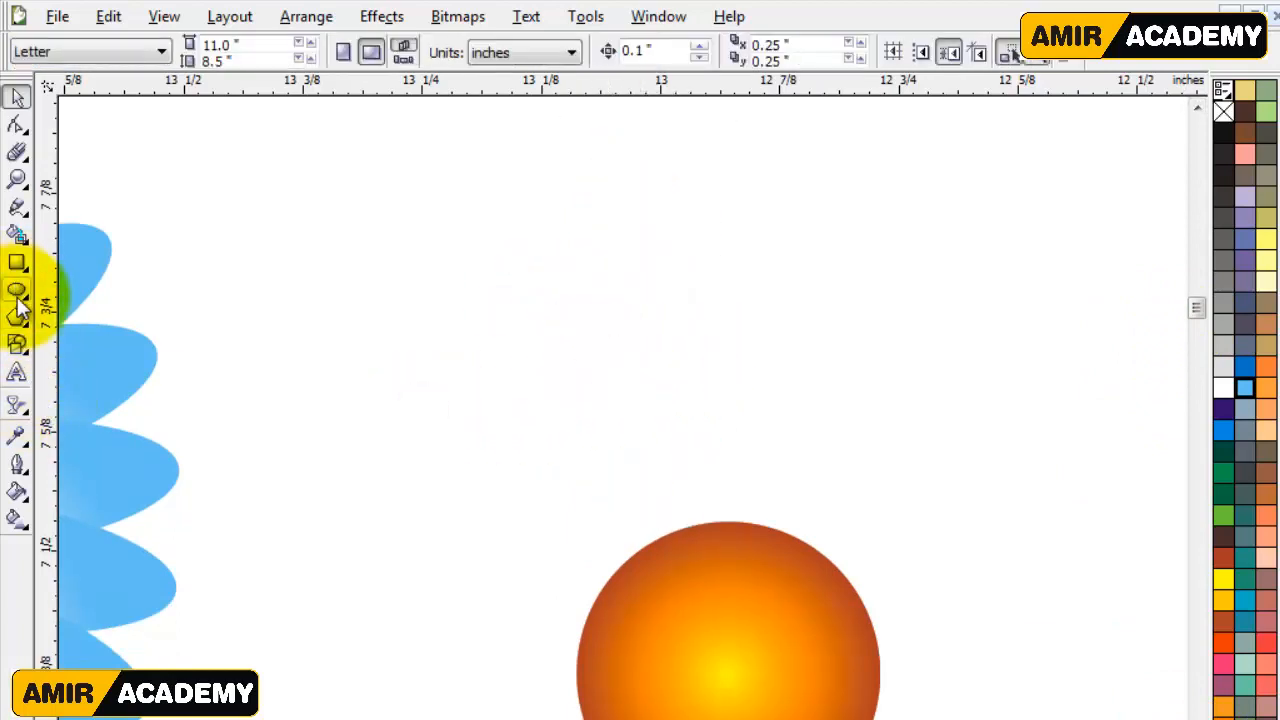
# Step: Draw a circle about 0.224 inches across above the orange circle and duplicate it to the right with a slim overlap
pyautogui.click(18, 290)
pyautogui.moveTo(359, 194); pyautogui.dragTo(566, 408)
pyautogui.click(17, 96)
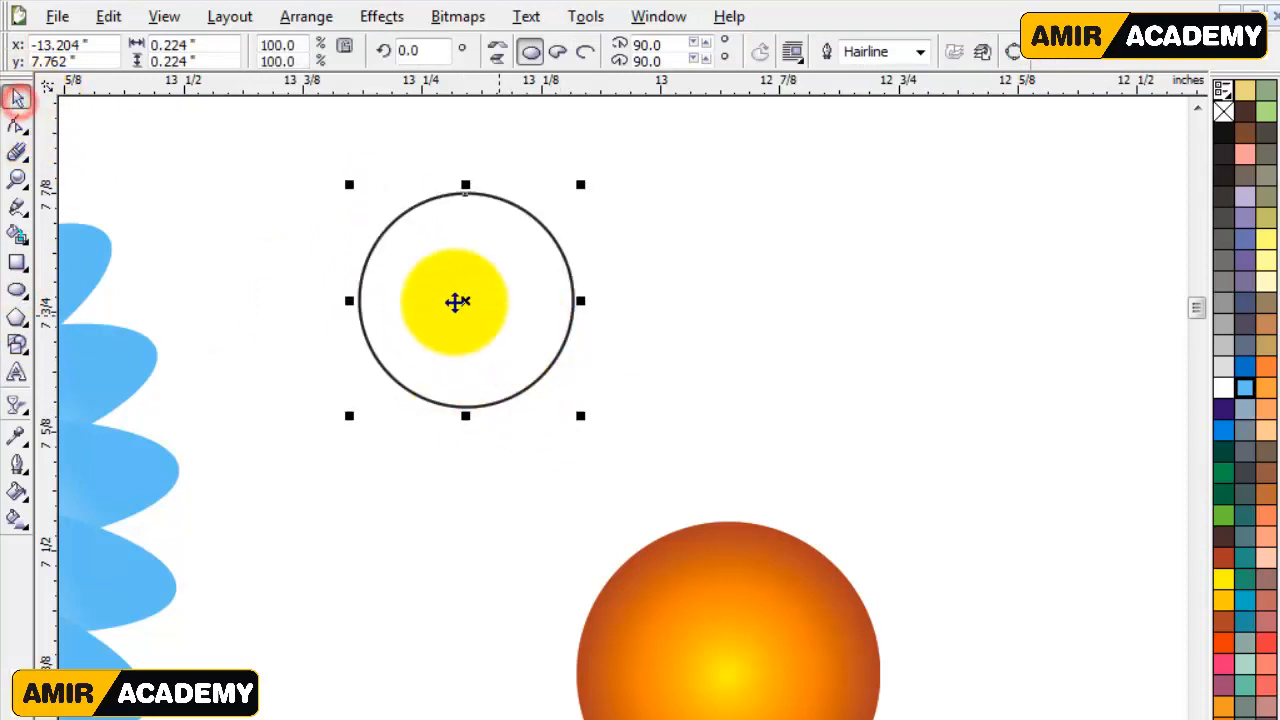
pyautogui.moveTo(388, 294); pyautogui.dragTo(536, 320)
pyautogui.click(489, 451)
# Step: Use Smart Fill to create a lens shape from the overlap of the two circles, and delete both circles
pyautogui.click(17, 234)
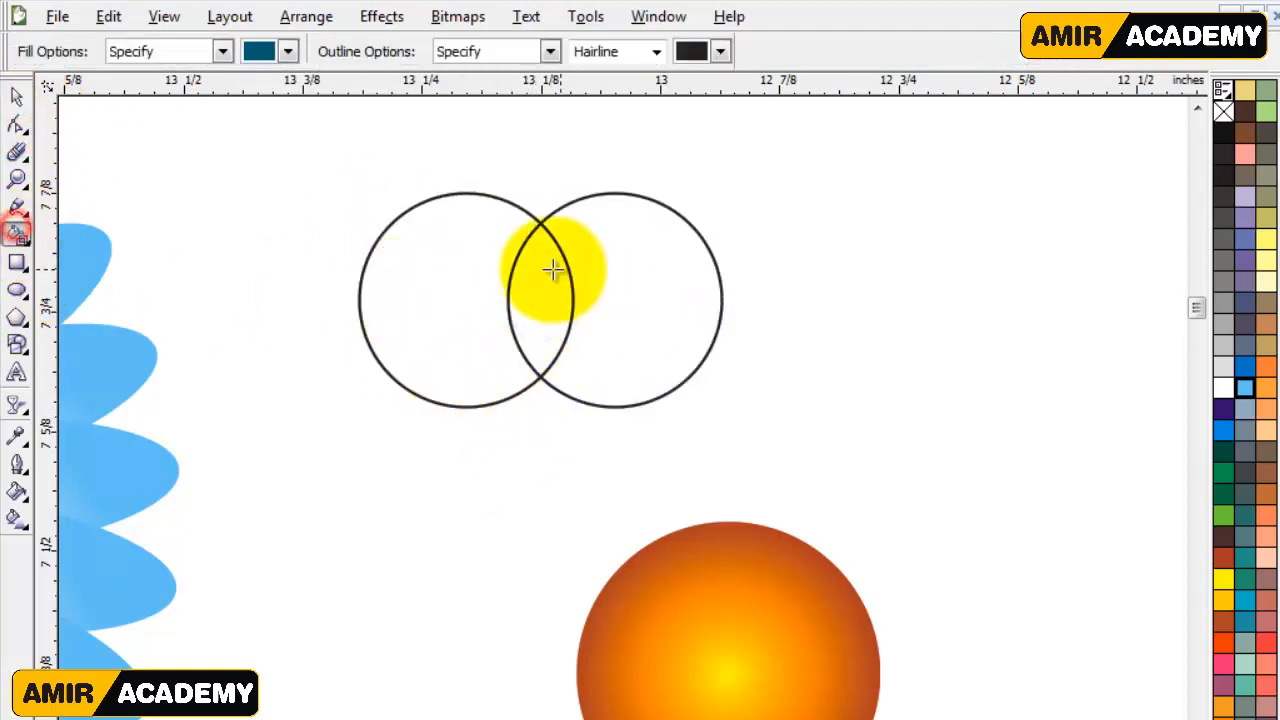
pyautogui.click(549, 280)
pyautogui.click(17, 96)
pyautogui.click(386, 354)
pyautogui.press('Delete')
pyautogui.click(649, 333)
pyautogui.press('Delete')
# Step: Fill the lens shape with light blue and remove its outline
pyautogui.click(520, 317)
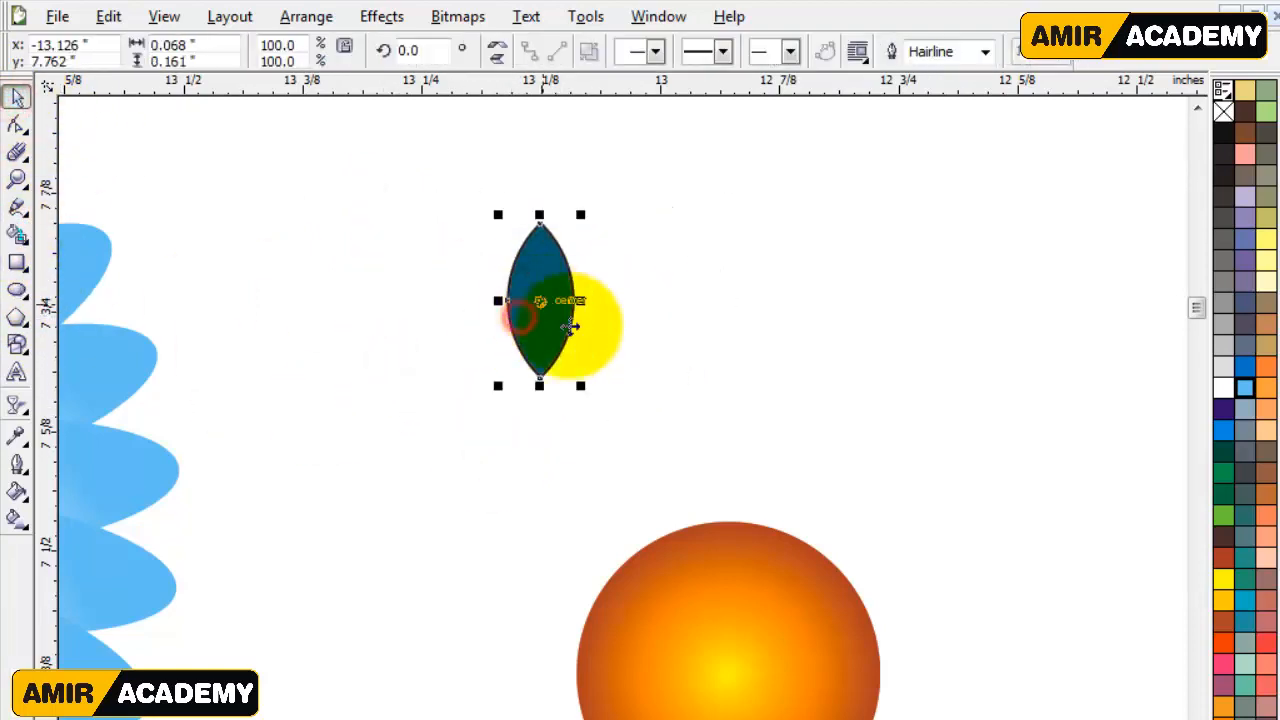
pyautogui.click(1248, 398)
pyautogui.rightClick(1223, 108)
# Step: Fade the lens from its left edge to its middle with a horizontal linear transparency
pyautogui.press('z')
pyautogui.moveTo(371, 191); pyautogui.dragTo(990, 532)
pyautogui.click(17, 403)
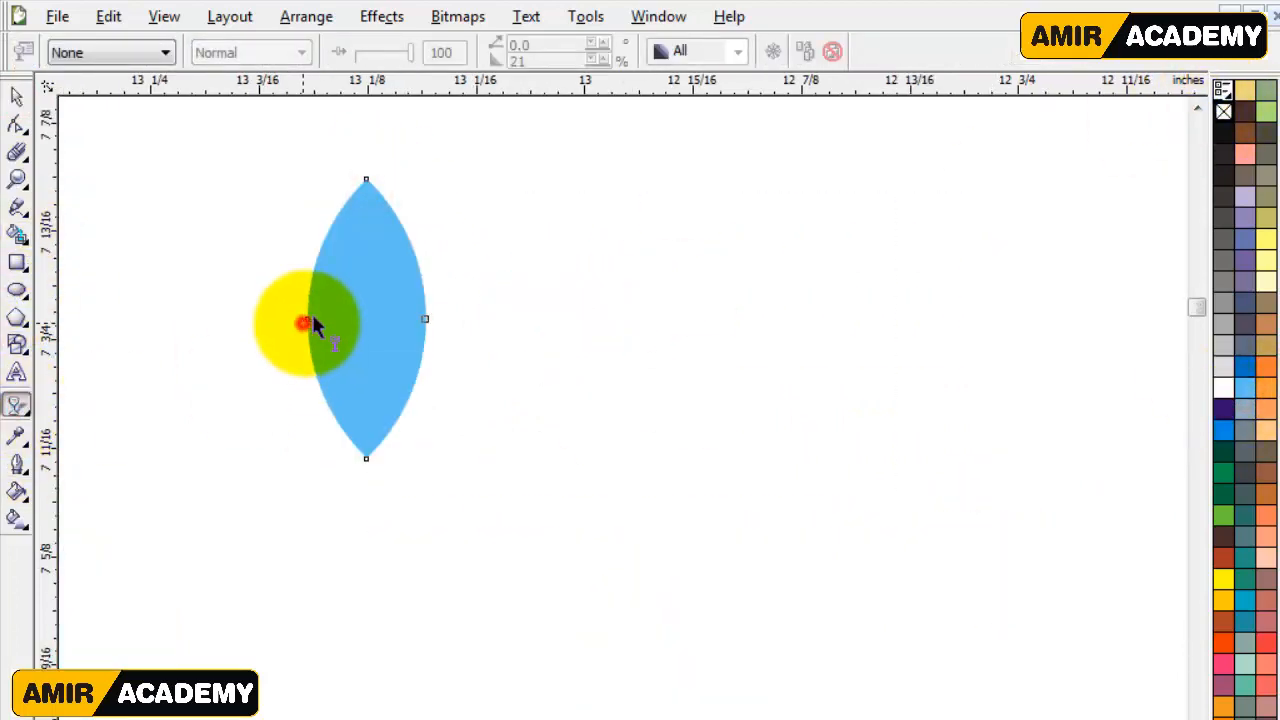
pyautogui.moveTo(307, 319); pyautogui.dragTo(363, 319)
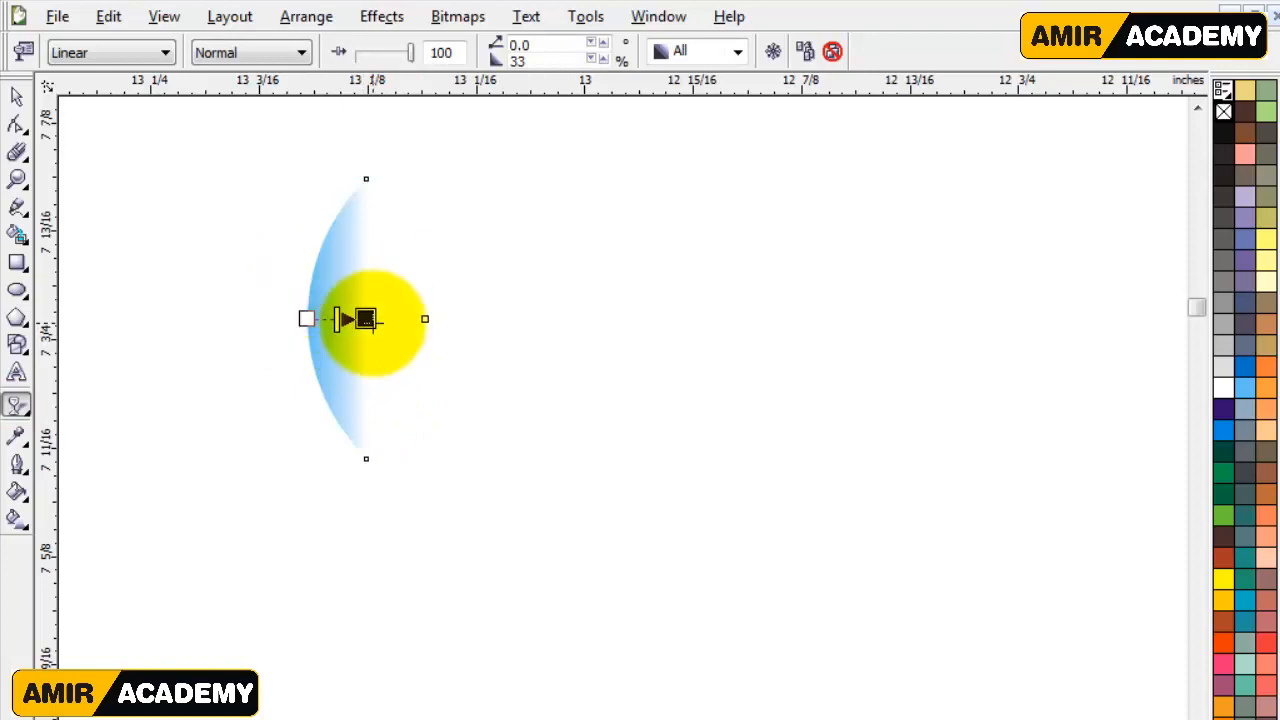
pyautogui.click(16, 96)
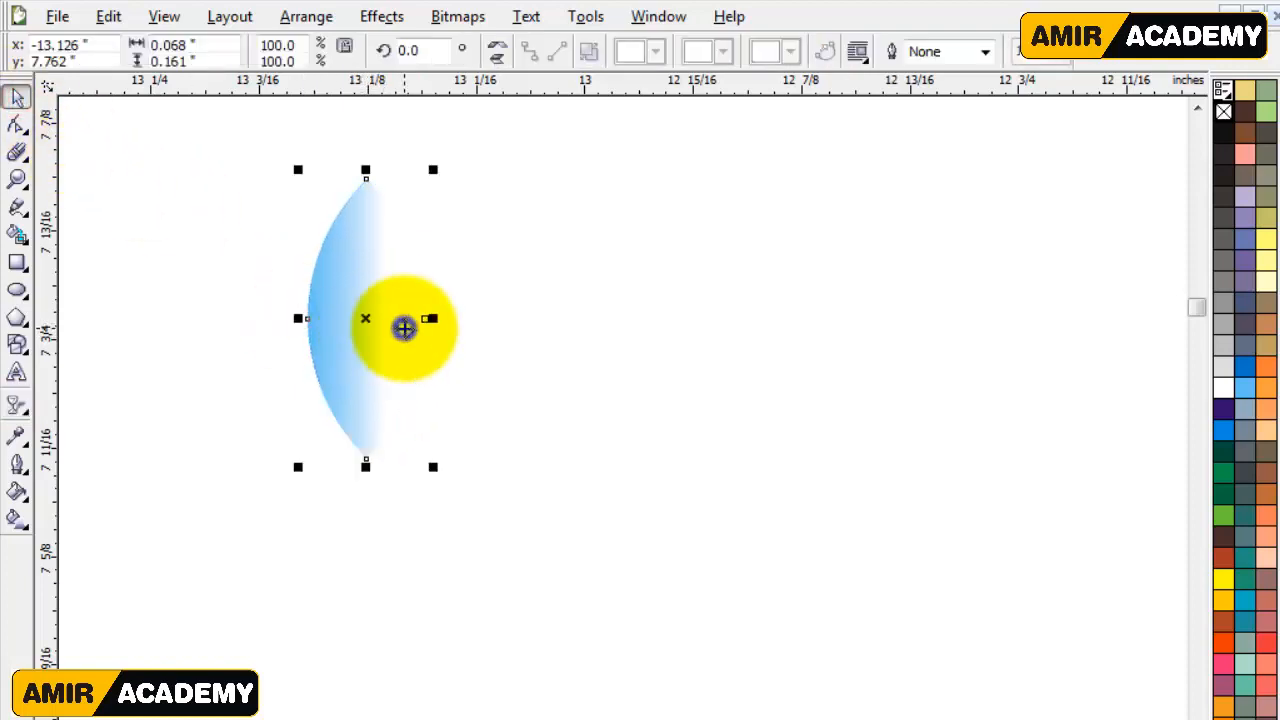
# Step: Create a horizontally mirrored copy of the faded lens and overlap it as the petal's right half, offset slightly to the right
pyautogui.moveTo(299, 320); pyautogui.dragTo(457, 331)
pyautogui.rightClick(457, 331)
pyautogui.moveTo(515, 361); pyautogui.dragTo(400, 370)
pyautogui.scroll(2, 643, 429)
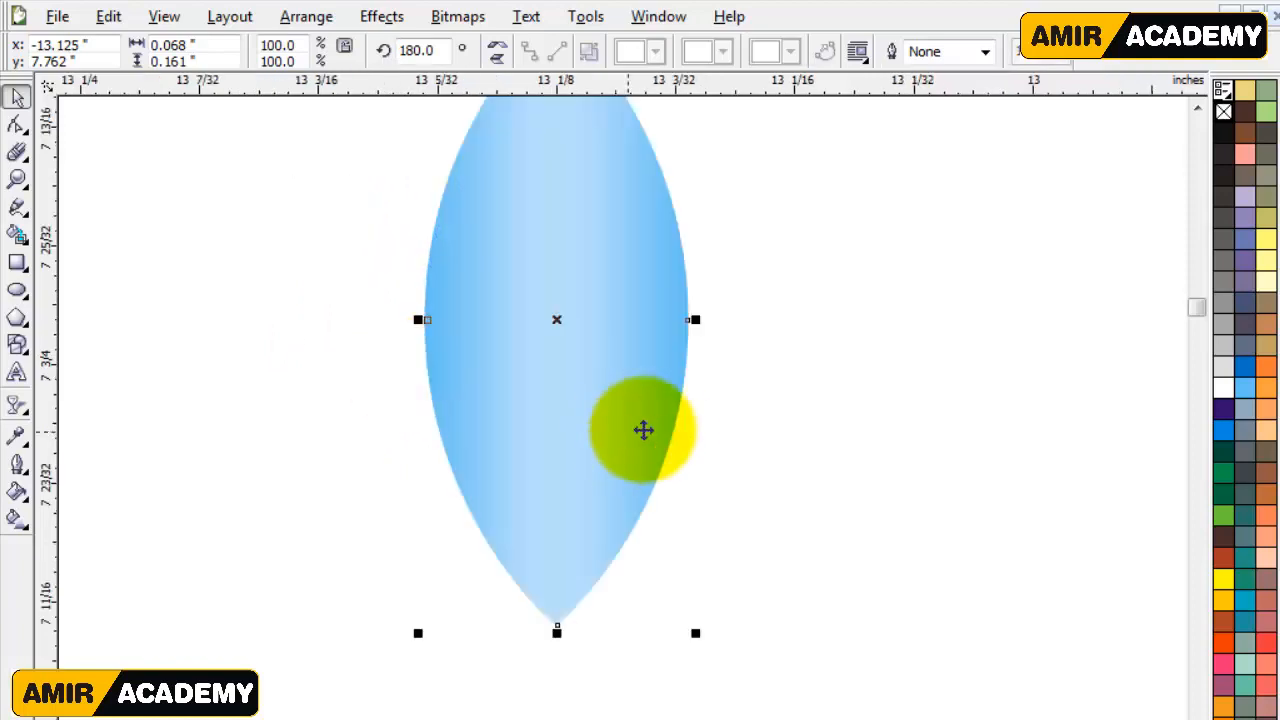
pyautogui.scroll(-1, 608, 426)
pyautogui.click(620, 400)
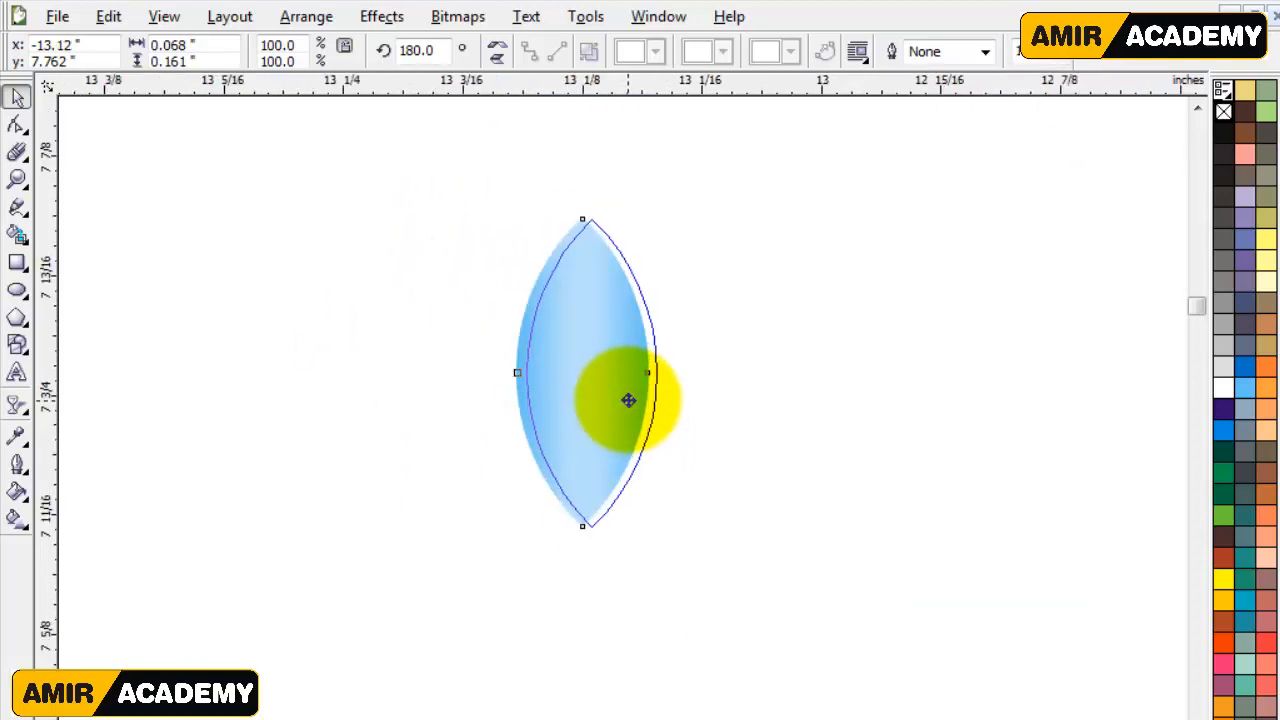
pyautogui.moveTo(634, 400); pyautogui.dragTo(634, 400)
# Step: Shorten the right half's linear transparency and nudge that half left to line up with the left half
pyautogui.click(16, 403)
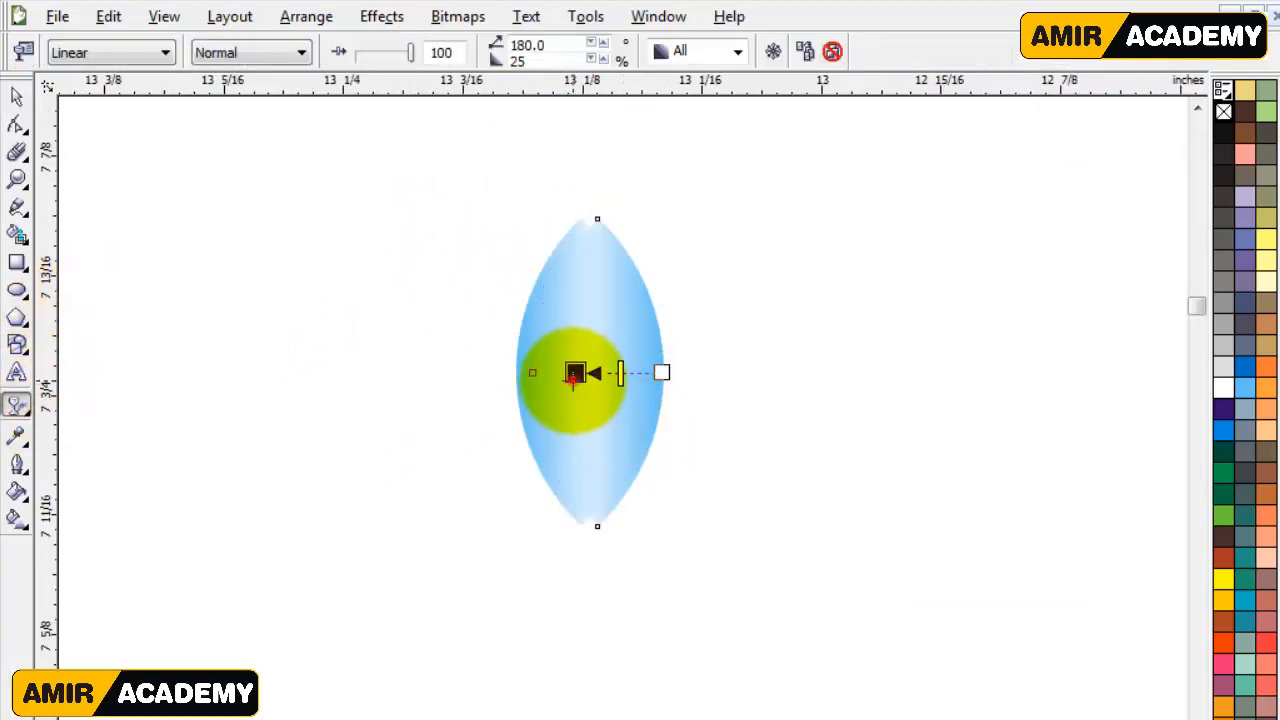
pyautogui.moveTo(574, 371)
pyautogui.mouseDown()
pyautogui.moveTo(597, 373)
pyautogui.moveTo(579, 381)
pyautogui.mouseUp()
pyautogui.click(12, 98)
pyautogui.click(717, 420)
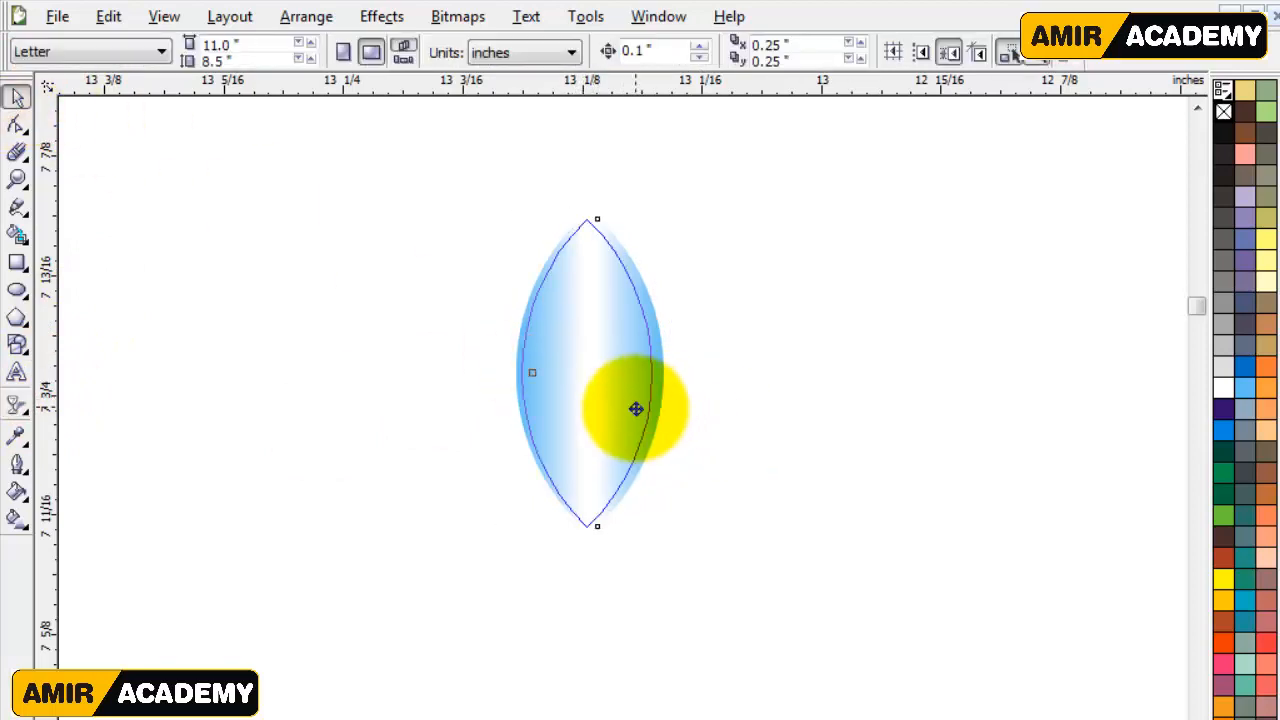
pyautogui.click(636, 408)
# Step: Draw a rectangle about 0.093 by 0.035 inches behind the petal's top tip, filled light orange without outline
pyautogui.press('z')
pyautogui.moveTo(420, 189); pyautogui.dragTo(729, 343)
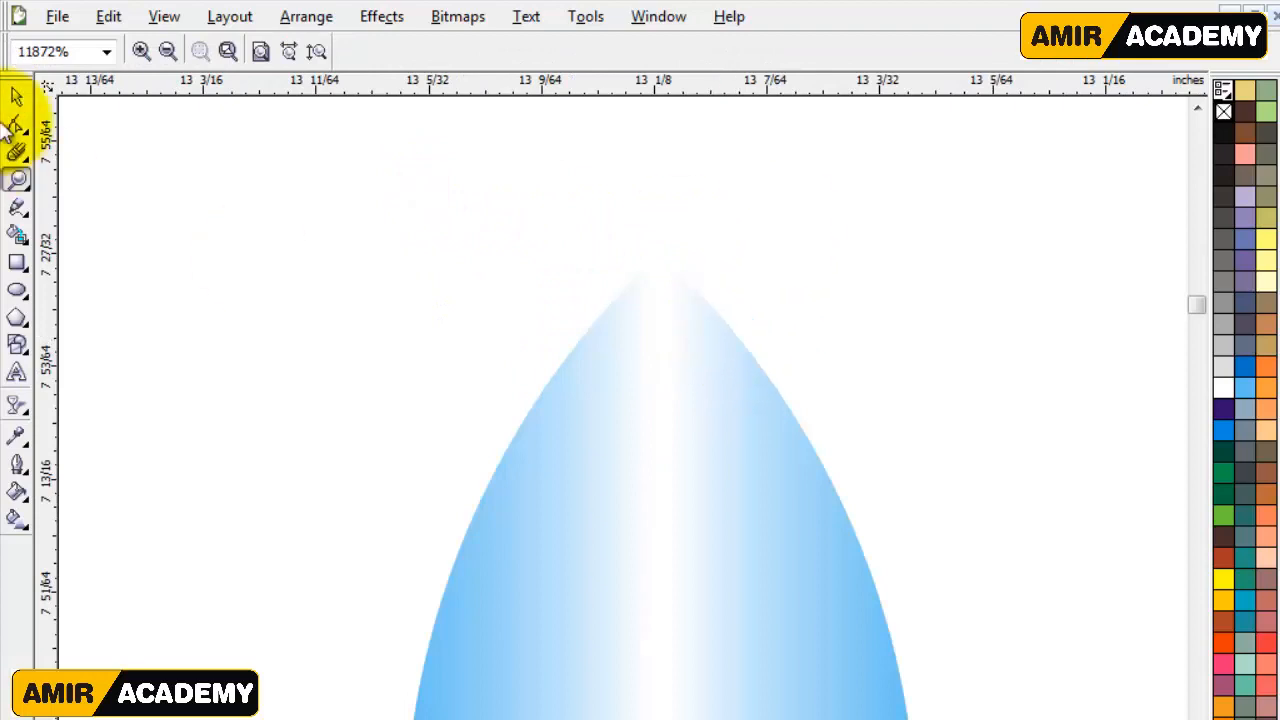
pyautogui.press('F6')
pyautogui.moveTo(294, 198); pyautogui.dragTo(978, 465)
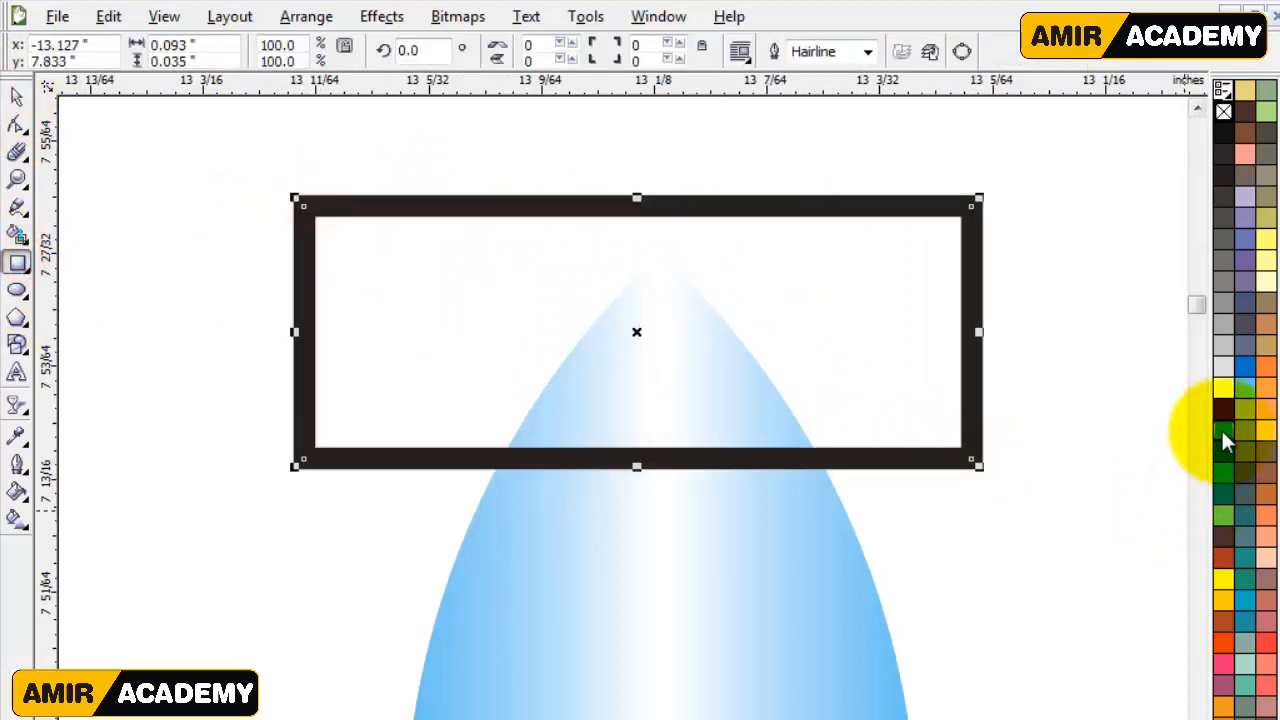
pyautogui.click(1226, 442)
pyautogui.hotkey('ctrl', 'pagedown')
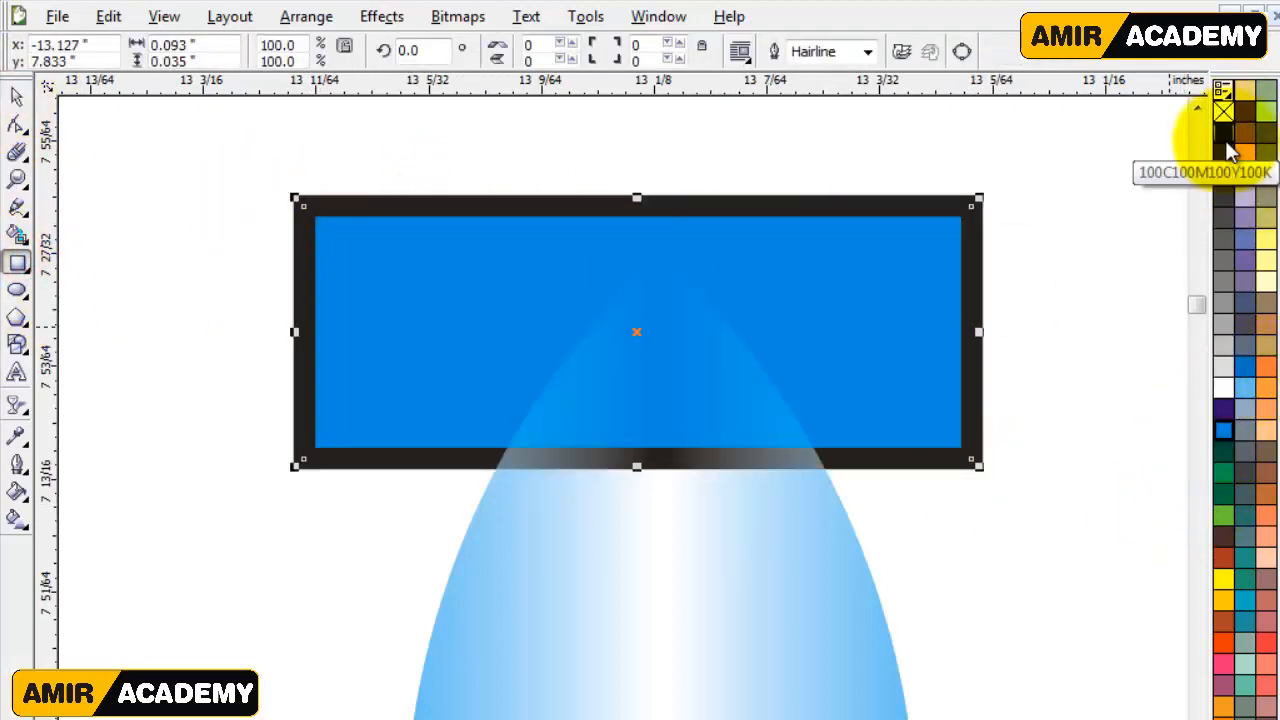
pyautogui.click(1230, 150)
pyautogui.rightClick(1223, 112)
pyautogui.click(1267, 437)
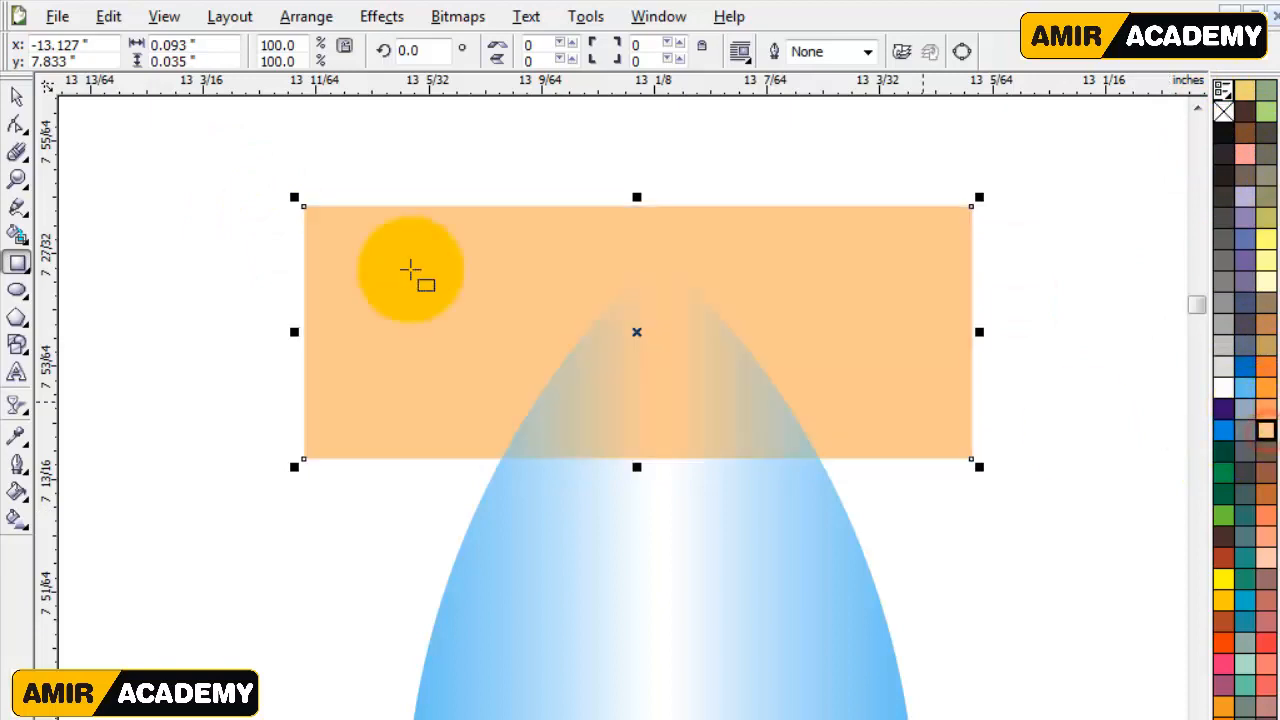
# Step: Move the right half's top node left with the Shape tool so both halves meet in one tip
pyautogui.press('space')
pyautogui.click(229, 500)
pyautogui.click(823, 545)
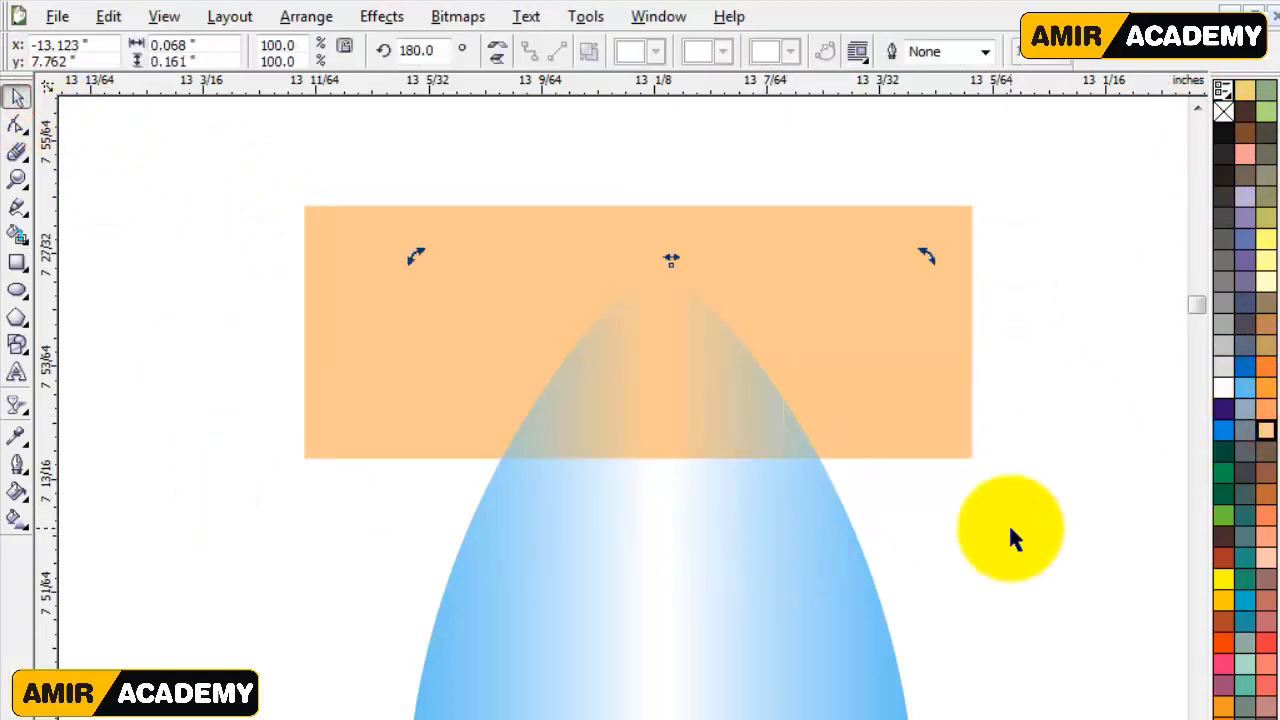
pyautogui.click(808, 586)
pyautogui.click(16, 124)
pyautogui.scroll(1, 674, 279)
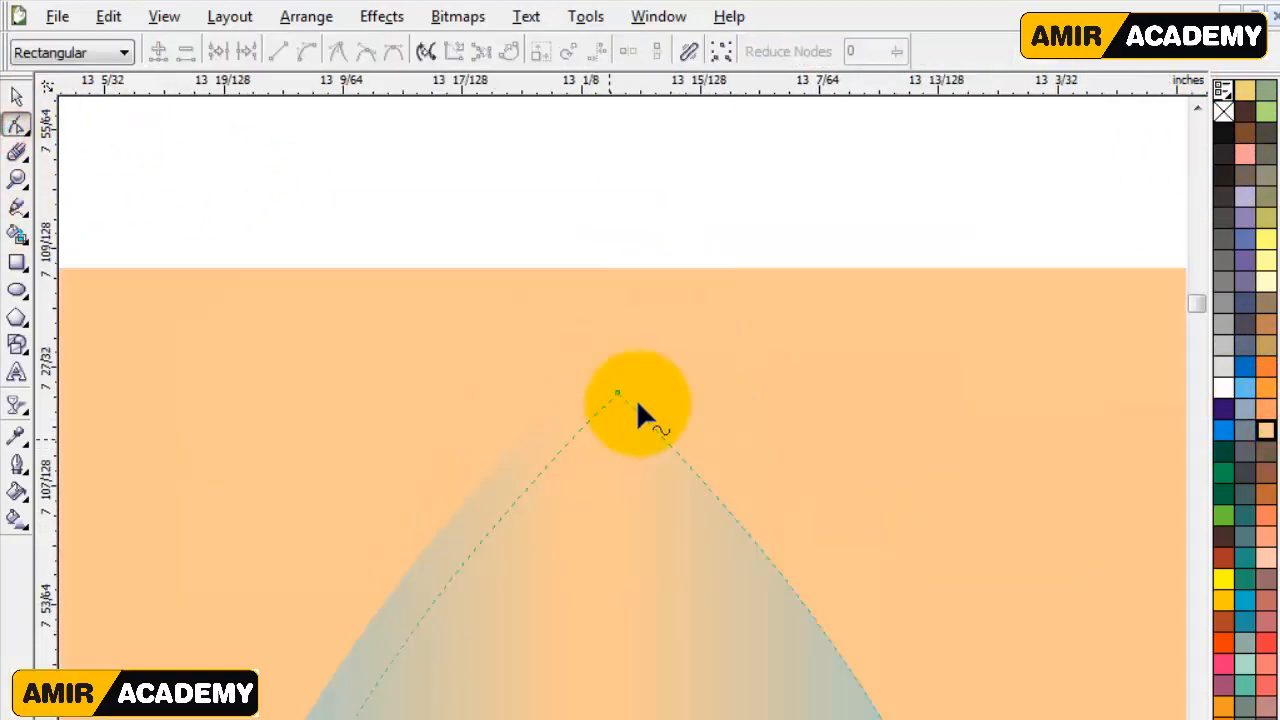
pyautogui.moveTo(743, 260); pyautogui.dragTo(583, 434)
pyautogui.scroll(-2, 619, 436)
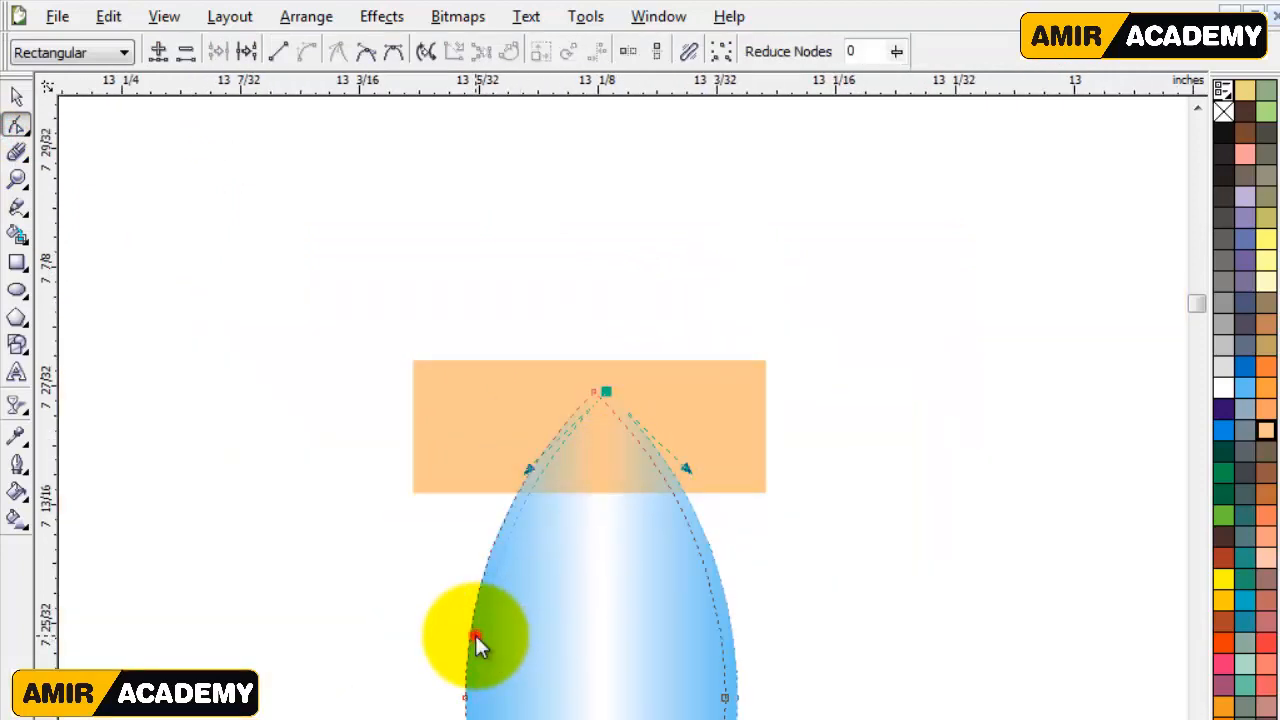
pyautogui.scroll(2, 599, 406)
pyautogui.moveTo(649, 356); pyautogui.dragTo(607, 358)
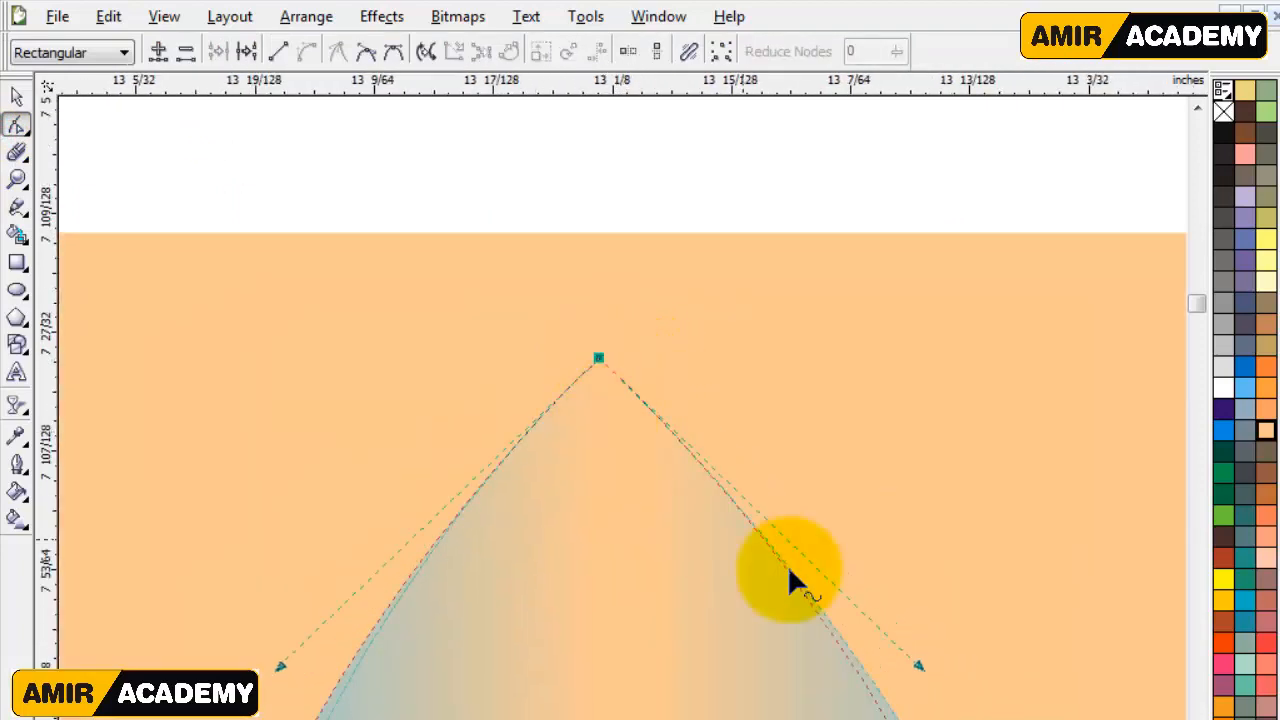
pyautogui.scroll(-2, 790, 575)
# Step: Delete the light orange rectangle behind the petal's tip
pyautogui.click(16, 96)
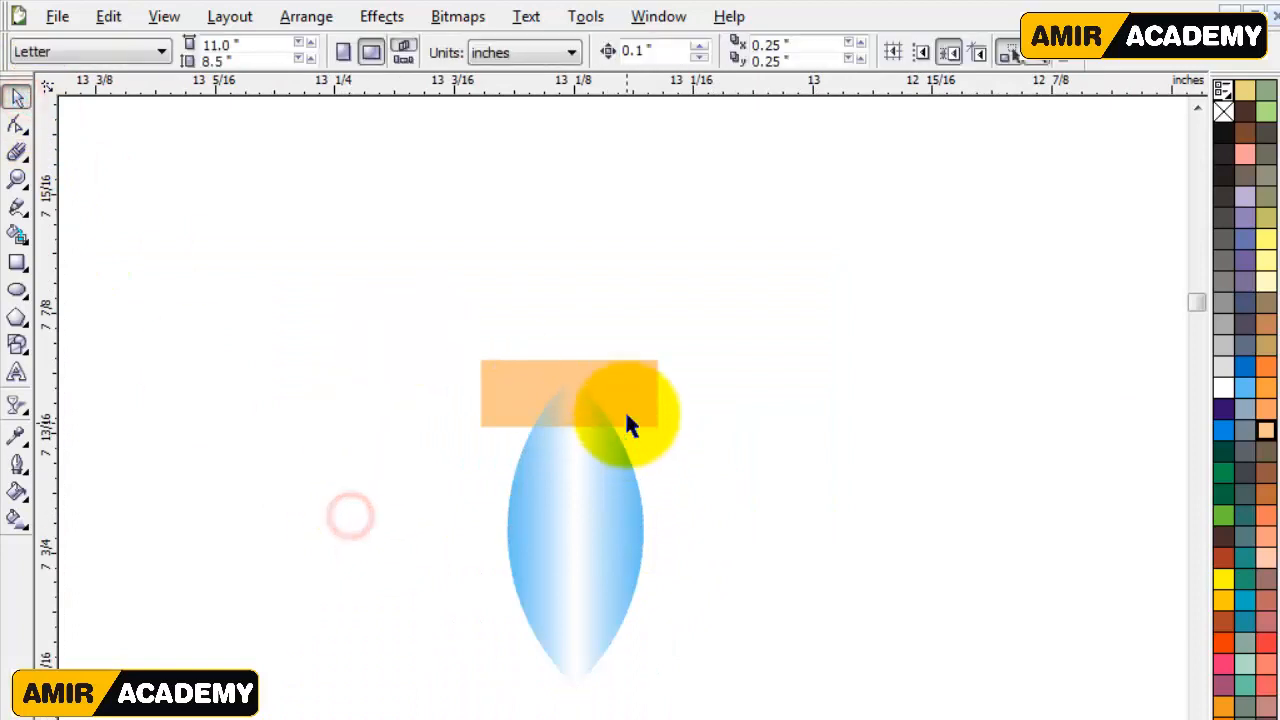
pyautogui.moveTo(646, 386); pyautogui.dragTo(763, 302)
pyautogui.press('Delete')
# Step: Group the two halves of the blue petal
pyautogui.moveTo(381, 280); pyautogui.dragTo(706, 714)
pyautogui.click(1194, 718)
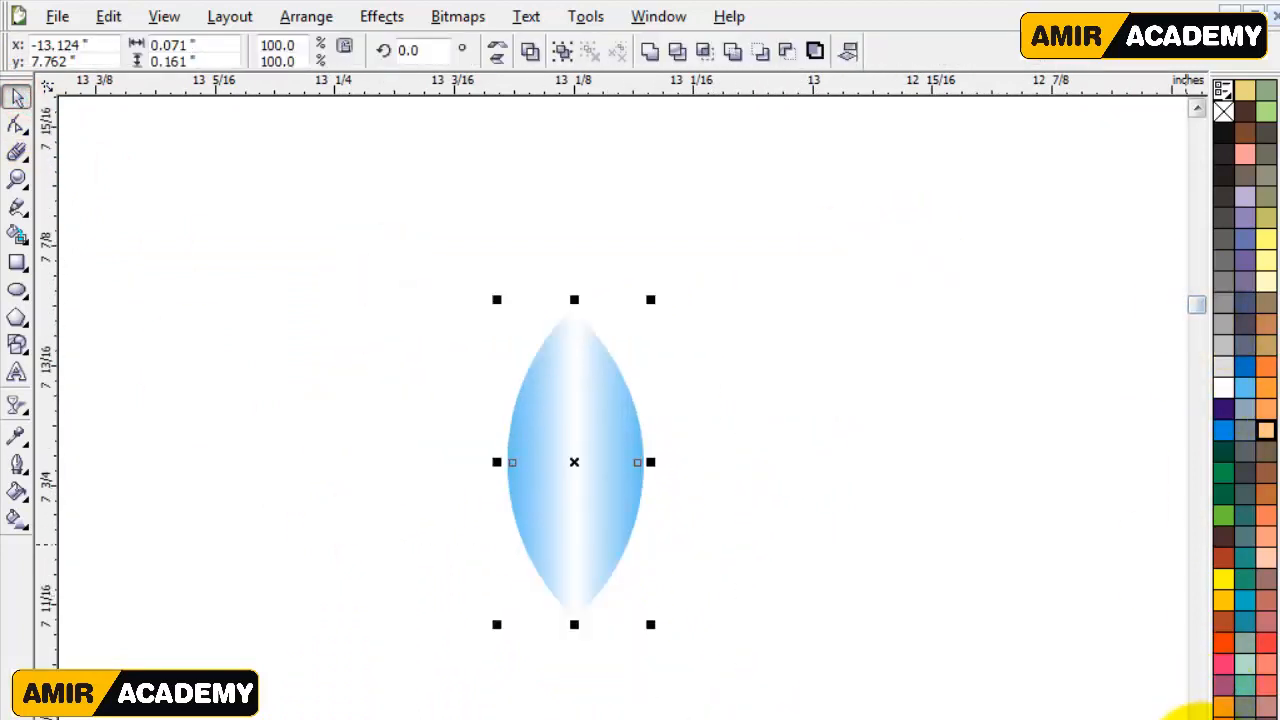
pyautogui.click(1194, 718)
pyautogui.click(1194, 718)
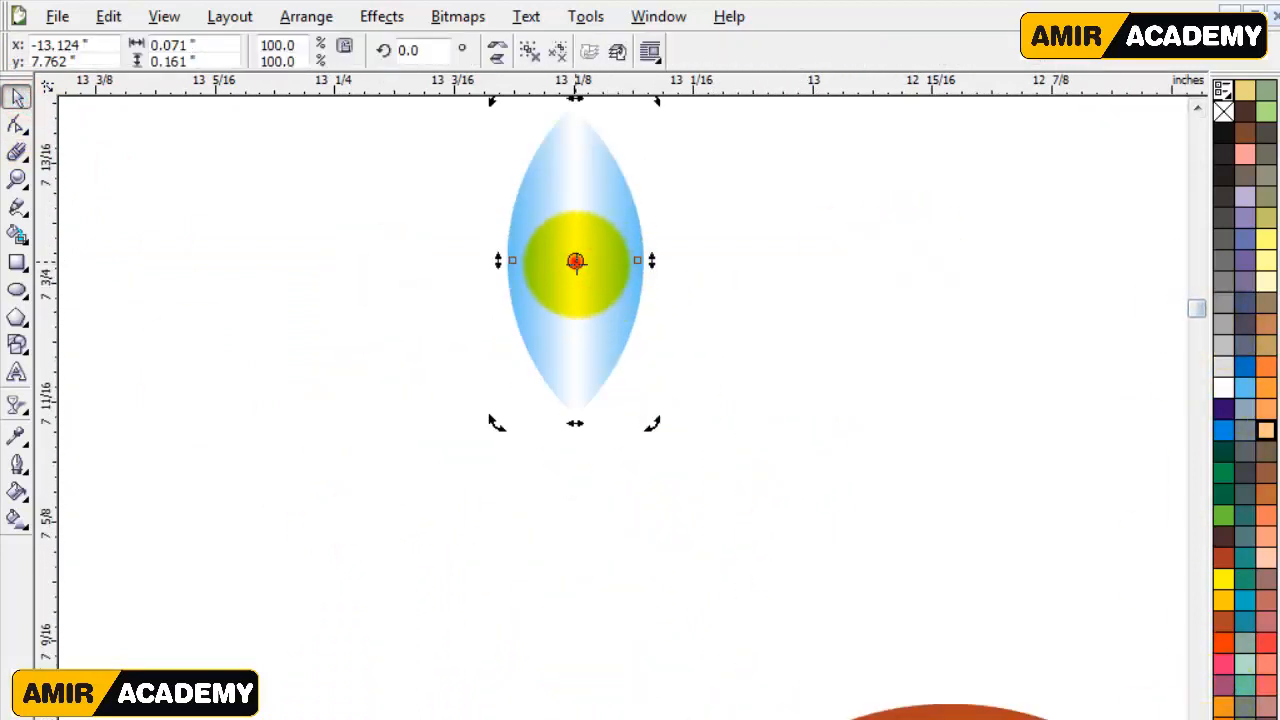
# Step: Move the petal's rotation centre to its lower tip and shift the orange circle up and to the right
pyautogui.moveTo(576, 262); pyautogui.dragTo(577, 413)
pyautogui.scroll(-2, 631, 443)
pyautogui.click(743, 457)
pyautogui.scroll(1, 646, 430)
pyautogui.moveTo(784, 663); pyautogui.dragTo(958, 415)
# Step: Make a rotated copy of the petal about its lower tip and repeat it clockwise until the petals form a full round flower
pyautogui.click(583, 398)
pyautogui.click(589, 396)
pyautogui.scroll(1, 590, 394)
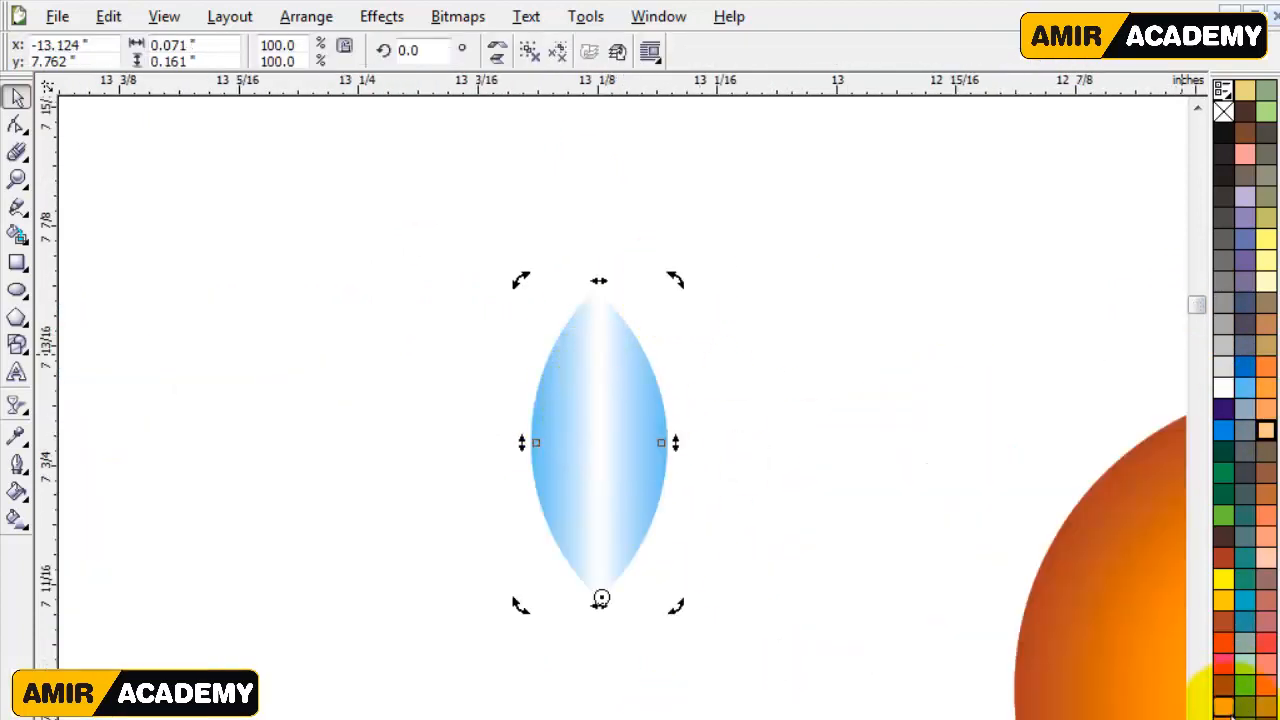
pyautogui.click(1196, 714)
pyautogui.moveTo(693, 146); pyautogui.dragTo(740, 188)
pyautogui.hotkey('ctrl', 'r')
pyautogui.hotkey('ctrl', 'r')
pyautogui.hotkey('ctrl', 'r')
pyautogui.hotkey('ctrl', 'r')
pyautogui.hotkey('ctrl', 'r')
pyautogui.hotkey('ctrl', 'r')
pyautogui.hotkey('ctrl', 'r')
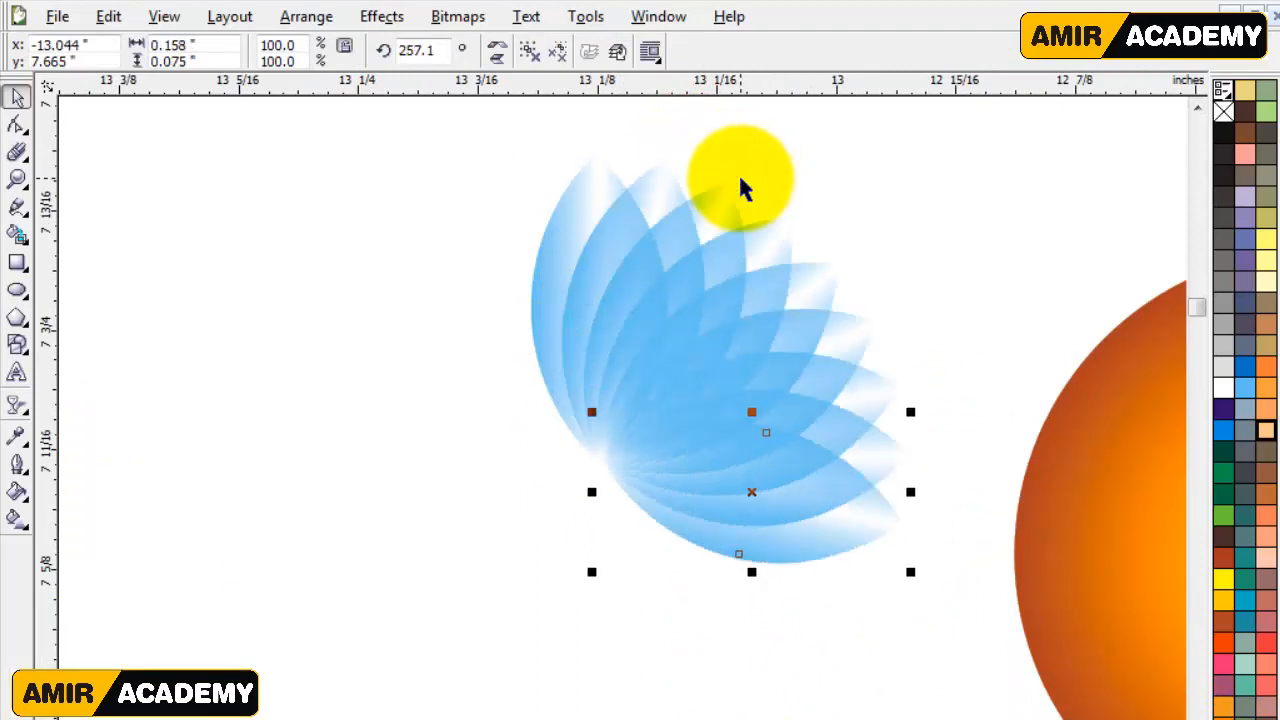
pyautogui.hotkey('ctrl', 'r')
pyautogui.hotkey('ctrl', 'r')
pyautogui.hotkey('ctrl', 'r')
pyautogui.hotkey('ctrl', 'r')
pyautogui.hotkey('ctrl', 'r')
pyautogui.hotkey('ctrl', 'r')
pyautogui.hotkey('ctrl', 'r')
pyautogui.hotkey('ctrl', 'r')
pyautogui.hotkey('ctrl', 'r')
pyautogui.hotkey('ctrl', 'r')
pyautogui.hotkey('ctrl', 'r')
pyautogui.hotkey('ctrl', 'r')
pyautogui.hotkey('ctrl', 'r')
pyautogui.hotkey('ctrl', 'r')
pyautogui.hotkey('ctrl', 'r')
pyautogui.hotkey('ctrl', 'r')
pyautogui.hotkey('ctrl', 'r')
pyautogui.hotkey('ctrl', 'r')
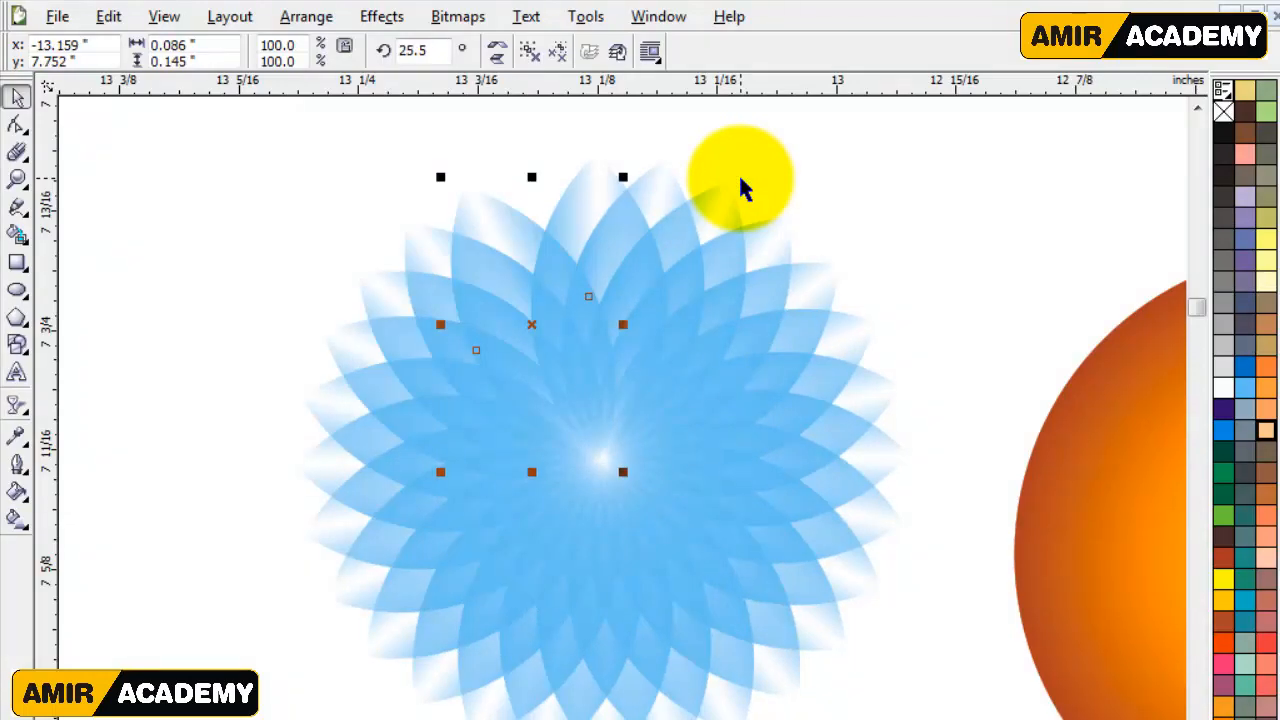
pyautogui.scroll(-2, 723, 270)
pyautogui.moveTo(768, 216); pyautogui.dragTo(391, 605)
pyautogui.moveTo(568, 426); pyautogui.dragTo(1043, 251)
pyautogui.rightClick(1043, 251)
pyautogui.hotkey('ctrl', 'z')
# Step: Set one upright petal apart to the upper left and move the round blue flower above the orange circle
pyautogui.click(803, 269)
pyautogui.moveTo(557, 284); pyautogui.dragTo(347, 204)
pyautogui.moveTo(819, 220); pyautogui.dragTo(357, 678)
pyautogui.moveTo(555, 449); pyautogui.dragTo(1011, 266)
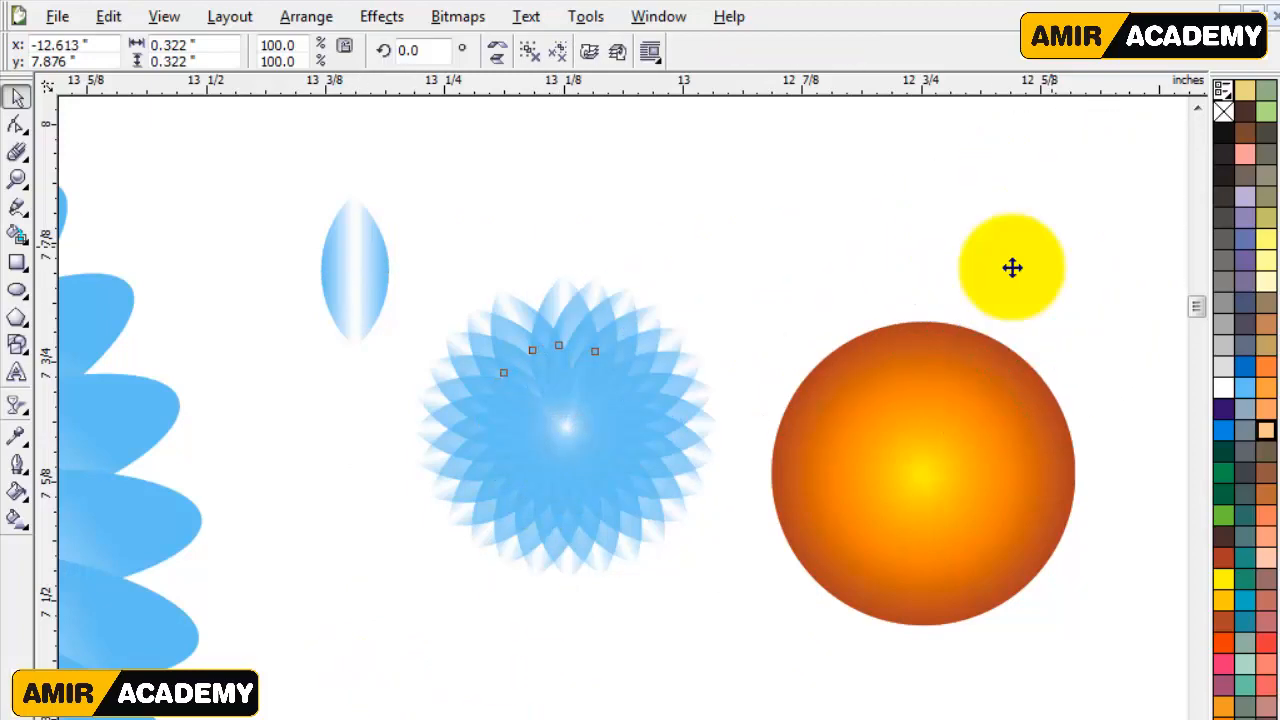
# Step: Rotate the single petal about 49° left around its lower tip and repeat rotated copies clockwise into a fan of seven petals
pyautogui.click(361, 279)
pyautogui.moveTo(358, 299); pyautogui.dragTo(509, 317)
pyautogui.click(509, 317)
pyautogui.moveTo(461, 201); pyautogui.dragTo(385, 252)
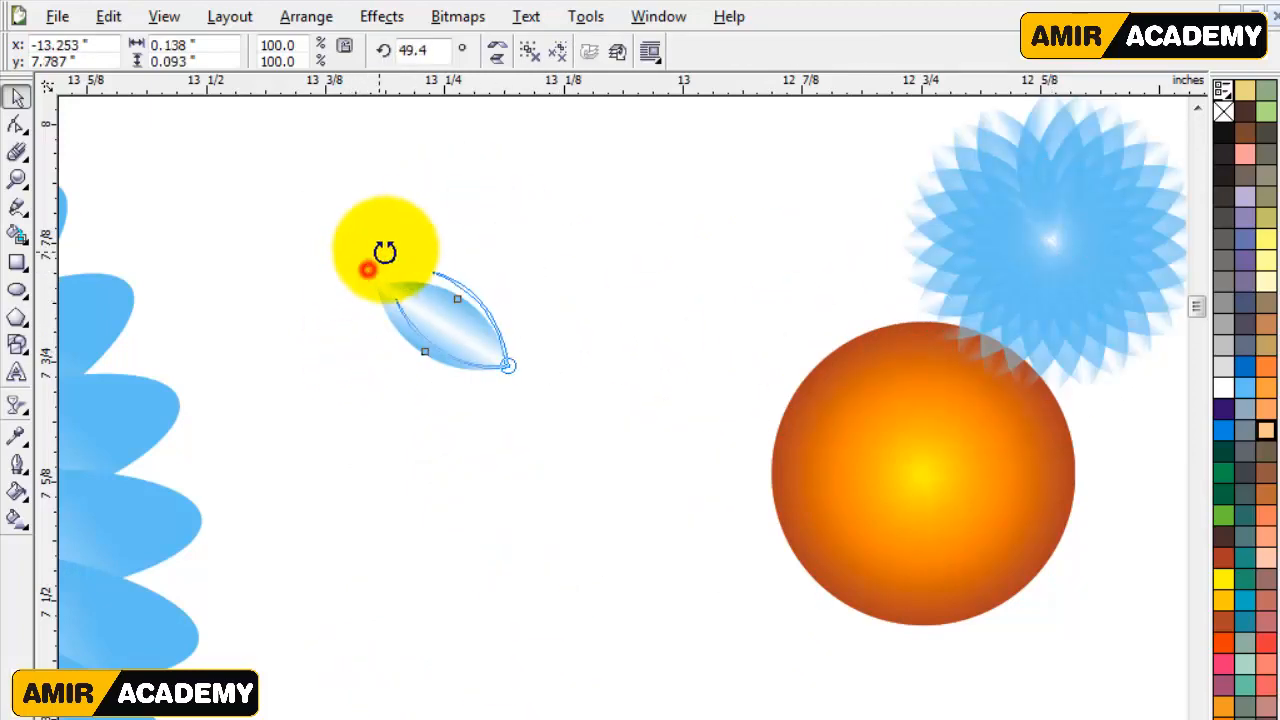
pyautogui.hotkey('ctrl', 'r')
pyautogui.hotkey('ctrl', 'r')
pyautogui.hotkey('ctrl', 'r')
pyautogui.hotkey('ctrl', 'r')
pyautogui.hotkey('ctrl', 'r')
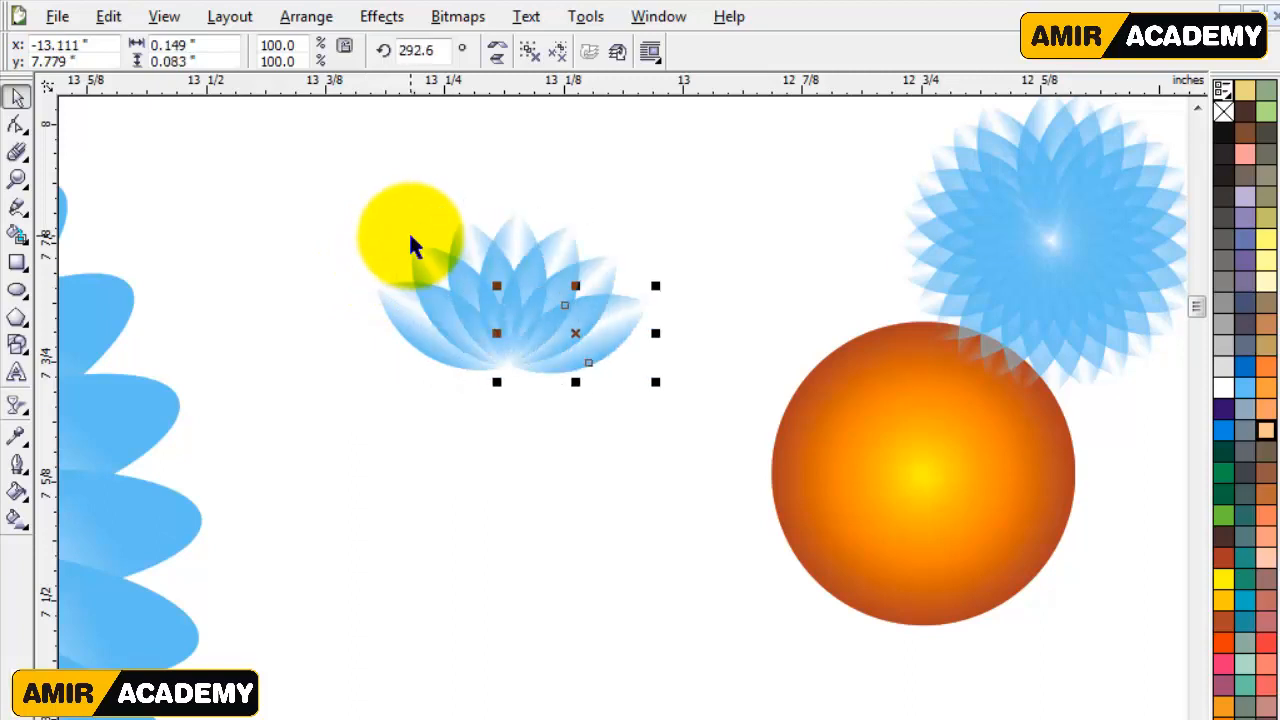
# Step: Move the orange circle under the base of the petal fan and shrink it to about 0.093 inches across
pyautogui.click(557, 462)
pyautogui.moveTo(945, 500); pyautogui.dragTo(609, 549)
pyautogui.moveTo(686, 354); pyautogui.dragTo(614, 425)
pyautogui.moveTo(526, 500); pyautogui.dragTo(511, 431)
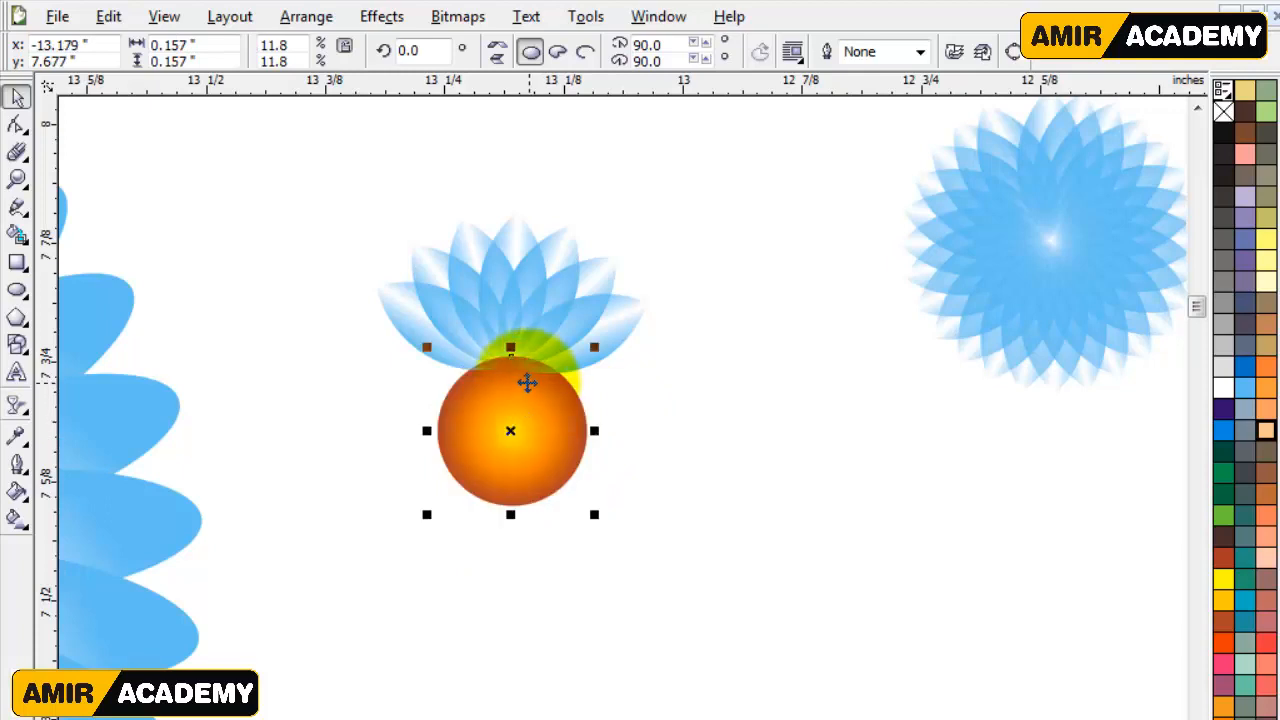
pyautogui.scroll(2, 420, 345)
pyautogui.moveTo(771, 686); pyautogui.dragTo(705, 645)
pyautogui.moveTo(647, 555); pyautogui.dragTo(638, 486)
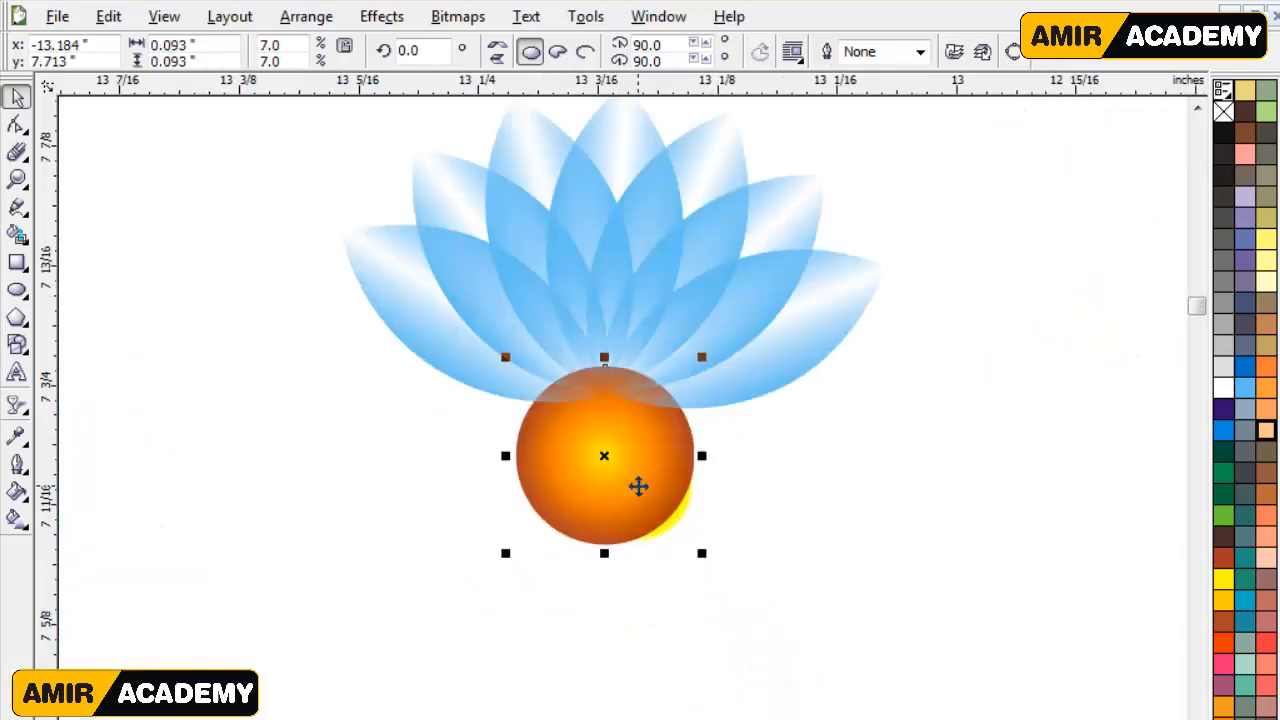
# Step: Duplicate the orange circle upward, enlarge the copy to 0.11 inches, trim the lower circle with it and delete the cutting circle
pyautogui.moveTo(628, 350); pyautogui.dragTo(628, 350)
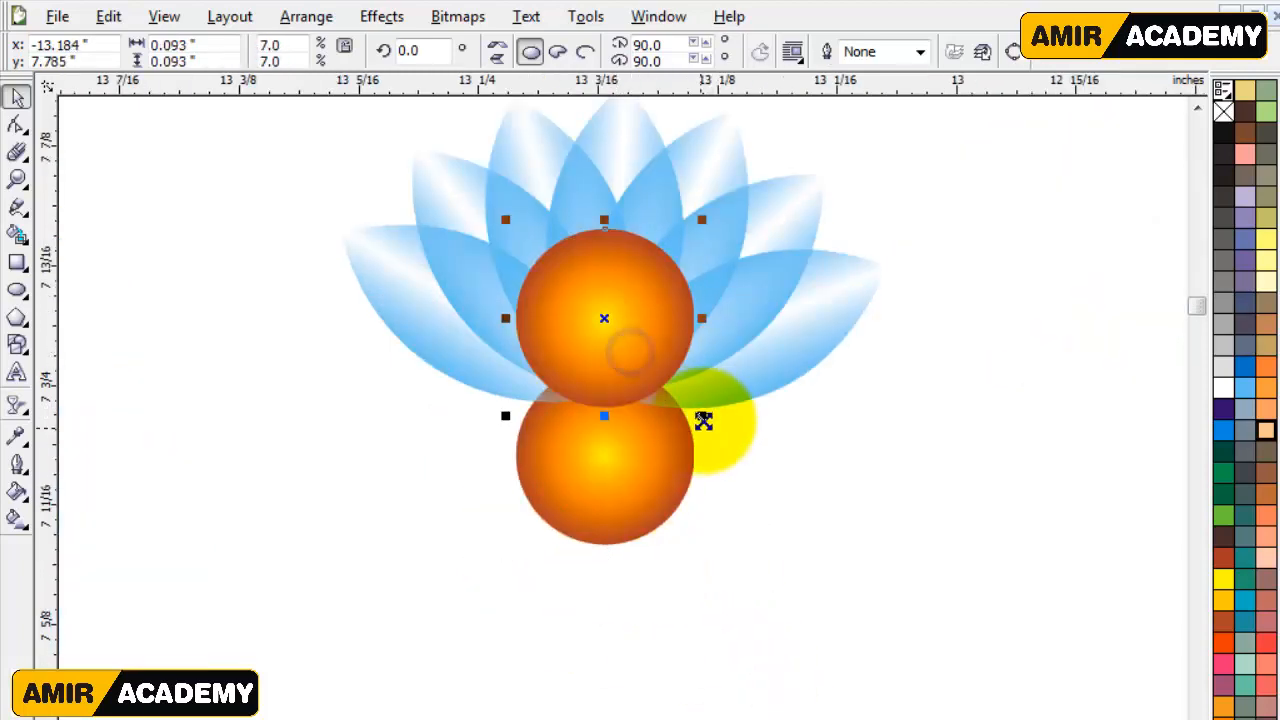
pyautogui.moveTo(726, 435); pyautogui.dragTo(724, 434)
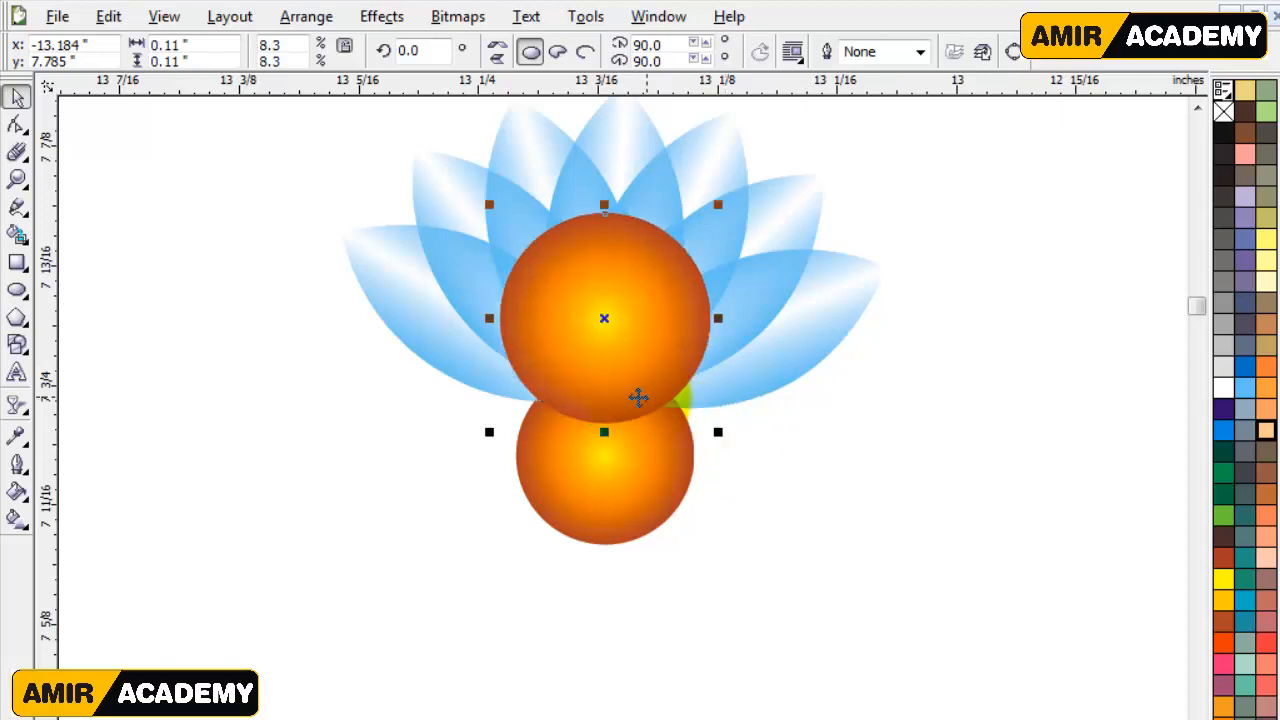
pyautogui.keyDown('shift'); pyautogui.click(641, 471); pyautogui.keyUp('shift')
pyautogui.moveTo(637, 393); pyautogui.dragTo(894, 563)
pyautogui.click(676, 52)
pyautogui.press('Delete')
# Step: Reshape the nodes along the trimmed orange shape's upper edge into a shallow arch with rounded corners meeting the petals
pyautogui.scroll(2, 644, 432)
pyautogui.press('F10')
pyautogui.click(534, 426)
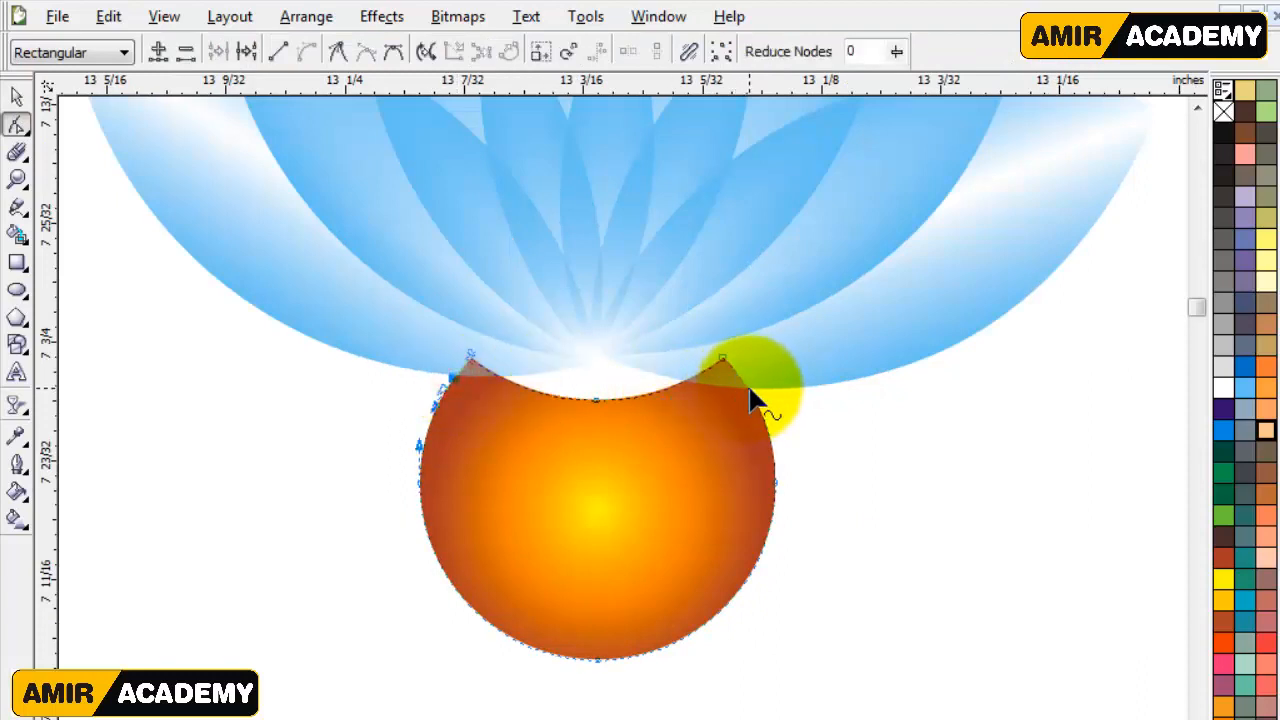
pyautogui.moveTo(707, 378); pyautogui.dragTo(686, 402)
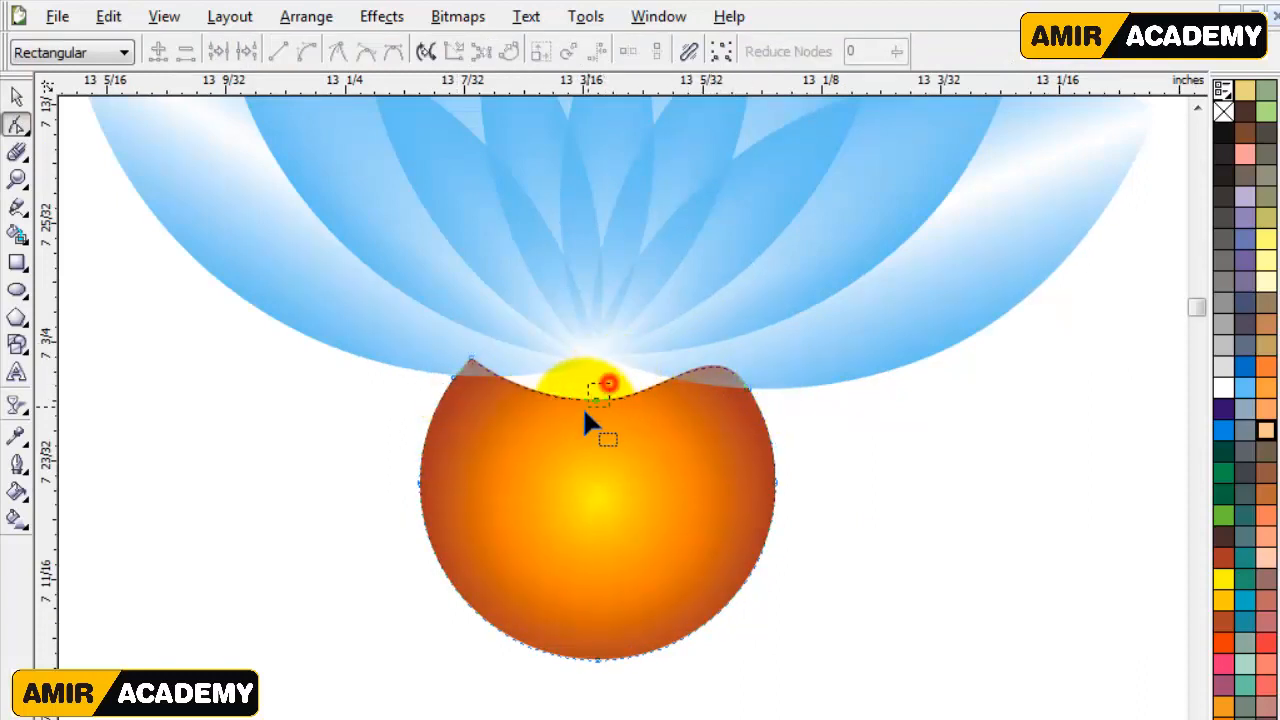
pyautogui.moveTo(583, 406); pyautogui.dragTo(494, 372)
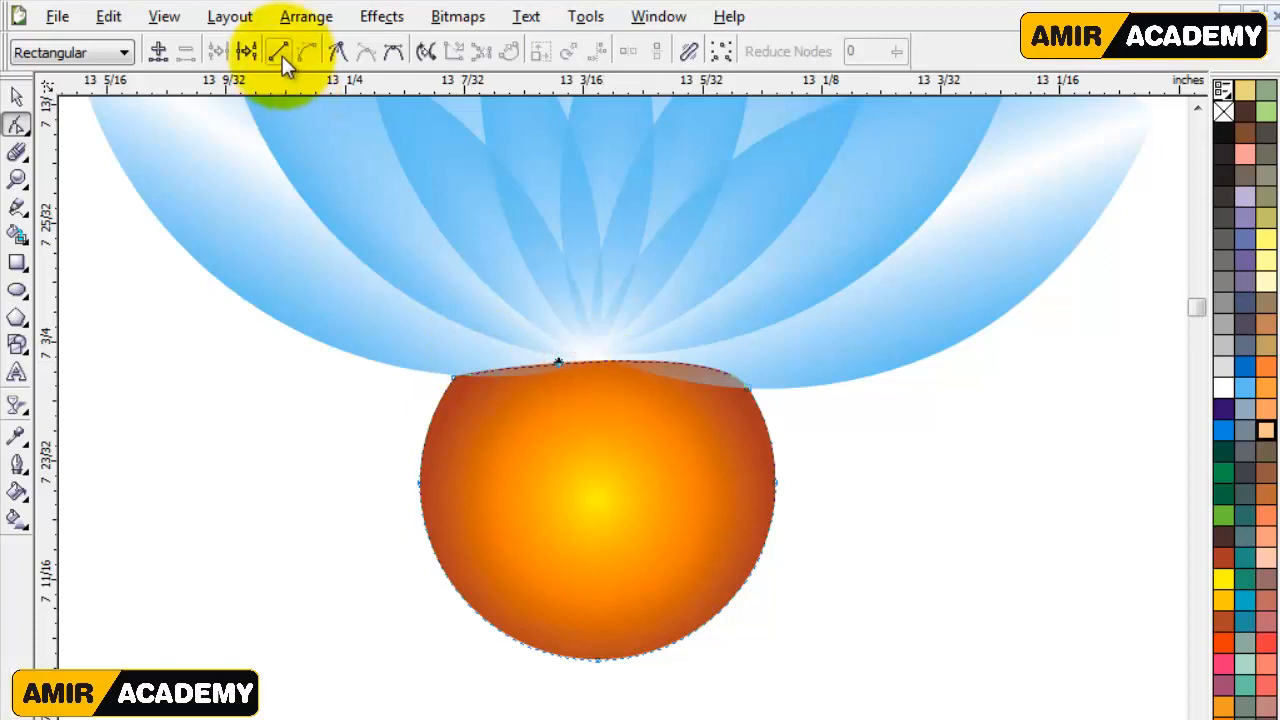
pyautogui.click(280, 53)
pyautogui.click(451, 379)
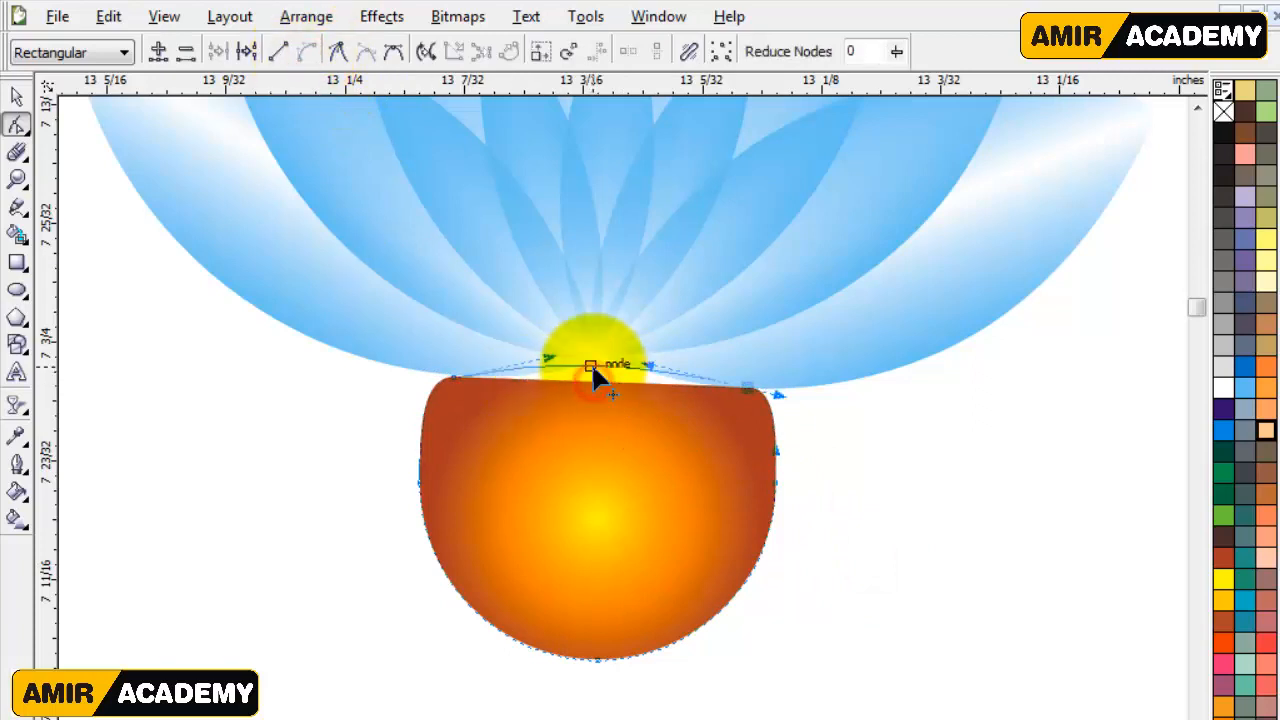
pyautogui.moveTo(592, 367); pyautogui.dragTo(592, 367)
pyautogui.click(16, 97)
pyautogui.click(837, 496)
# Step: Move the complete petal fan with its orange base onto the tip of the bare left stem
pyautogui.scroll(-2, 625, 438)
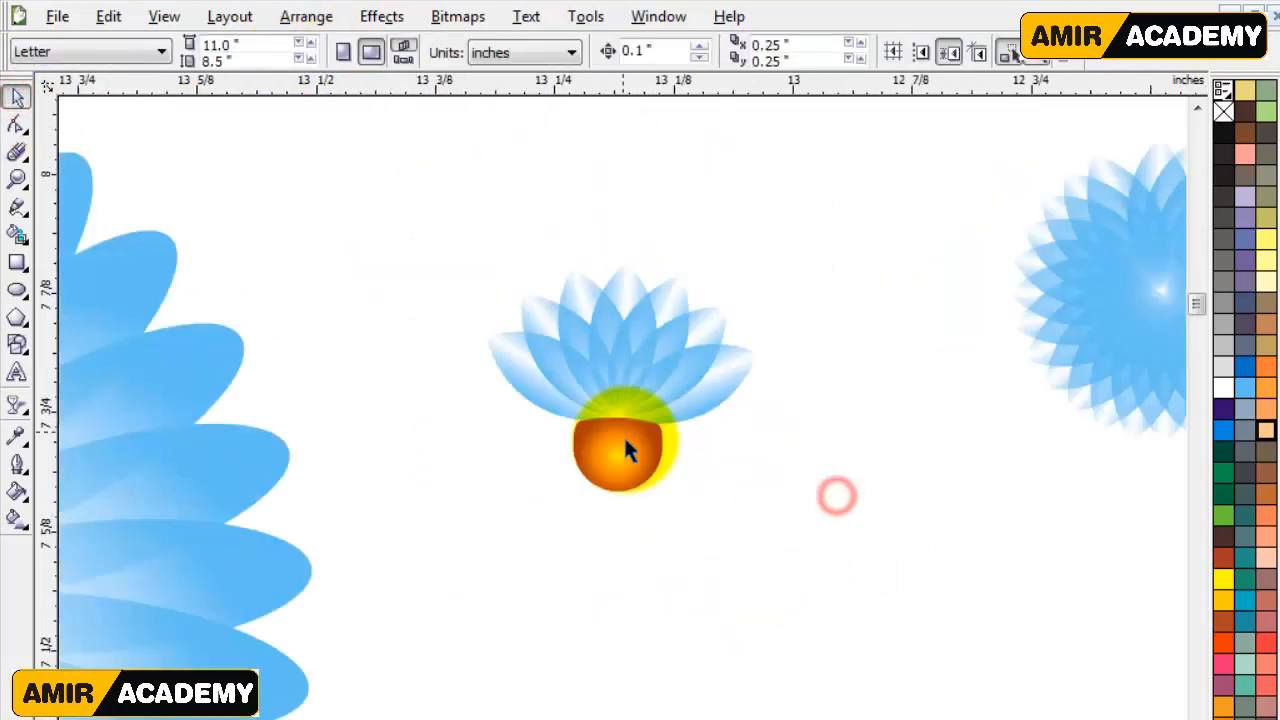
pyautogui.moveTo(448, 568); pyautogui.dragTo(394, 580)
pyautogui.scroll(-2, 677, 403)
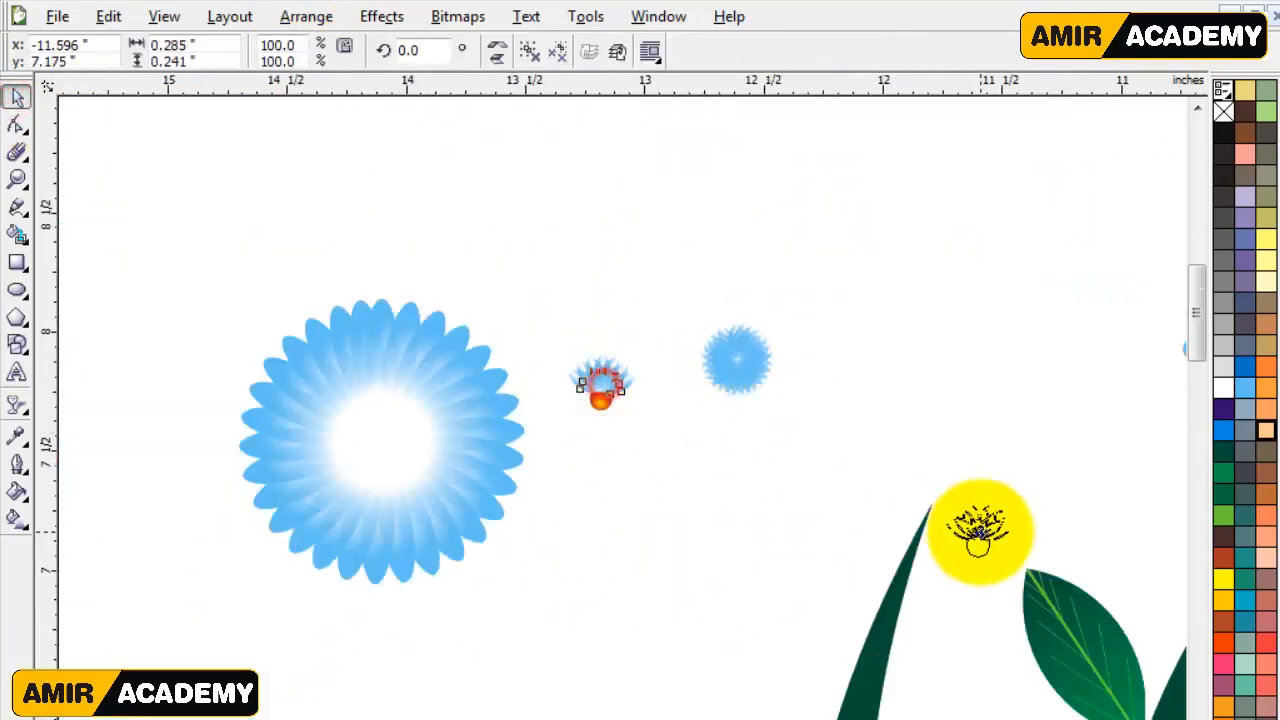
pyautogui.scroll(-1, 620, 440)
pyautogui.scroll(2, 575, 430)
pyautogui.moveTo(575, 432); pyautogui.dragTo(530, 428)
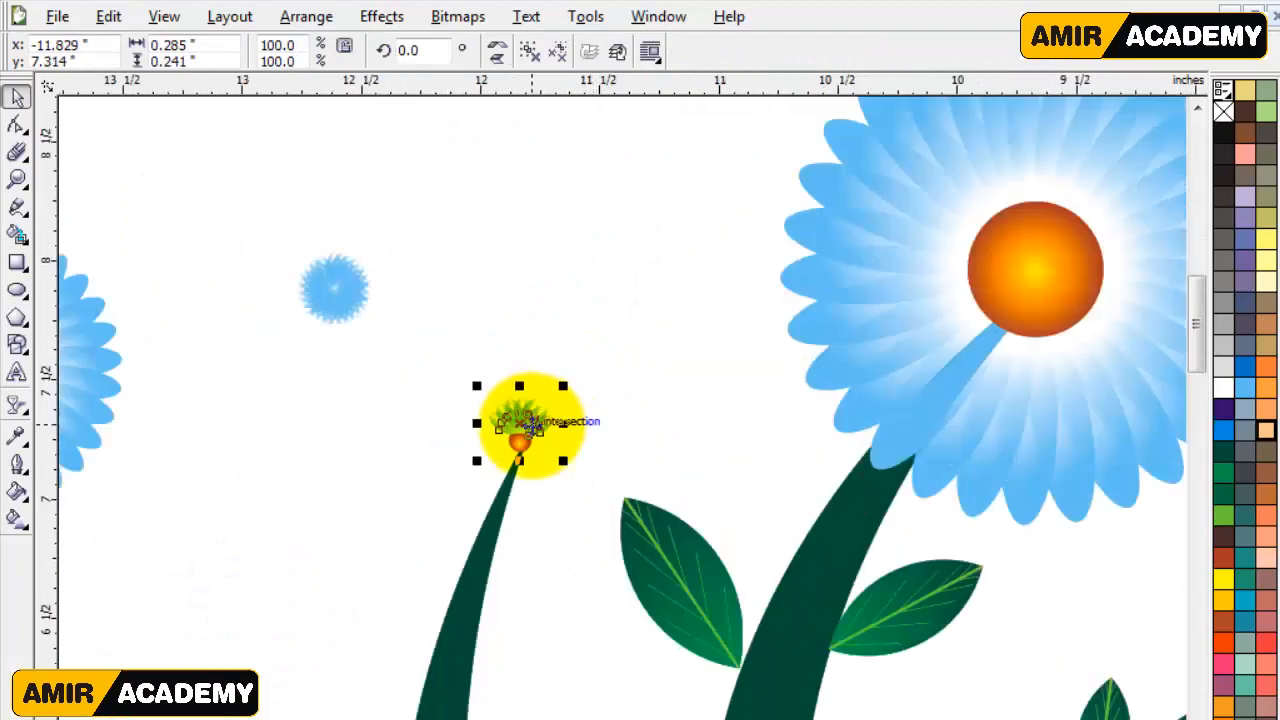
# Step: Enlarge the fan-shaped flower in stages and seat its orange base on the left stem's tip
pyautogui.scroll(2, 532, 425)
pyautogui.moveTo(729, 300); pyautogui.dragTo(829, 200)
pyautogui.scroll(-1, 612, 428)
pyautogui.moveTo(612, 428); pyautogui.dragTo(609, 423)
pyautogui.scroll(-2, 609, 423)
pyautogui.moveTo(680, 331); pyautogui.dragTo(786, 237)
pyautogui.moveTo(691, 420); pyautogui.dragTo(612, 423)
# Step: Delete the leftover round blue flowers beside the plant
pyautogui.scroll(-2, 612, 423)
pyautogui.click(486, 491)
pyautogui.moveTo(514, 343); pyautogui.dragTo(449, 251)
pyautogui.click(351, 432)
pyautogui.press('Delete')
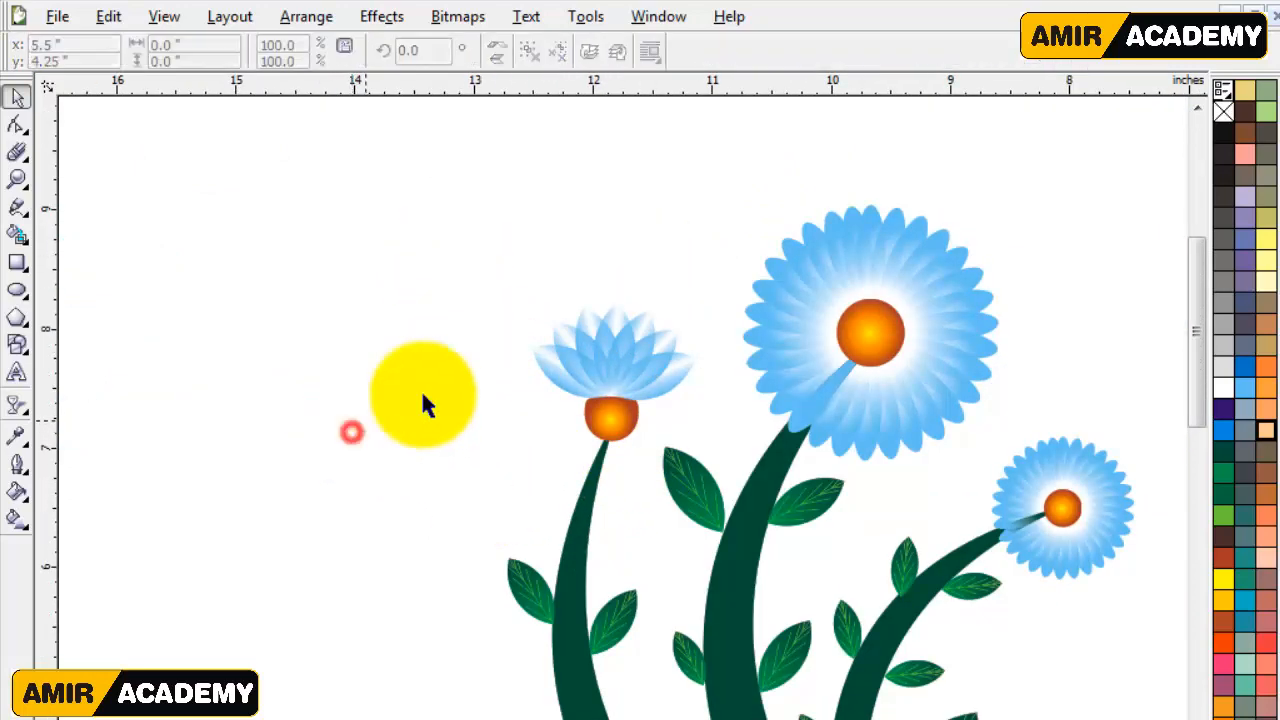
# Step: Enlarge the fan-shaped flower further and reposition it so its orange base sits on the left stem's tip
pyautogui.scroll(-2, 420, 341)
pyautogui.press('z')
pyautogui.moveTo(336, 252); pyautogui.dragTo(943, 689)
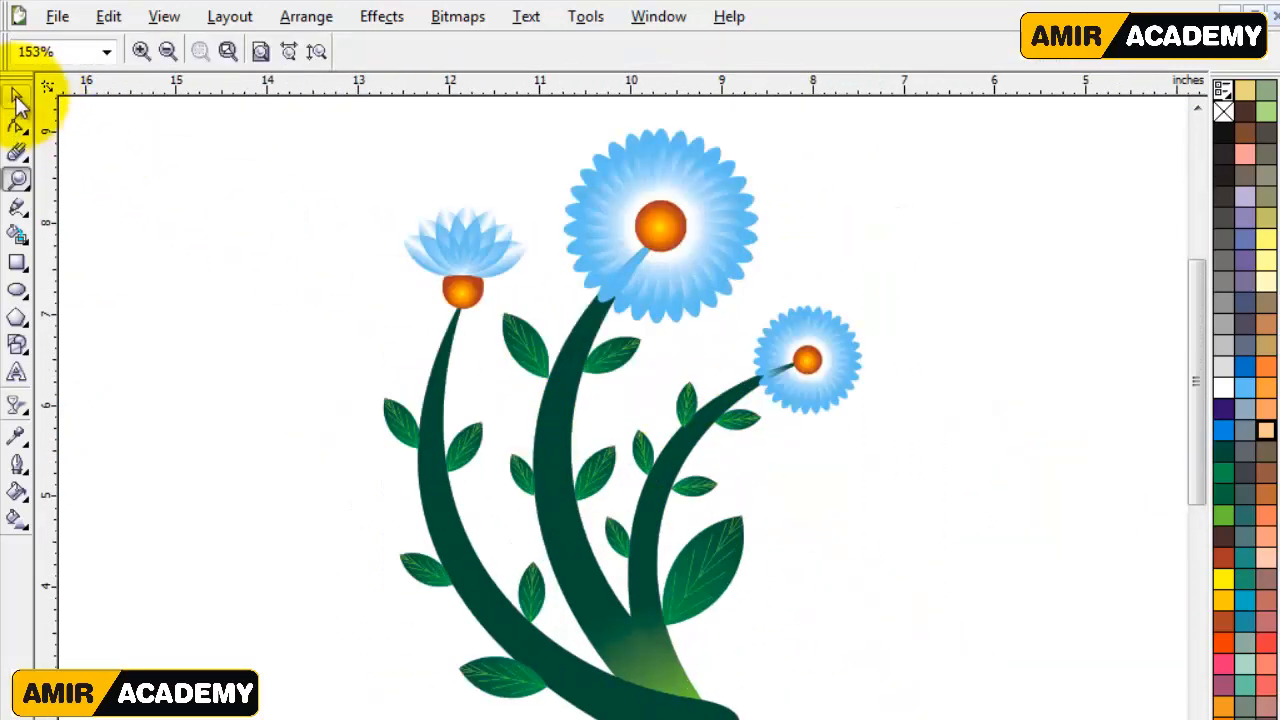
pyautogui.click(18, 100)
pyautogui.click(486, 229)
pyautogui.moveTo(531, 196); pyautogui.dragTo(618, 124)
pyautogui.moveTo(470, 234); pyautogui.dragTo(465, 230)
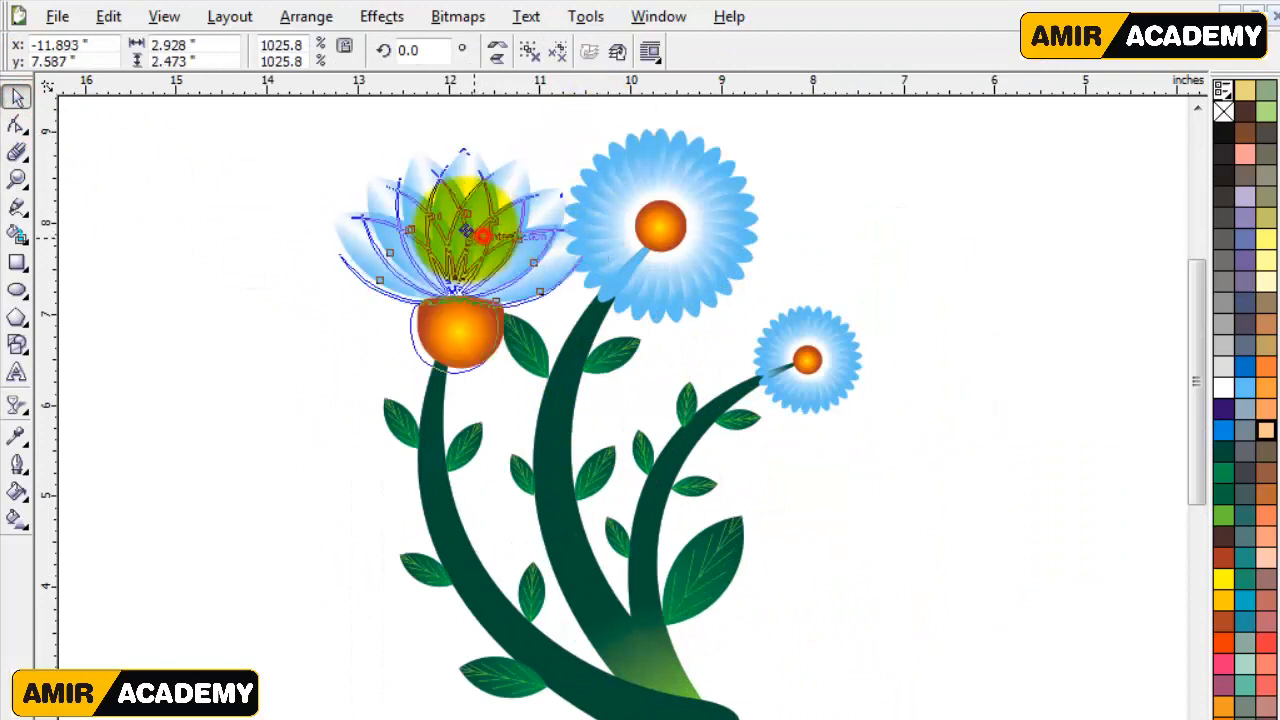
pyautogui.moveTo(590, 402); pyautogui.dragTo(555, 355)
pyautogui.moveTo(460, 243); pyautogui.dragTo(449, 300)
pyautogui.click(324, 347)
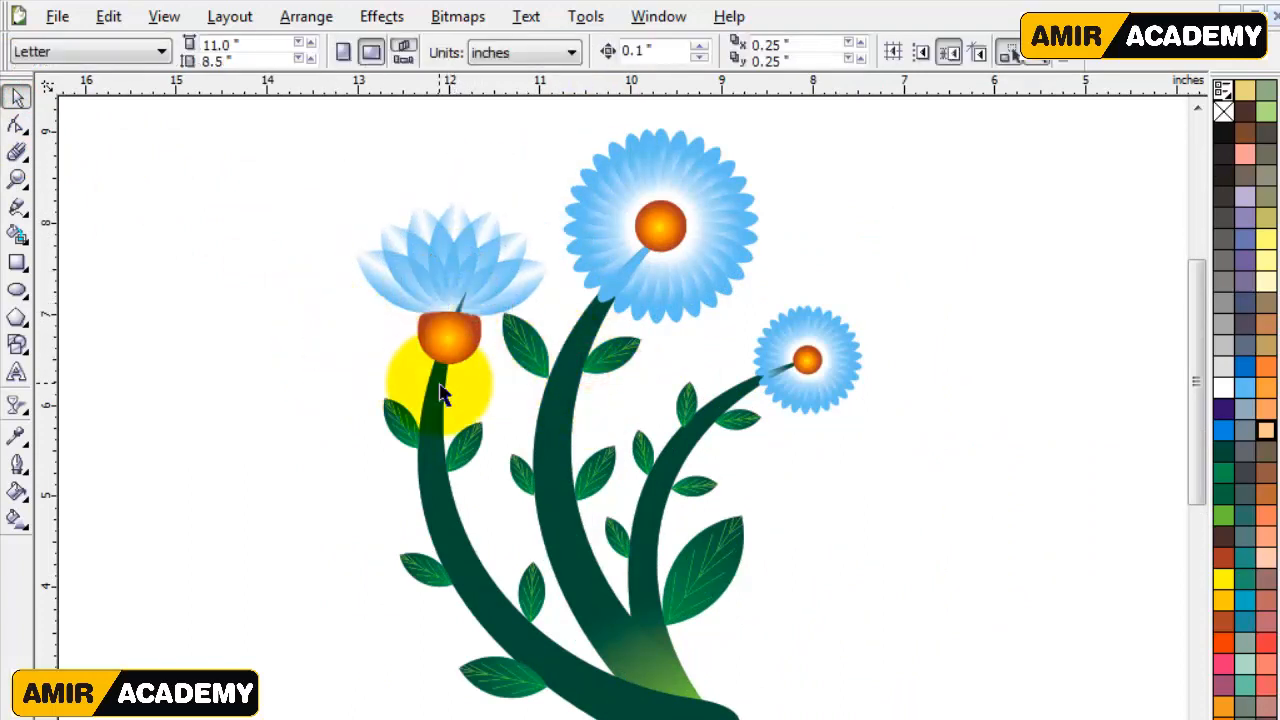
pyautogui.moveTo(450, 340); pyautogui.dragTo(462, 312)
# Step: Ungroup the fan-shaped flower, shrink its orange base to 0.4 by 0.332 inches and move it up against the petals
pyautogui.click(527, 57)
pyautogui.click(292, 338)
pyautogui.click(457, 310)
pyautogui.press('z')
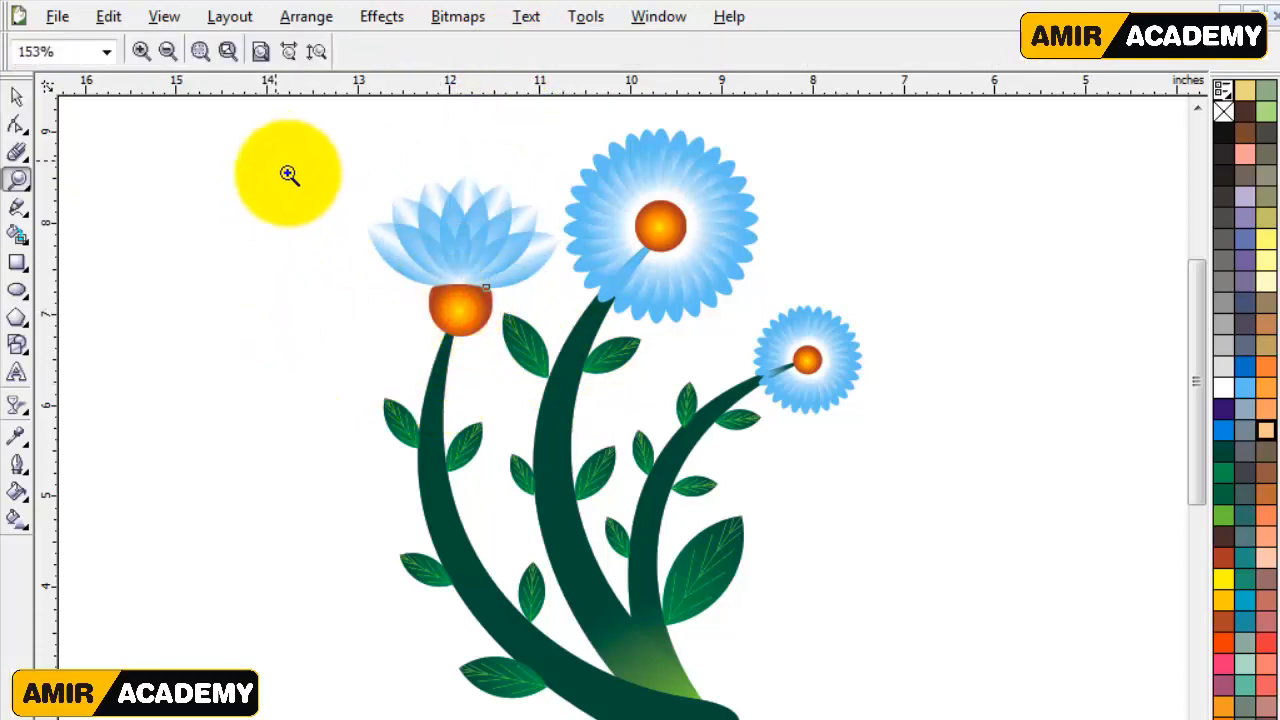
pyautogui.click(14, 98)
pyautogui.moveTo(497, 275); pyautogui.dragTo(498, 346)
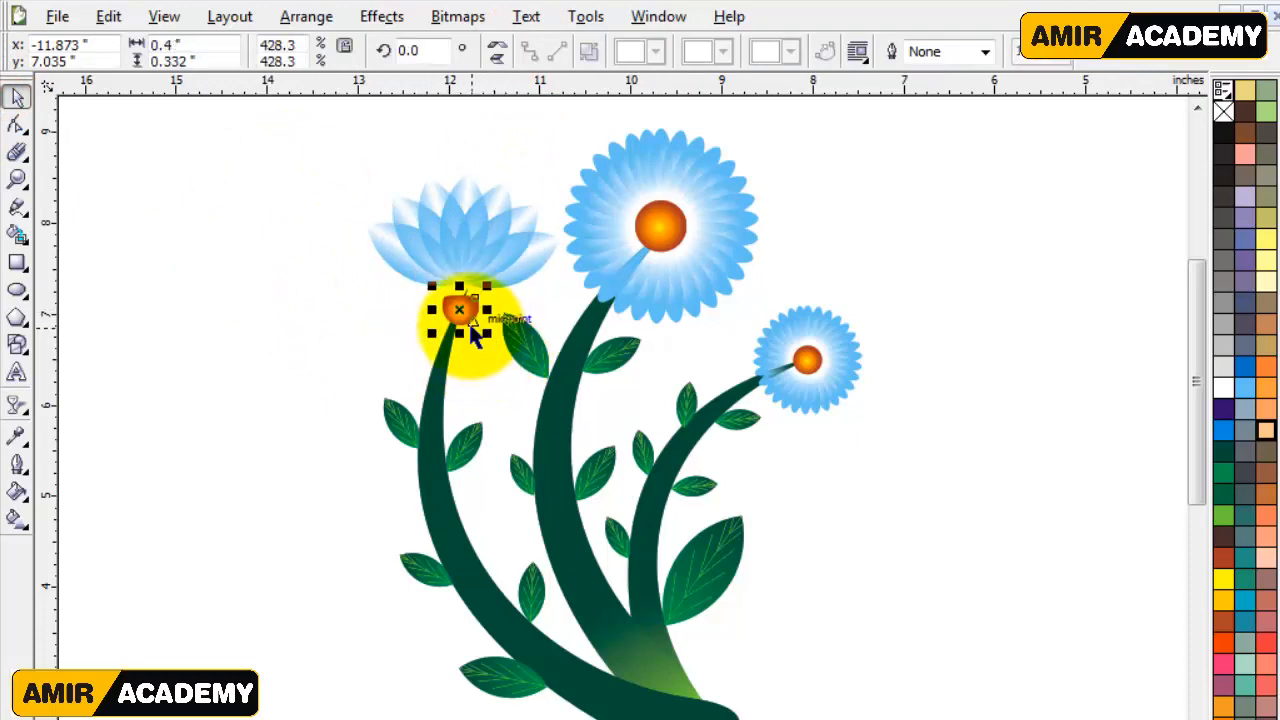
pyautogui.scroll(3, 474, 337)
pyautogui.moveTo(601, 435); pyautogui.dragTo(601, 435)
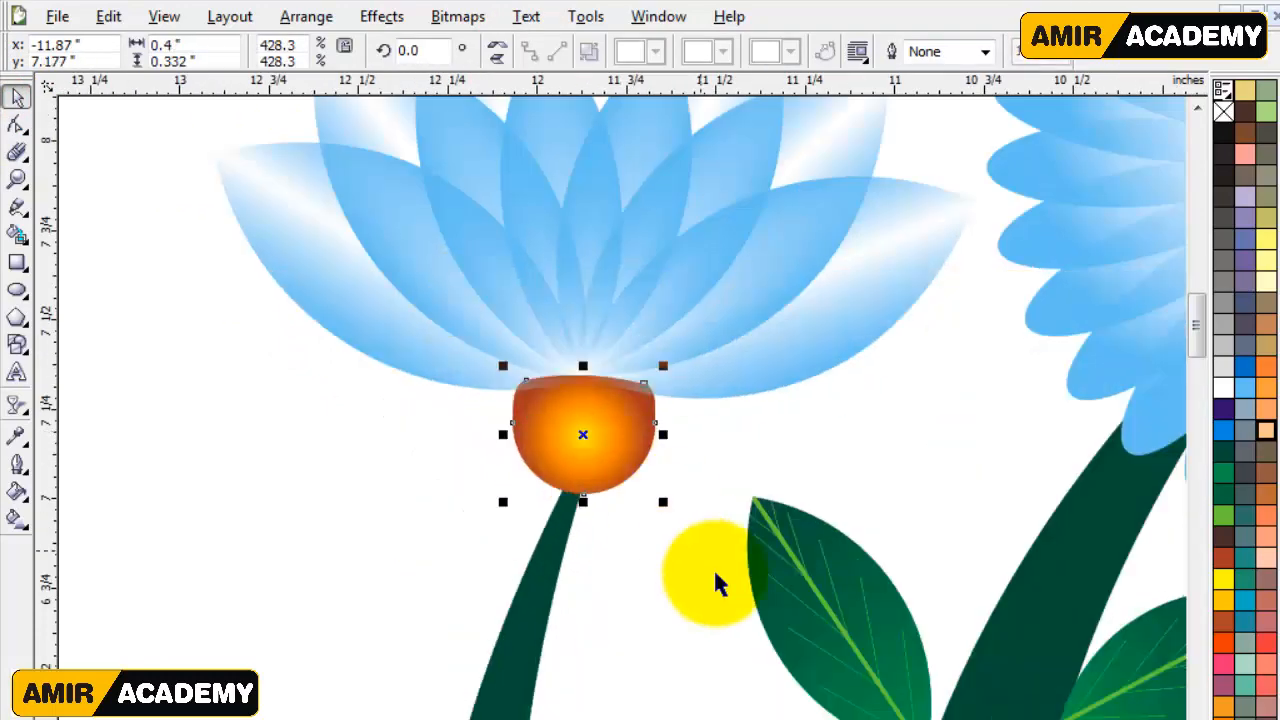
pyautogui.scroll(-2, 715, 580)
pyautogui.click(463, 449)
# Step: Copy the upper leaf of the left stem and attach the copy to the stem's left side just below the orange base
pyautogui.moveTo(524, 505); pyautogui.dragTo(549, 431)
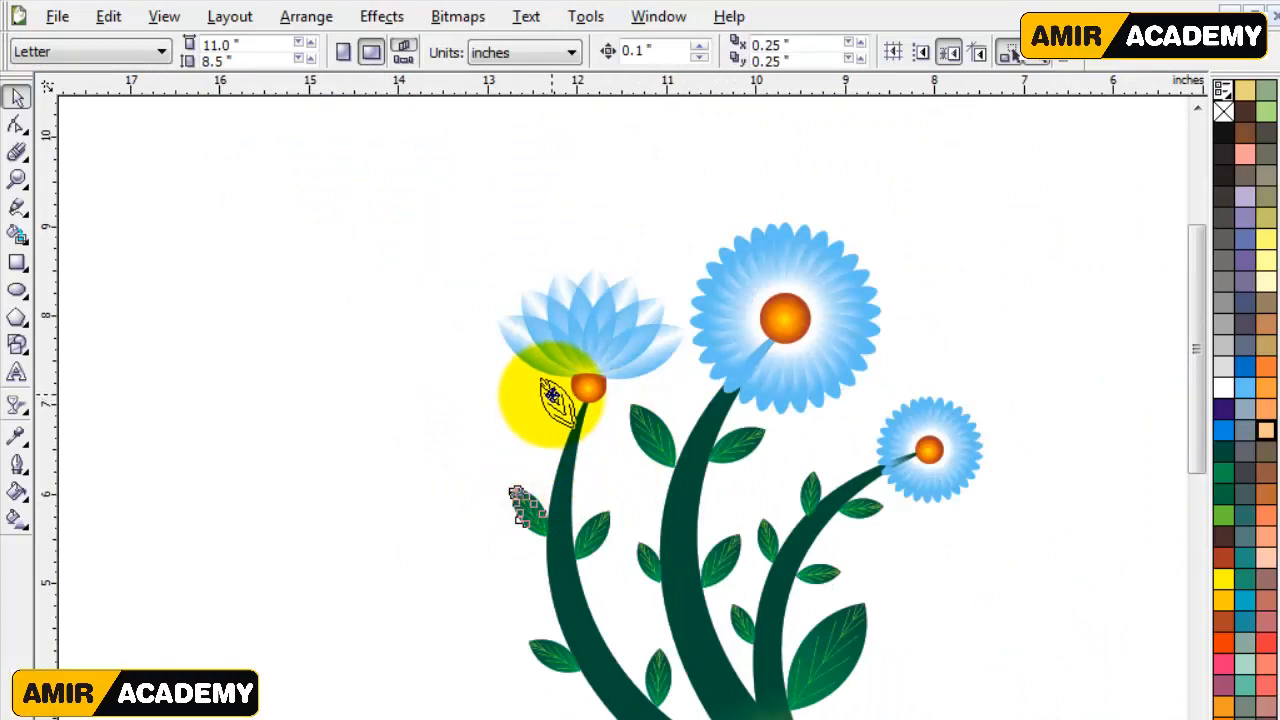
pyautogui.moveTo(547, 395); pyautogui.dragTo(547, 395)
pyautogui.press('z')
pyautogui.moveTo(474, 349); pyautogui.dragTo(676, 456)
pyautogui.click(16, 98)
pyautogui.moveTo(498, 446); pyautogui.dragTo(510, 449)
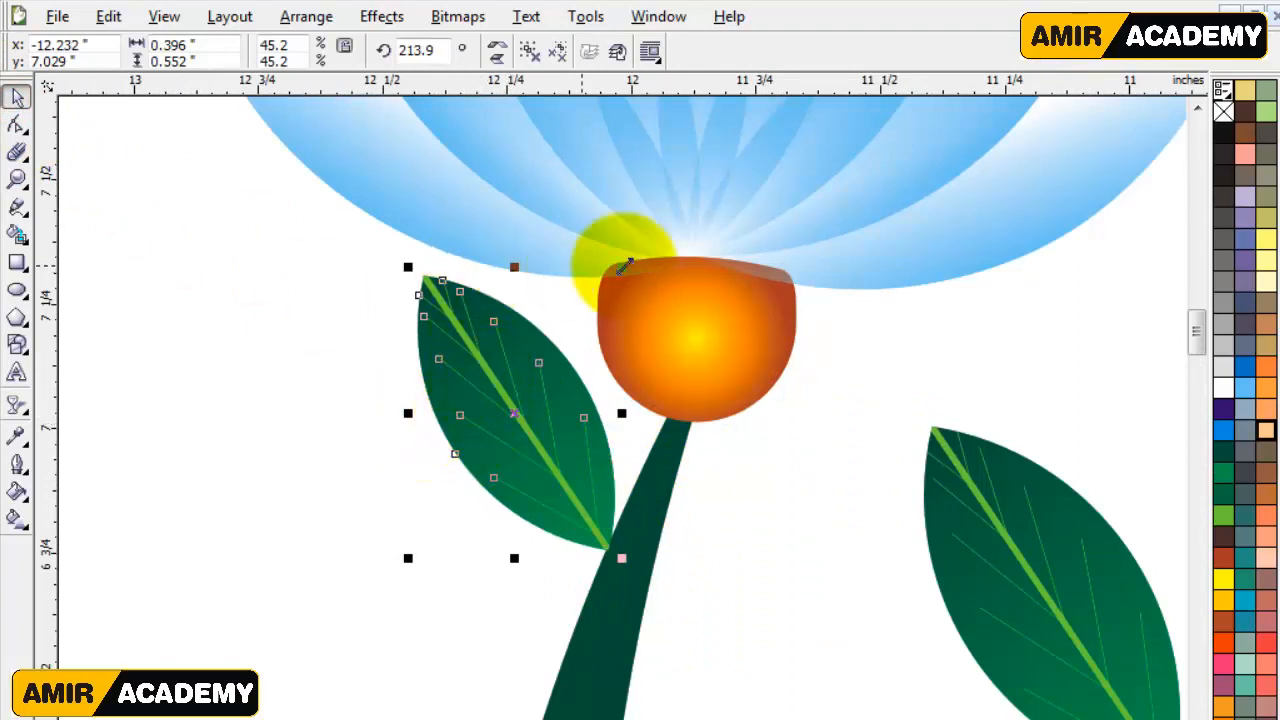
# Step: Make a copy of the new leaf rotated to 125.6° and place it slightly lower on the stem's right side
pyautogui.moveTo(606, 263); pyautogui.dragTo(855, 557)
pyautogui.hotkey('ctrl', 'z')
pyautogui.click(516, 418)
pyautogui.moveTo(680, 493); pyautogui.dragTo(678, 643)
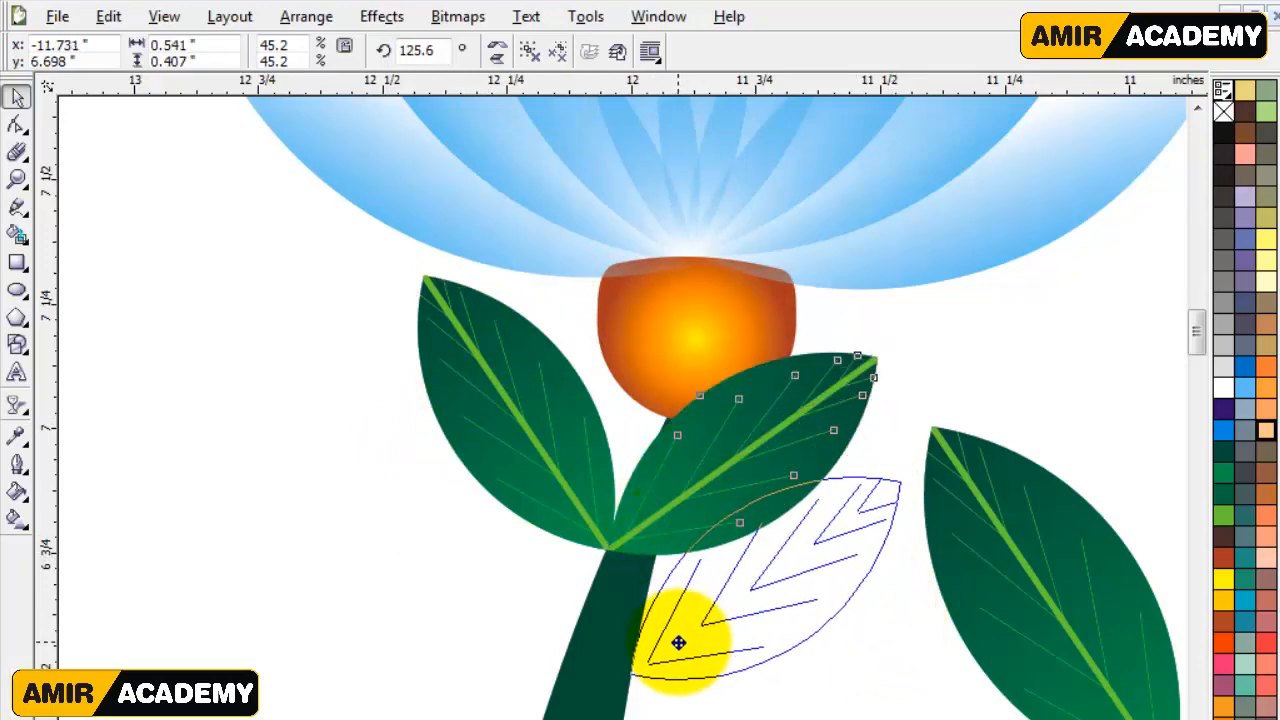
# Step: Preview the whole flowering plant full screen
pyautogui.click(312, 660)
pyautogui.press('F3')
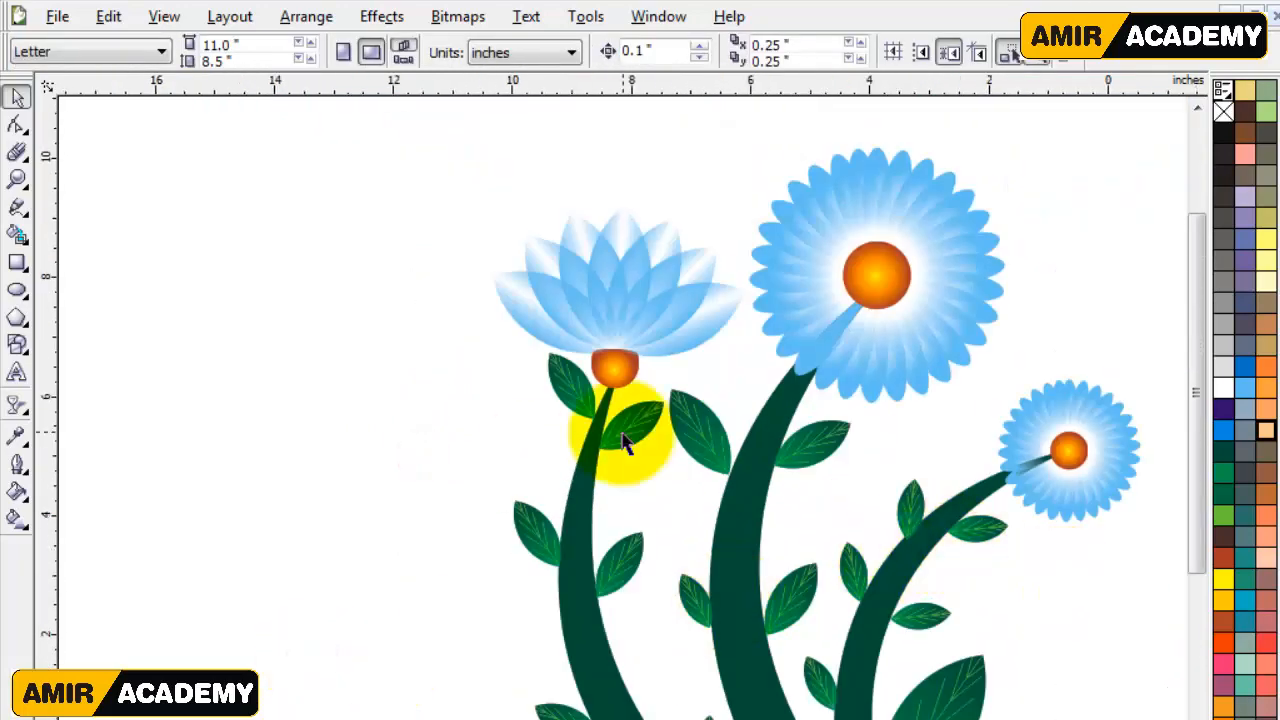
pyautogui.press('F3')
pyautogui.click(267, 495)
pyautogui.moveTo(1200, 294); pyautogui.dragTo(1189, 333)
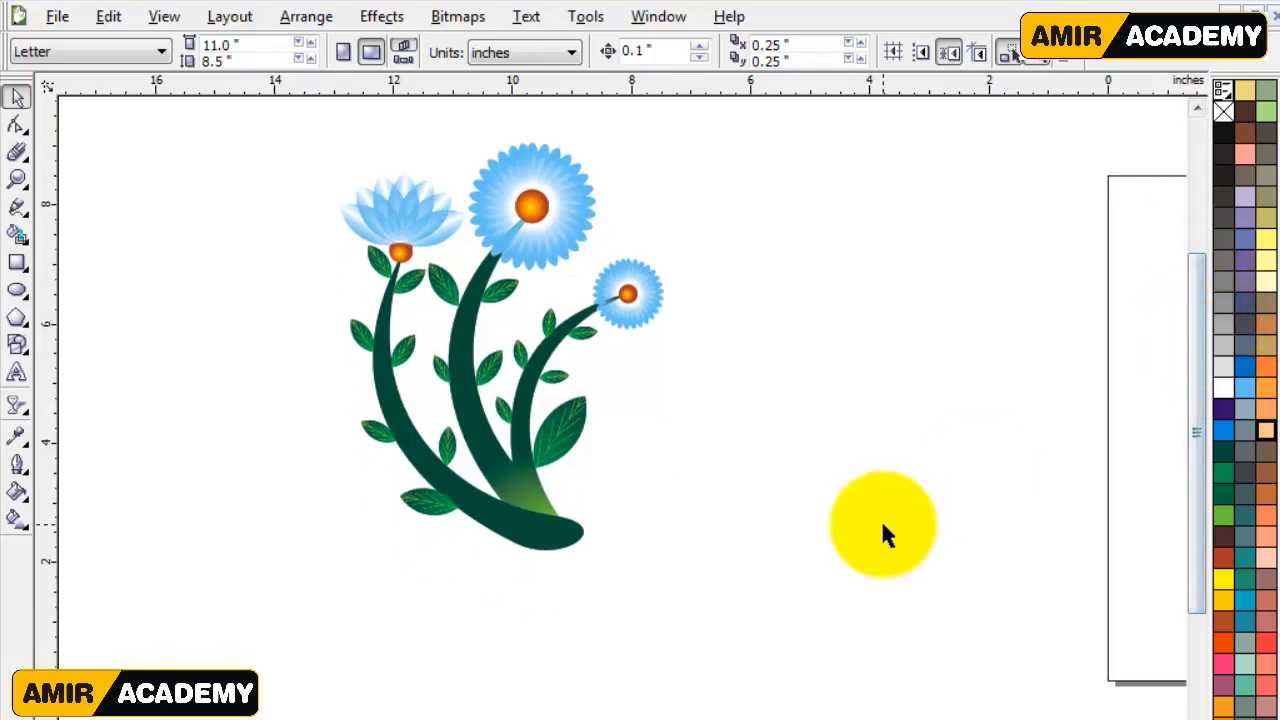
pyautogui.press('F9')
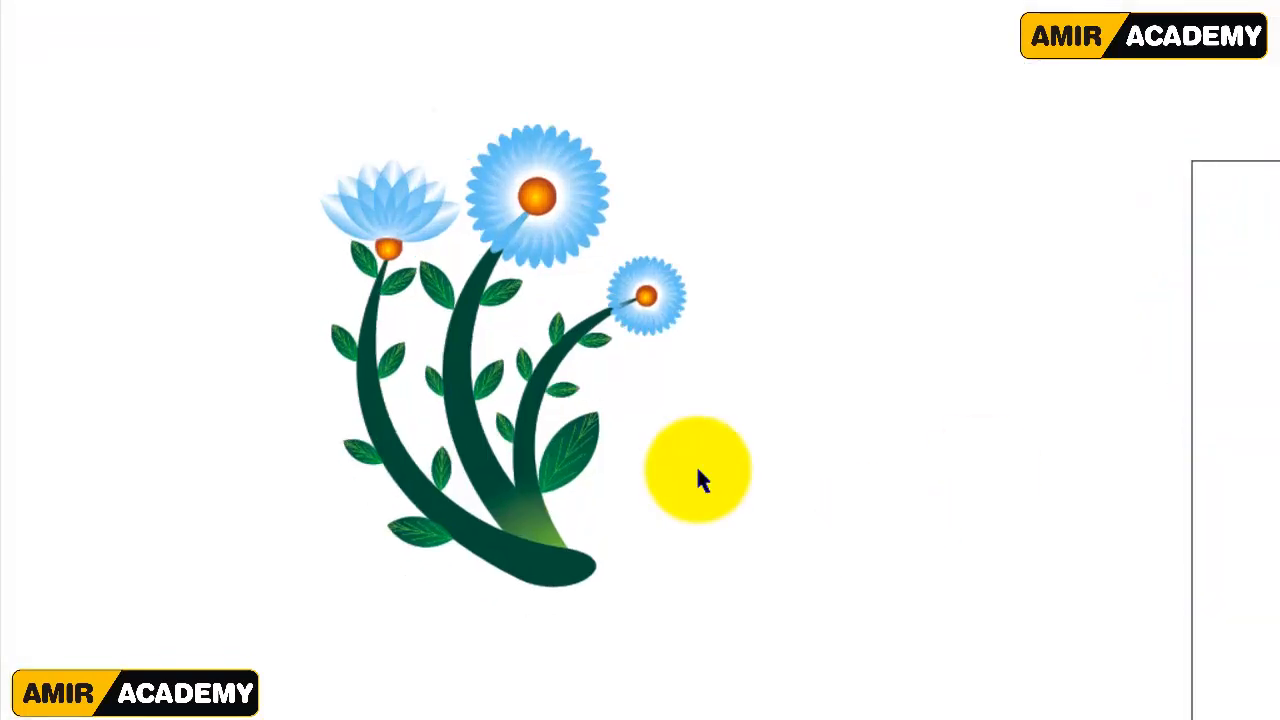
pyautogui.click(697, 480)
# Step: Enlarge the small round flower on the right stem slightly and reseat it on the stem's tip
pyautogui.click(642, 293)
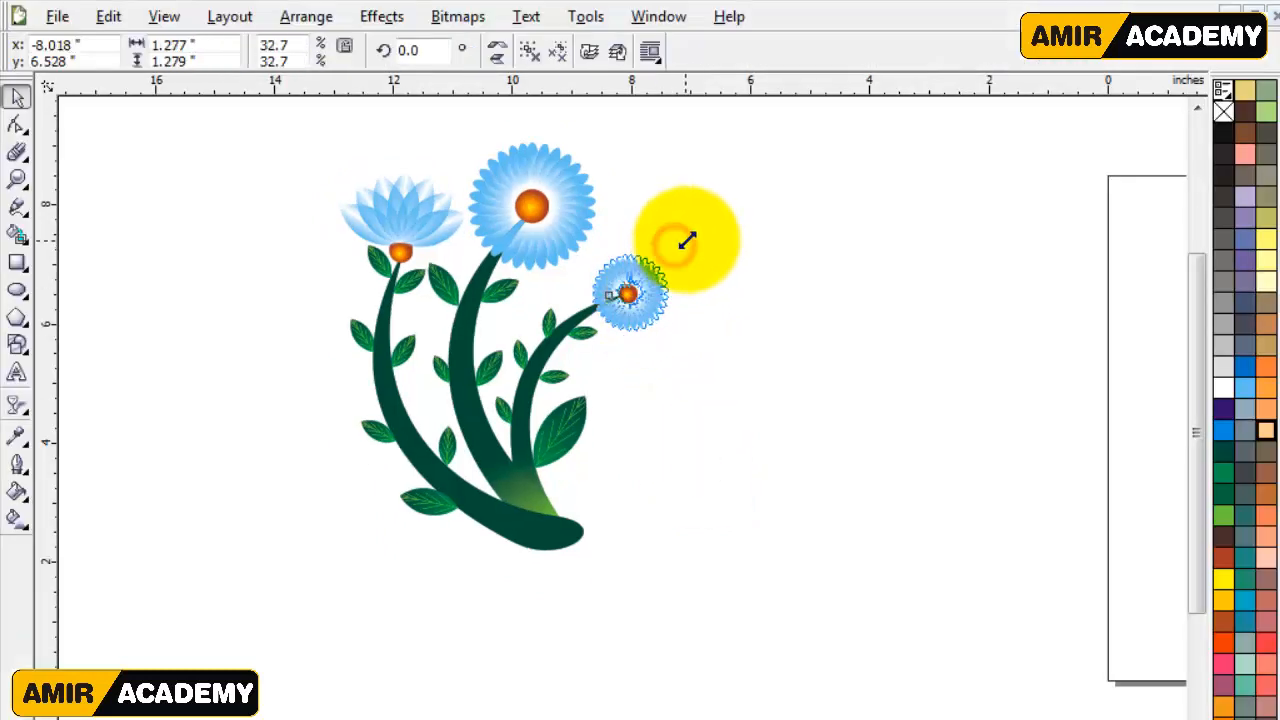
pyautogui.moveTo(686, 240); pyautogui.dragTo(690, 236)
pyautogui.click(658, 383)
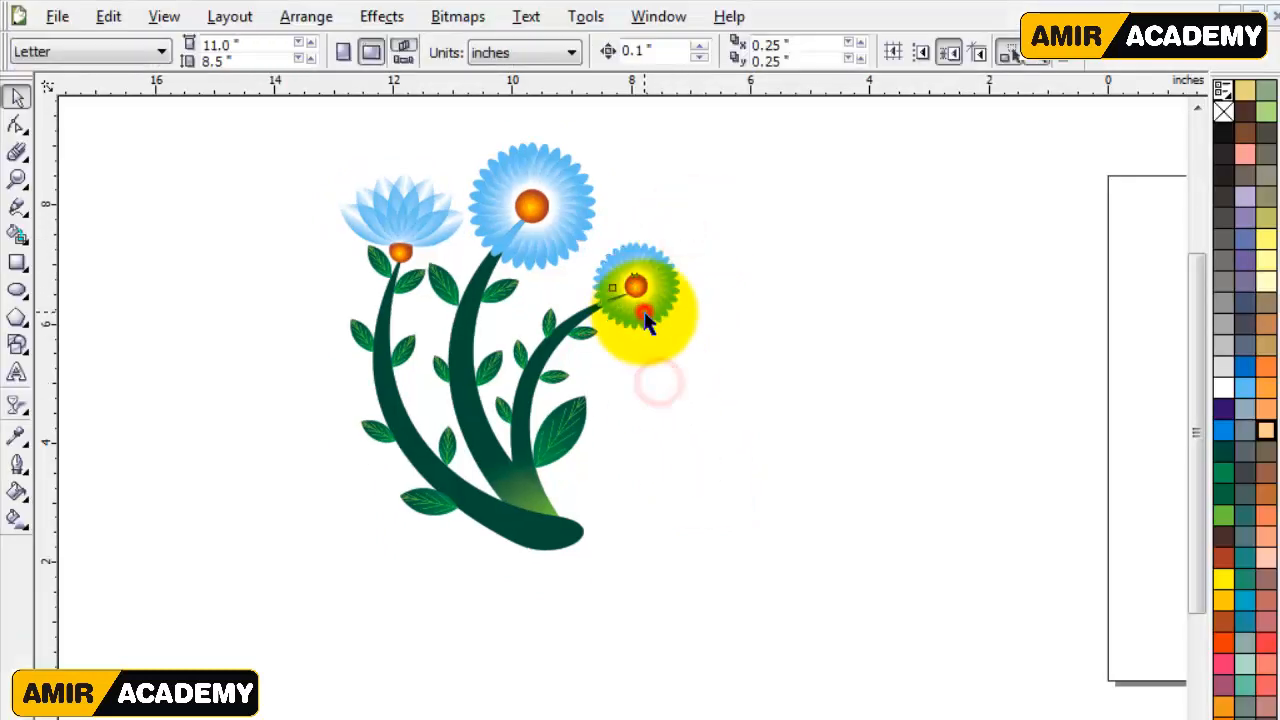
pyautogui.moveTo(636, 315); pyautogui.dragTo(640, 326)
pyautogui.click(687, 393)
# Step: Duplicate the whole plant to the left of the original
pyautogui.scroll(-1, 500, 390)
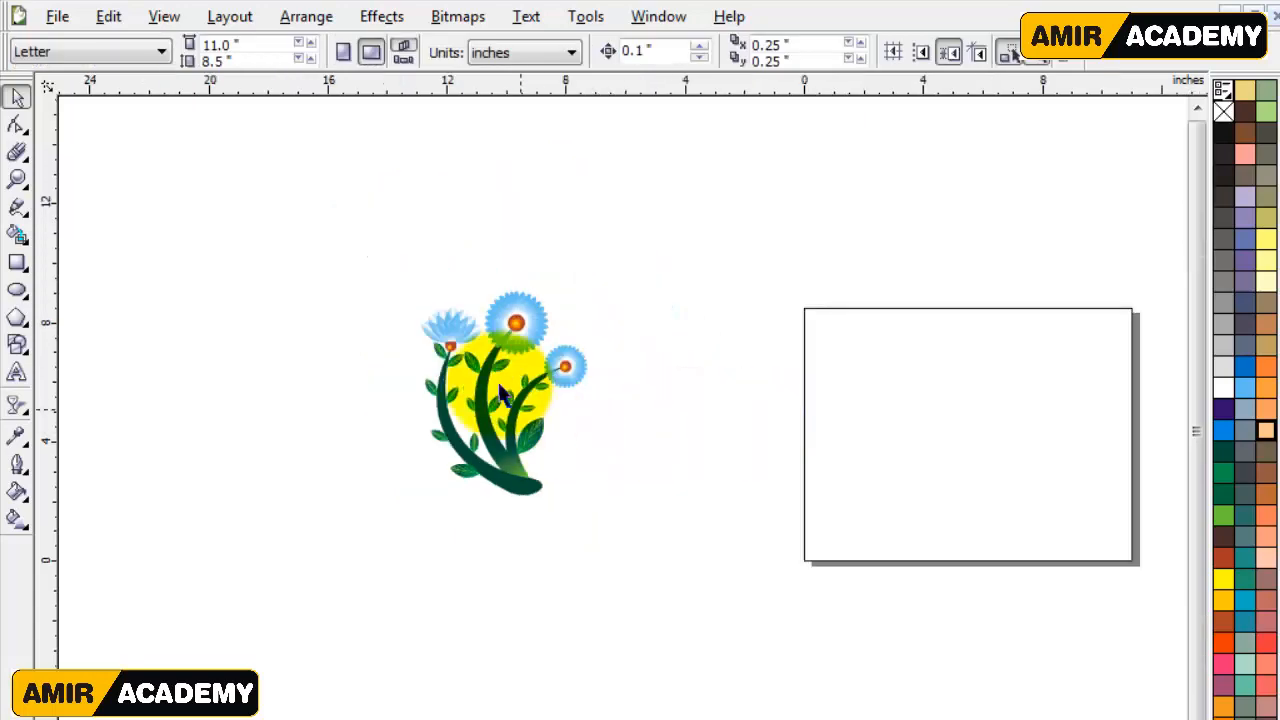
pyautogui.moveTo(610, 520); pyautogui.dragTo(391, 274)
pyautogui.moveTo(495, 402); pyautogui.dragTo(297, 382)
pyautogui.rightClick(297, 382)
pyautogui.press('z')
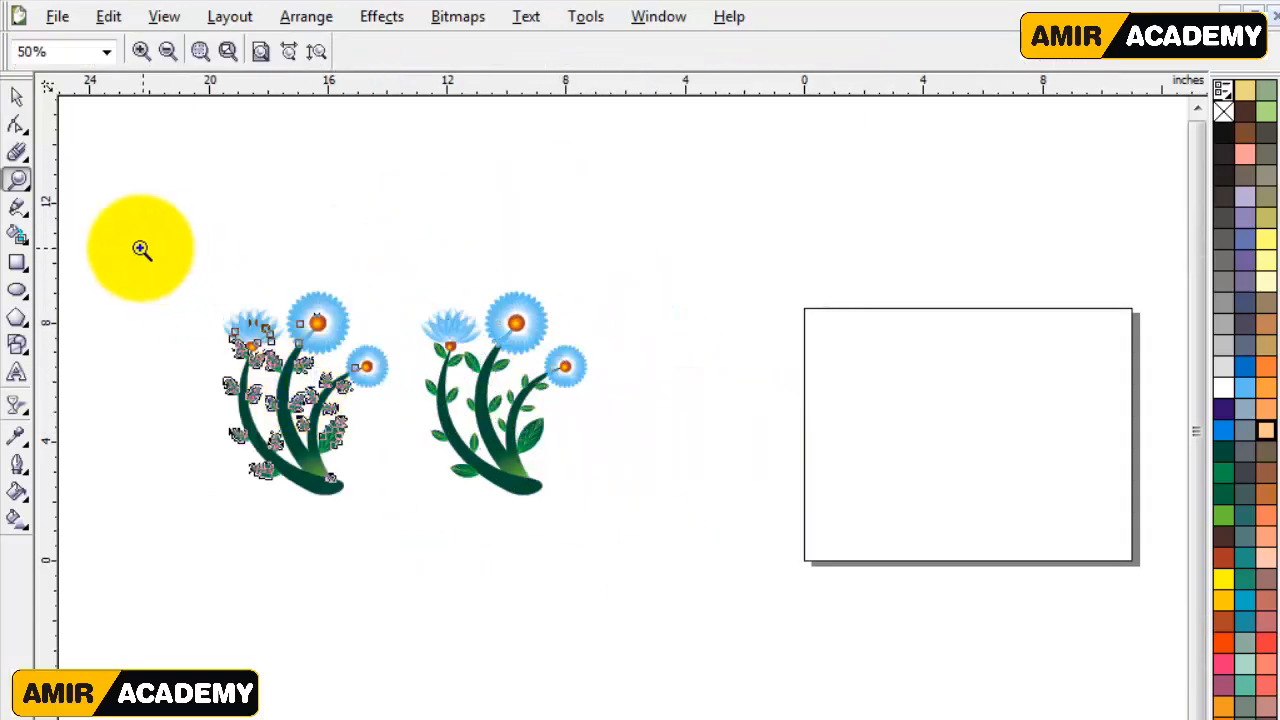
pyautogui.moveTo(140, 249); pyautogui.dragTo(671, 595)
pyautogui.click(15, 99)
pyautogui.click(137, 162)
# Step: Recolour the fan-shaped flower's petals on the left plant copy from blue to a soft light pink
pyautogui.click(330, 248)
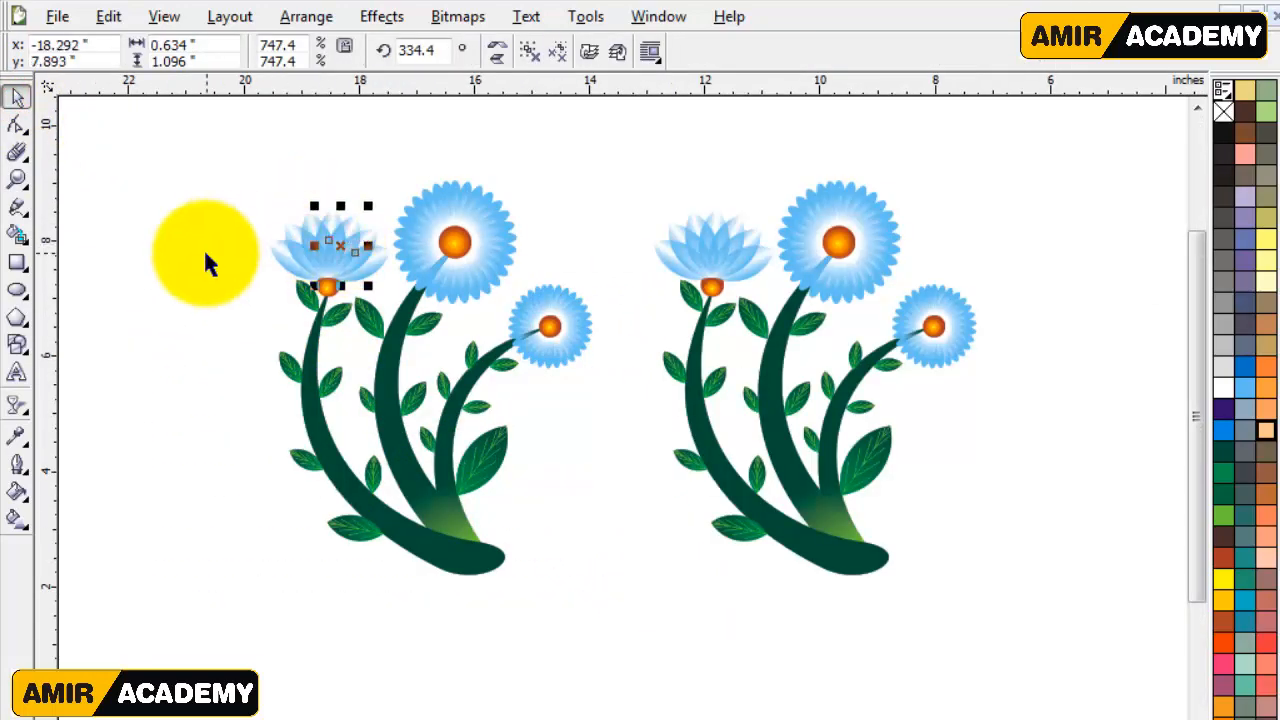
pyautogui.moveTo(203, 183); pyautogui.dragTo(405, 286)
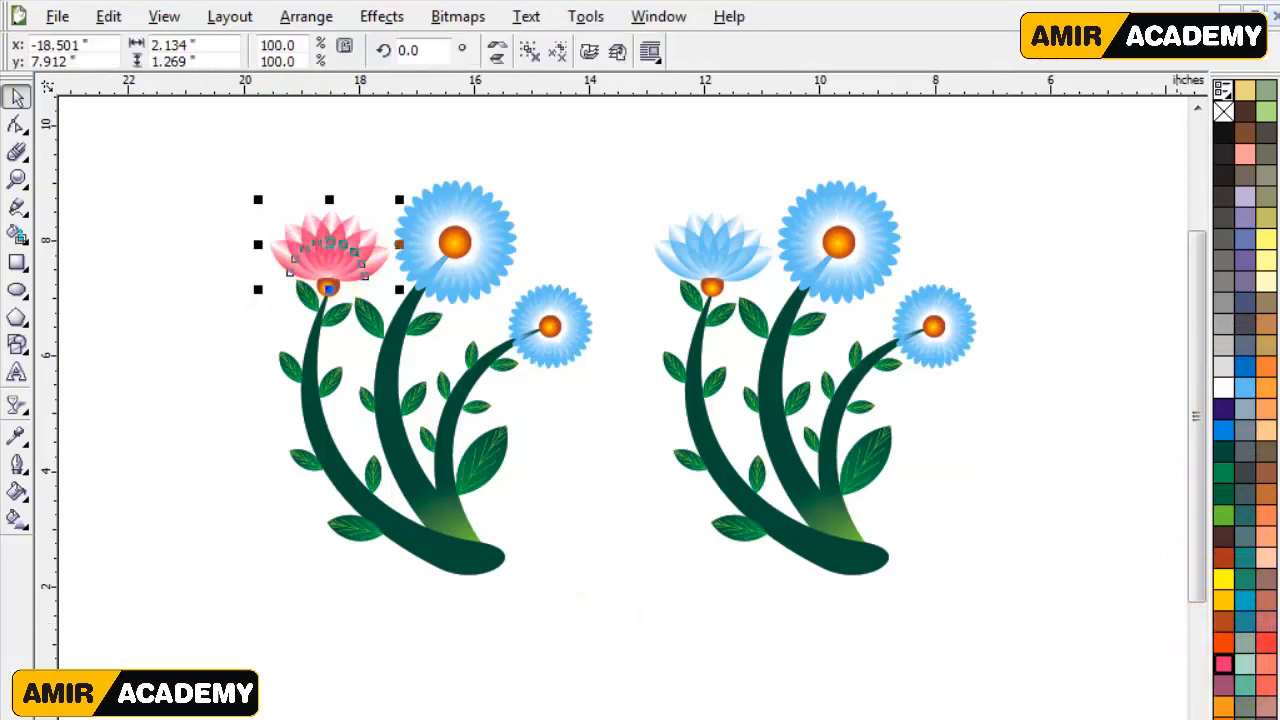
pyautogui.hotkey('shift', 'F11')
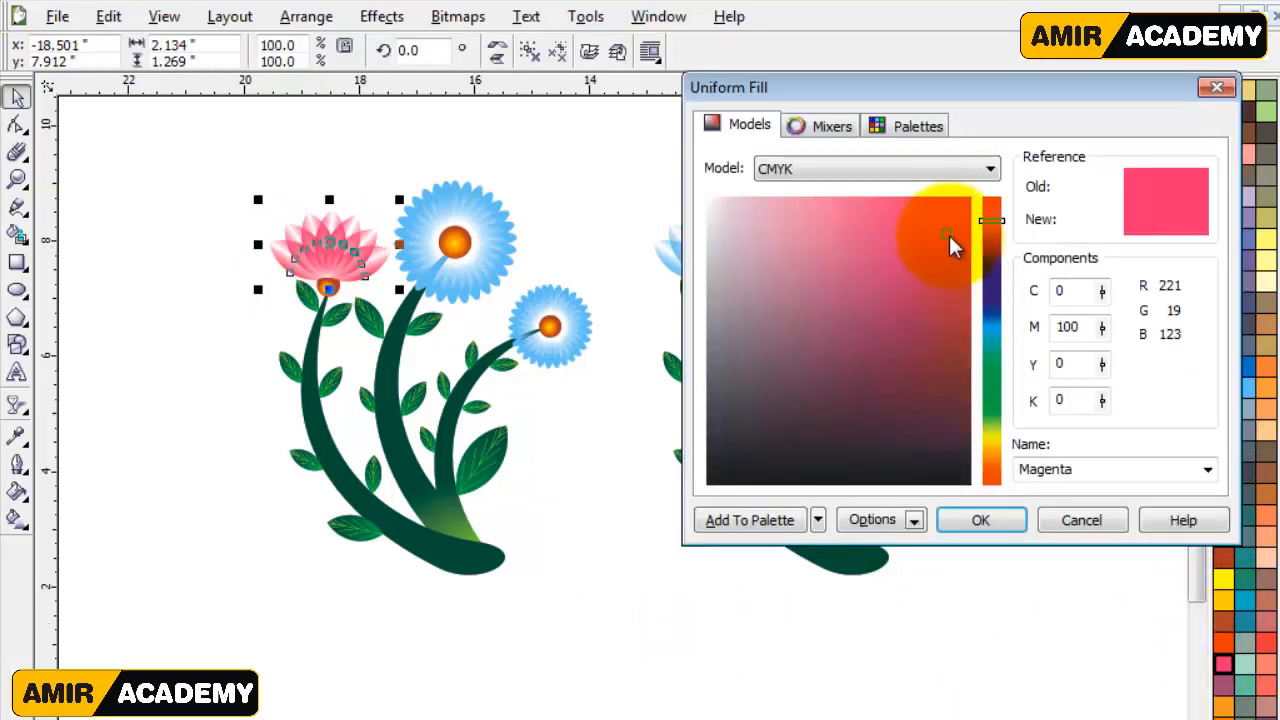
pyautogui.moveTo(949, 234); pyautogui.dragTo(800, 214)
pyautogui.click(980, 520)
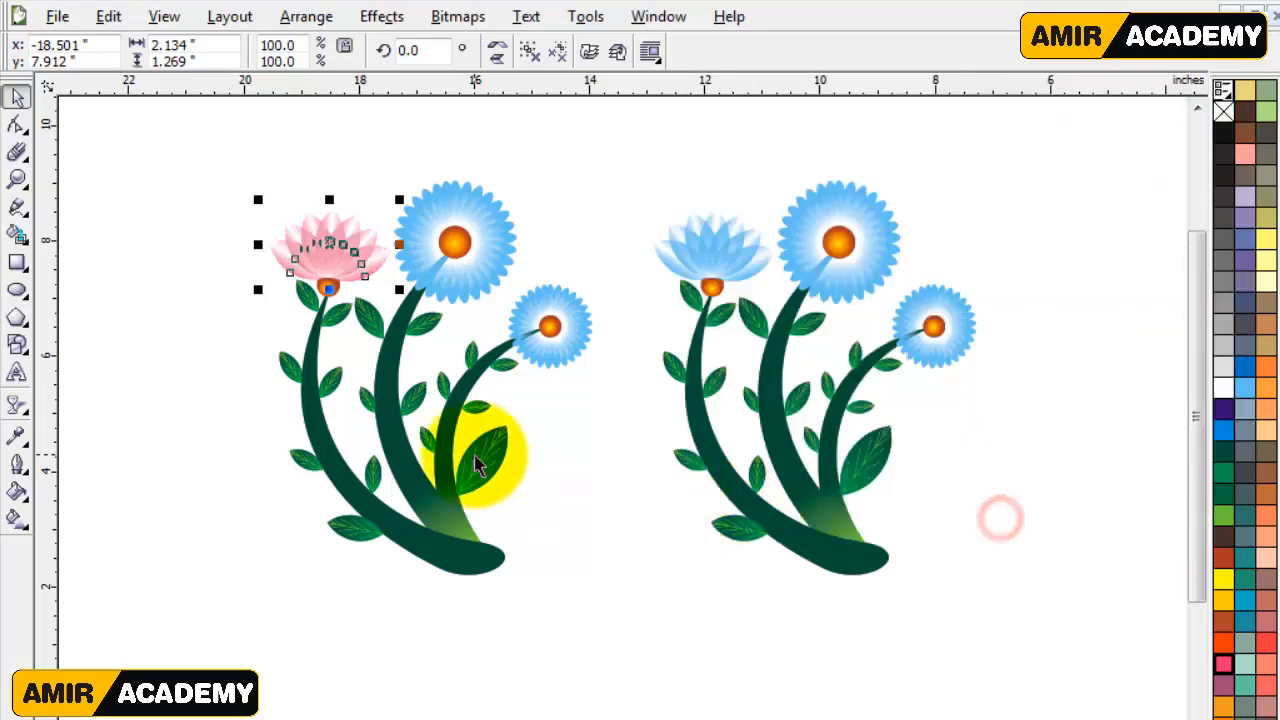
pyautogui.click(197, 369)
pyautogui.moveTo(332, 240); pyautogui.dragTo(520, 182)
pyautogui.click(202, 414)
pyautogui.click(421, 212)
pyautogui.click(530, 54)
pyautogui.click(562, 168)
pyautogui.hotkey('ctrl', 'z')
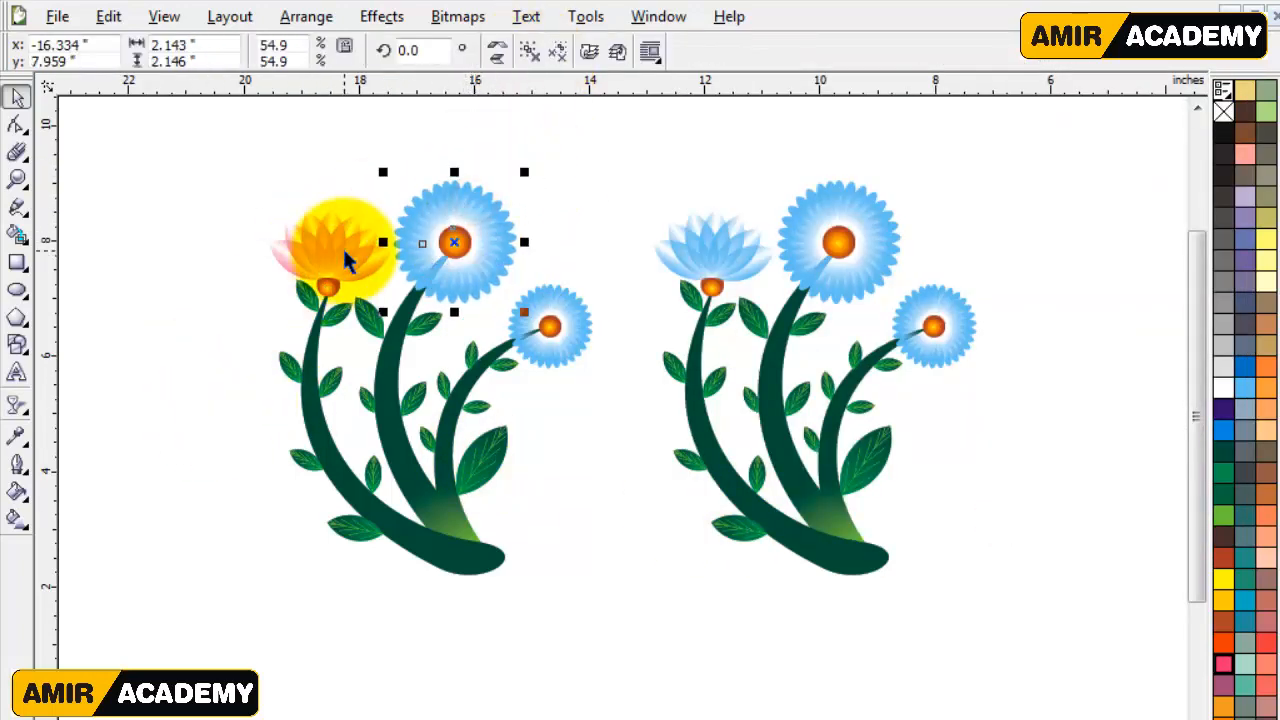
# Step: Ungroup the pink fan-shaped flower's petals and try to copy a petal's fill to the large round flower
pyautogui.click(345, 251)
pyautogui.click(530, 55)
pyautogui.click(568, 184)
pyautogui.click(323, 234)
pyautogui.moveTo(323, 234); pyautogui.dragTo(431, 201)
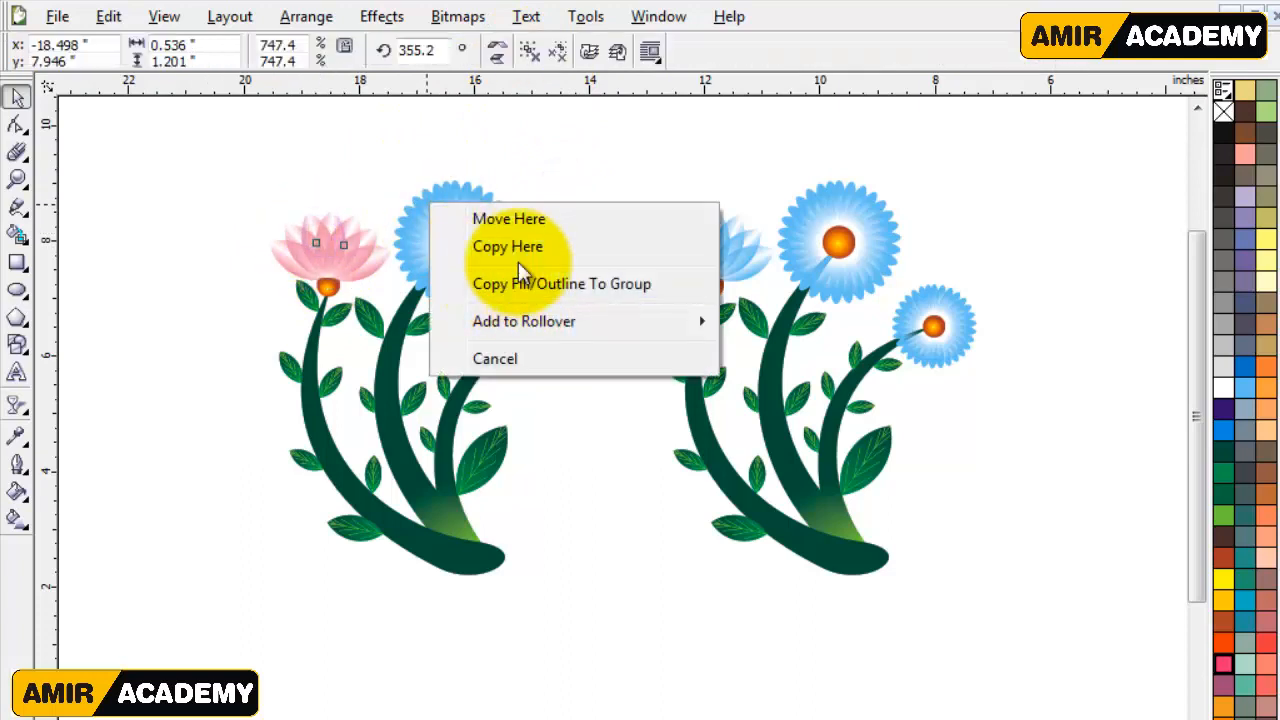
pyautogui.click(486, 171)
pyautogui.click(342, 243)
pyautogui.click(530, 50)
pyautogui.click(434, 137)
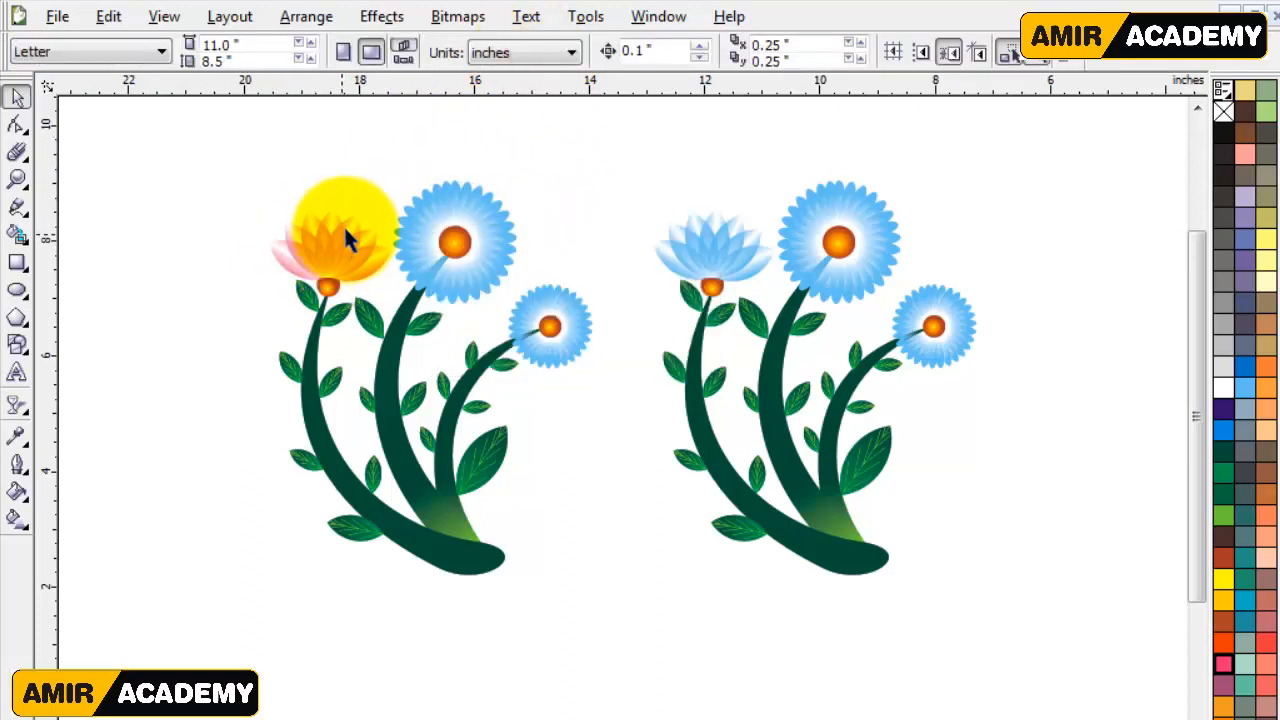
# Step: Ungroup a pink petal down to a single shape and copy its fill to the left plant's large round blue flower
pyautogui.click(344, 228)
pyautogui.click(535, 50)
pyautogui.moveTo(348, 232); pyautogui.dragTo(439, 199)
pyautogui.click(533, 54)
pyautogui.click(353, 128)
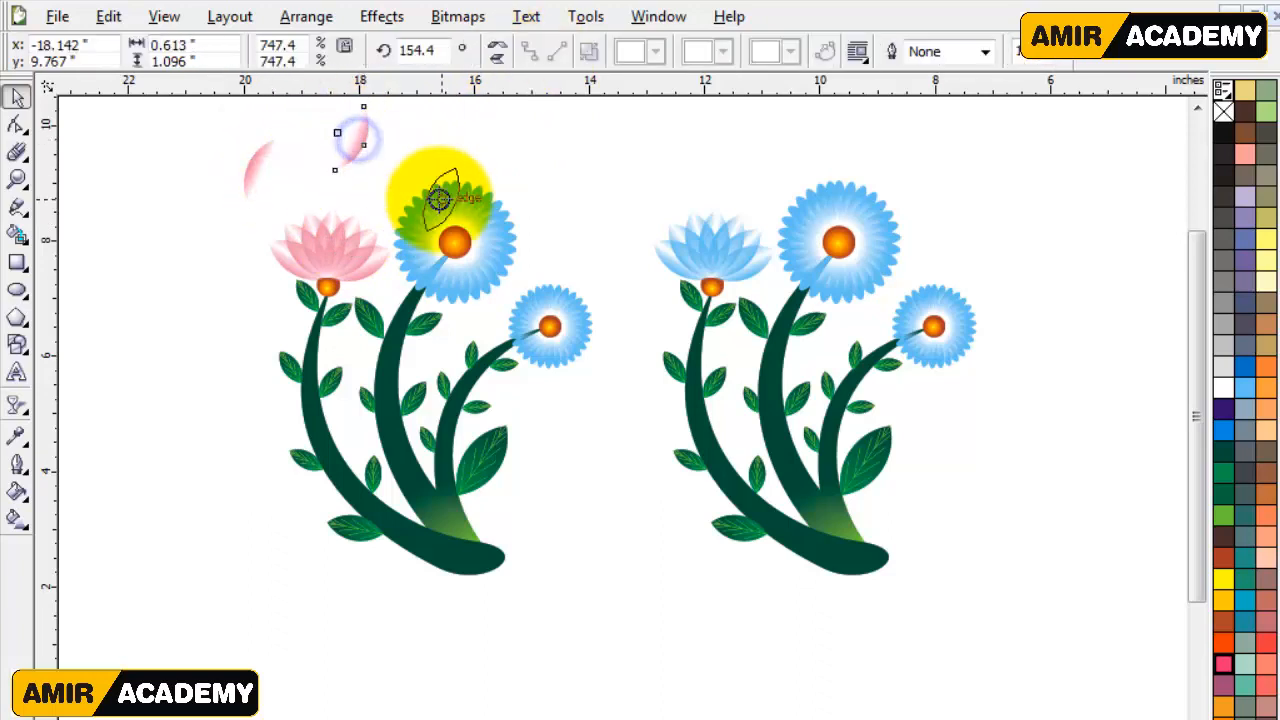
pyautogui.click(565, 337)
pyautogui.click(558, 218)
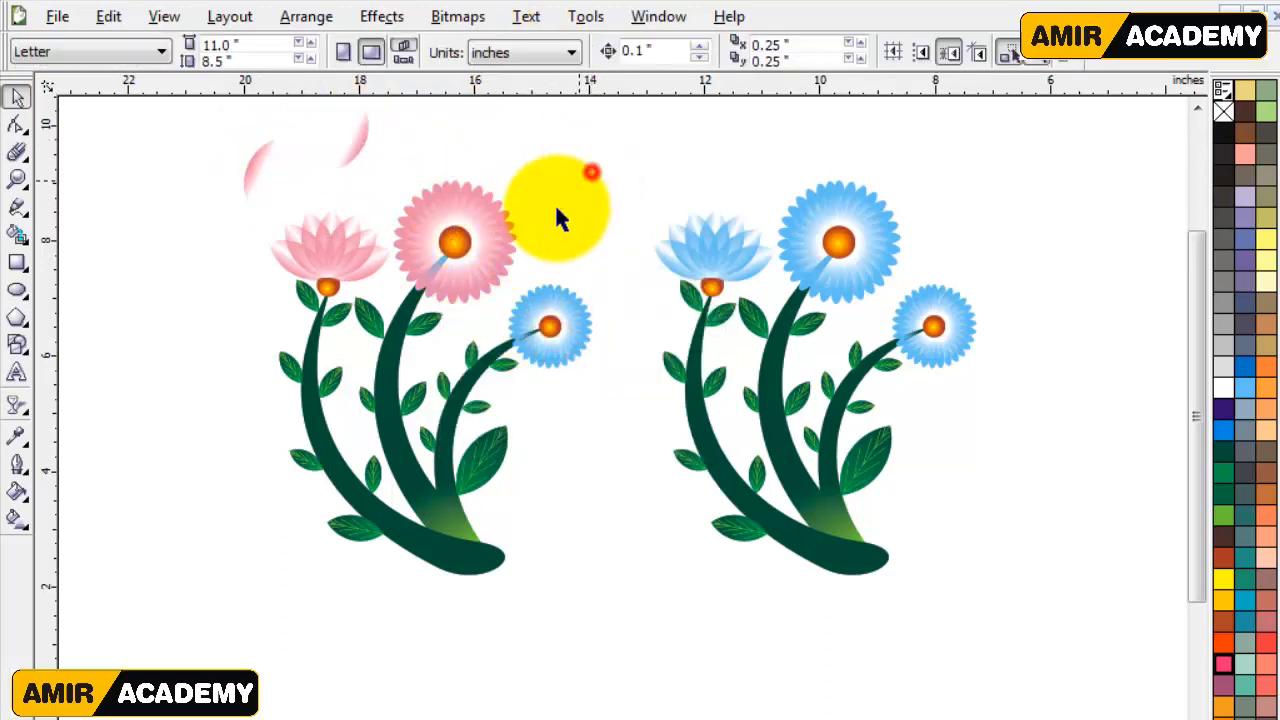
pyautogui.click(568, 296)
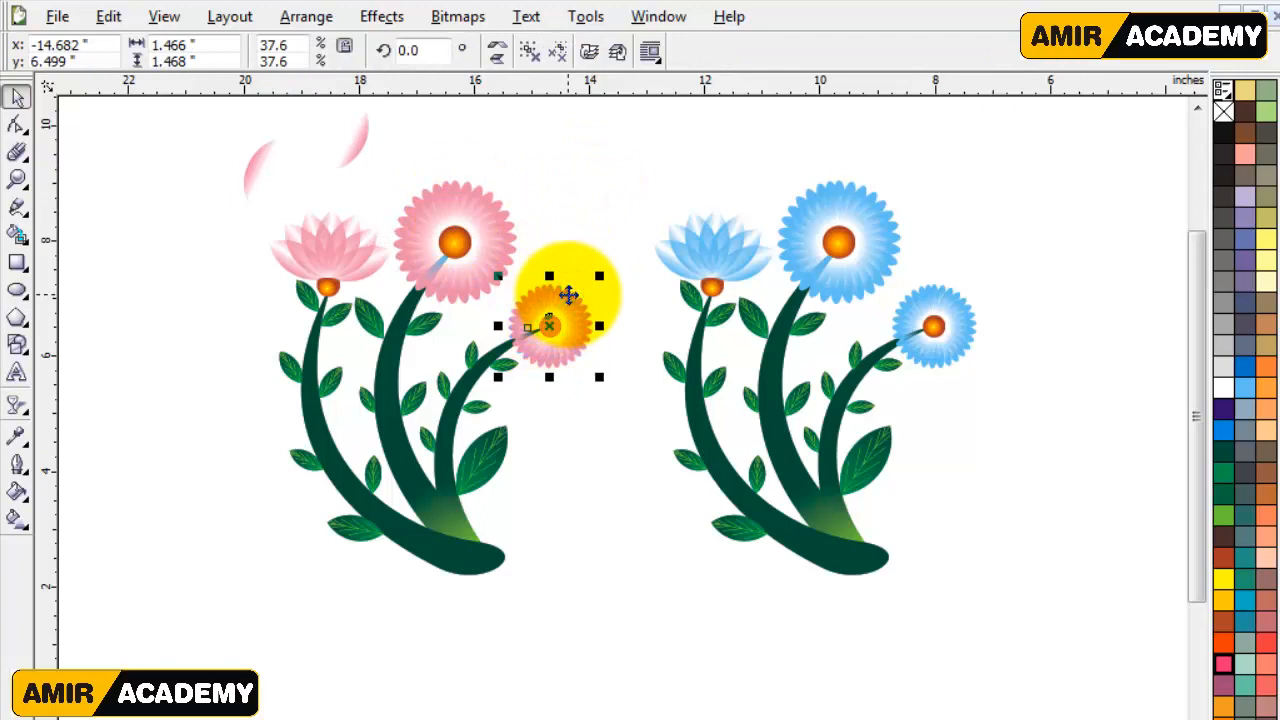
pyautogui.click(587, 262)
pyautogui.hotkey('ctrl', 'z')
pyautogui.moveTo(570, 303); pyautogui.dragTo(585, 233)
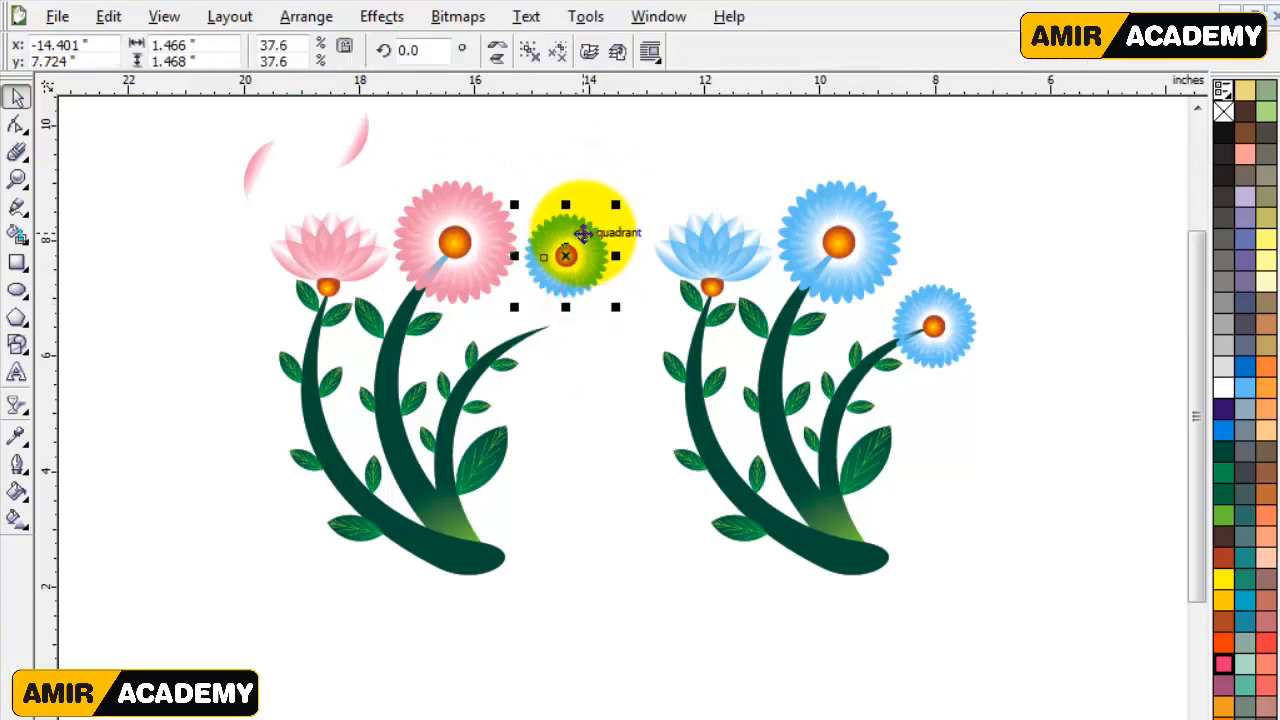
pyautogui.hotkey('ctrl', 'z')
pyautogui.click(529, 54)
pyautogui.click(579, 166)
pyautogui.moveTo(560, 296); pyautogui.dragTo(579, 200)
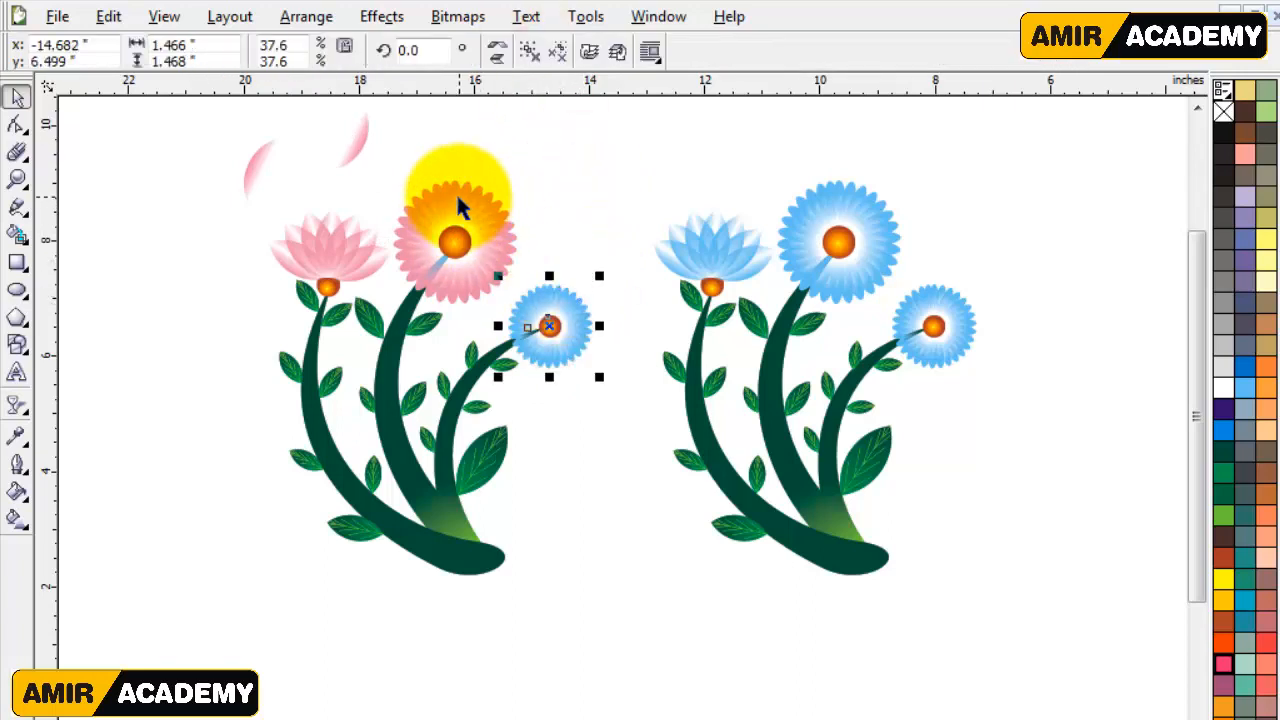
# Step: Copy a loose pink petal's fill to the left plant's small round blue flower and delete the loose petals
pyautogui.moveTo(361, 149); pyautogui.dragTo(545, 299)
pyautogui.click(661, 433)
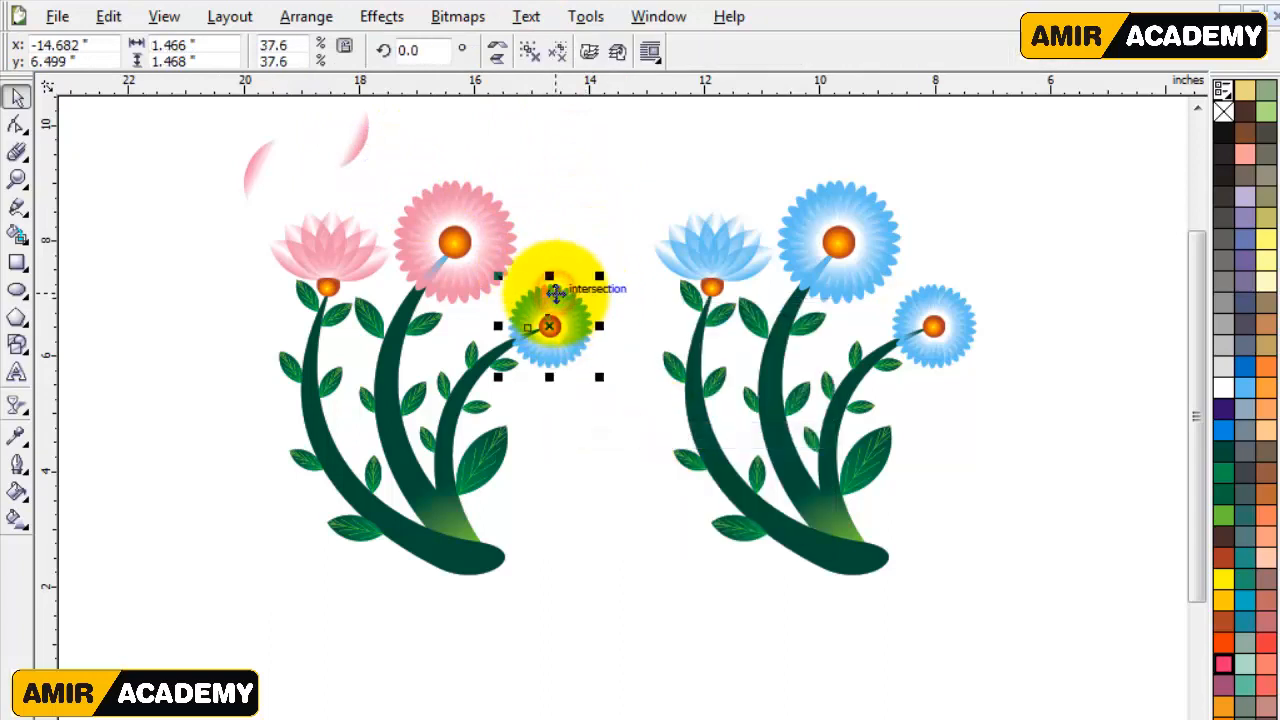
pyautogui.click(575, 197)
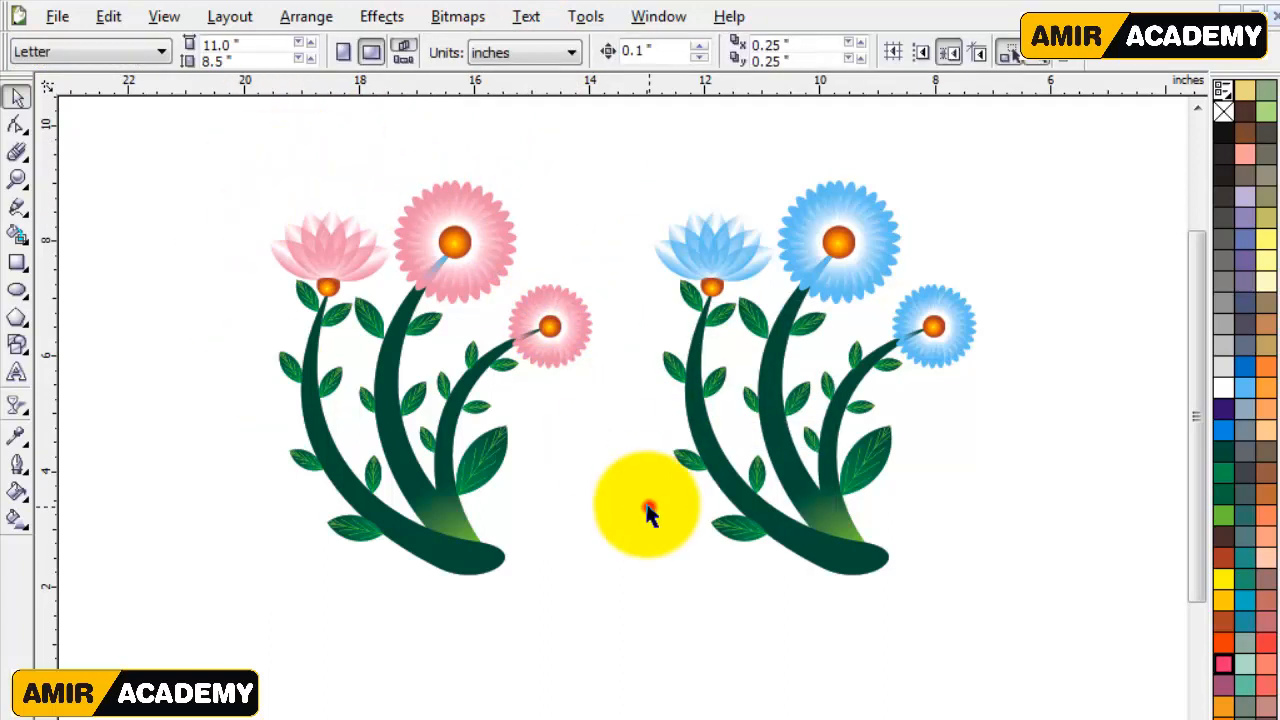
pyautogui.press('F9')
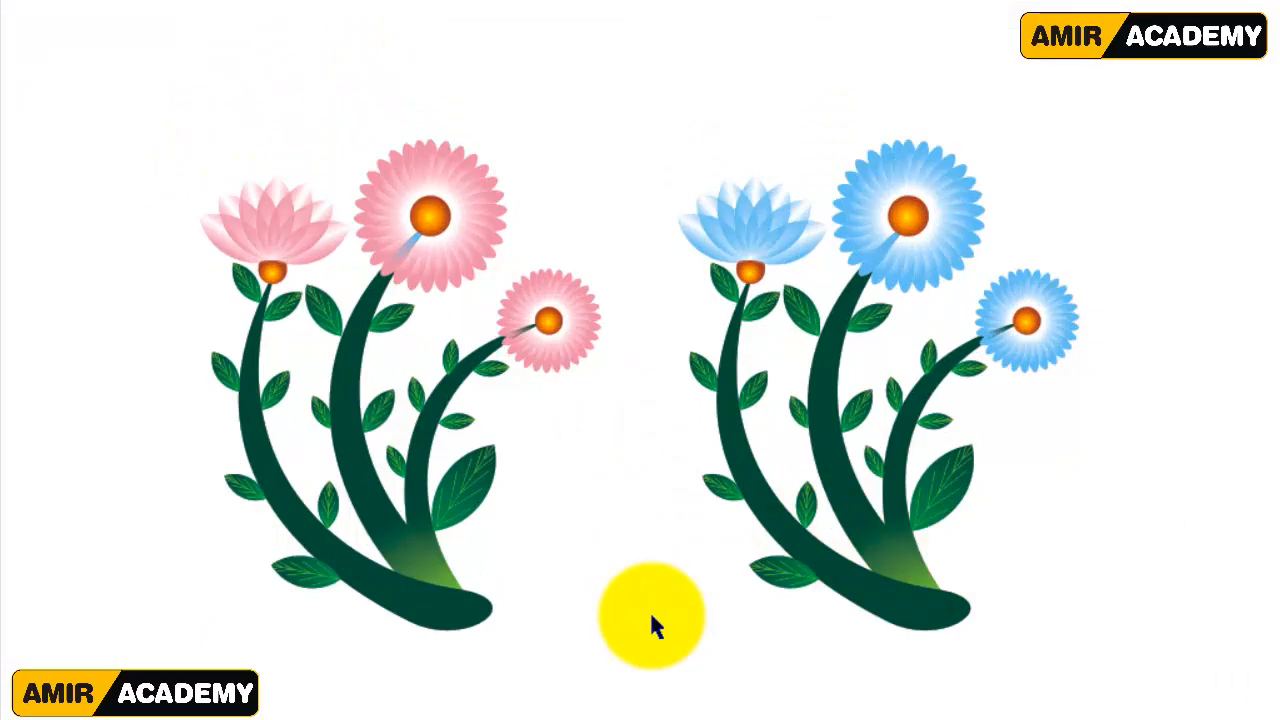
pyautogui.click(634, 600)
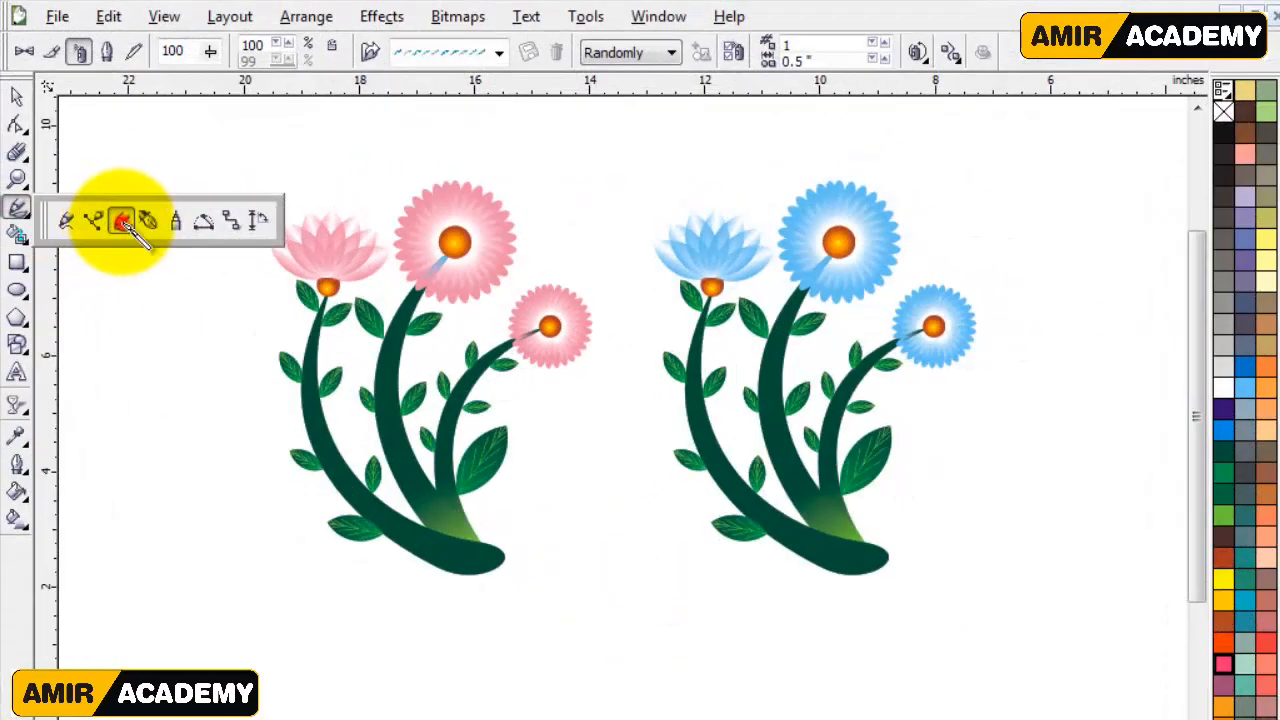
# Step: Spray grass around the base of the left plant using the Artistic Media sprayer with the grass pattern
pyautogui.click(113, 220)
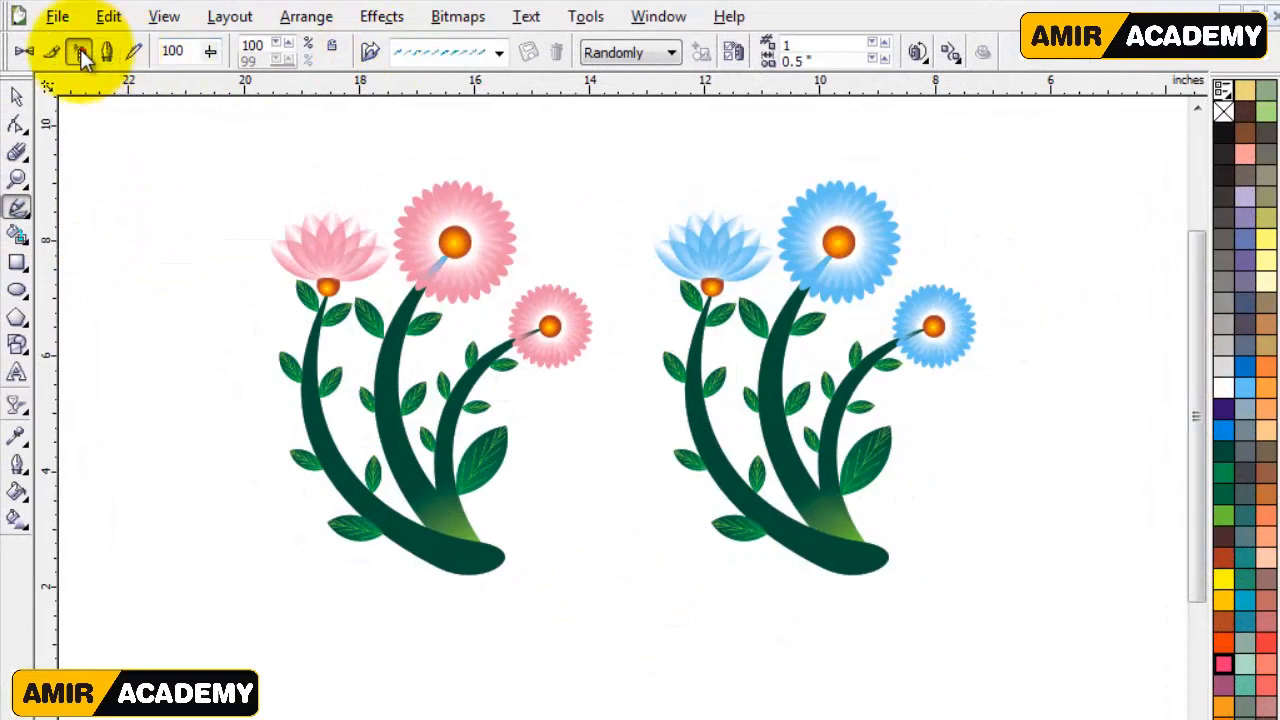
pyautogui.click(499, 53)
pyautogui.click(469, 313)
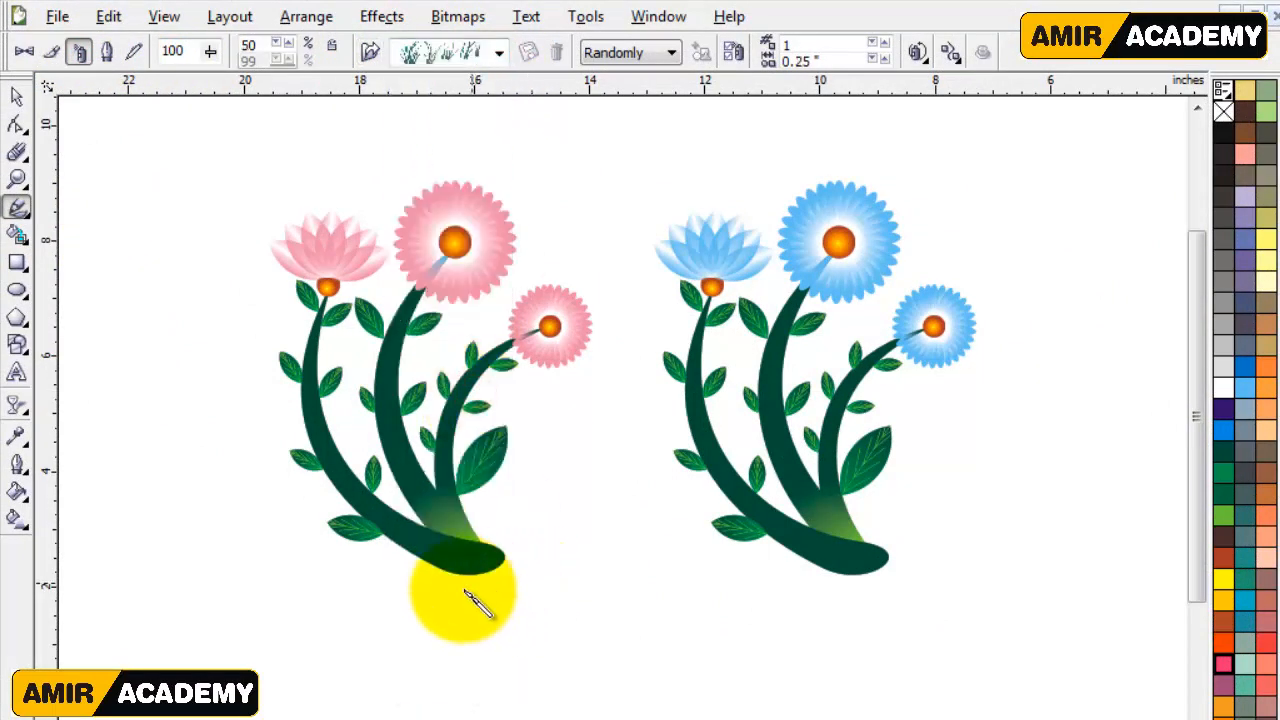
pyautogui.moveTo(428, 607); pyautogui.dragTo(464, 539)
pyautogui.moveTo(494, 590); pyautogui.dragTo(551, 547)
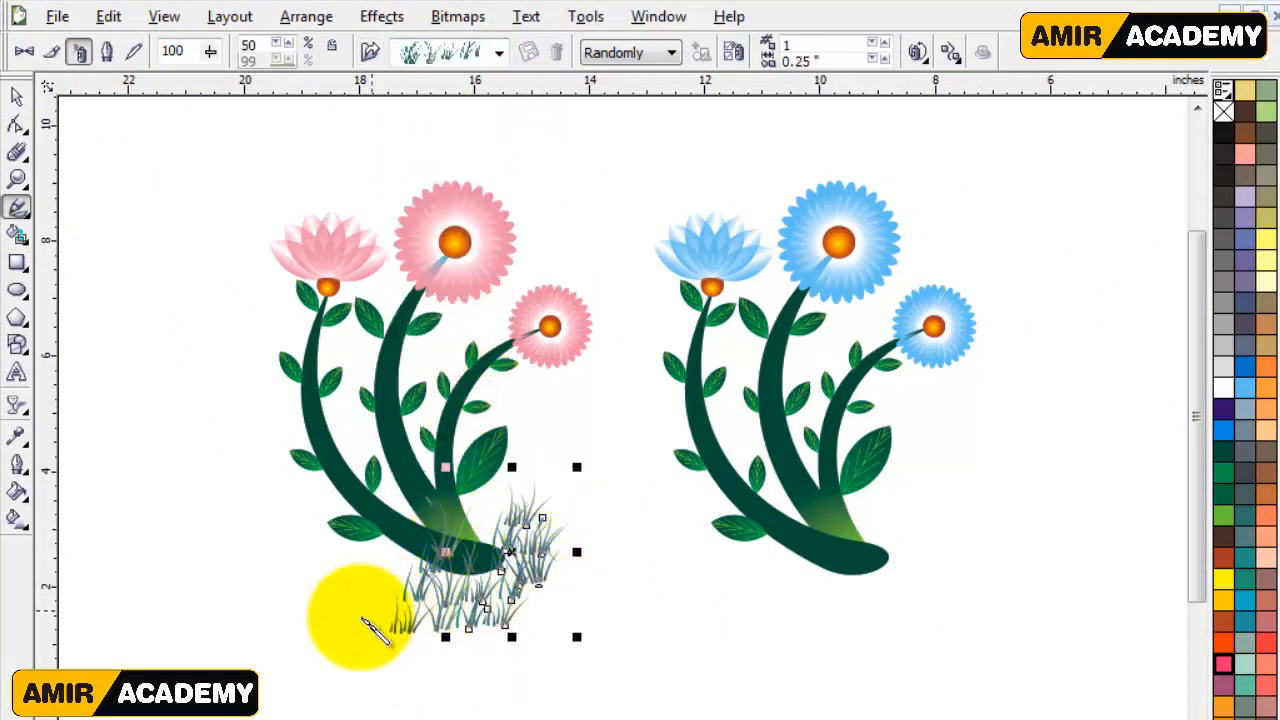
pyautogui.moveTo(363, 617); pyautogui.dragTo(441, 518)
# Step: Extend the sprayed grass across the gap between the two plants and around the right plant's base
pyautogui.press('z')
pyautogui.moveTo(254, 480); pyautogui.dragTo(982, 688)
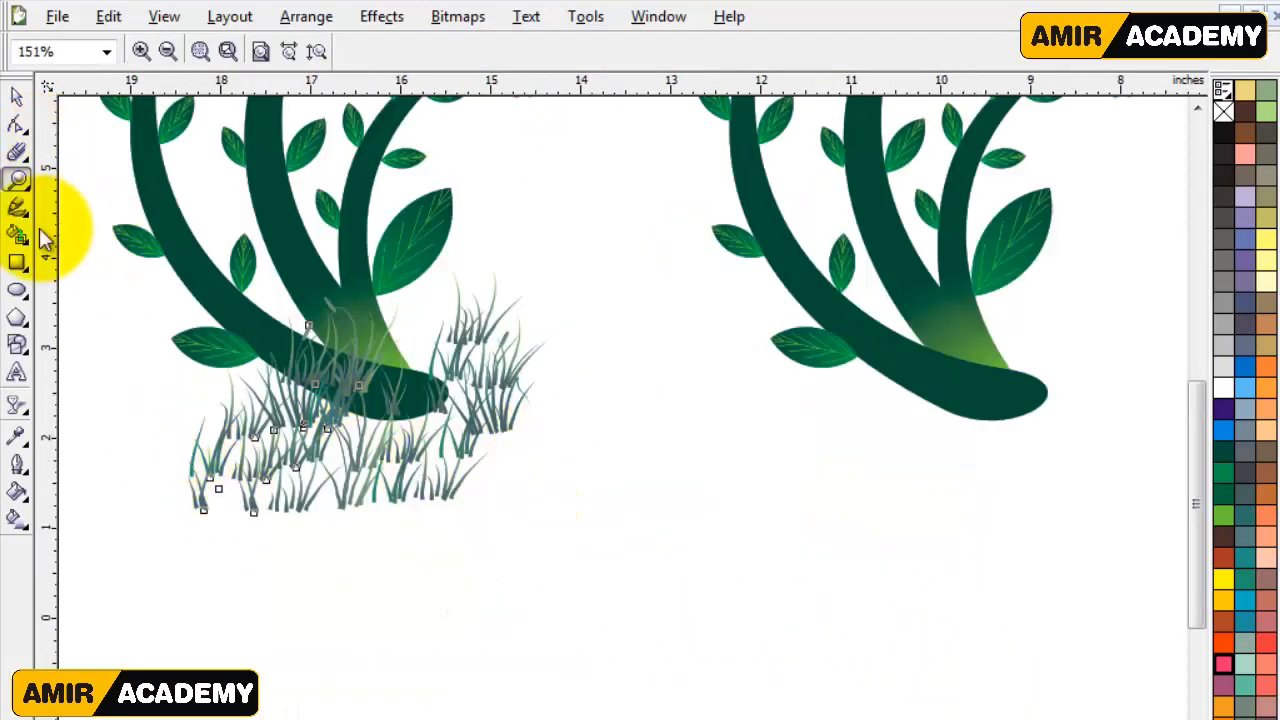
pyautogui.click(17, 207)
pyautogui.moveTo(470, 495)
pyautogui.mouseDown()
pyautogui.moveTo(491, 449)
pyautogui.moveTo(645, 418)
pyautogui.mouseUp()
pyautogui.moveTo(790, 470); pyautogui.dragTo(723, 443)
pyautogui.moveTo(740, 400)
pyautogui.mouseDown()
pyautogui.moveTo(623, 297)
pyautogui.moveTo(531, 297)
pyautogui.mouseUp()
pyautogui.moveTo(780, 500); pyautogui.dragTo(900, 380)
pyautogui.moveTo(1069, 434); pyautogui.dragTo(1120, 300)
pyautogui.moveTo(1034, 314); pyautogui.dragTo(1063, 251)
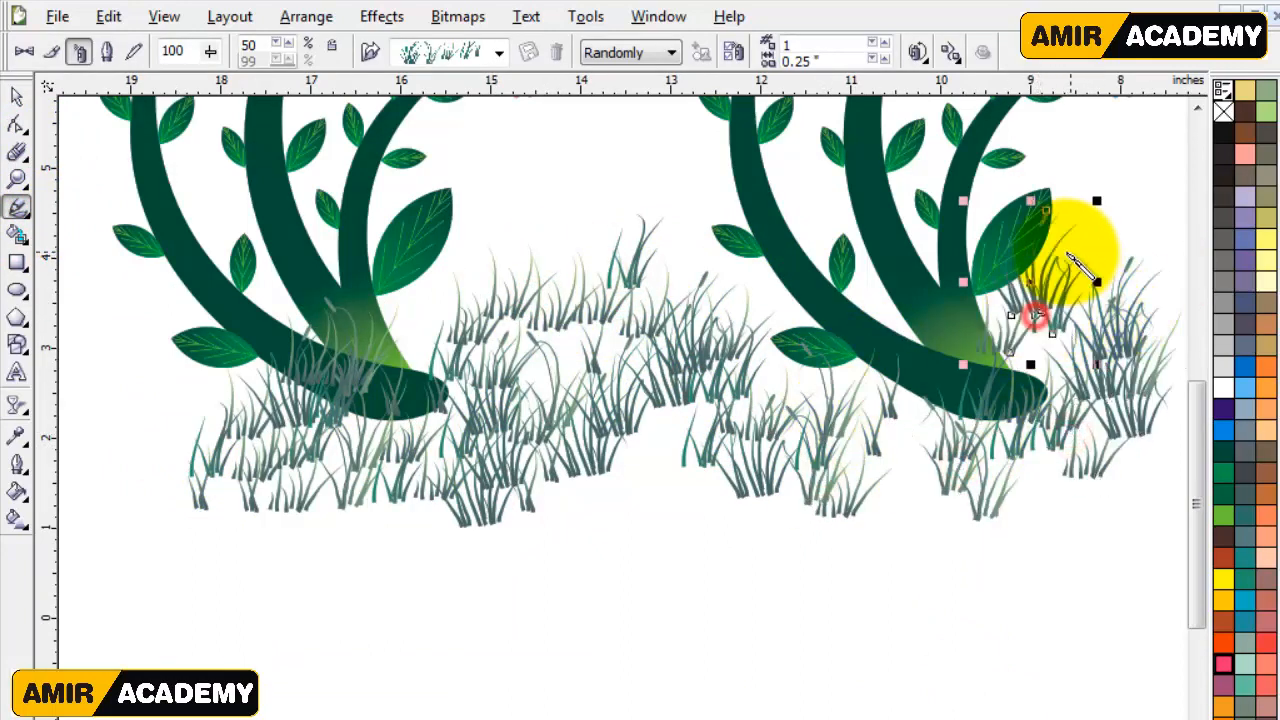
# Step: Spray more grass tufts along the lower edge of the grass strip beneath both plants
pyautogui.moveTo(623, 491); pyautogui.dragTo(686, 409)
pyautogui.moveTo(895, 505); pyautogui.dragTo(915, 425)
pyautogui.moveTo(526, 531); pyautogui.dragTo(560, 495)
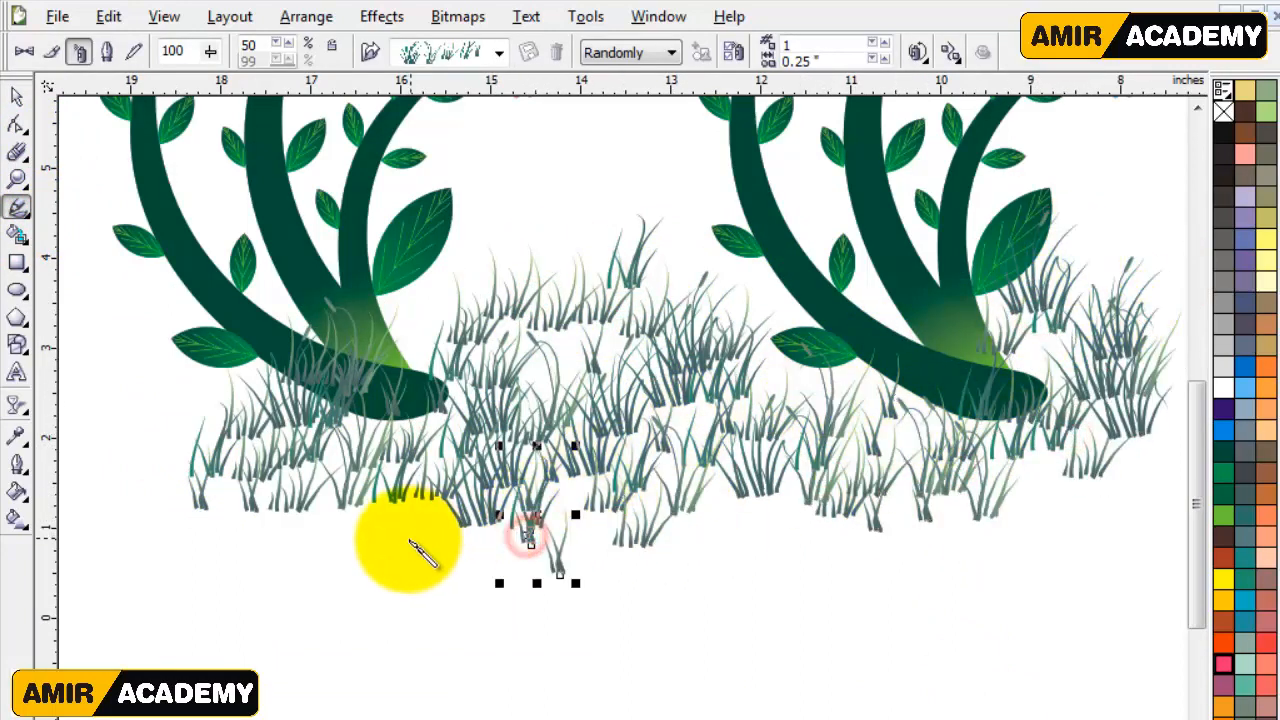
pyautogui.moveTo(409, 537); pyautogui.dragTo(460, 500)
pyautogui.moveTo(286, 546); pyautogui.dragTo(337, 514)
pyautogui.moveTo(208, 545); pyautogui.dragTo(242, 515)
pyautogui.moveTo(714, 563); pyautogui.dragTo(800, 460)
pyautogui.moveTo(1029, 534); pyautogui.dragTo(1080, 491)
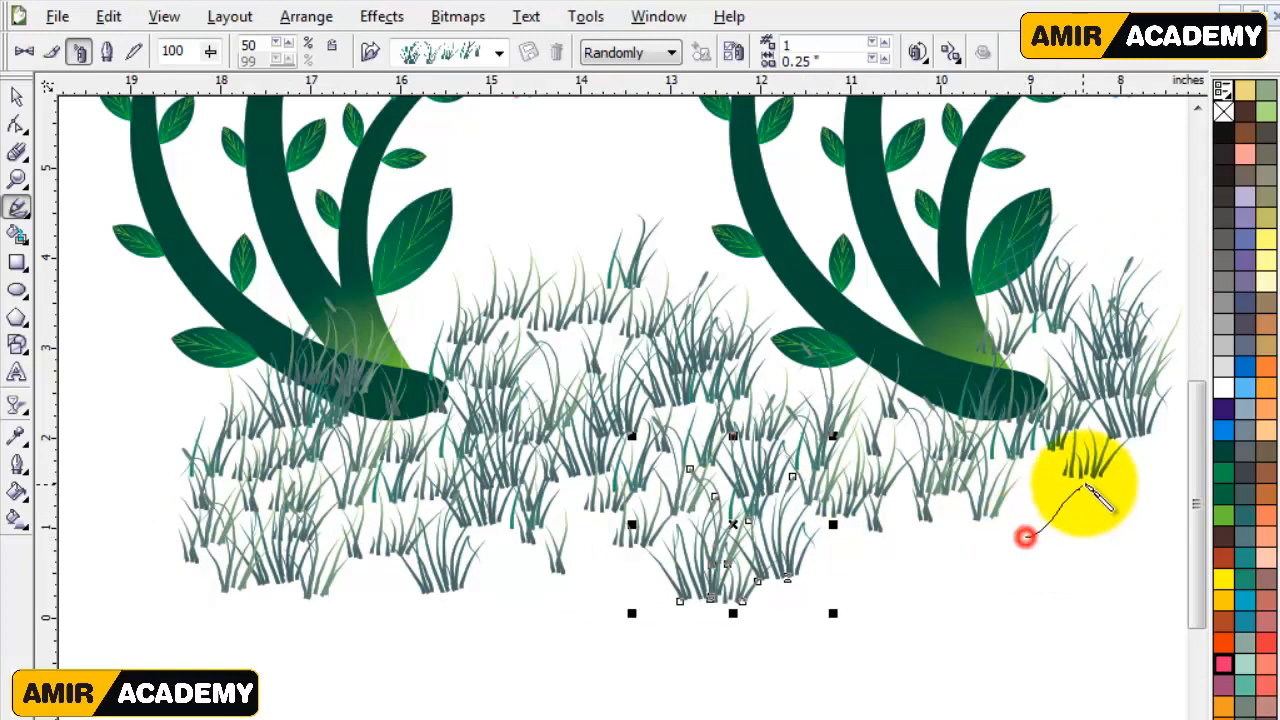
# Step: Spray grass beyond the right plant and add a few more tufts along the bottom of the patch
pyautogui.scroll(-2, 657, 443)
pyautogui.moveTo(751, 455); pyautogui.dragTo(683, 397)
pyautogui.moveTo(767, 389); pyautogui.dragTo(722, 322)
pyautogui.moveTo(832, 372); pyautogui.dragTo(772, 305)
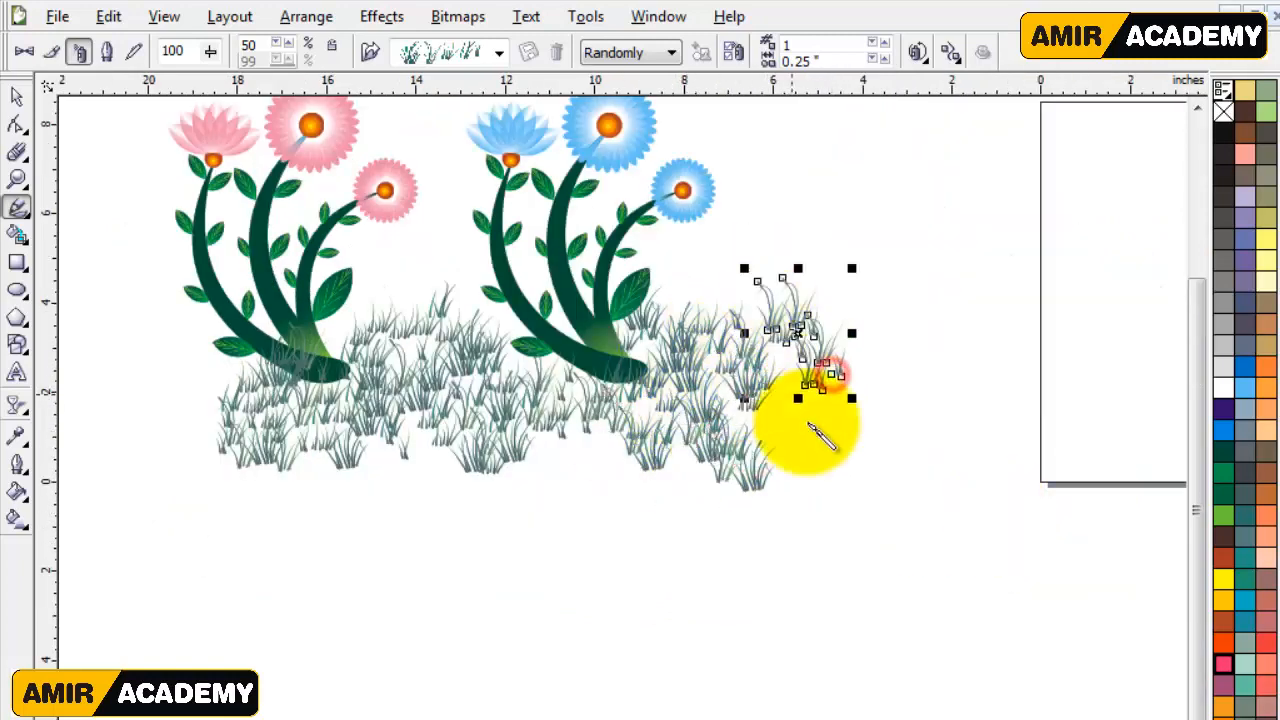
pyautogui.moveTo(860, 470); pyautogui.dragTo(797, 408)
pyautogui.moveTo(592, 484); pyautogui.dragTo(545, 432)
pyautogui.moveTo(286, 486); pyautogui.dragTo(357, 457)
pyautogui.moveTo(385, 500); pyautogui.dragTo(440, 455)
# Step: Select the lower grass strokes and try to recolour them with a dark green fill
pyautogui.click(16, 96)
pyautogui.click(139, 475)
pyautogui.moveTo(208, 563); pyautogui.dragTo(943, 372)
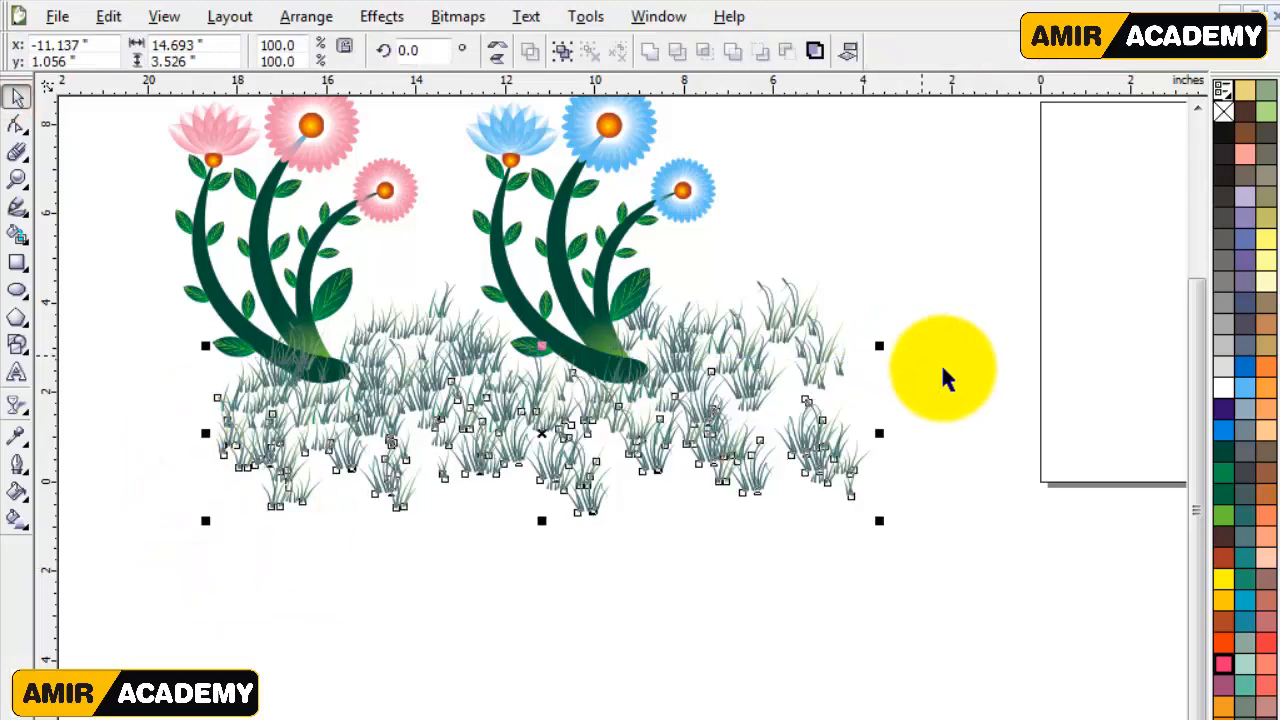
pyautogui.click(1228, 478)
pyautogui.click(820, 597)
# Step: Examine both plants and the grass up close and in a full-screen preview
pyautogui.scroll(-1, 543, 517)
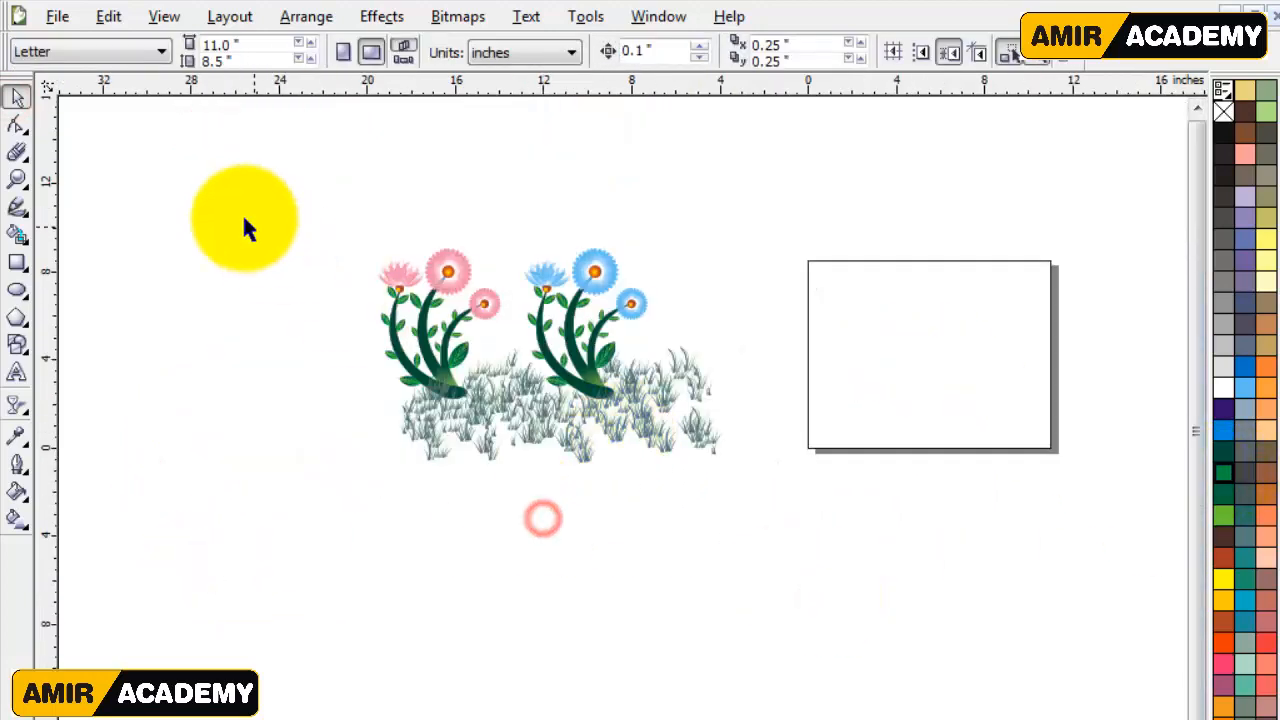
pyautogui.press('z')
pyautogui.moveTo(172, 202); pyautogui.dragTo(793, 523)
pyautogui.hscroll(3, 886, 705)
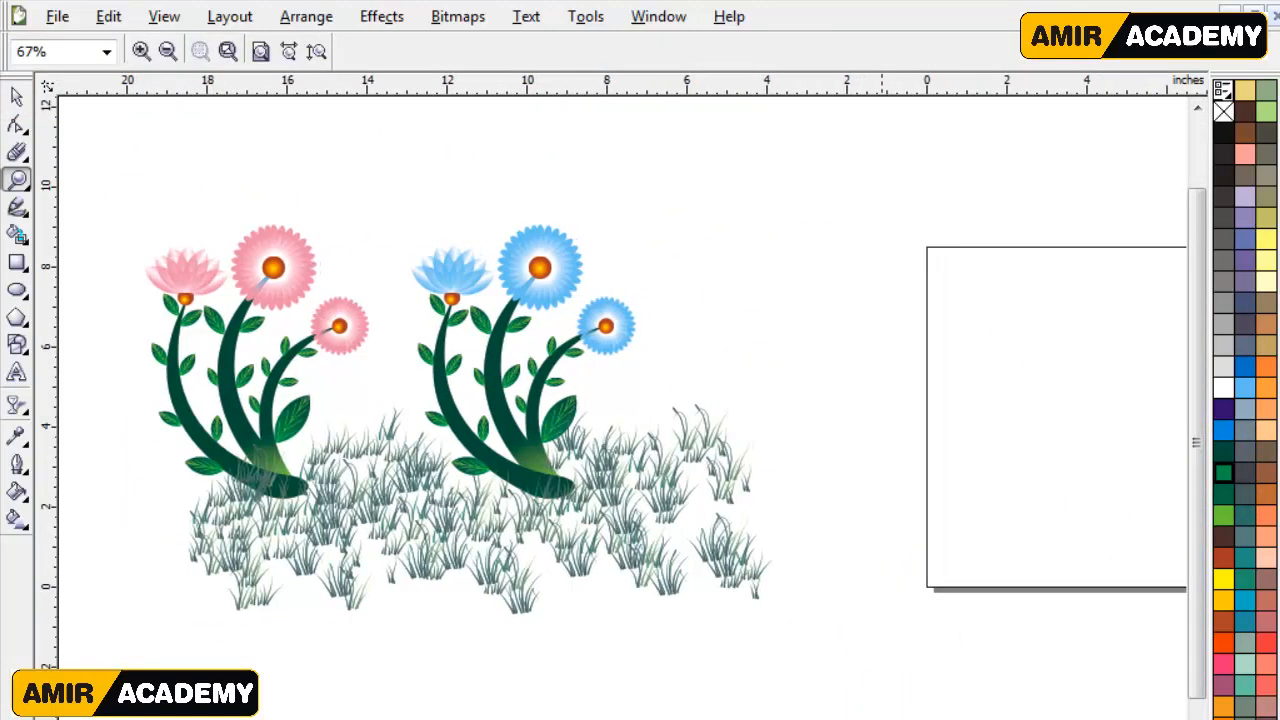
pyautogui.hscroll(-1, 886, 705)
pyautogui.scroll(-1, 1195, 405)
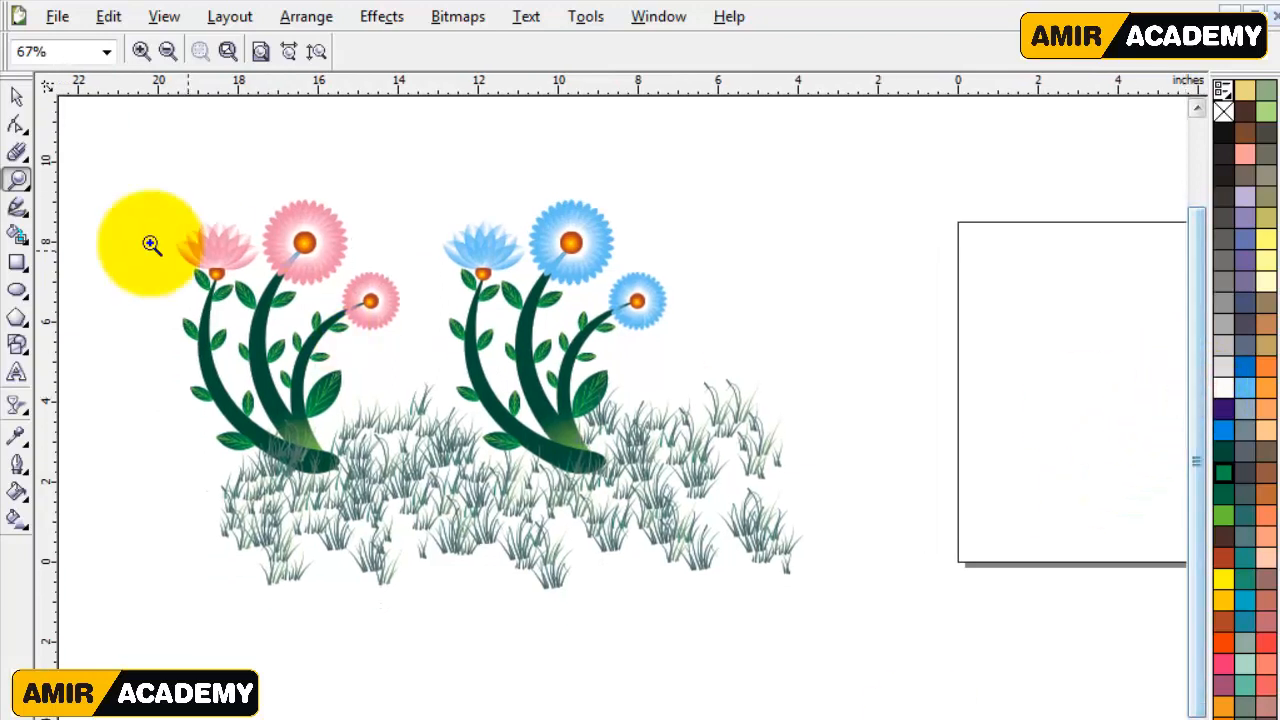
pyautogui.click(16, 96)
pyautogui.press('F9')
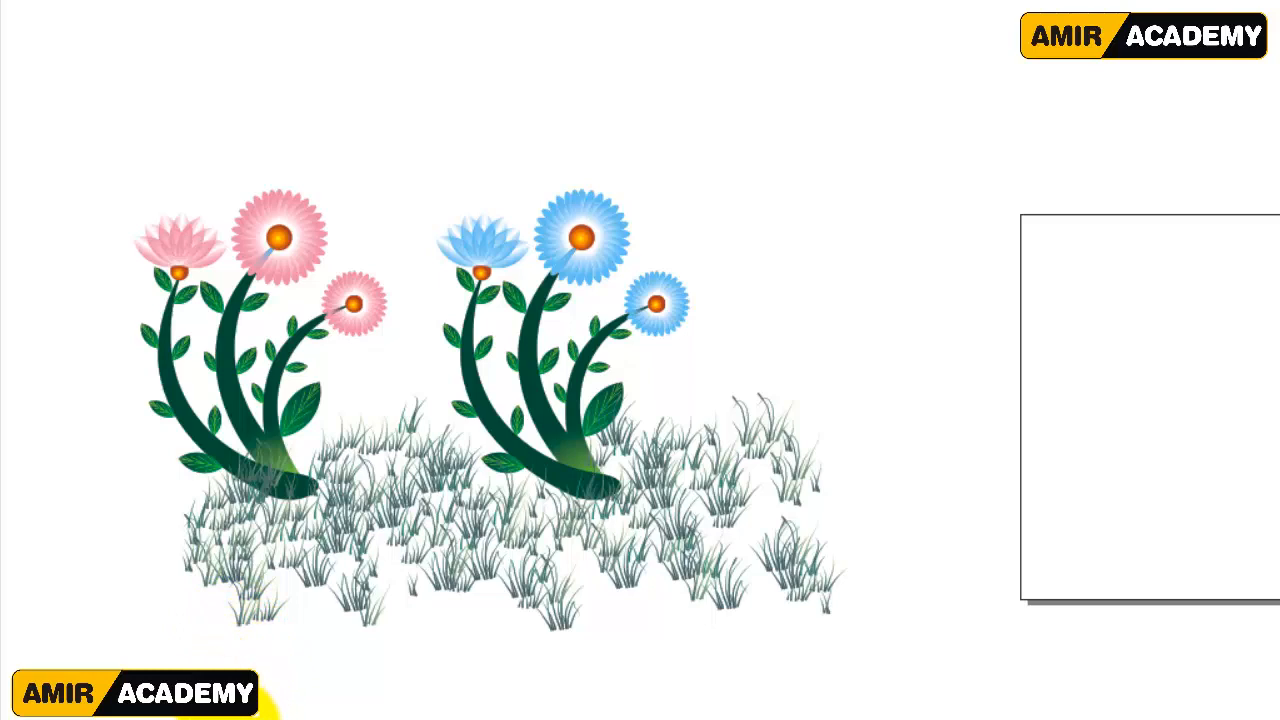
pyautogui.click(262, 705)
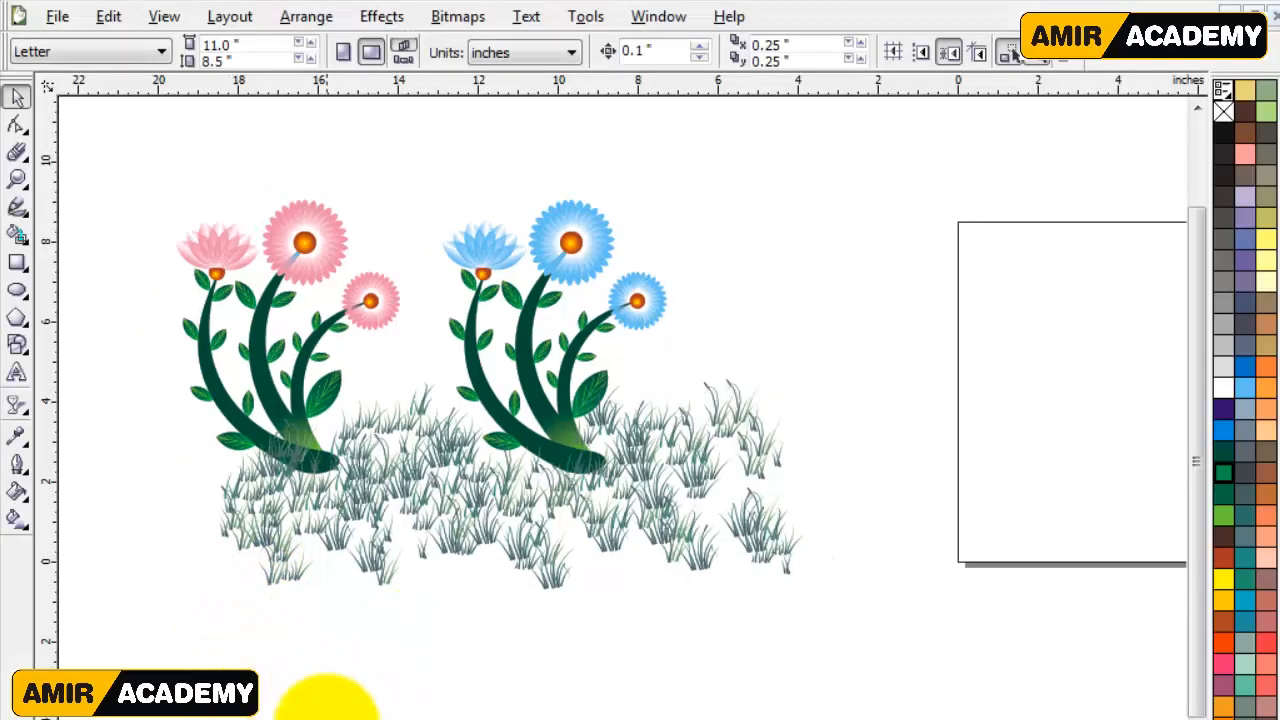